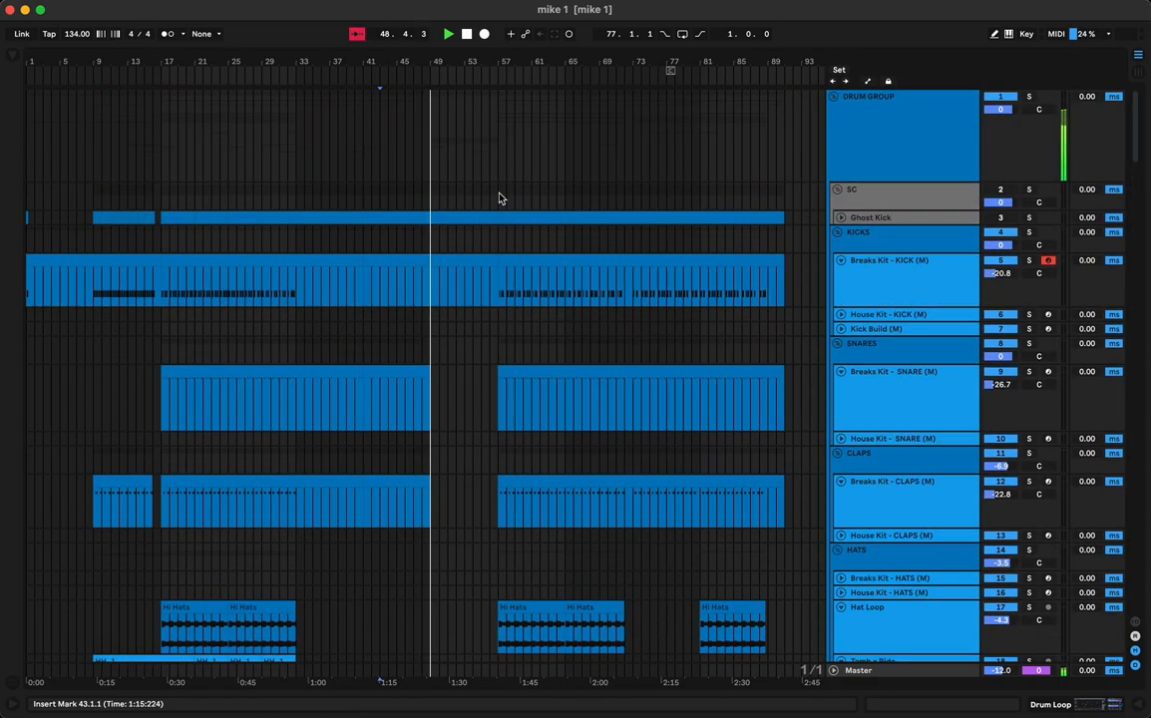
# Clear the drum clips between bars 57 and 73, from the drum group down to the second Drum Fill track
pyautogui.scroll(-15, 557, 372)
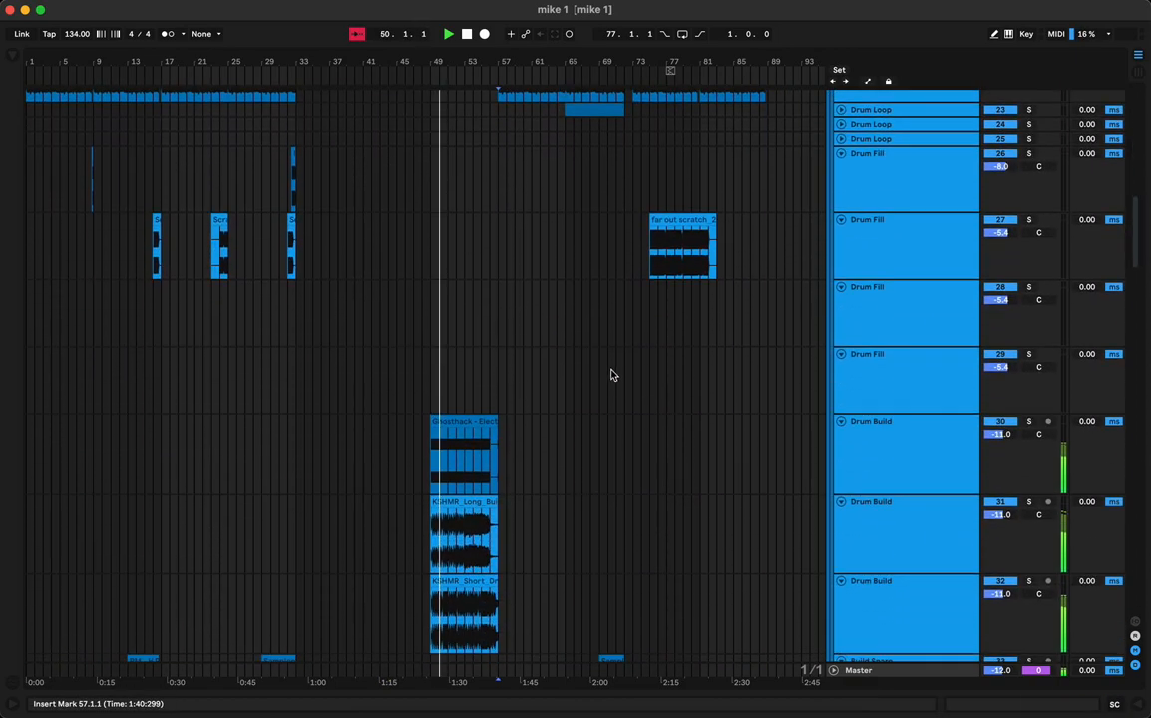
pyautogui.keyDown('shift'); pyautogui.click(640, 326); pyautogui.keyUp('shift')
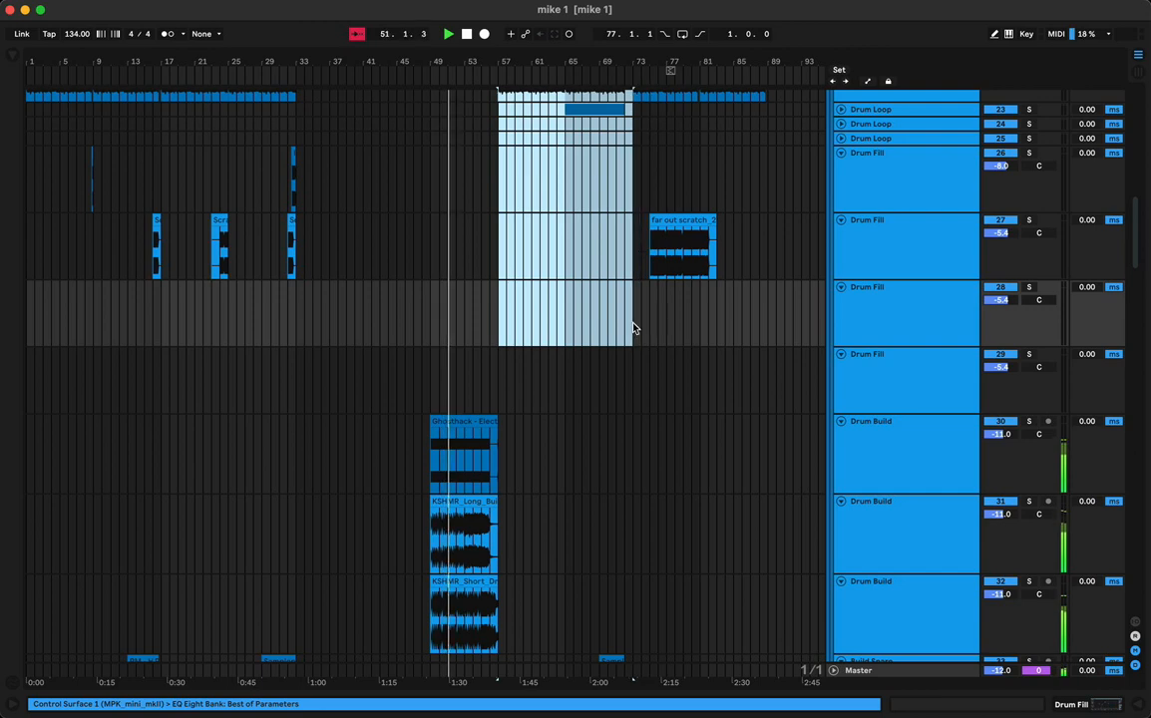
pyautogui.press('Delete')
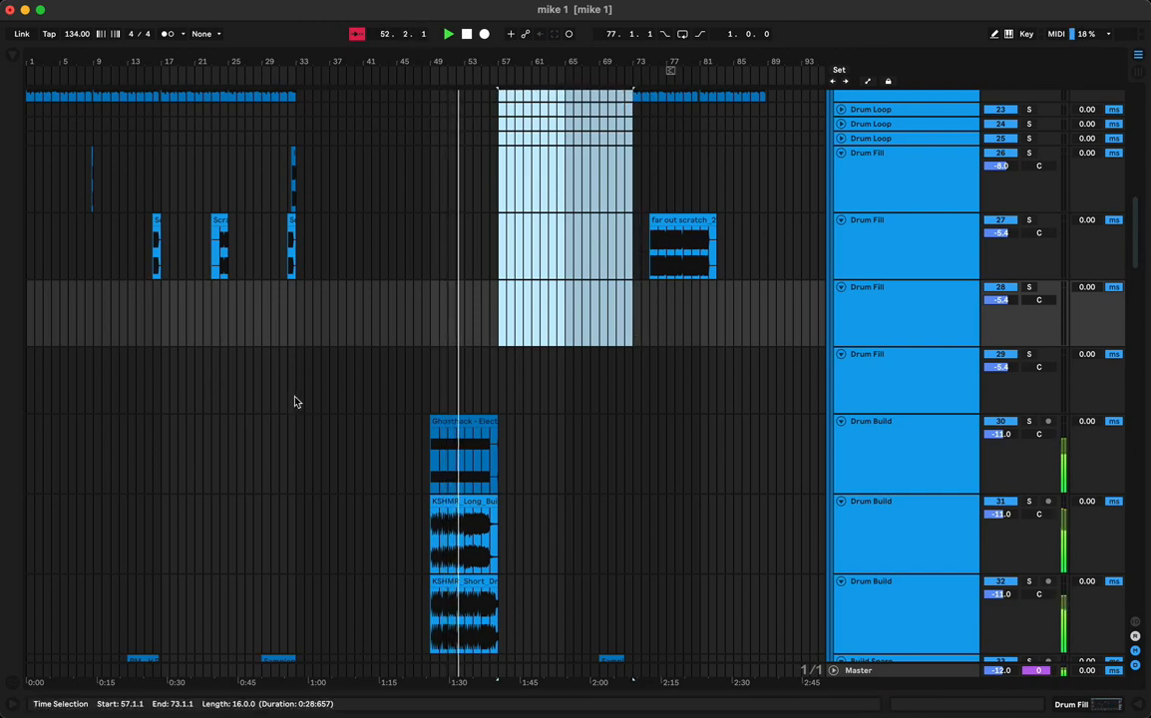
# Copy the drum section from bars 17–33, down to the last Drum Fill track, so that it starts at bar 57
pyautogui.moveTo(296, 402); pyautogui.dragTo(150, 37)
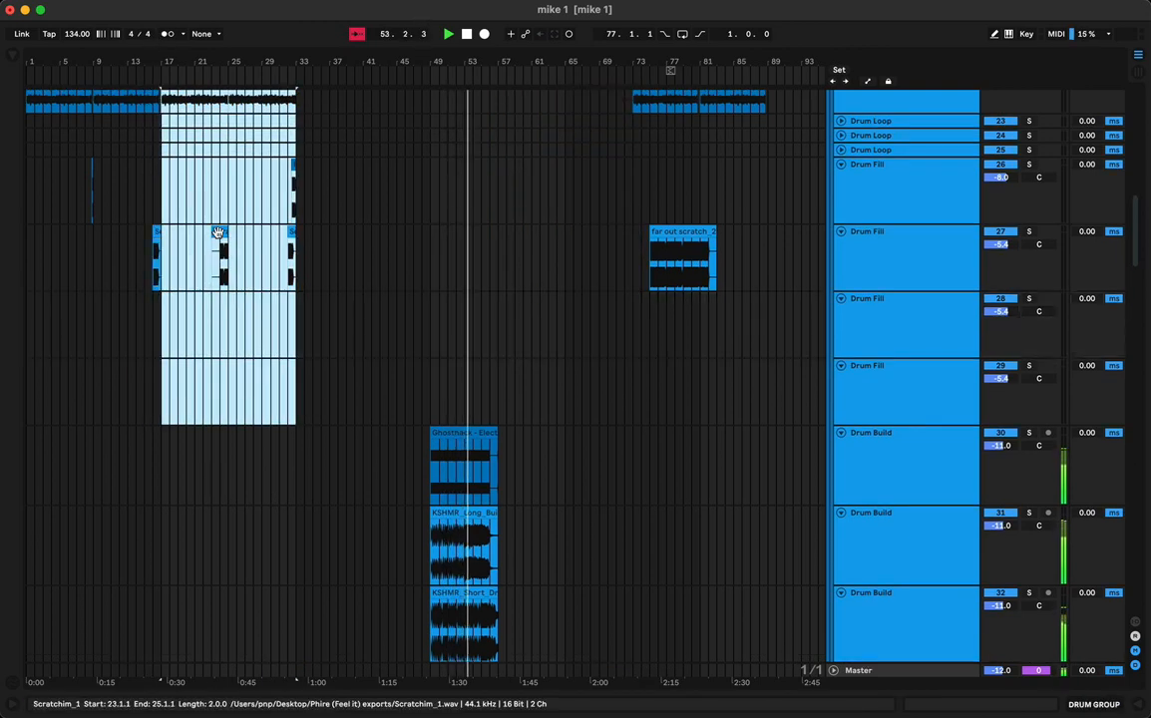
pyautogui.moveTo(218, 233); pyautogui.dragTo(559, 250)
pyautogui.scroll(10, 553, 401)
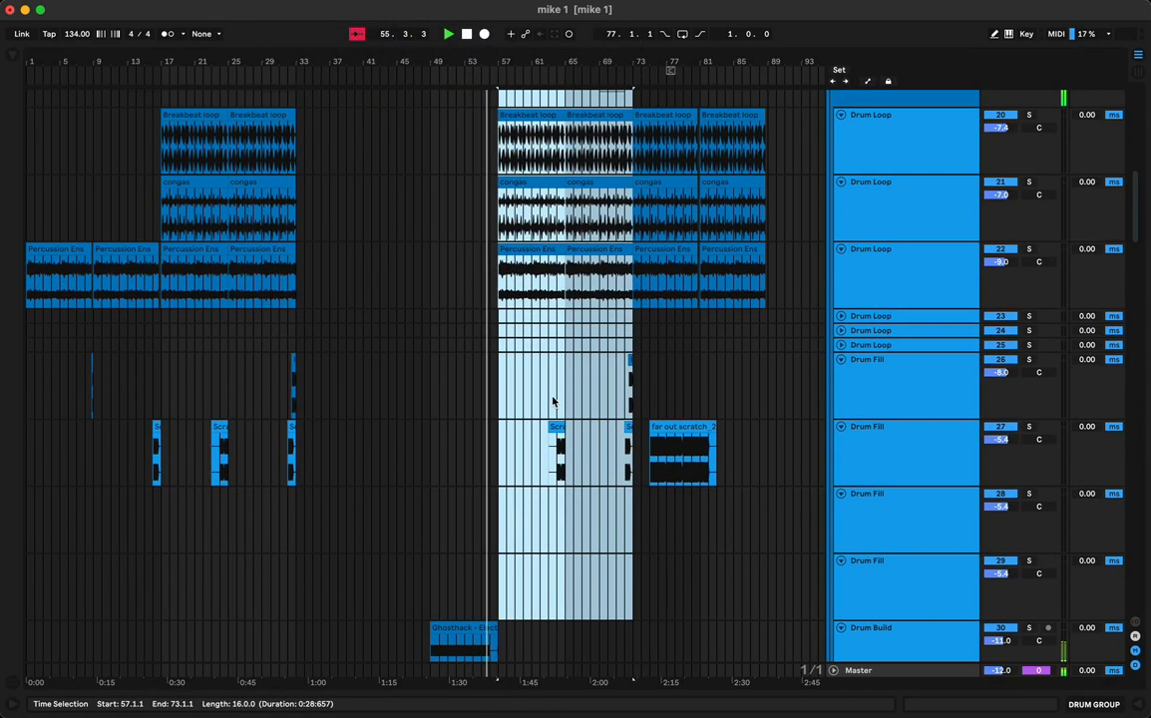
pyautogui.scroll(10, 553, 401)
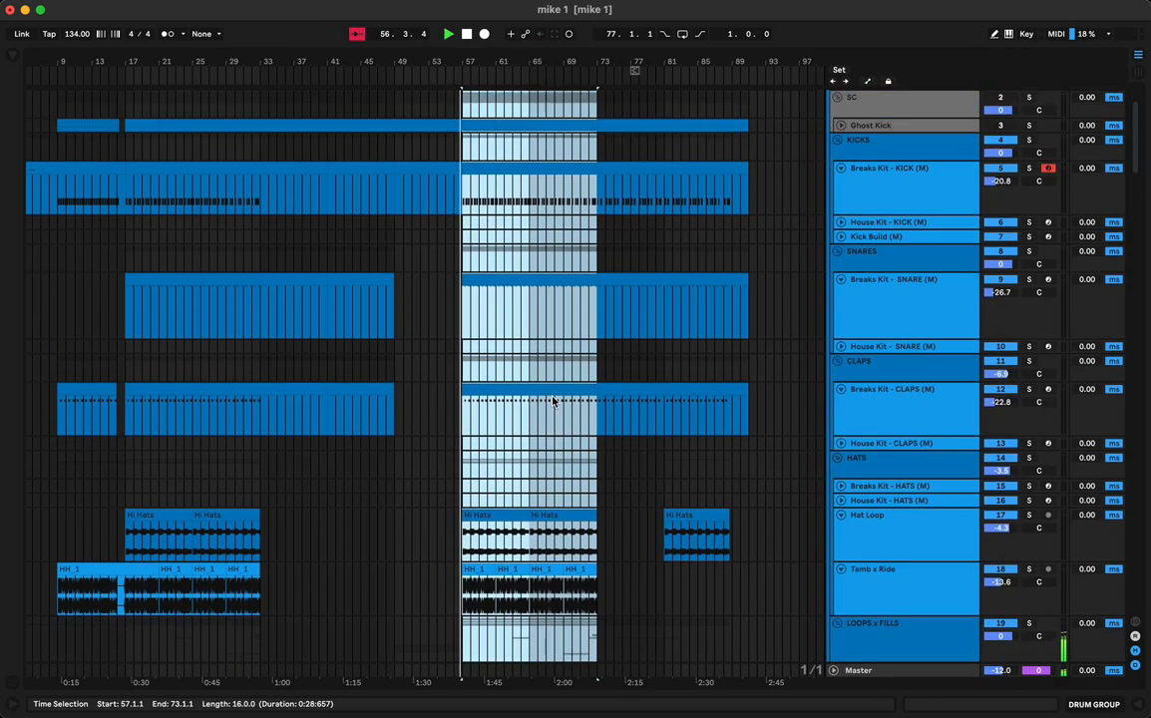
pyautogui.scroll(-10, 552, 401)
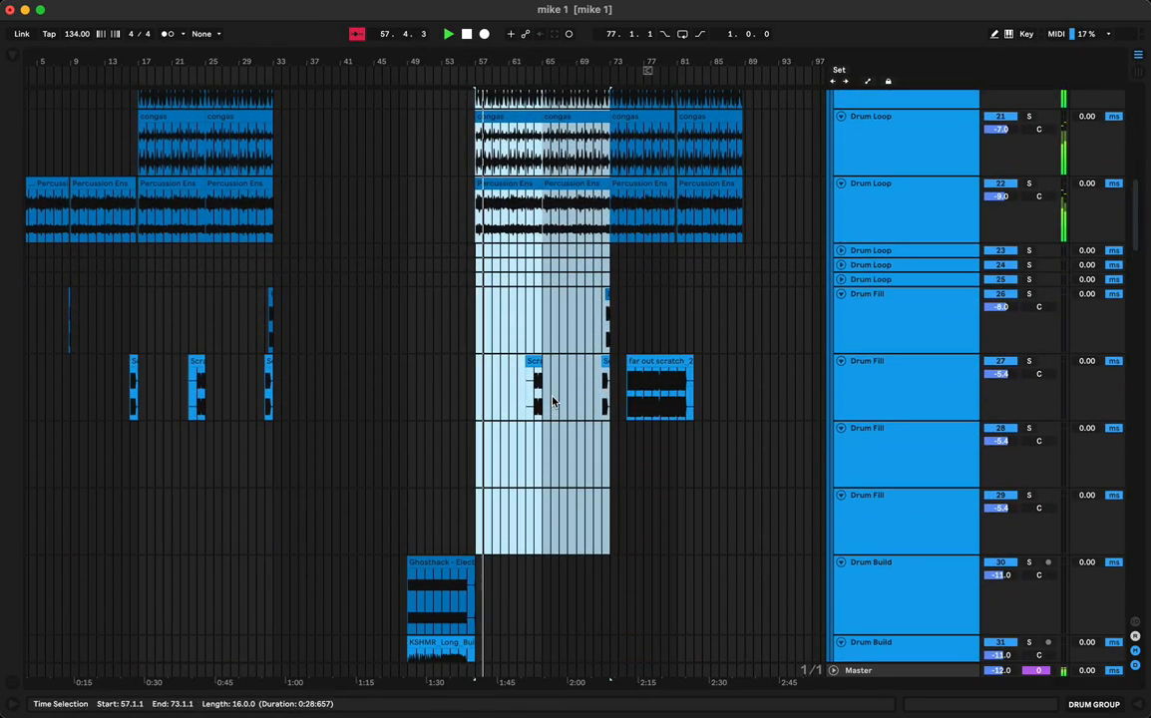
pyautogui.scroll(11, 553, 401)
pyautogui.scroll(-12, 553, 401)
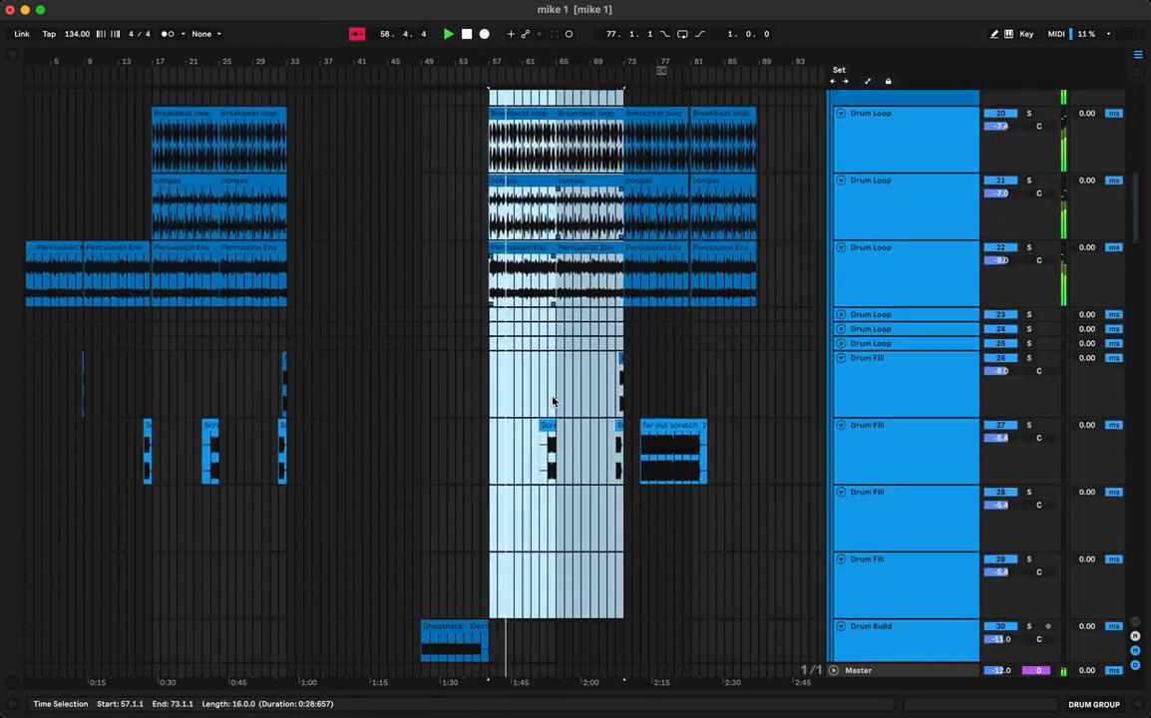
# Copy the Crash - Breaks clips at bars 17 and 25 to bars 57 and 65
pyautogui.scroll(-10, 553, 401)
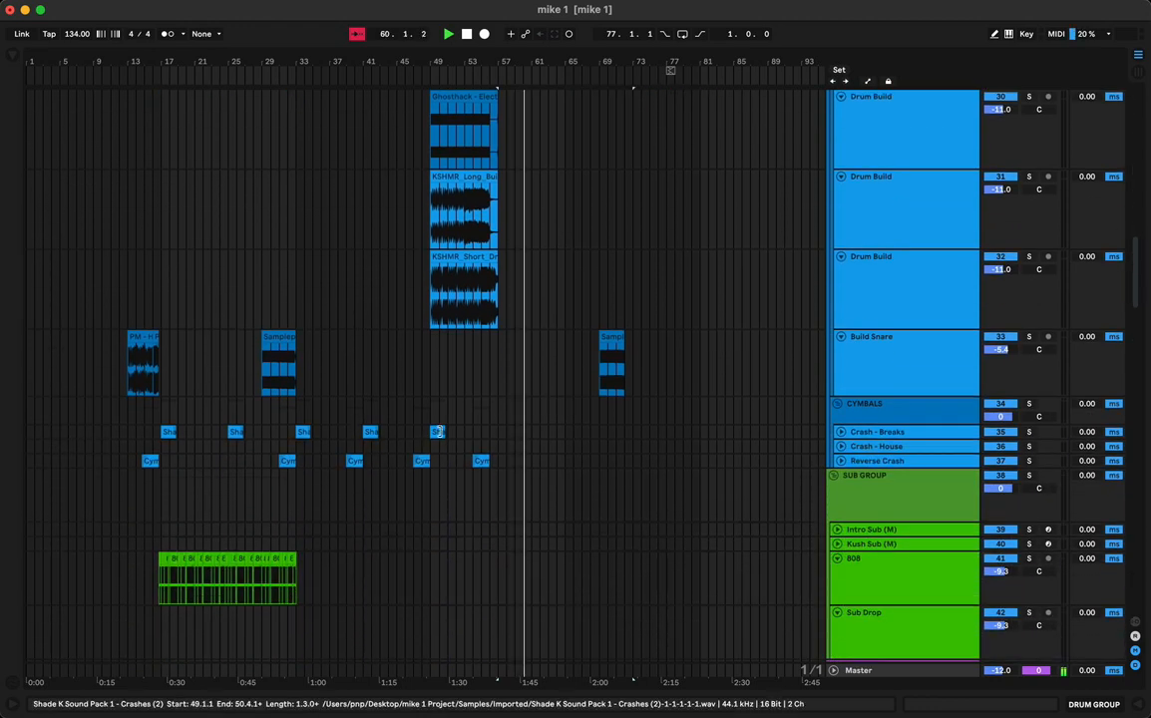
pyautogui.moveTo(188, 435); pyautogui.dragTo(261, 440)
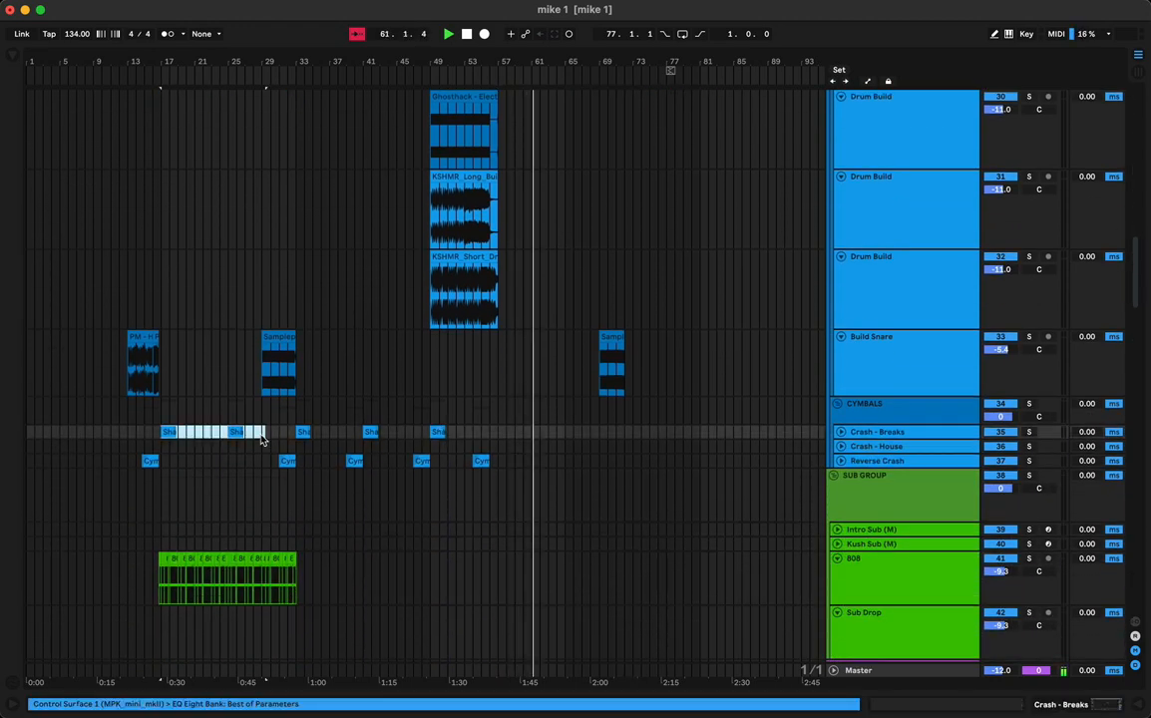
pyautogui.moveTo(171, 433); pyautogui.dragTo(507, 439)
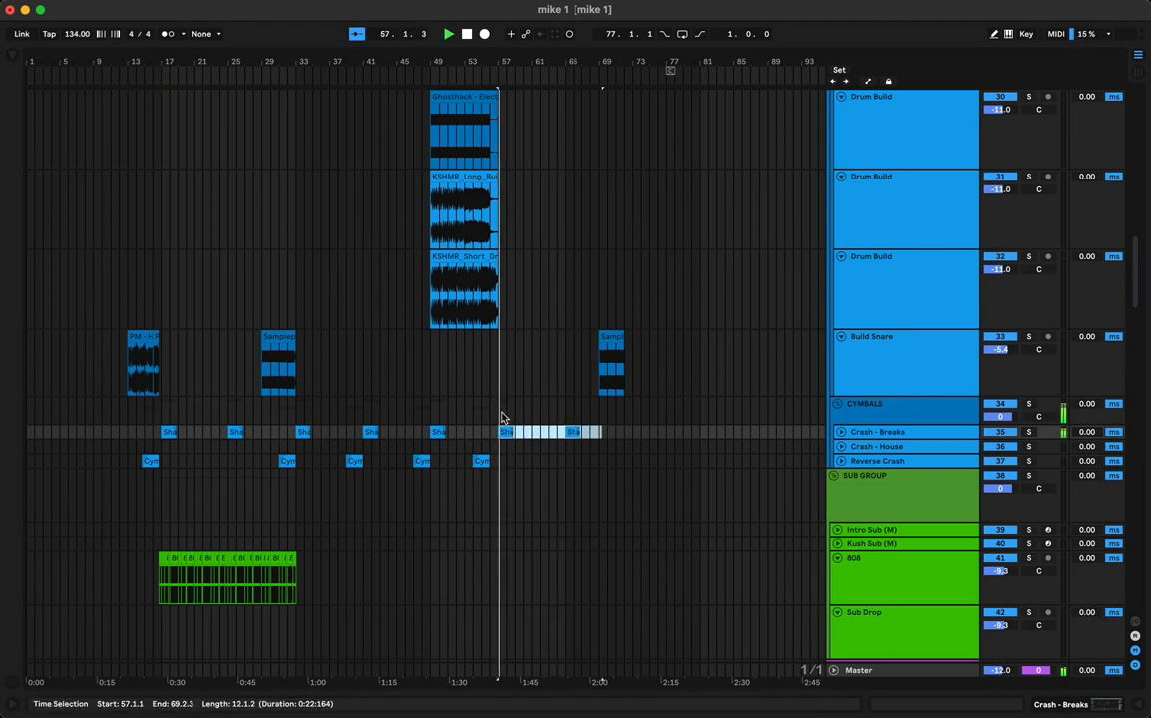
# Delete the congas clip spanning bars 57–65 and play the arrangement from bar 55
pyautogui.scroll(10, 502, 417)
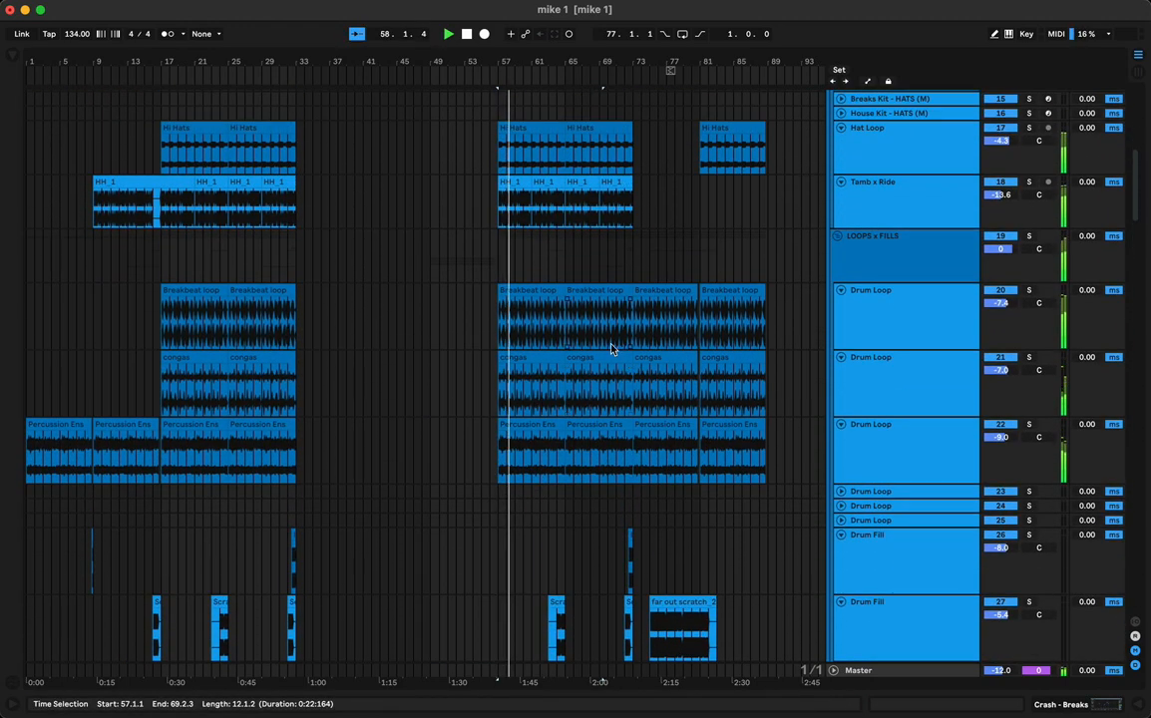
pyautogui.click(505, 382)
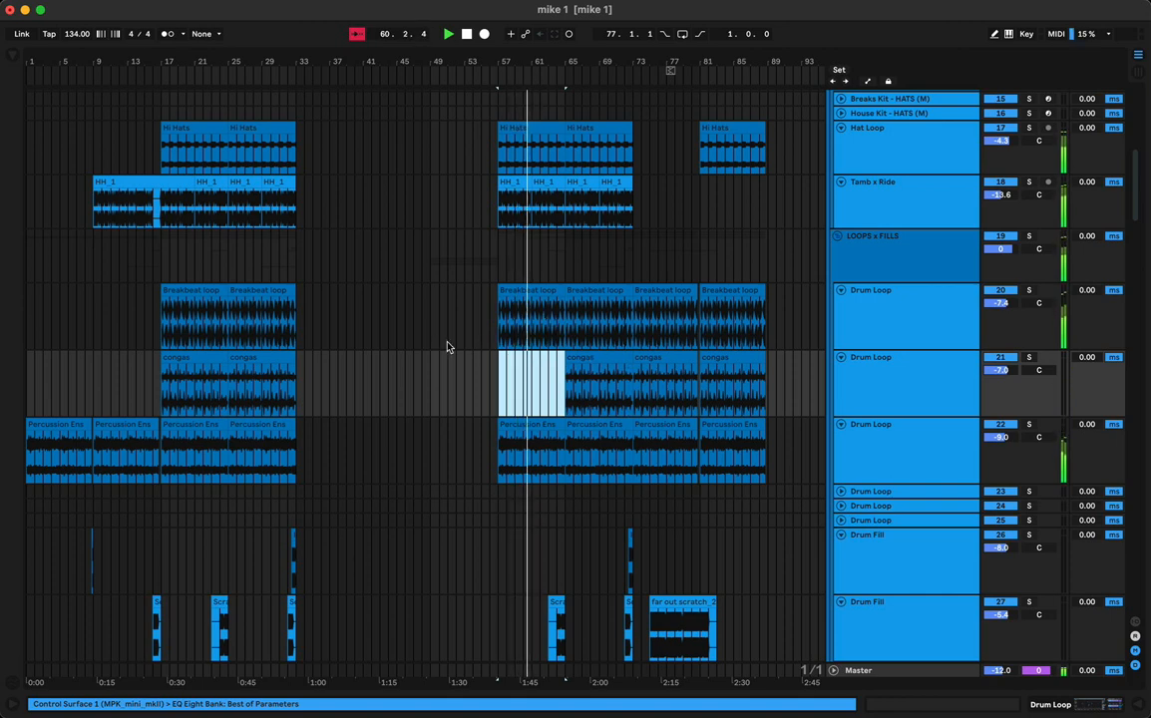
pyautogui.click(496, 262)
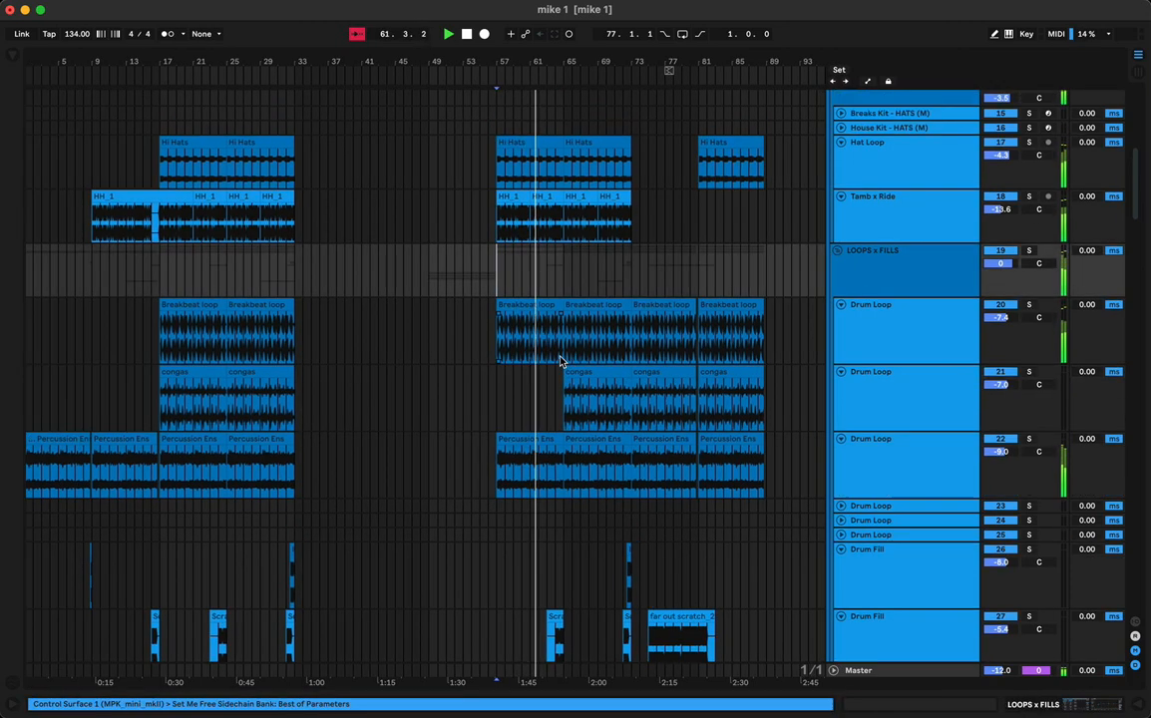
pyautogui.scroll(-5, 562, 360)
pyautogui.scroll(-1, 561, 363)
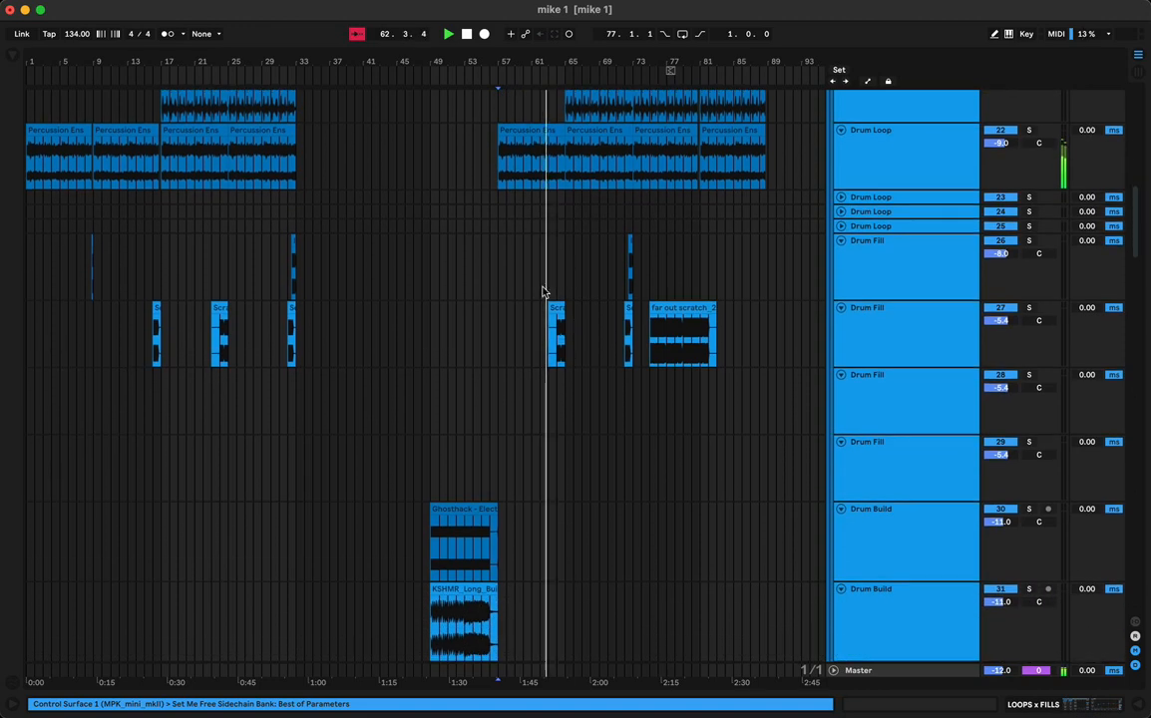
pyautogui.click(483, 290)
pyautogui.scroll(-1, 589, 262)
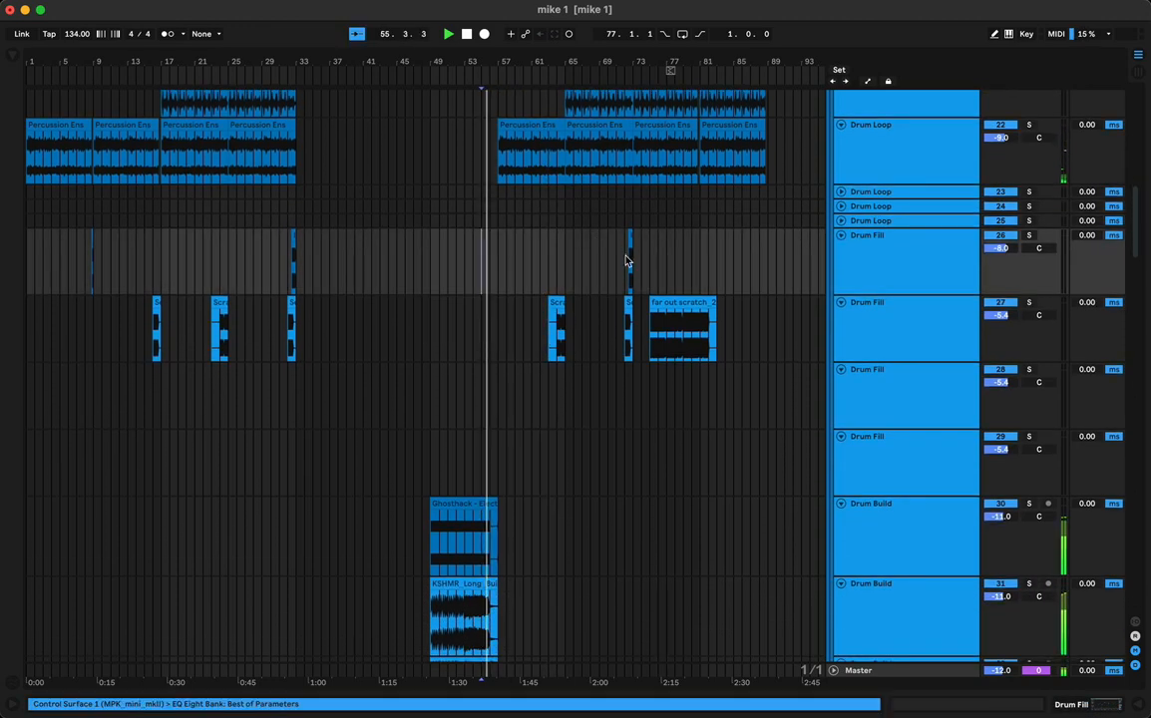
# Copy the FX group clips of bars 17–29, from Accent Splash to Reverse, so that they start at bar 57
pyautogui.scroll(-10, 553, 312)
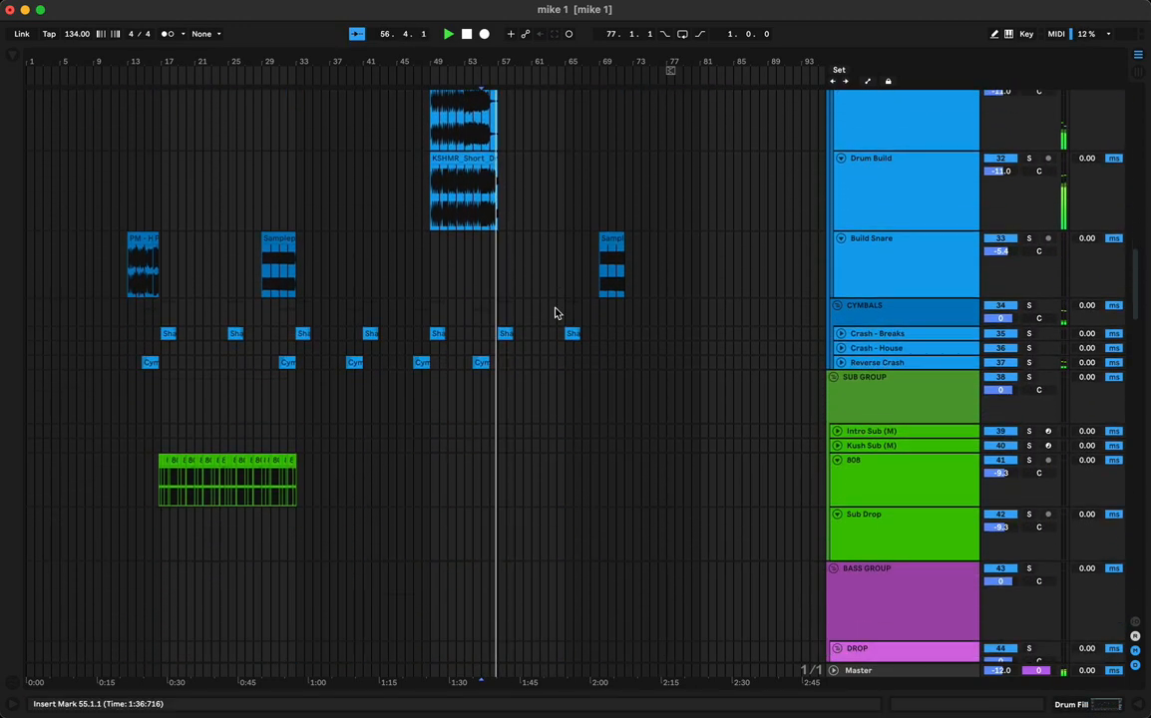
pyautogui.scroll(-20, 556, 312)
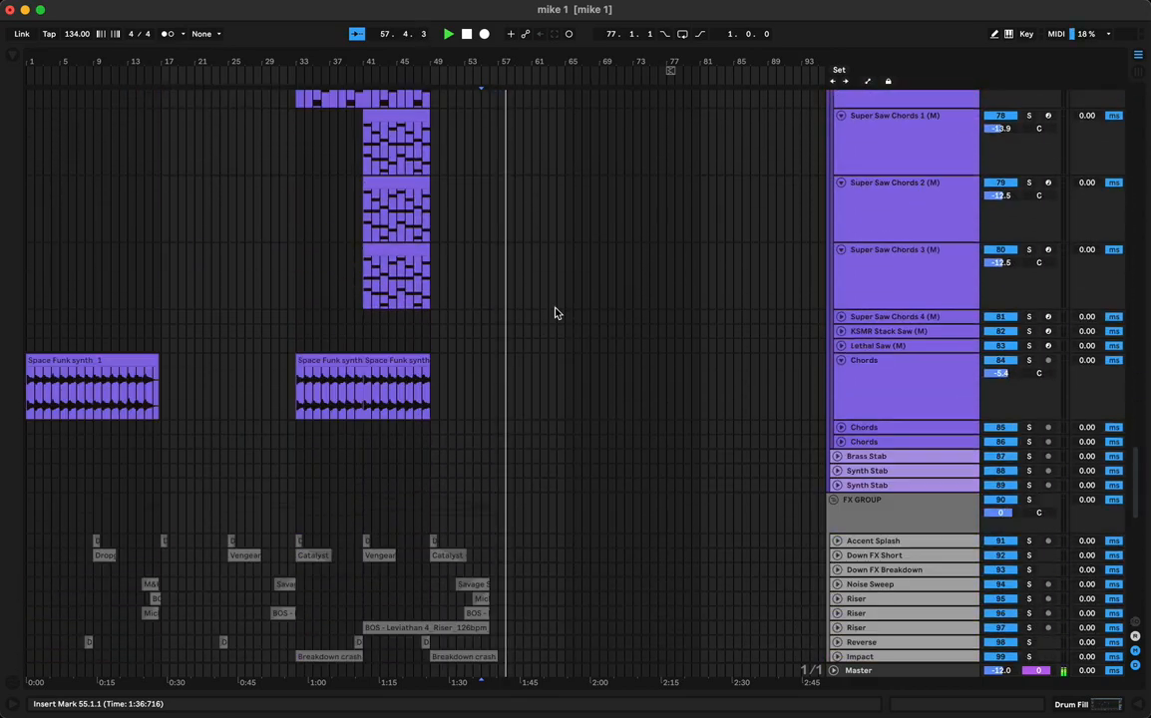
pyautogui.scroll(-10, 555, 312)
pyautogui.scroll(4, 496, 314)
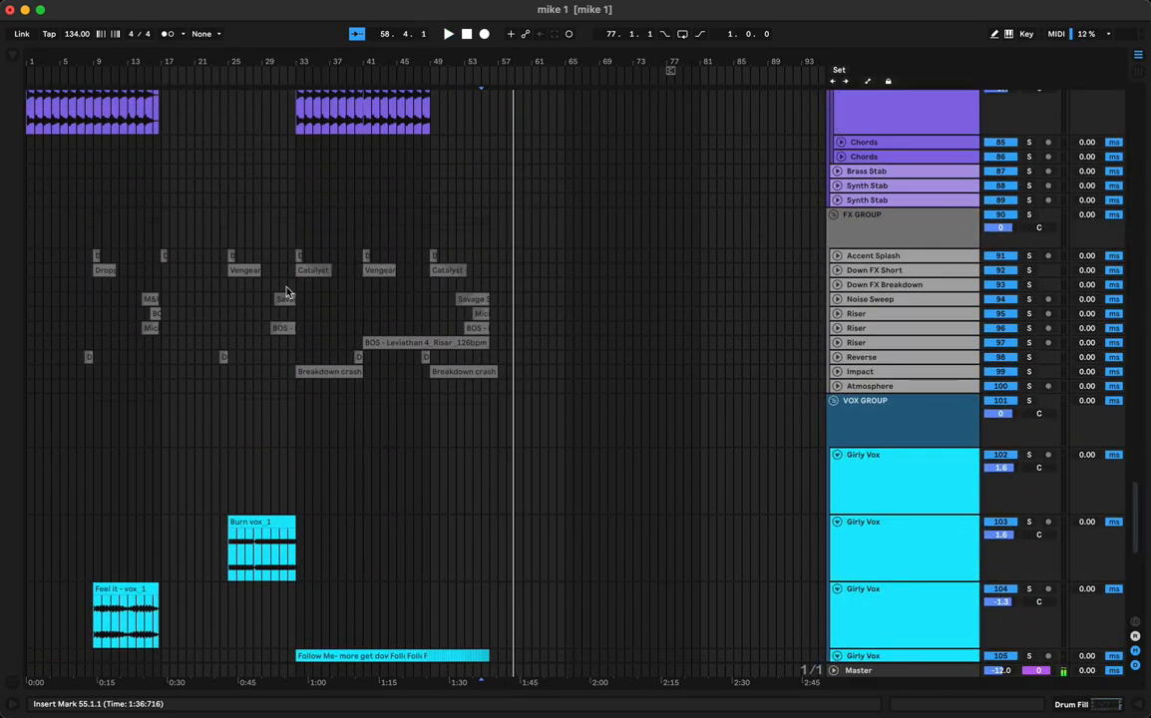
pyautogui.click(164, 257)
pyautogui.moveTo(273, 274); pyautogui.dragTo(263, 355)
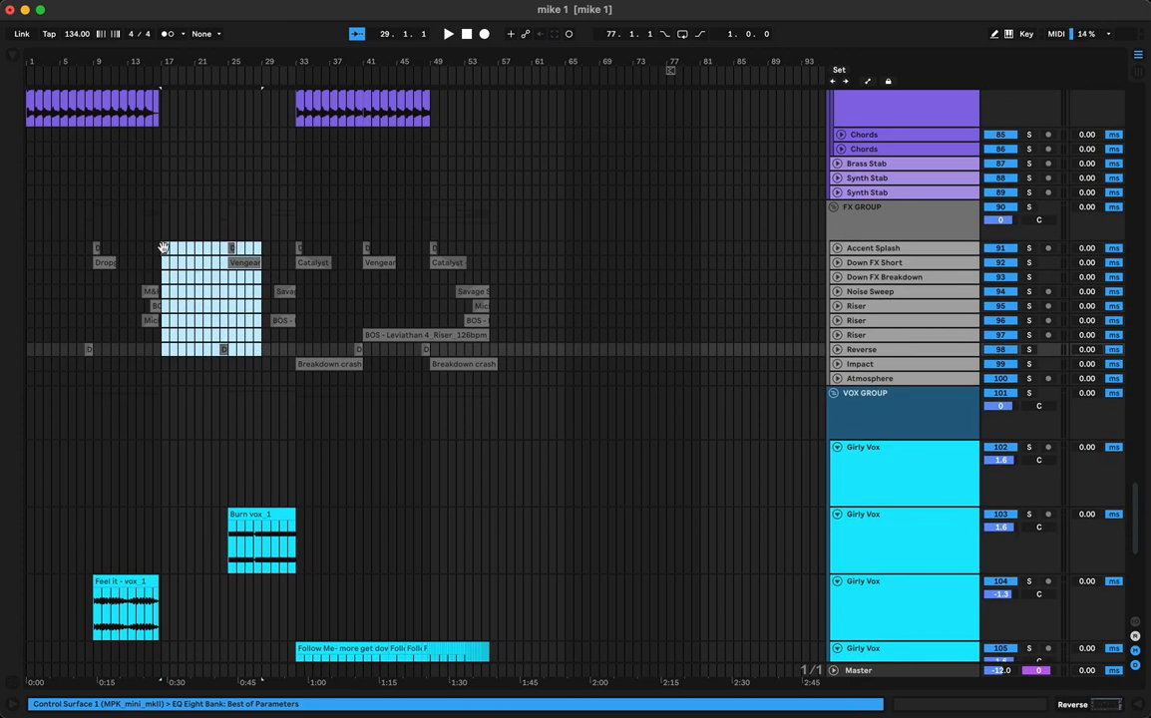
pyautogui.moveTo(164, 247); pyautogui.dragTo(521, 262)
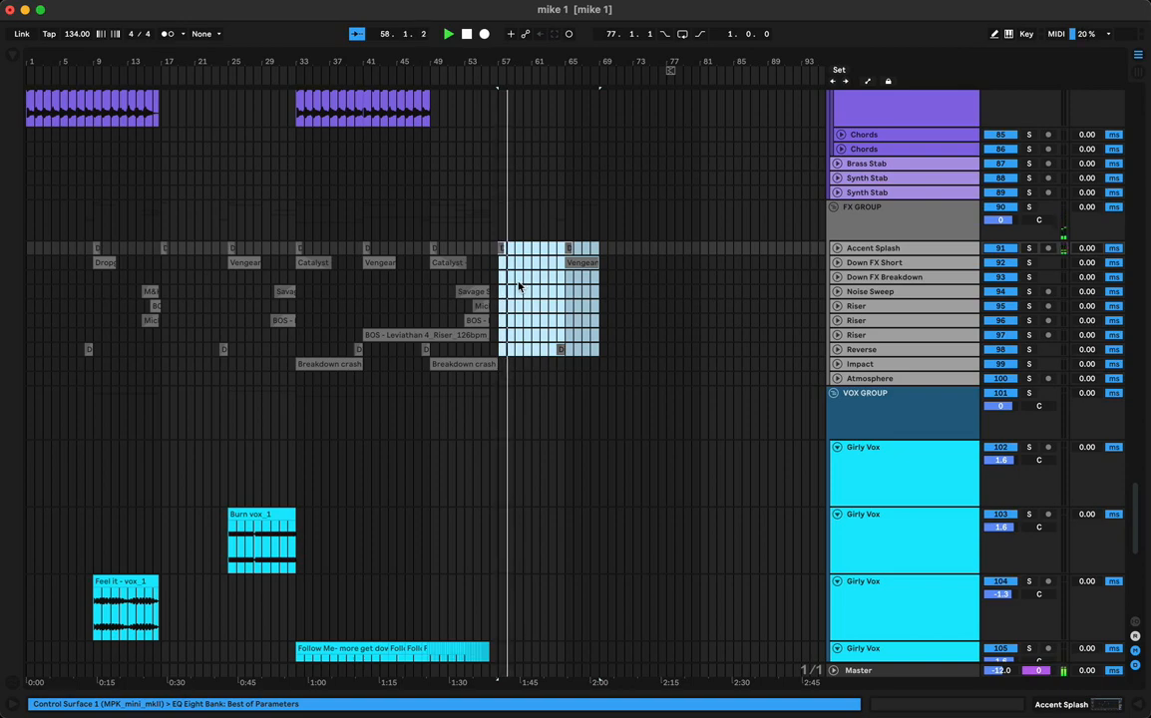
# Copy the first two bars of the 808 pattern from bar 17 to bar 57
pyautogui.scroll(-10, 513, 294)
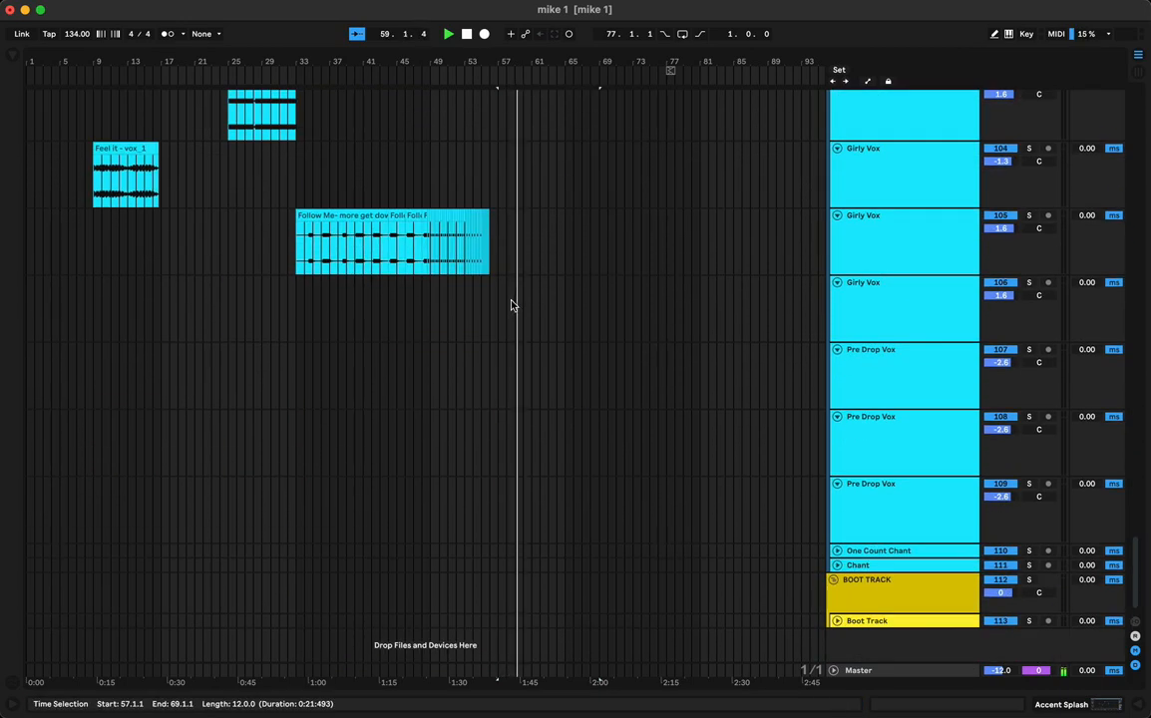
pyautogui.scroll(5, 510, 304)
pyautogui.scroll(15, 511, 304)
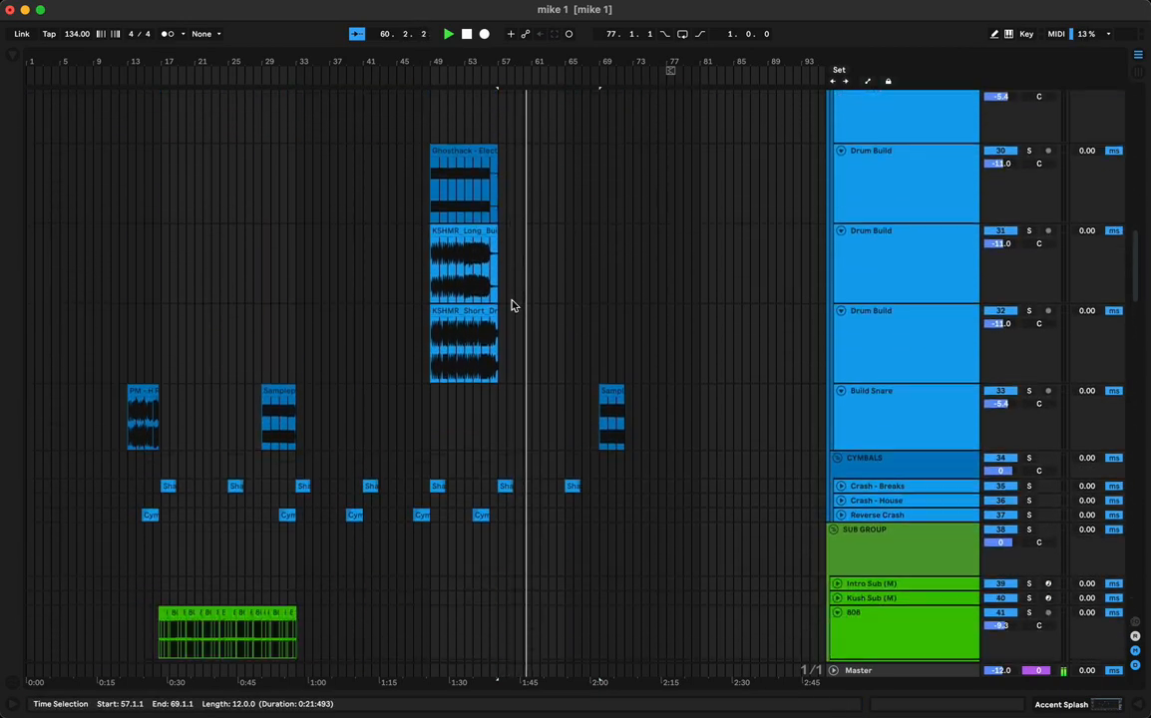
pyautogui.click(161, 379)
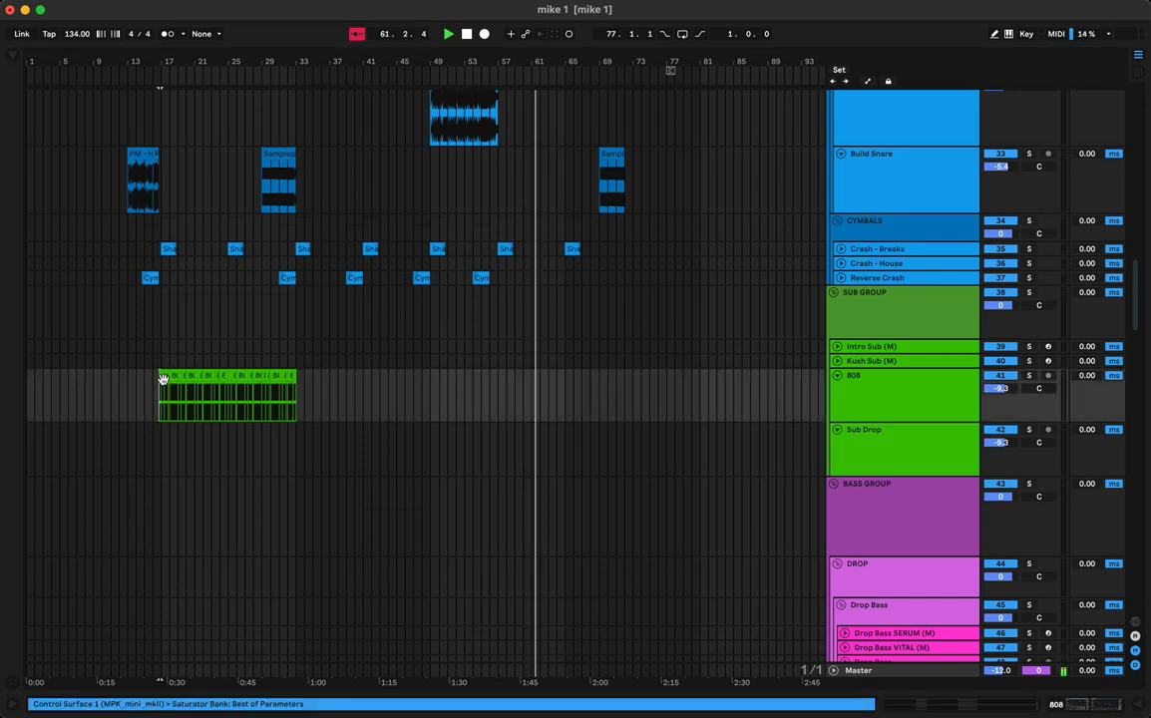
pyautogui.press('space')
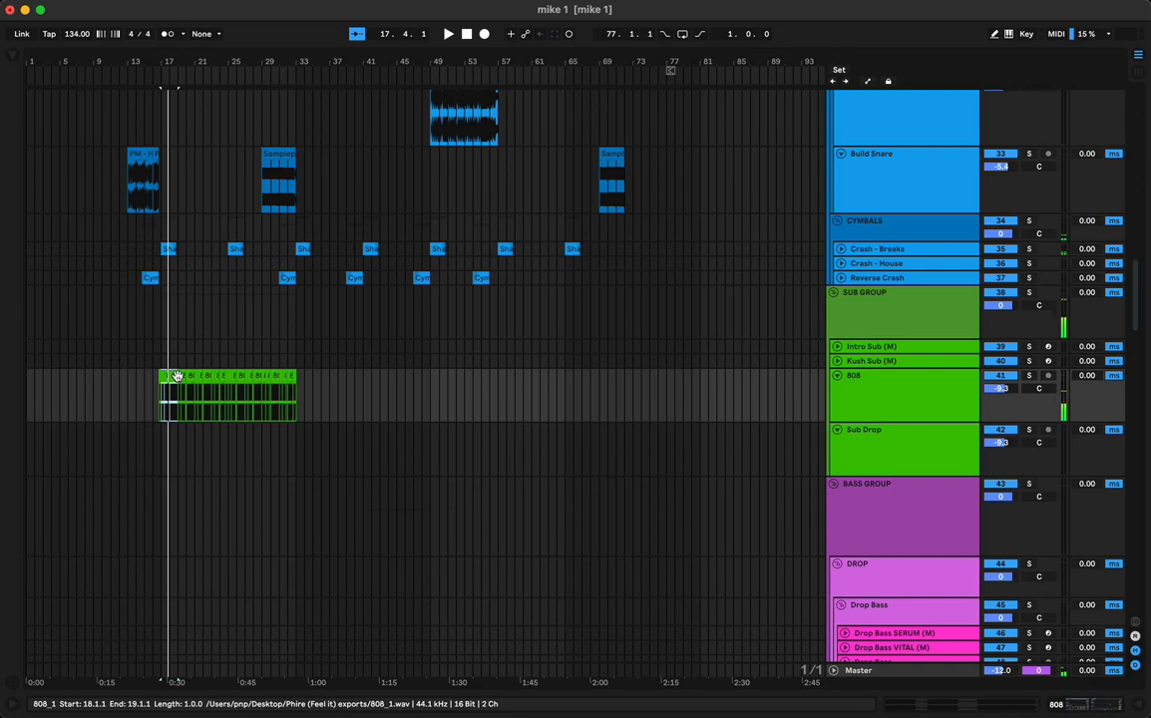
pyautogui.moveTo(177, 376); pyautogui.dragTo(440, 389)
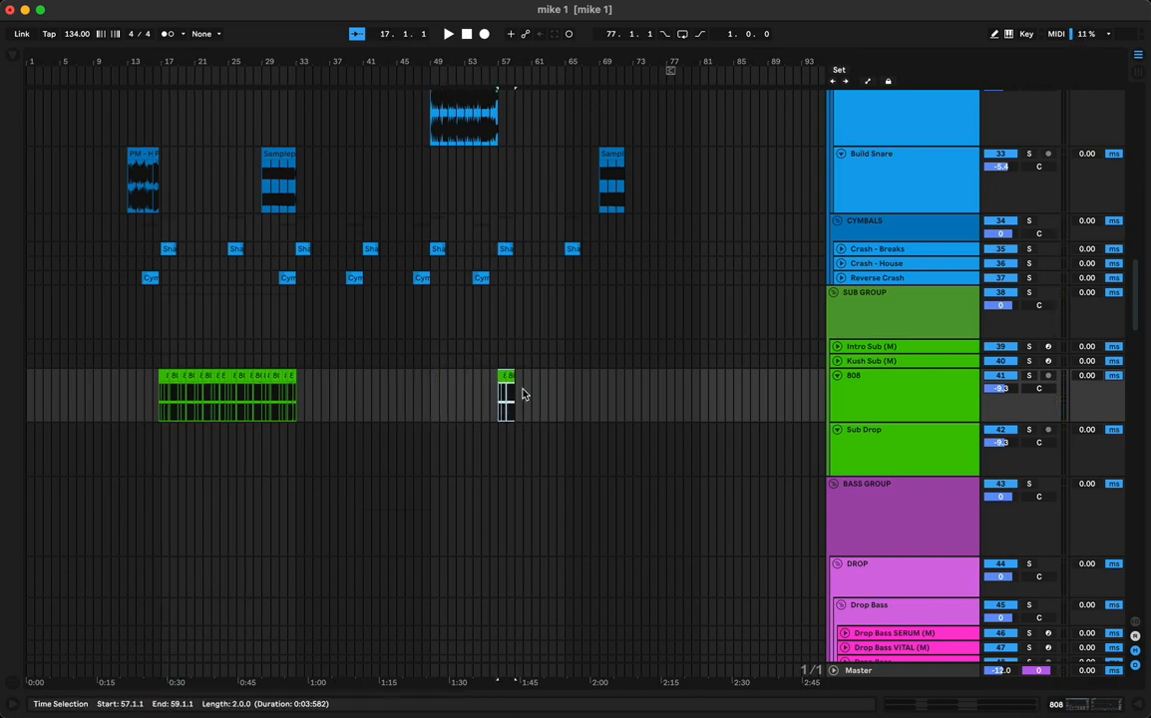
# Merge the copied 808 pattern into one clip by extending its first clip, ending it at 58.3.1, and play it
pyautogui.moveTo(513, 61); pyautogui.dragTo(535, 346)
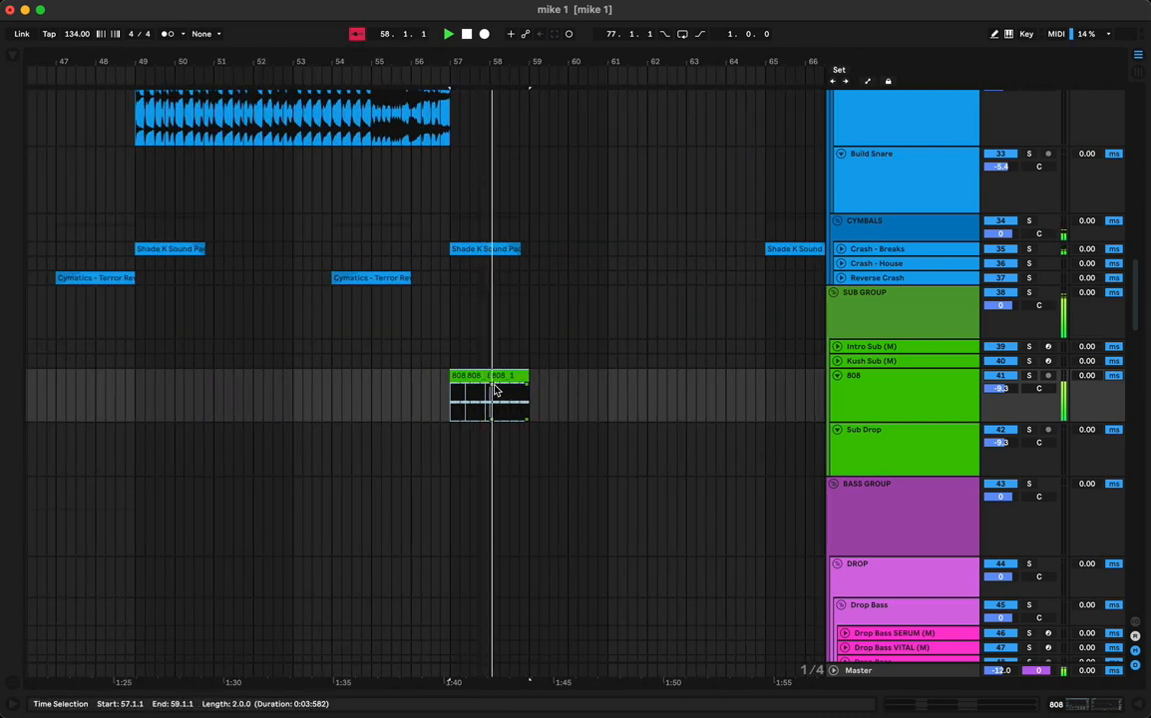
pyautogui.press('space')
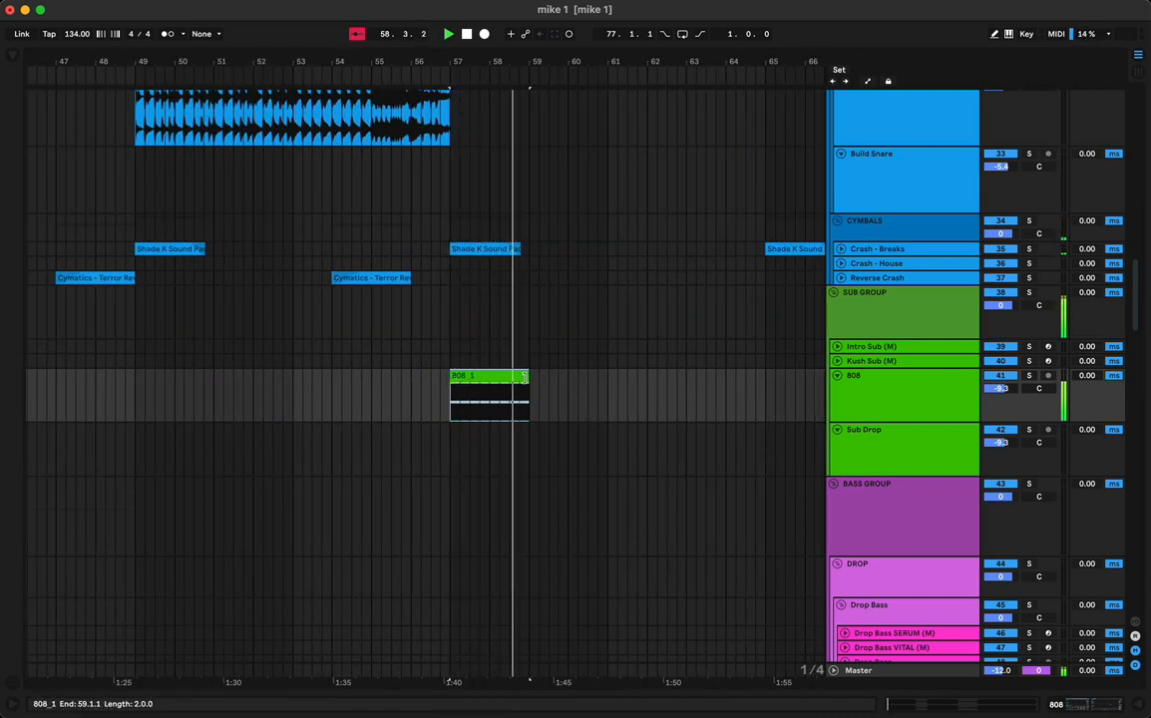
pyautogui.moveTo(553, 380); pyautogui.dragTo(509, 381)
pyautogui.click(449, 34)
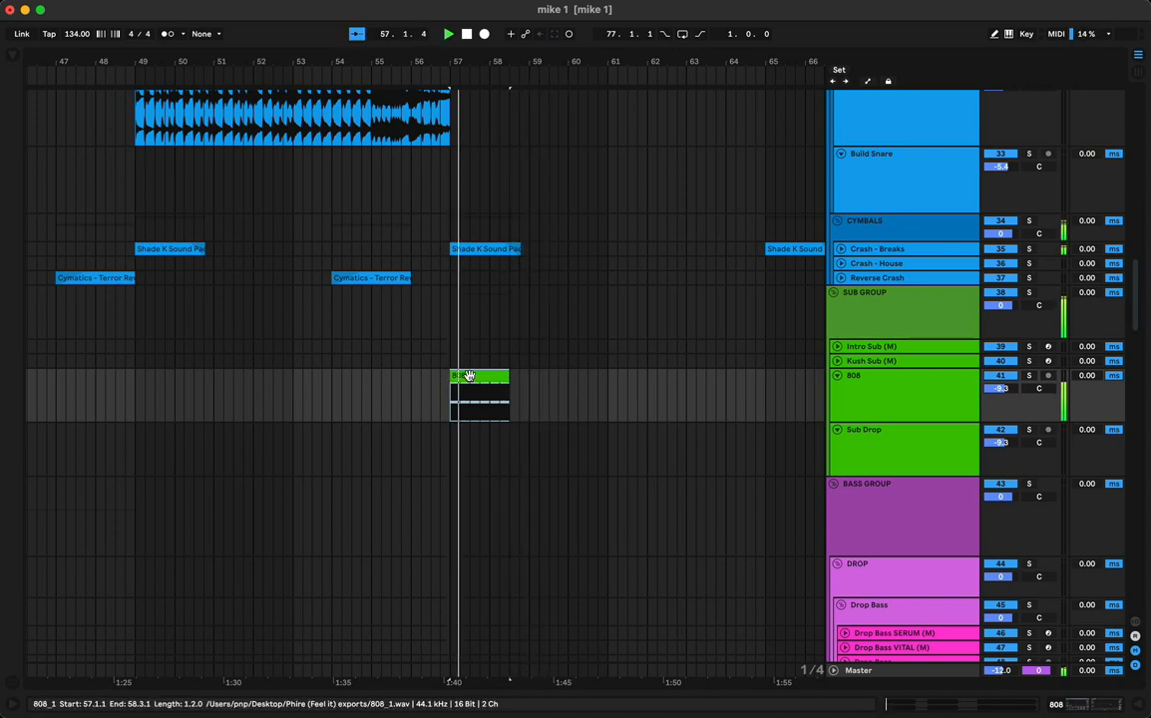
# Play the 808 clip at bar 57 and shorten it to end at 57.2.3
pyautogui.moveTo(463, 61); pyautogui.dragTo(475, 92)
pyautogui.press('space')
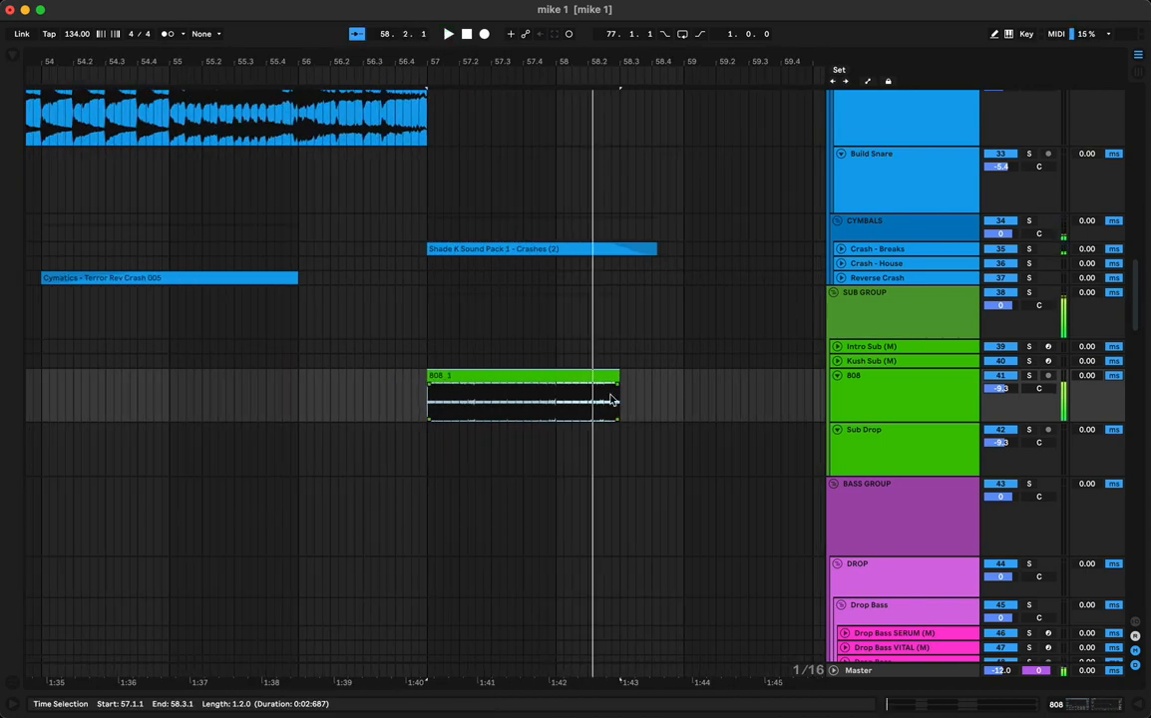
pyautogui.press('space')
pyautogui.moveTo(613, 377); pyautogui.dragTo(473, 387)
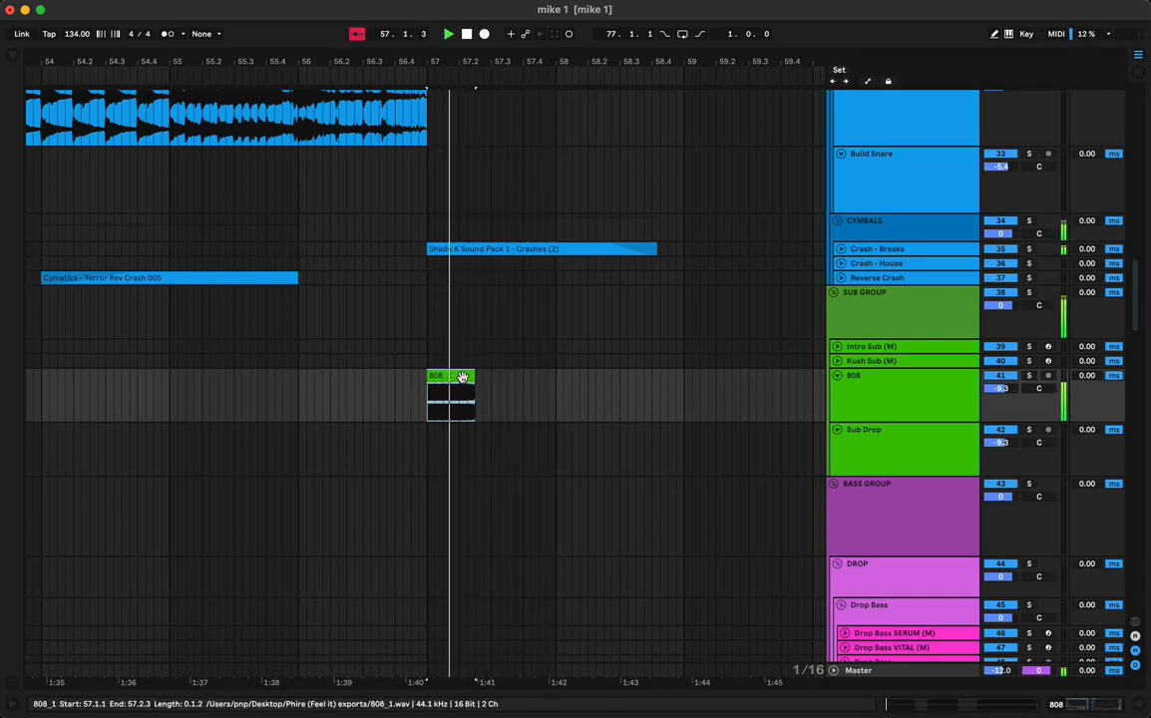
# Duplicate the short 808 clip right after itself, trim the duplicate to end at 57.3.3, and play the pair
pyautogui.press('super+d')
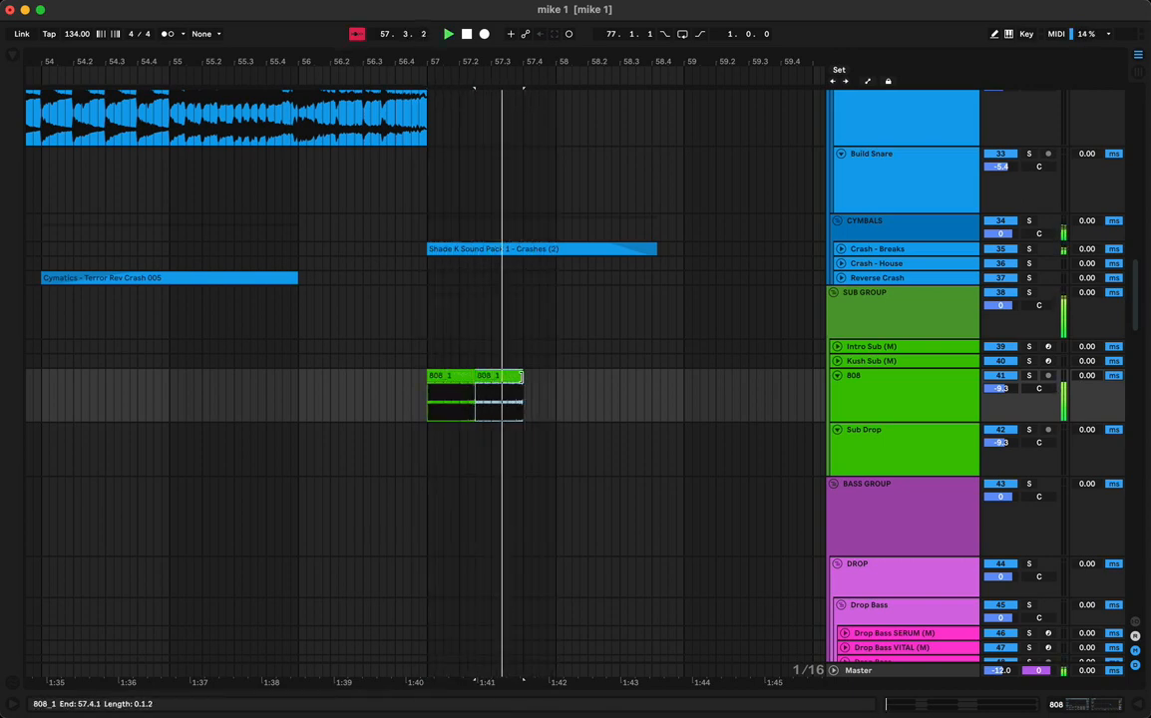
pyautogui.moveTo(521, 376)
pyautogui.mouseDown()
pyautogui.moveTo(554, 376)
pyautogui.moveTo(509, 377)
pyautogui.mouseUp()
pyautogui.click(452, 373)
pyautogui.press('space')
pyautogui.press('space')
pyautogui.press('space')
pyautogui.press('space')
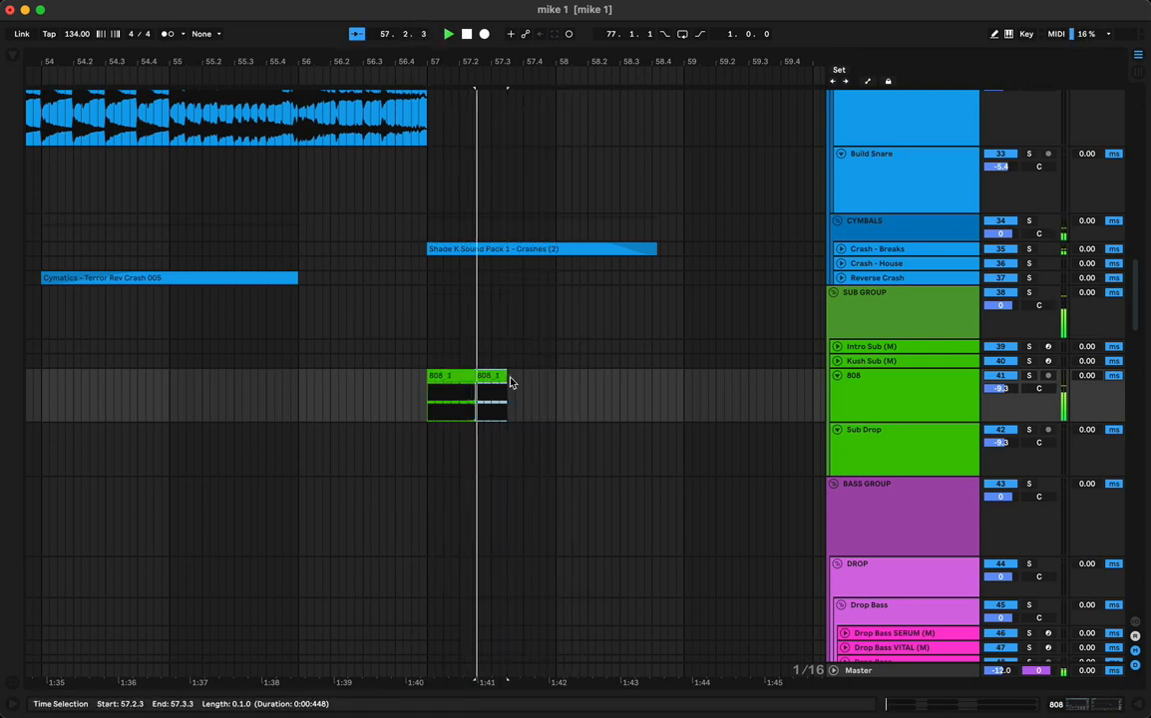
# Play the first 808 clip at bar 57 and extend it over its duplicate to end at 58.1.2
pyautogui.click(468, 375)
pyautogui.press('space')
pyautogui.press('space')
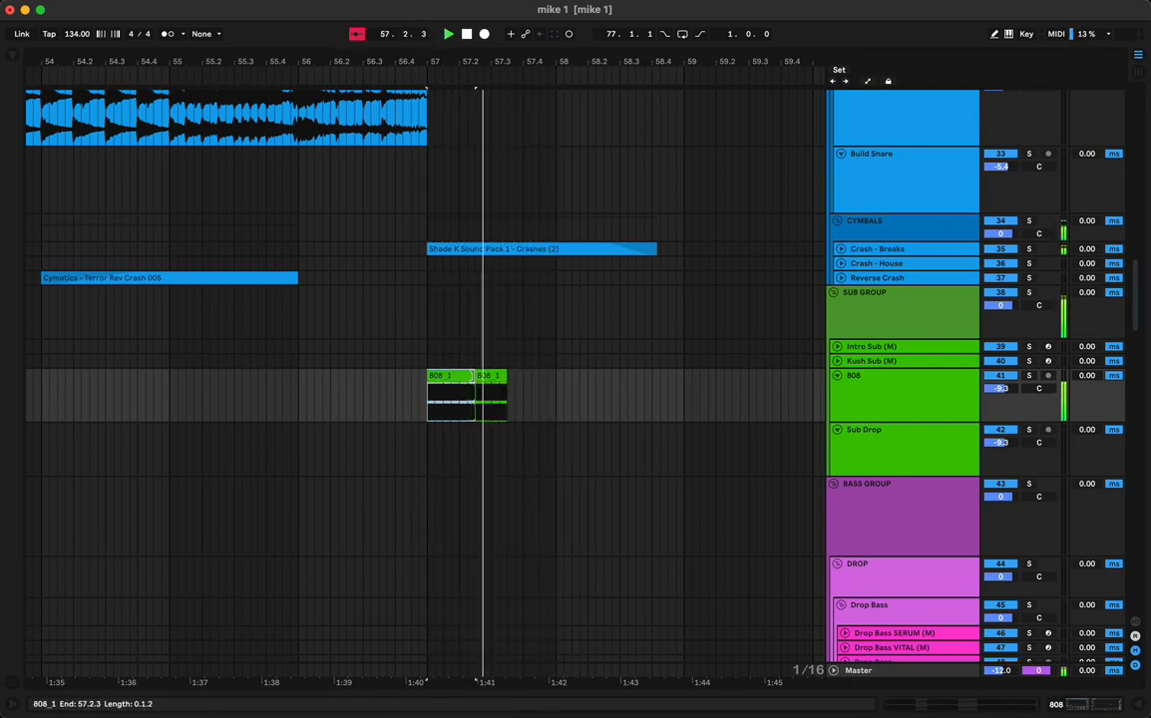
pyautogui.moveTo(473, 376); pyautogui.dragTo(560, 389)
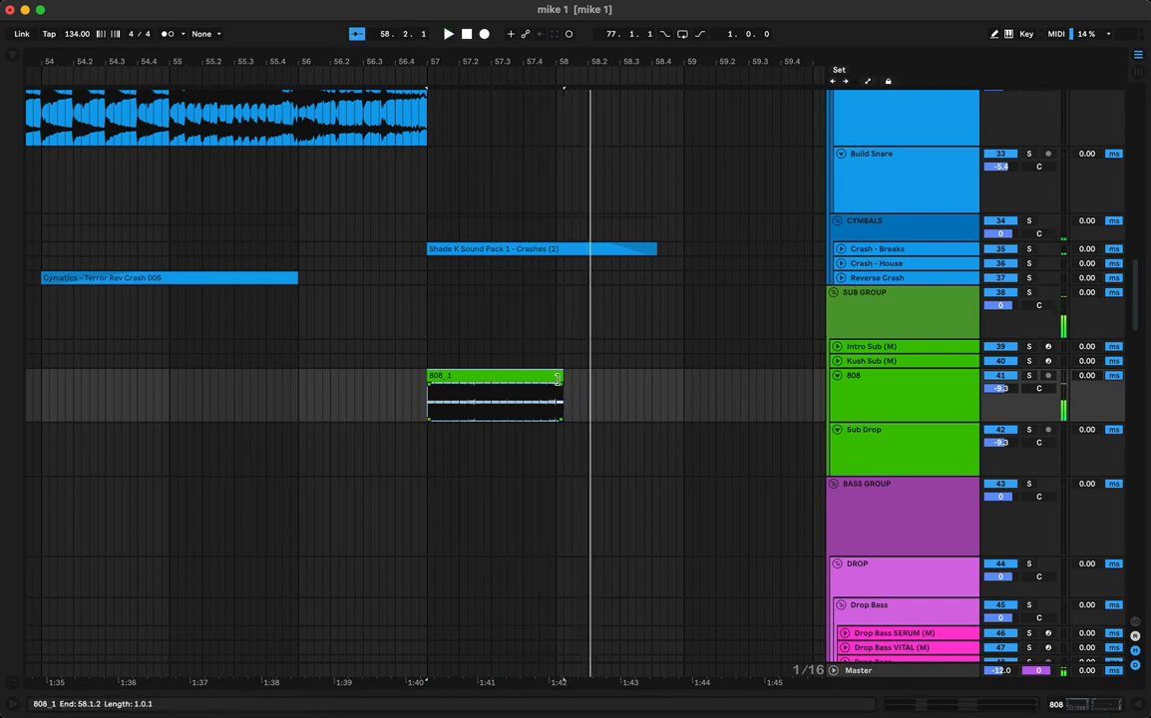
# Trim the 808 clip at bar 57 to end at 58.1.1, play it, and split it at 57.3.3
pyautogui.click(505, 398)
pyautogui.press('space')
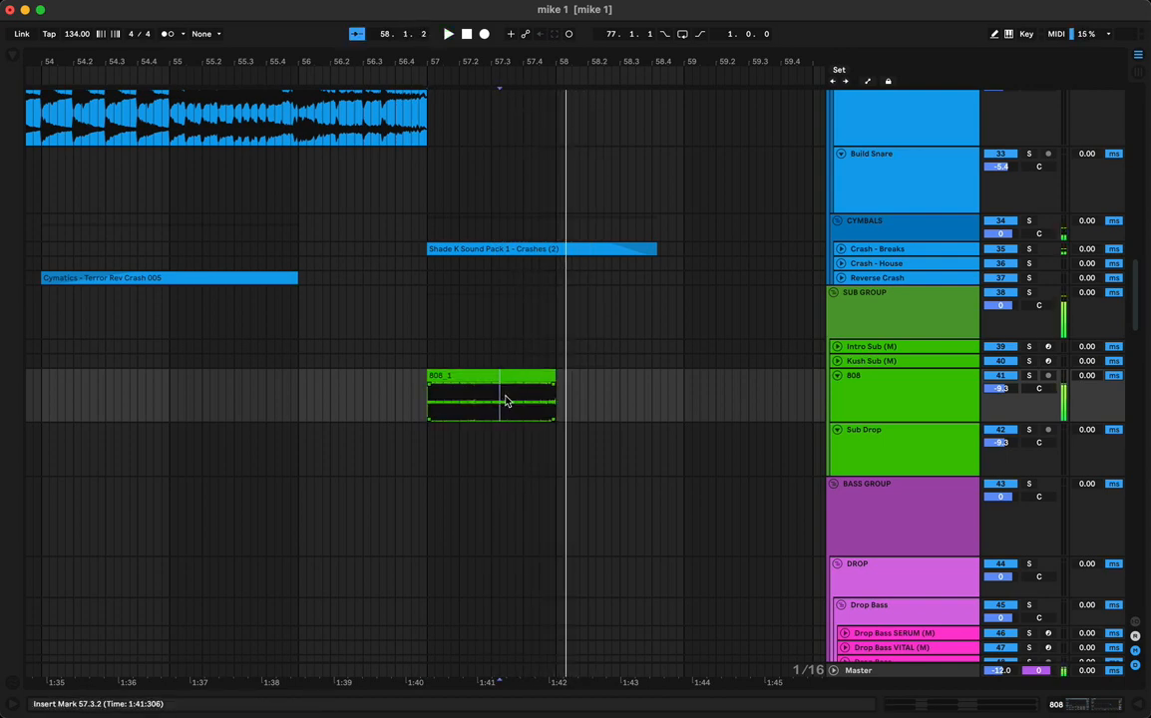
pyautogui.press('space')
pyautogui.press('space')
pyautogui.press('super+e')
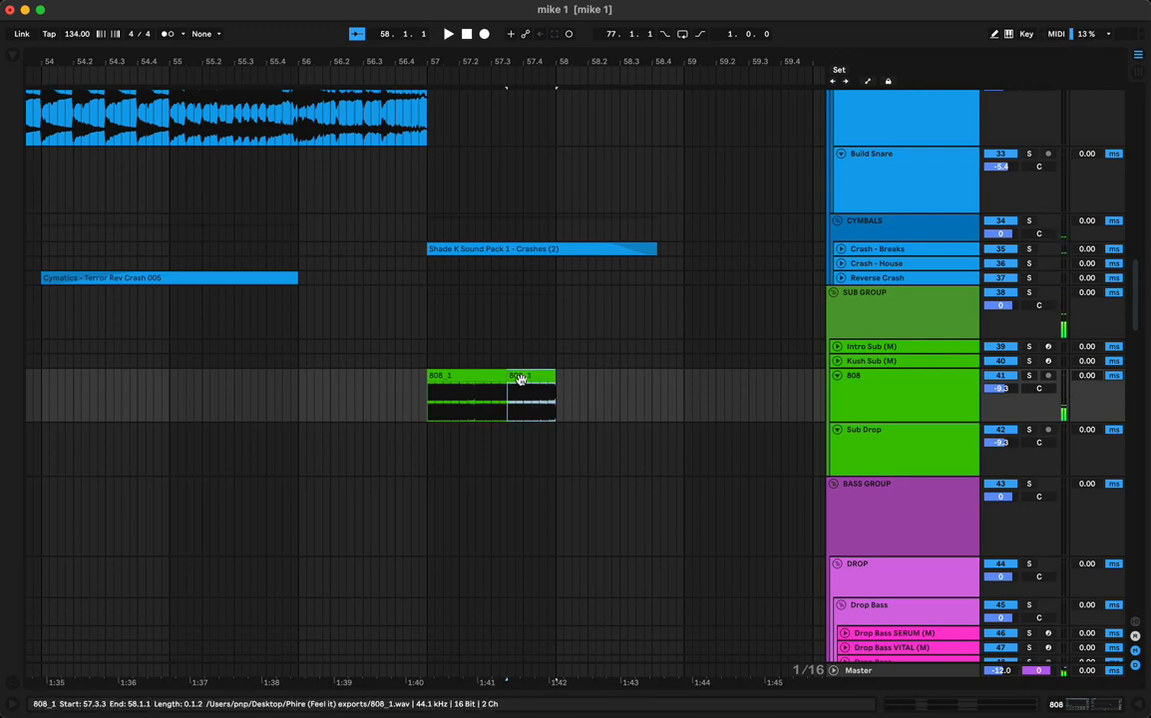
# Move the split-off 808 piece back to start at 57.2.3, overlapping the first clip, and play the pair
pyautogui.moveTo(494, 386); pyautogui.dragTo(492, 385)
pyautogui.click(447, 376)
pyautogui.press('space')
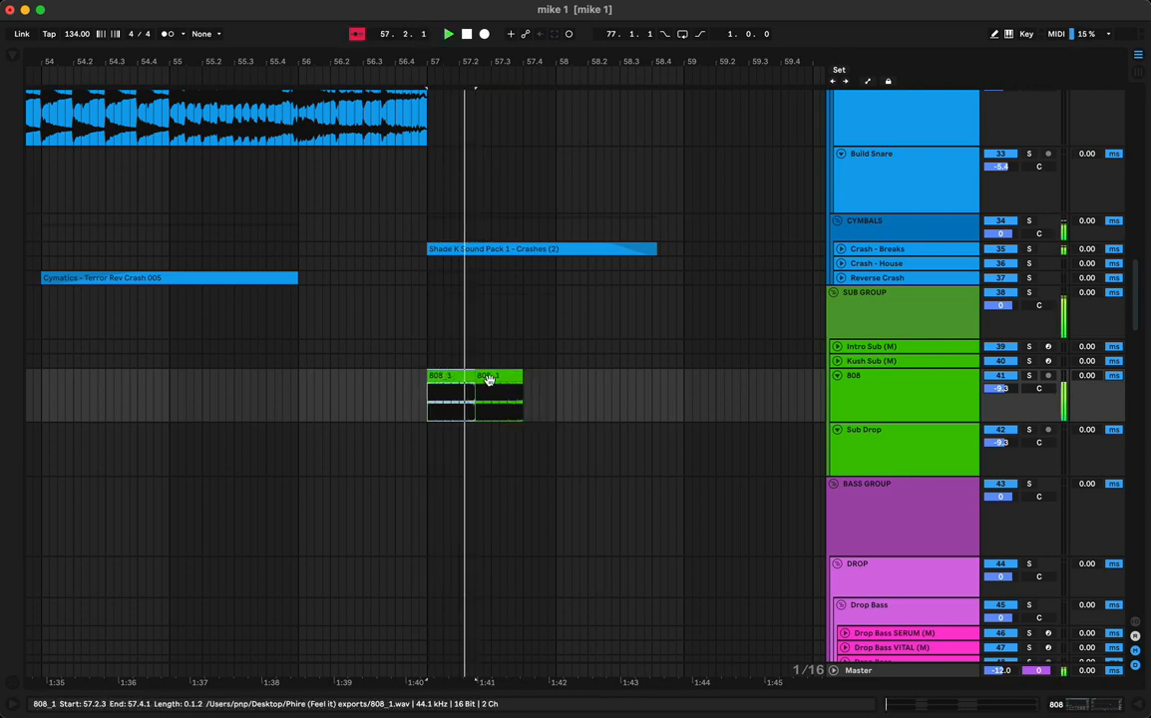
pyautogui.press('space')
pyautogui.press('space')
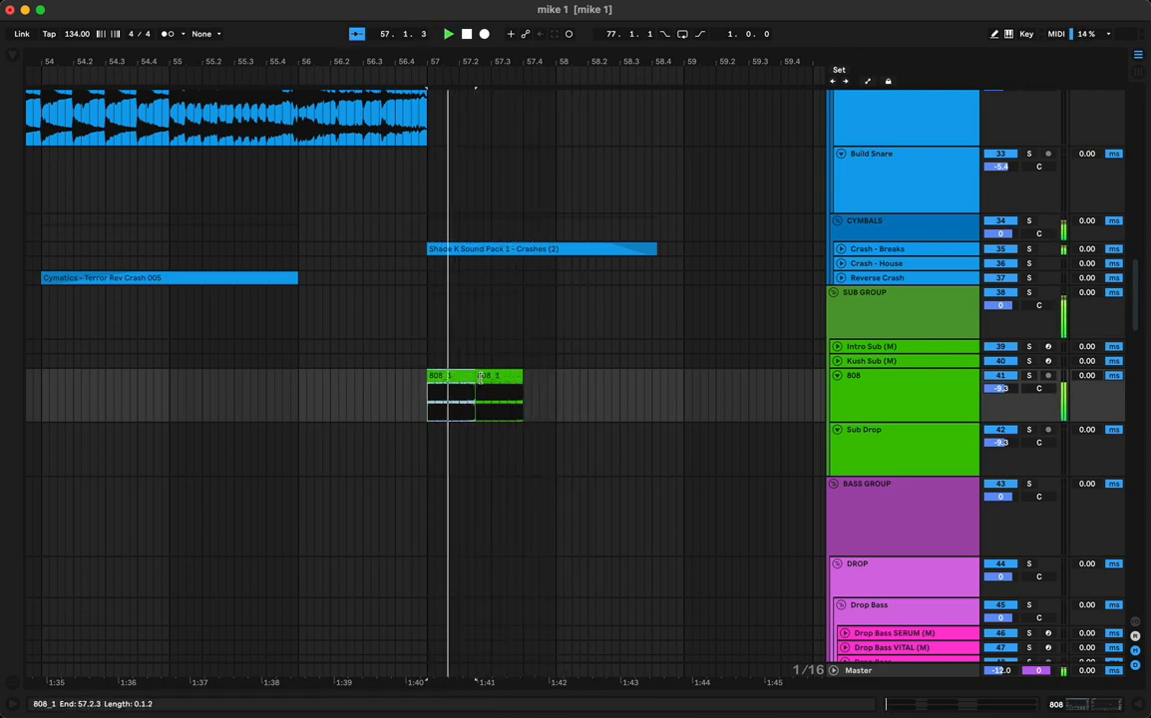
# Duplicate bar 57's 808 pattern into bar 58, copy its last clip to start at 58.3.3, and play bar 58
pyautogui.keyDown('shift'); pyautogui.click(556, 387); pyautogui.keyUp('shift')
pyautogui.press('super+d')
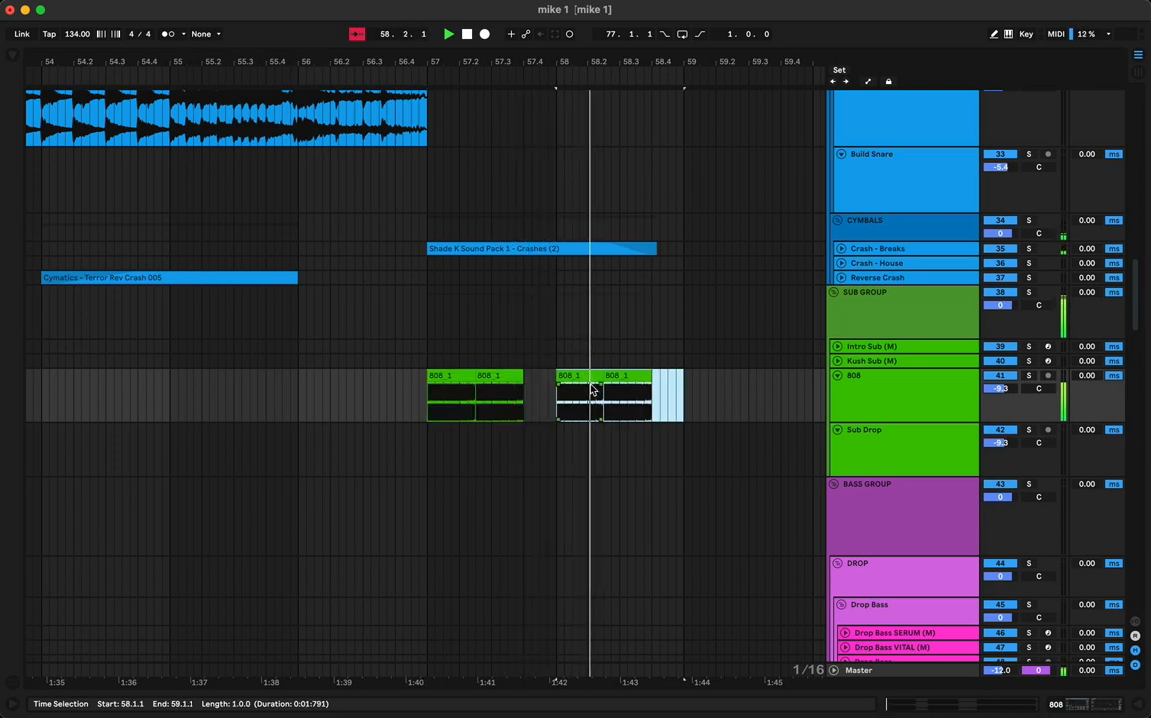
pyautogui.click(643, 413)
pyautogui.click(624, 378)
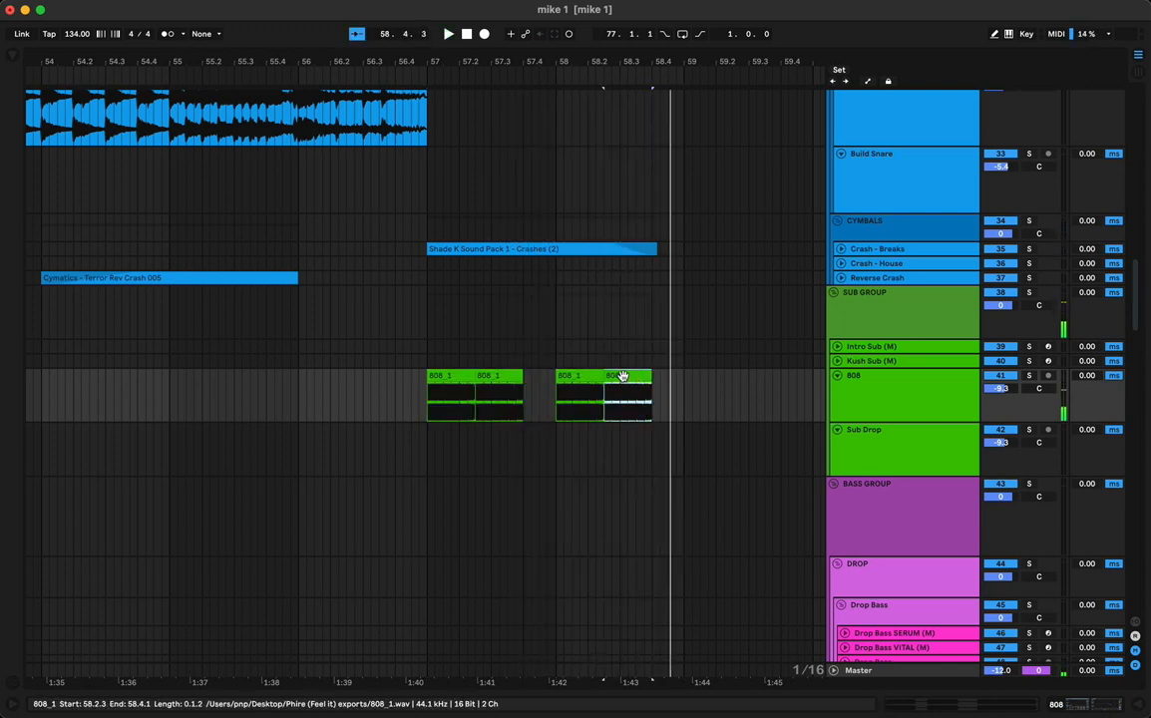
pyautogui.press('space')
pyautogui.moveTo(624, 376); pyautogui.dragTo(654, 382)
pyautogui.click(586, 377)
pyautogui.press('space')
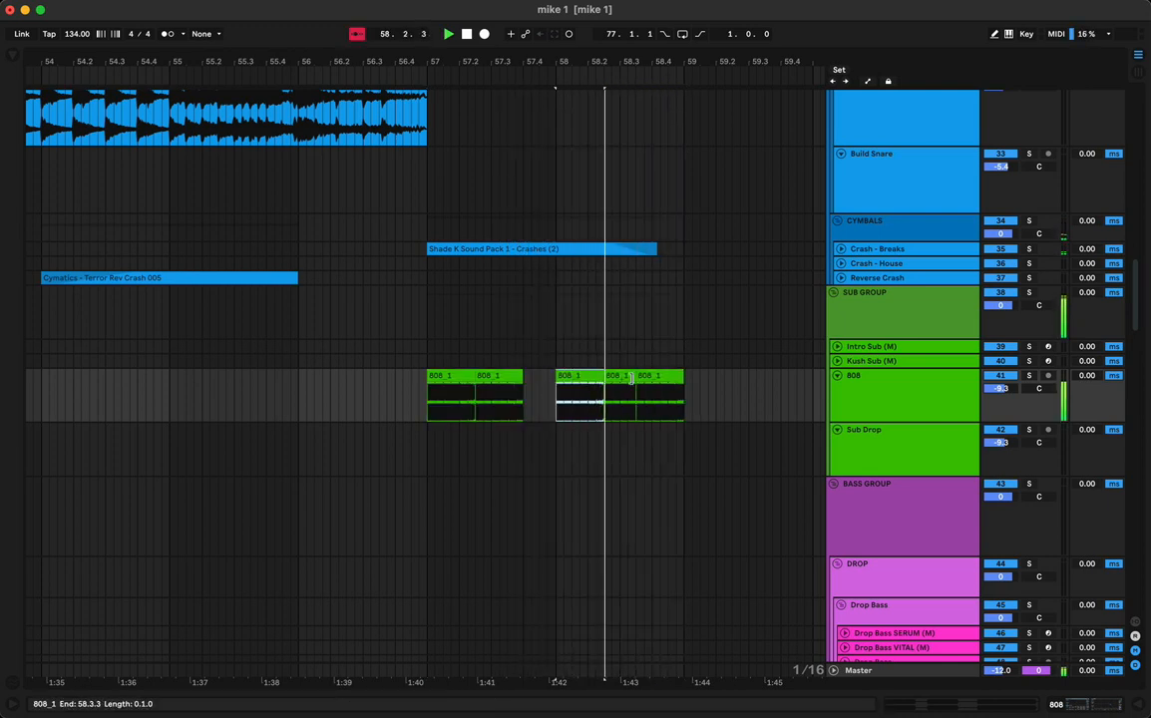
pyautogui.press('space')
pyautogui.press('space')
# Duplicate the two-bar 808 pattern repeatedly until it fills bar 57 up to bar 73, and play from bar 57
pyautogui.click(673, 378)
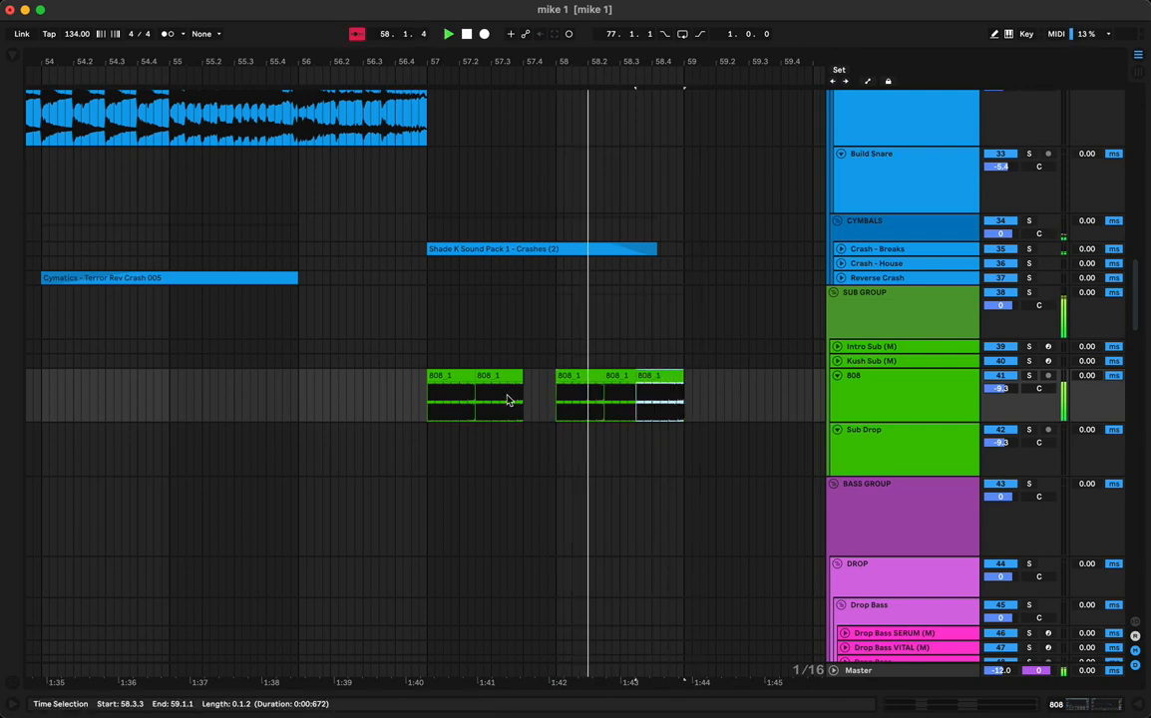
pyautogui.keyDown('shift'); pyautogui.click(439, 377); pyautogui.keyUp('shift')
pyautogui.press('super+d')
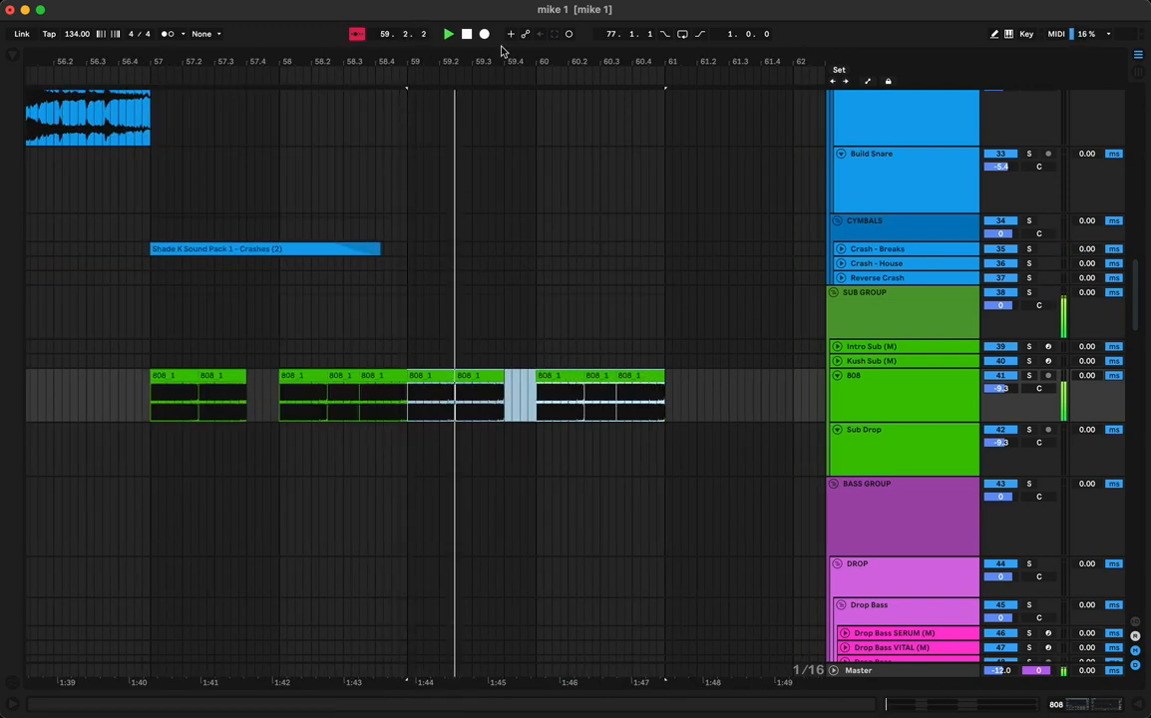
pyautogui.moveTo(495, 63); pyautogui.dragTo(494, 33)
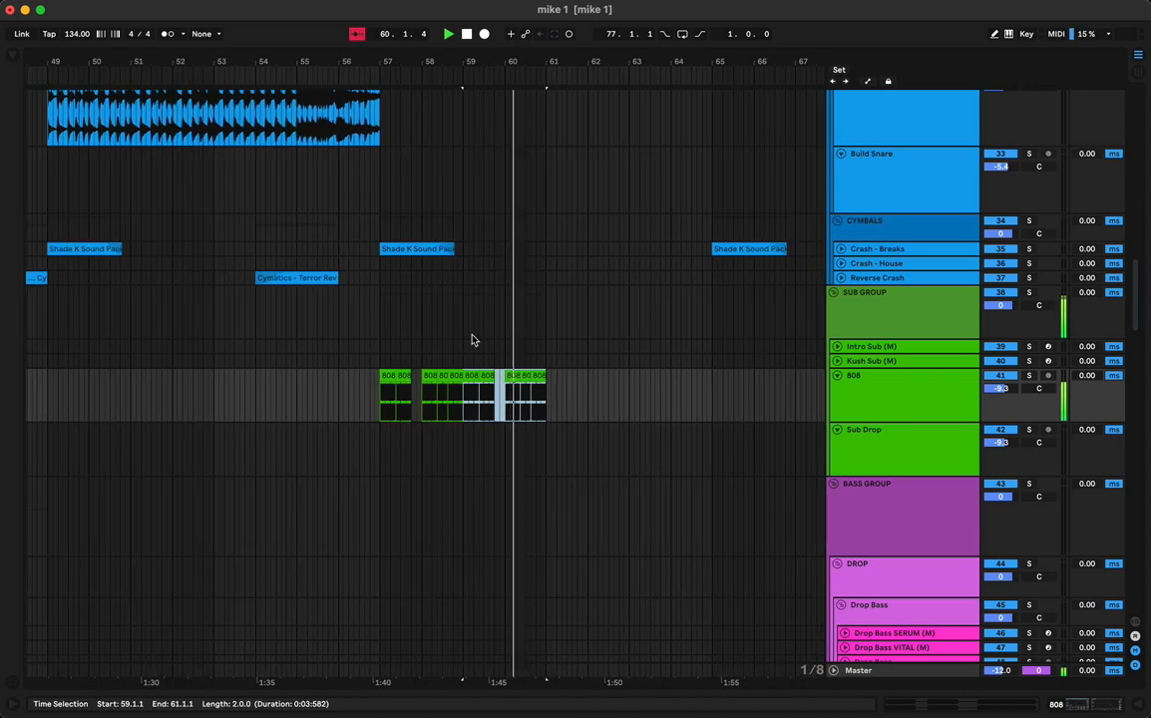
pyautogui.keyDown('shift'); pyautogui.click(383, 376); pyautogui.keyUp('shift')
pyautogui.press('super+d')
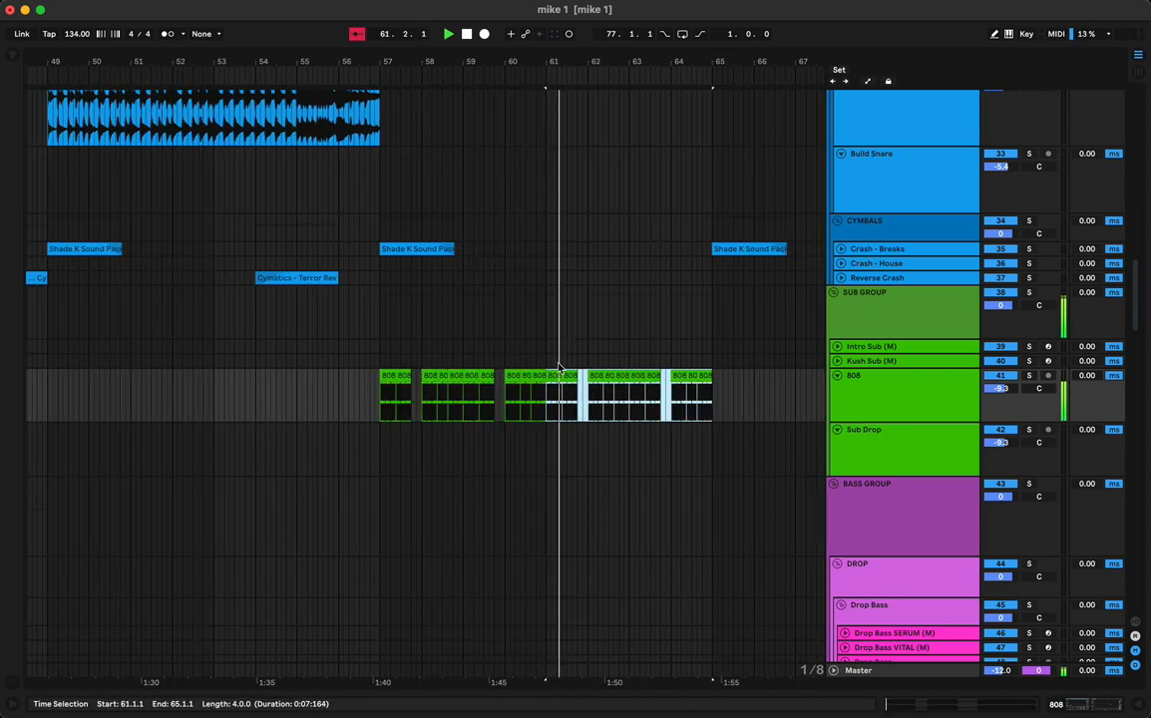
pyautogui.keyDown('shift'); pyautogui.click(390, 379); pyautogui.keyUp('shift')
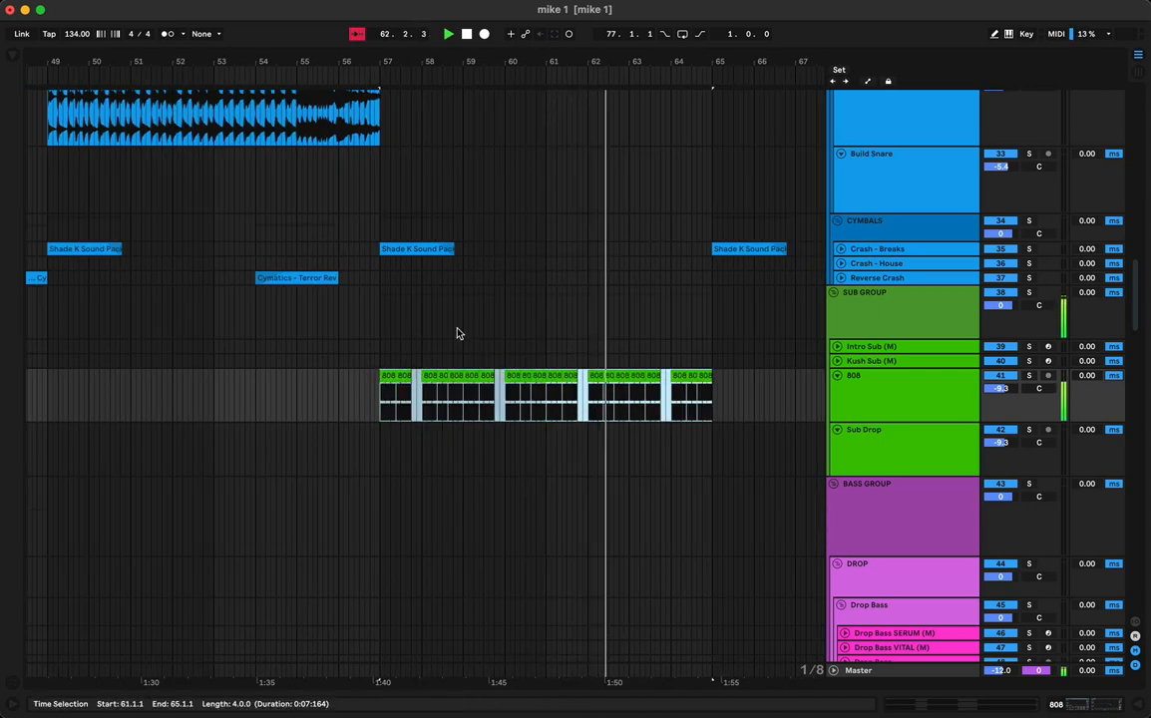
pyautogui.press('super+d')
pyautogui.moveTo(527, 55); pyautogui.dragTo(691, 34)
pyautogui.moveTo(690, 157); pyautogui.dragTo(807, 172)
pyautogui.click(384, 205)
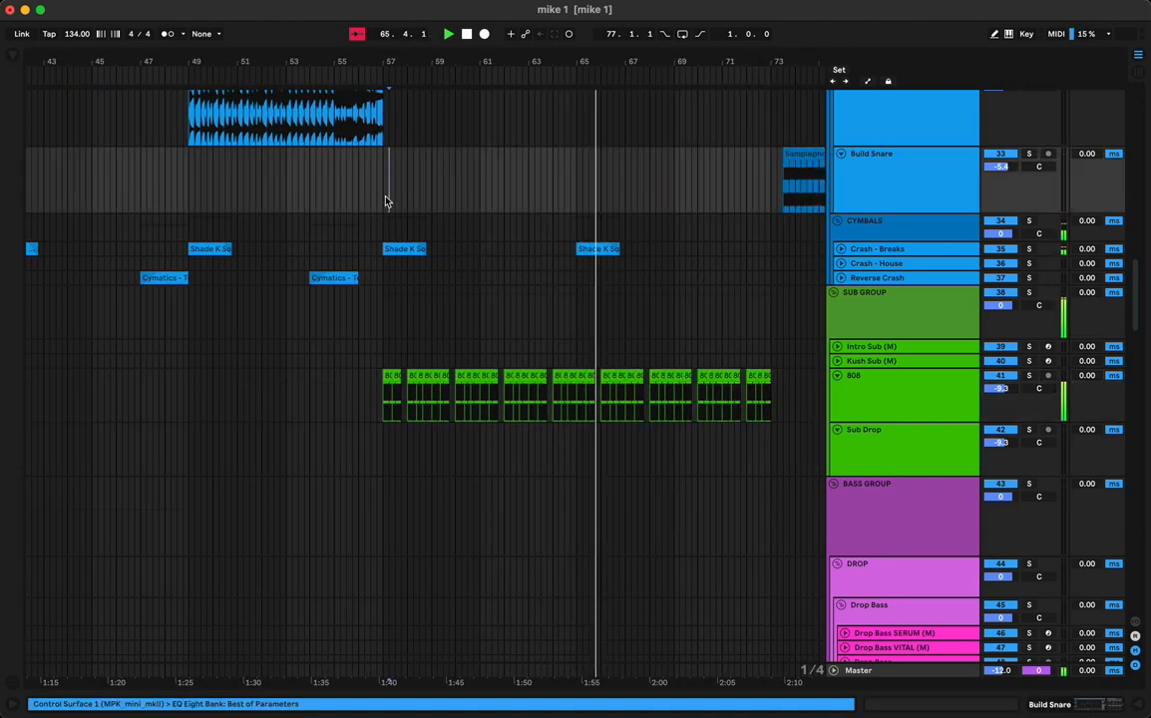
pyautogui.press('space')
pyautogui.press('space')
# Copy the Hybrid trap lead_1 clip stored at bar 143 on the last Trap Lead track
pyautogui.scroll(-8, 560, 223)
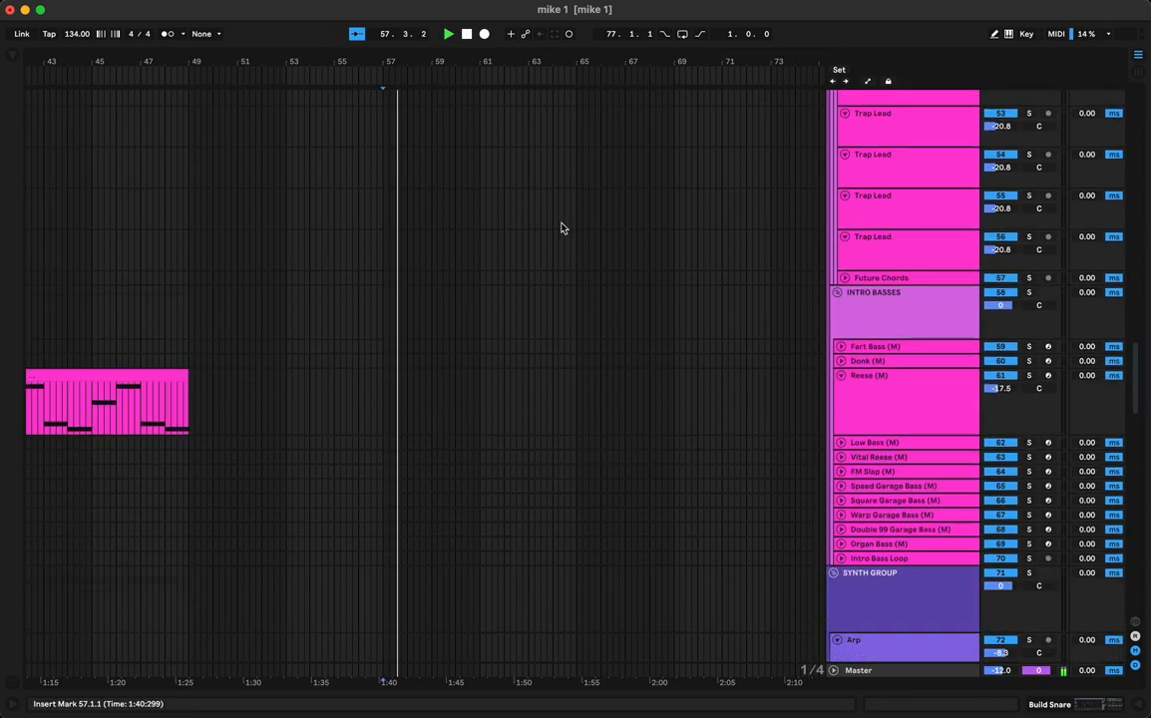
pyautogui.hscroll(4, 561, 222)
pyautogui.scroll(1, 562, 223)
pyautogui.scroll(4, 563, 222)
pyautogui.click(563, 222)
pyautogui.press('space')
pyautogui.moveTo(429, 60); pyautogui.dragTo(587, 90)
pyautogui.scroll(-6, 661, 262)
pyautogui.hscroll(10, 662, 266)
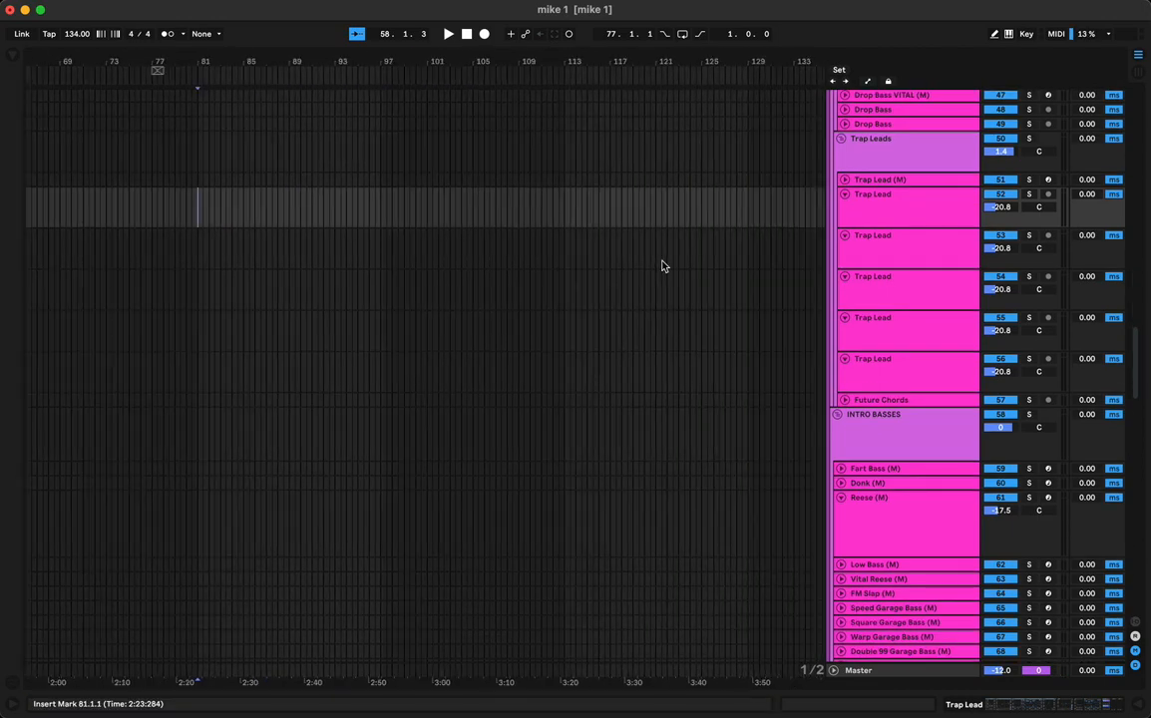
pyautogui.hscroll(-2, 662, 266)
pyautogui.click(518, 366)
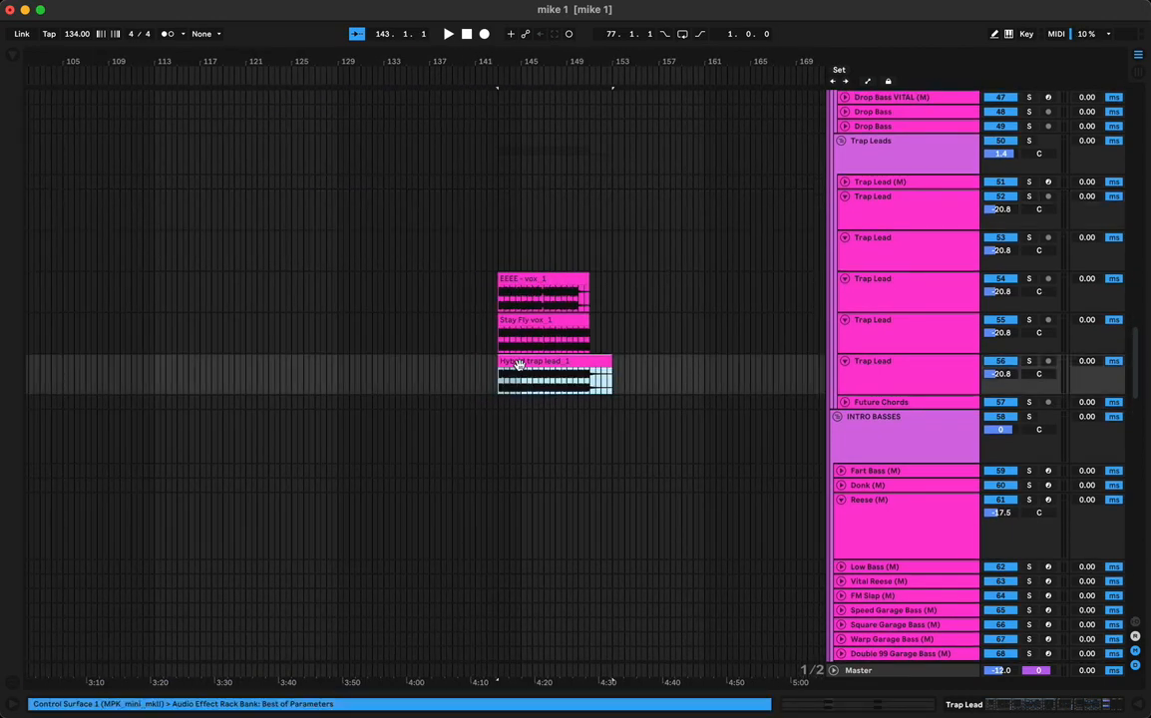
pyautogui.hscroll(-10, 527, 370)
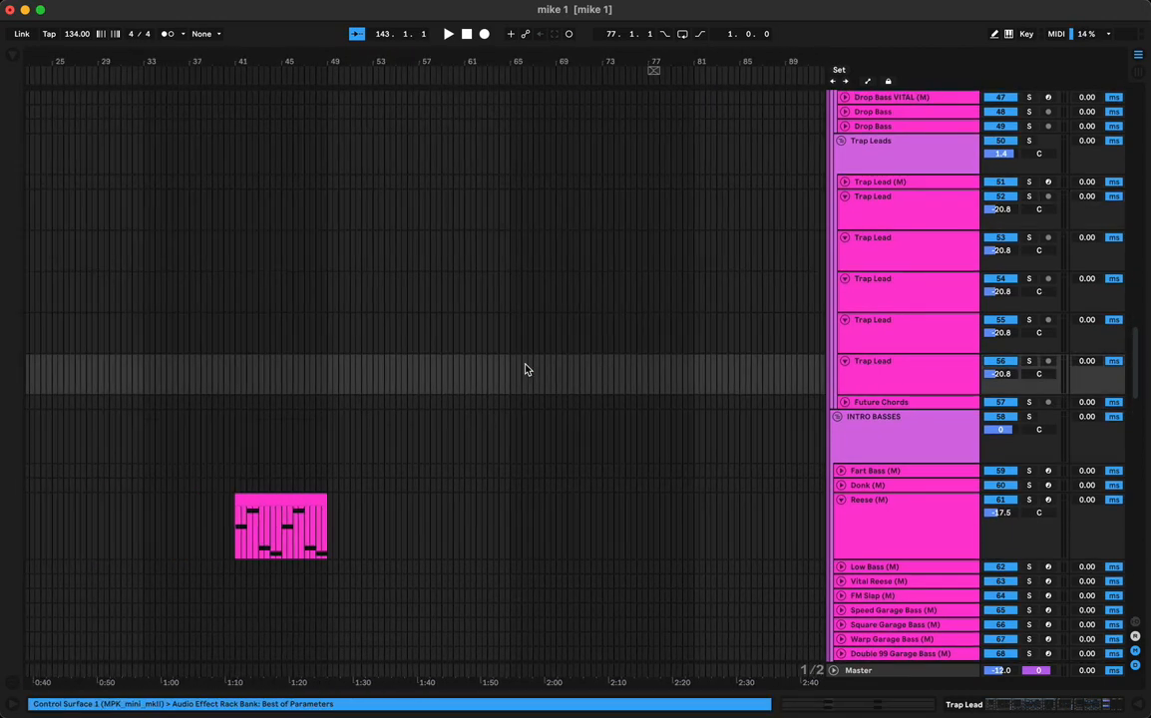
# Paste the Hybrid trap lead_1 clip at 57.1.1 on the same Trap Lead track
pyautogui.click(377, 380)
pyautogui.click(449, 366)
pyautogui.press('space')
pyautogui.press('space')
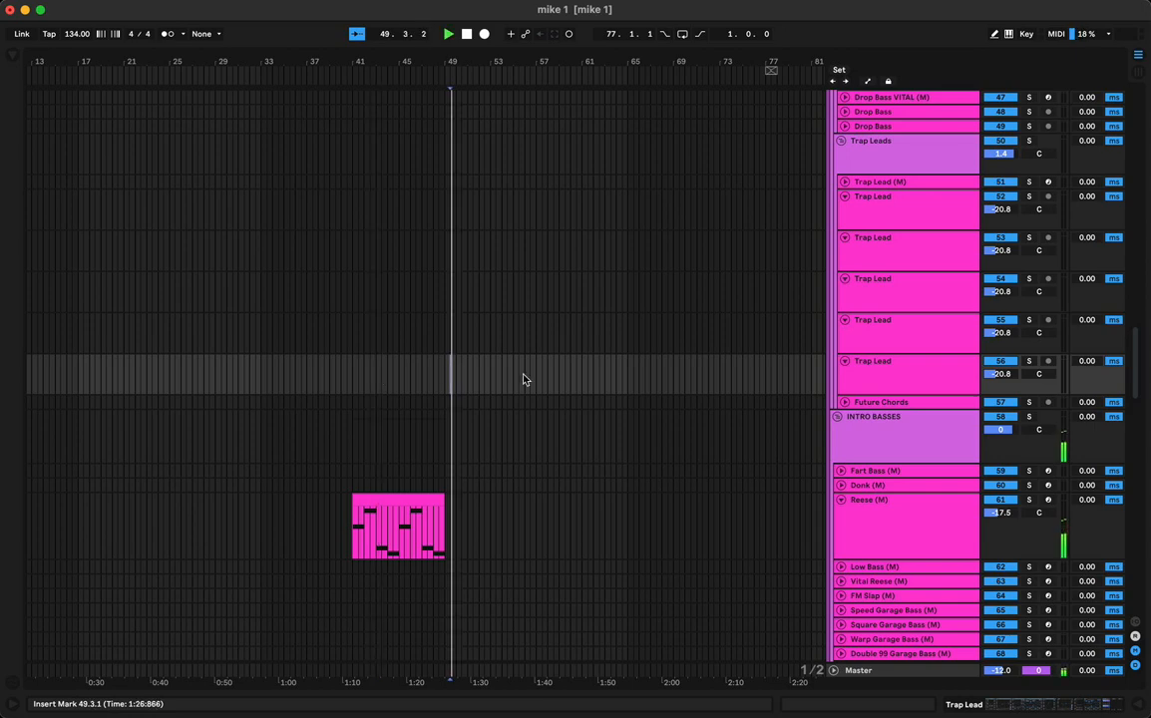
pyautogui.click(520, 374)
pyautogui.click(535, 373)
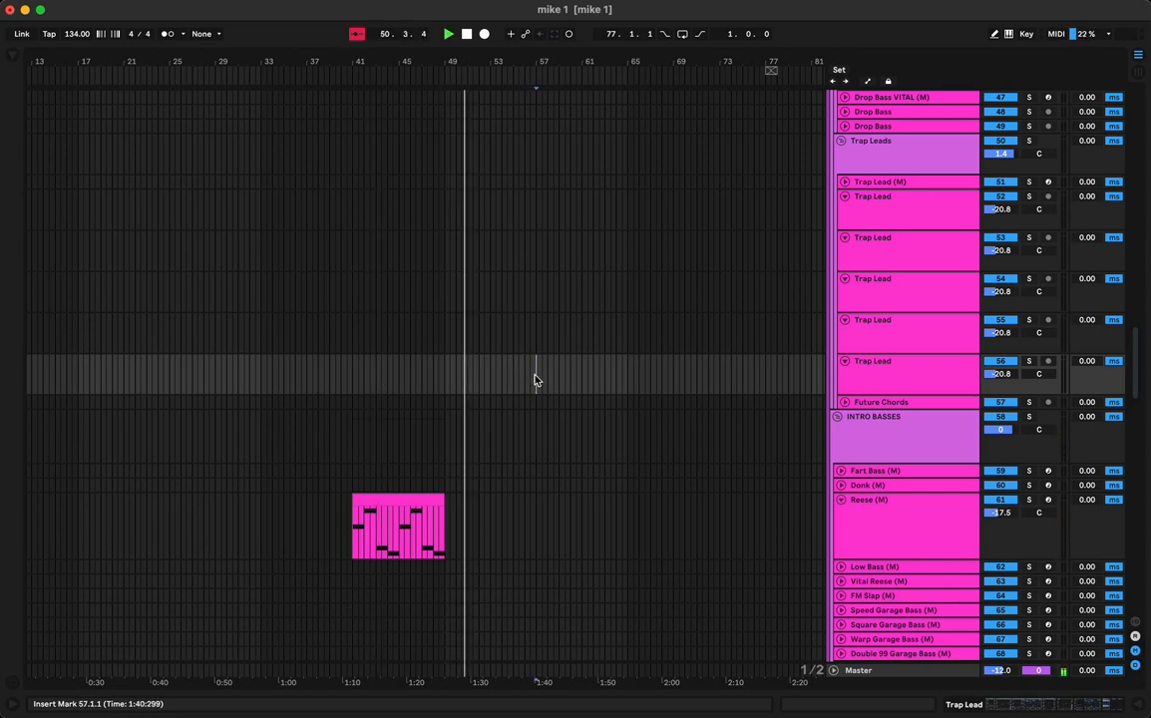
pyautogui.press('super+v')
# Lower the gain of the pasted Hybrid trap lead_1 clip to -8.81 dB while it plays
pyautogui.doubleClick(568, 361)
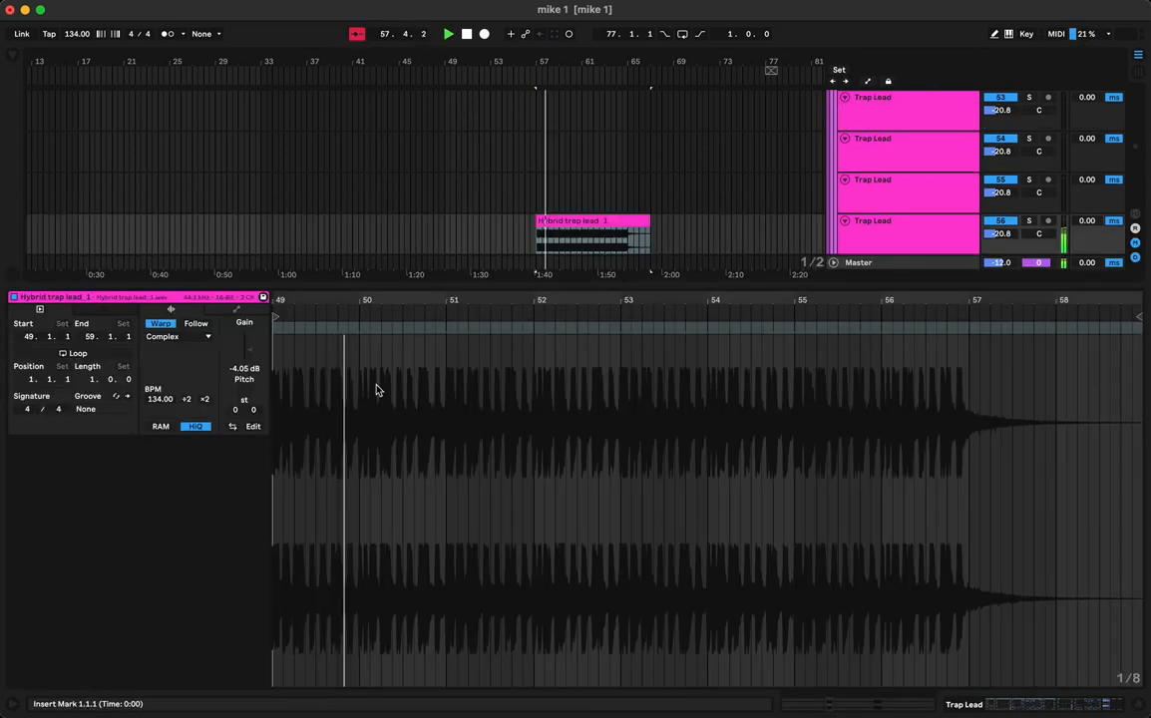
pyautogui.moveTo(252, 356); pyautogui.dragTo(252, 385)
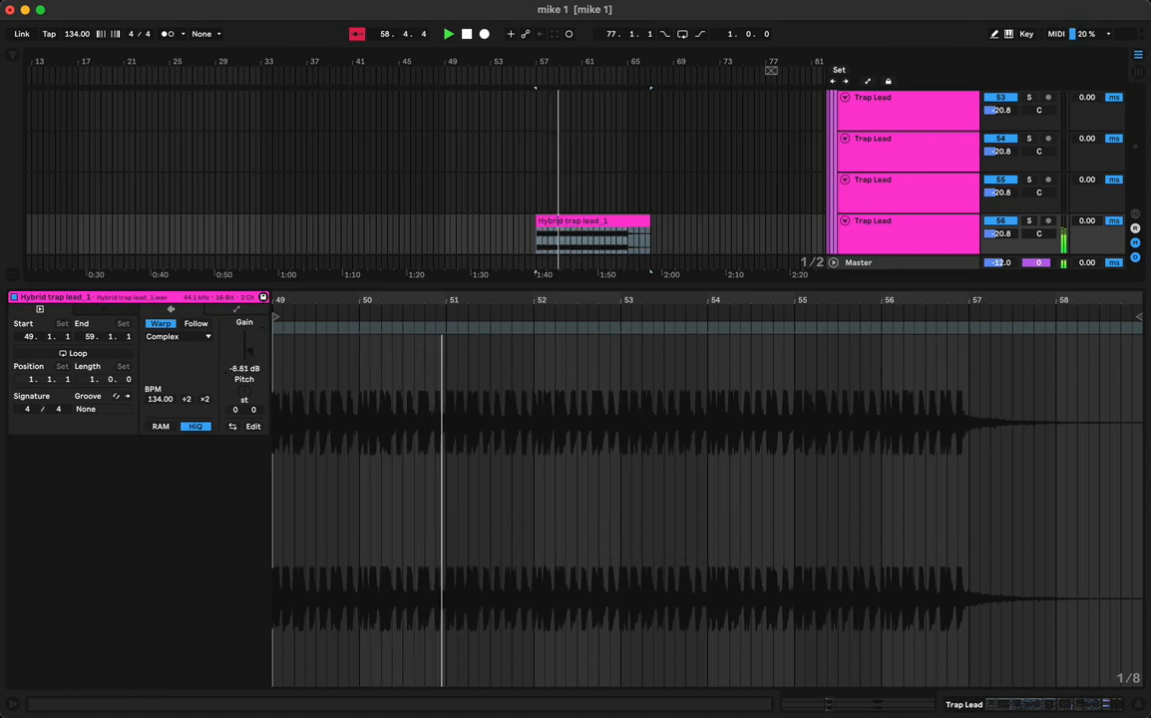
pyautogui.press('super+alt+l')
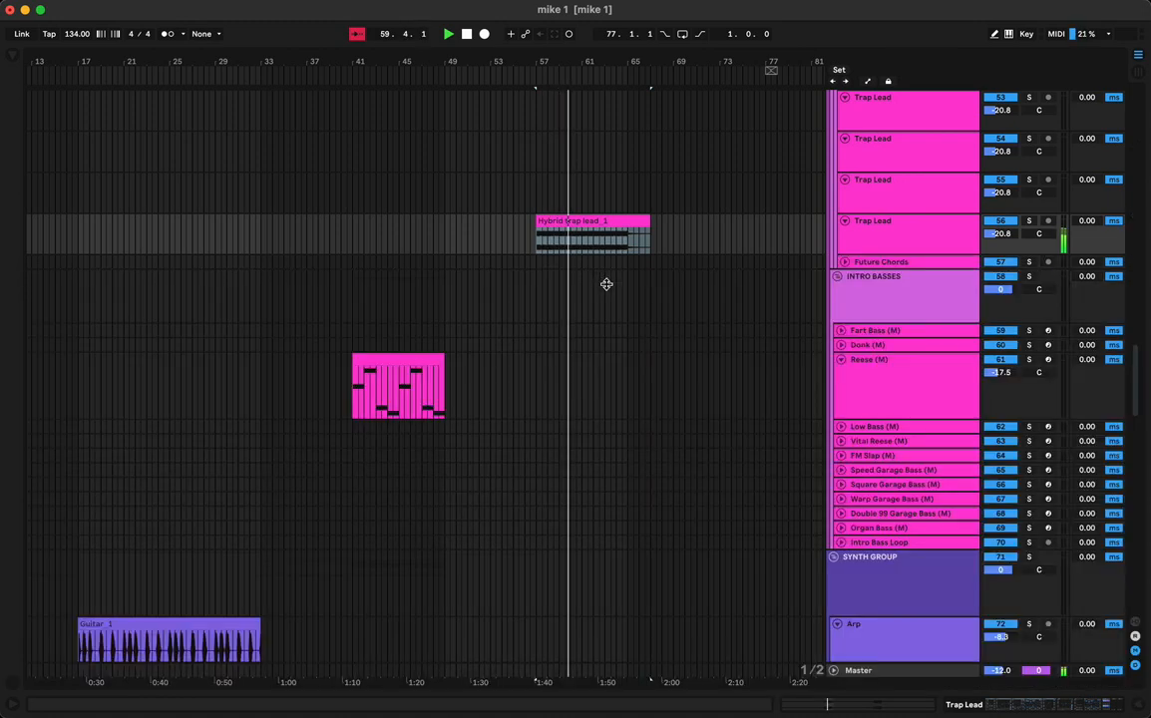
pyautogui.click(643, 220)
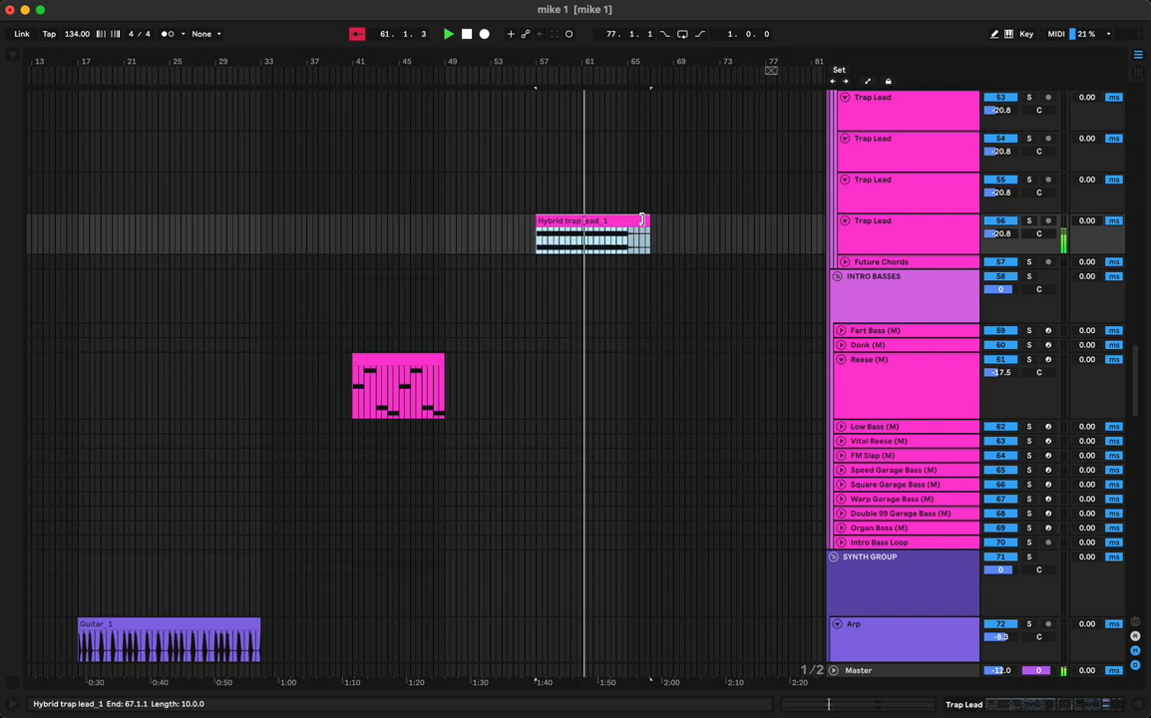
pyautogui.scroll(3, 550, 147)
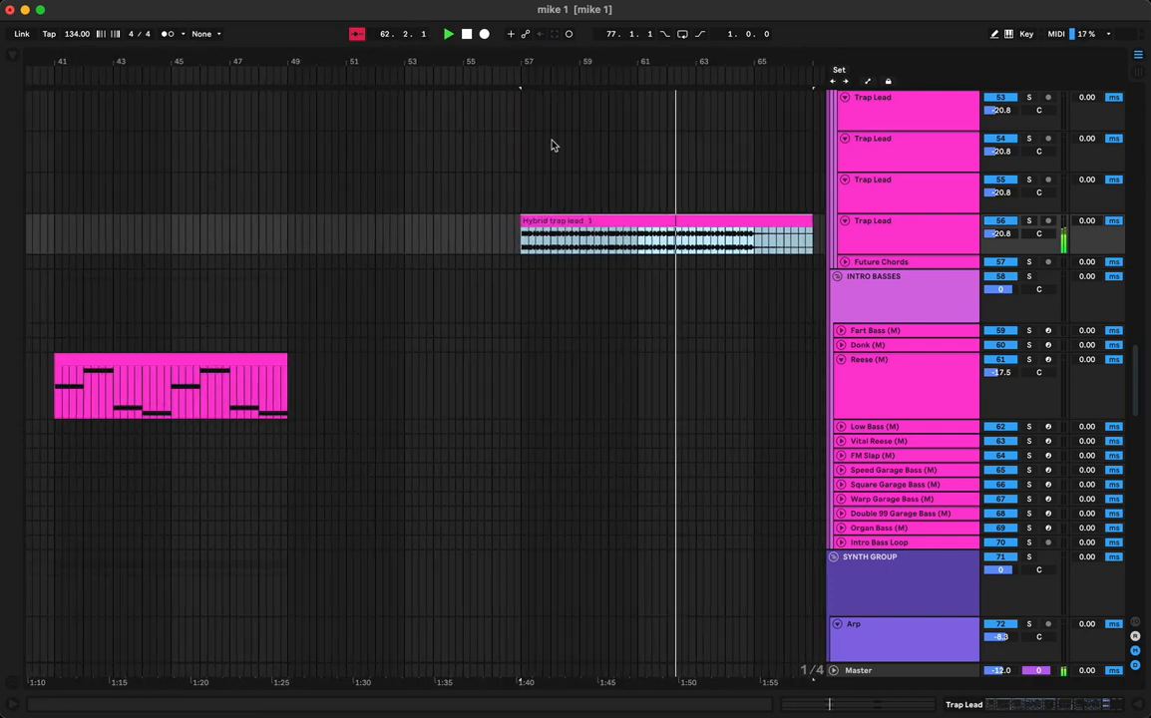
# Shorten the Hybrid trap lead_1 clip at bar 57 to two bars, ending at 59.1.1, and play it
pyautogui.click(478, 255)
pyautogui.doubleClick(547, 220)
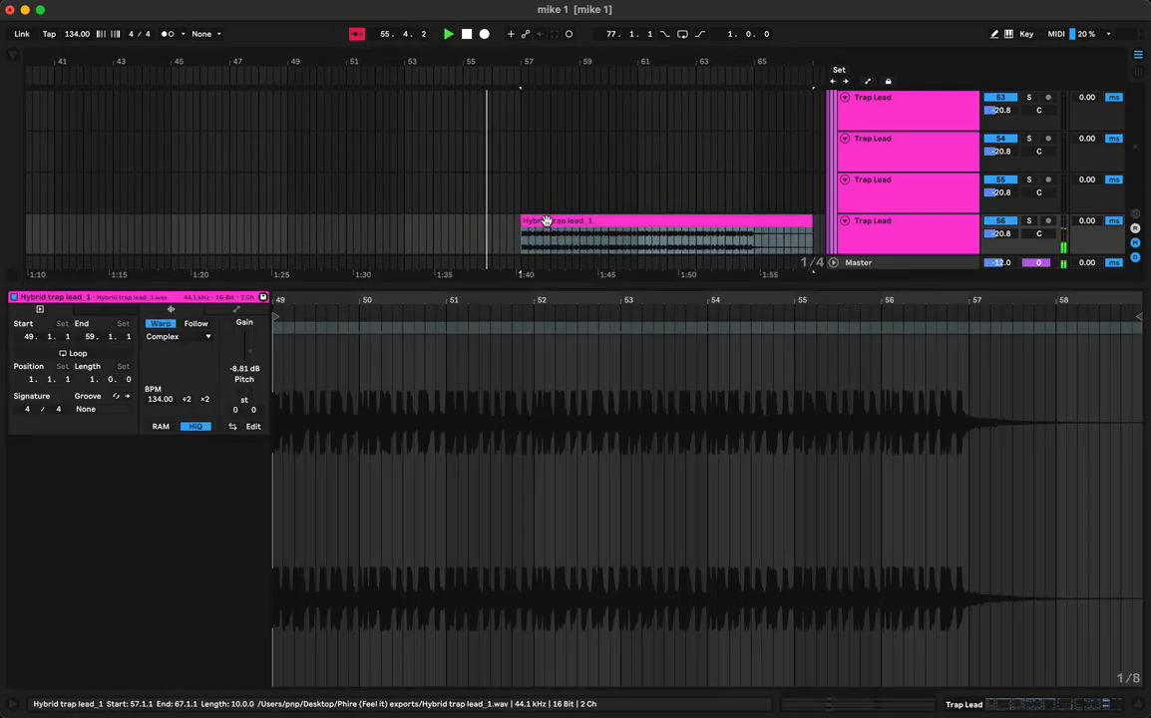
pyautogui.click(599, 226)
pyautogui.scroll(-1, 614, 224)
pyautogui.moveTo(804, 179); pyautogui.dragTo(585, 196)
pyautogui.press('space')
pyautogui.press('space')
# Duplicate the two-bar Hybrid trap lead_1 clip right after itself, trim the duplicate to end at 60.4.1, and play the pair
pyautogui.press('super+d')
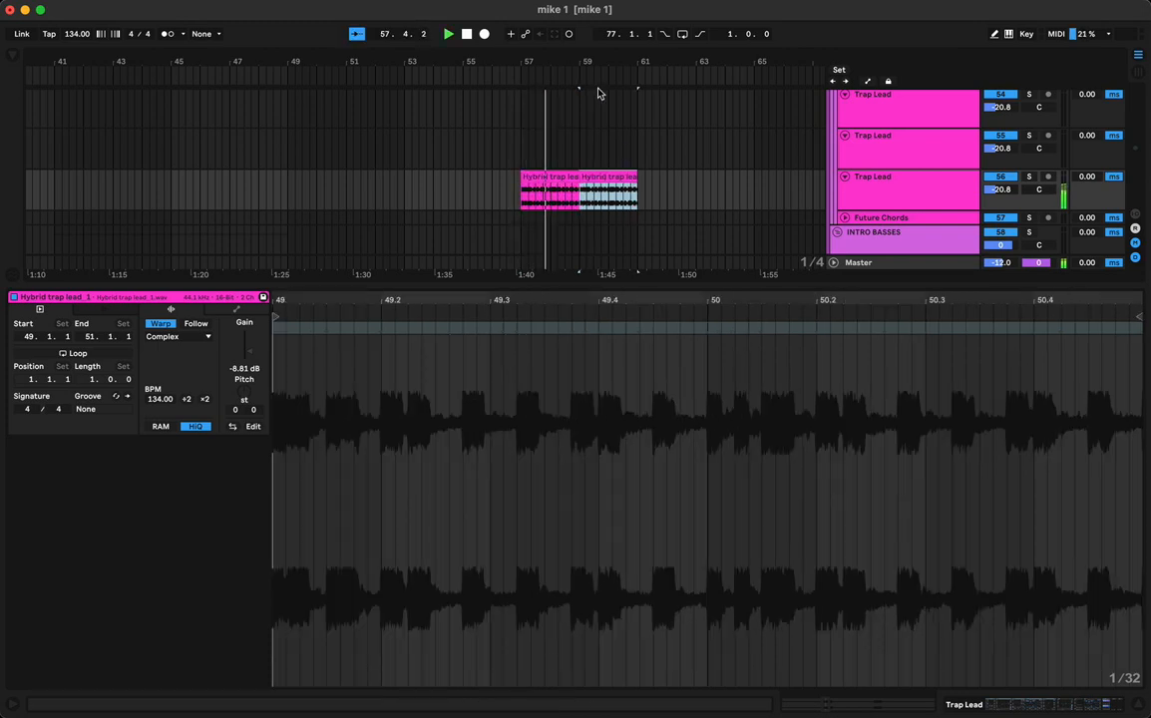
pyautogui.moveTo(593, 61); pyautogui.dragTo(600, 133)
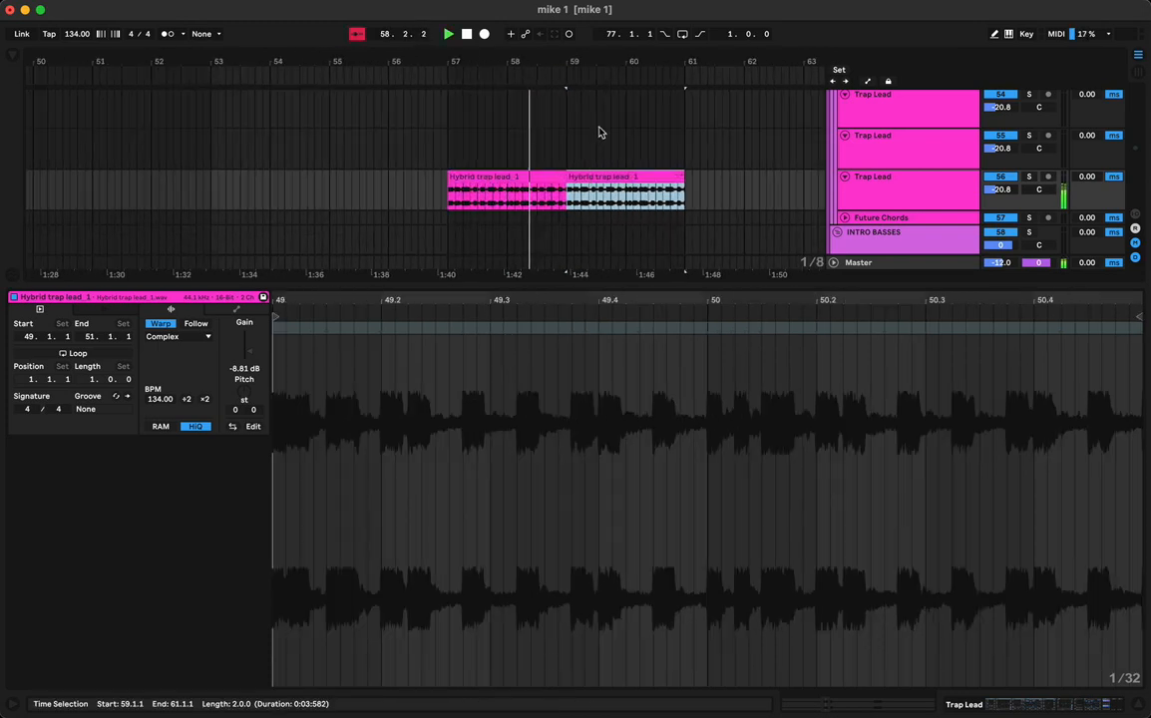
pyautogui.keyDown('shift'); pyautogui.click(545, 171); pyautogui.keyUp('shift')
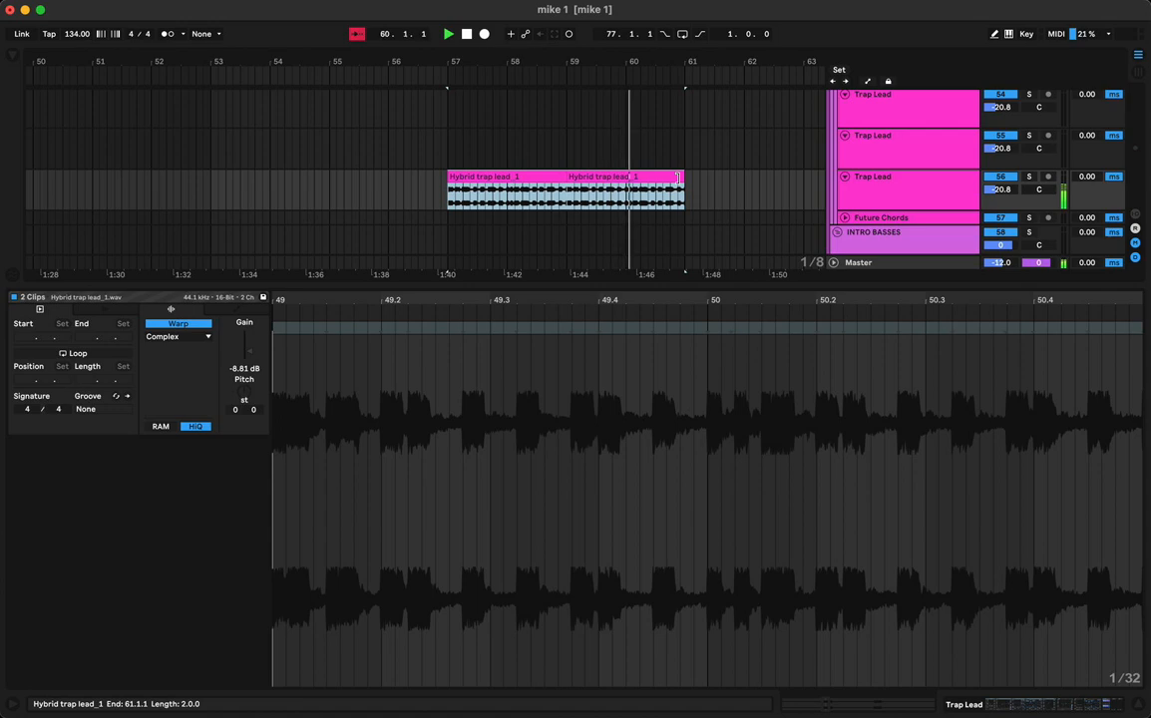
pyautogui.moveTo(677, 178); pyautogui.dragTo(666, 178)
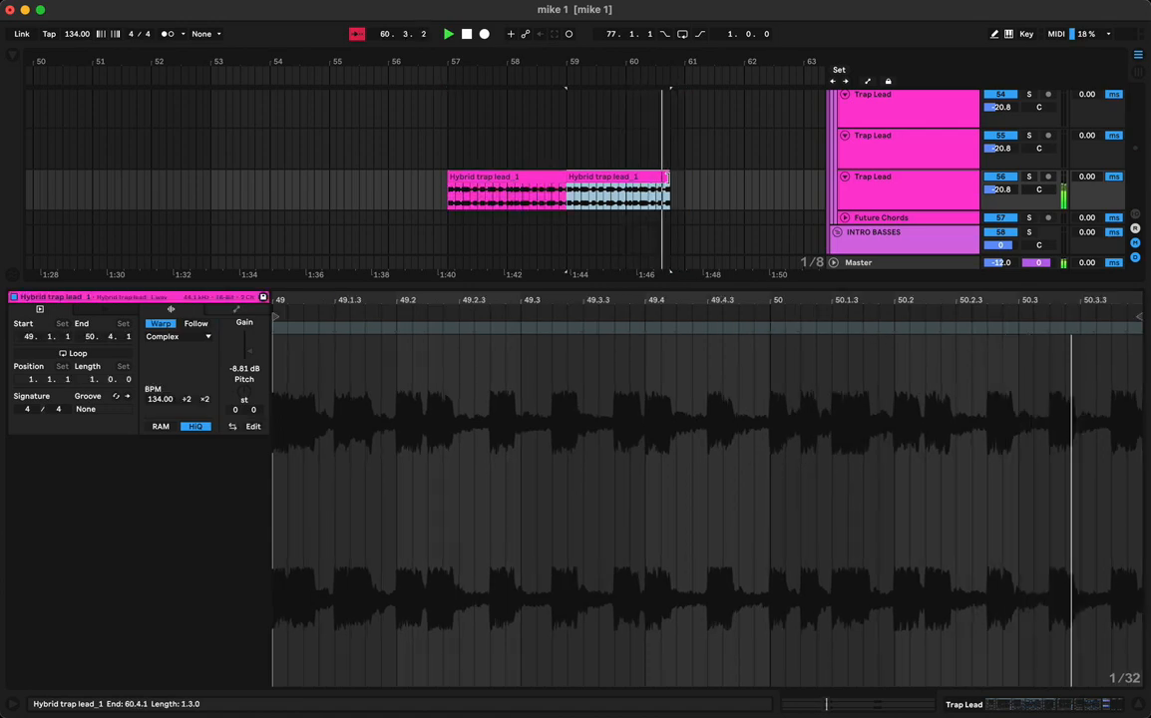
pyautogui.click(483, 178)
pyautogui.press('space')
pyautogui.press('space')
pyautogui.doubleClick(604, 285)
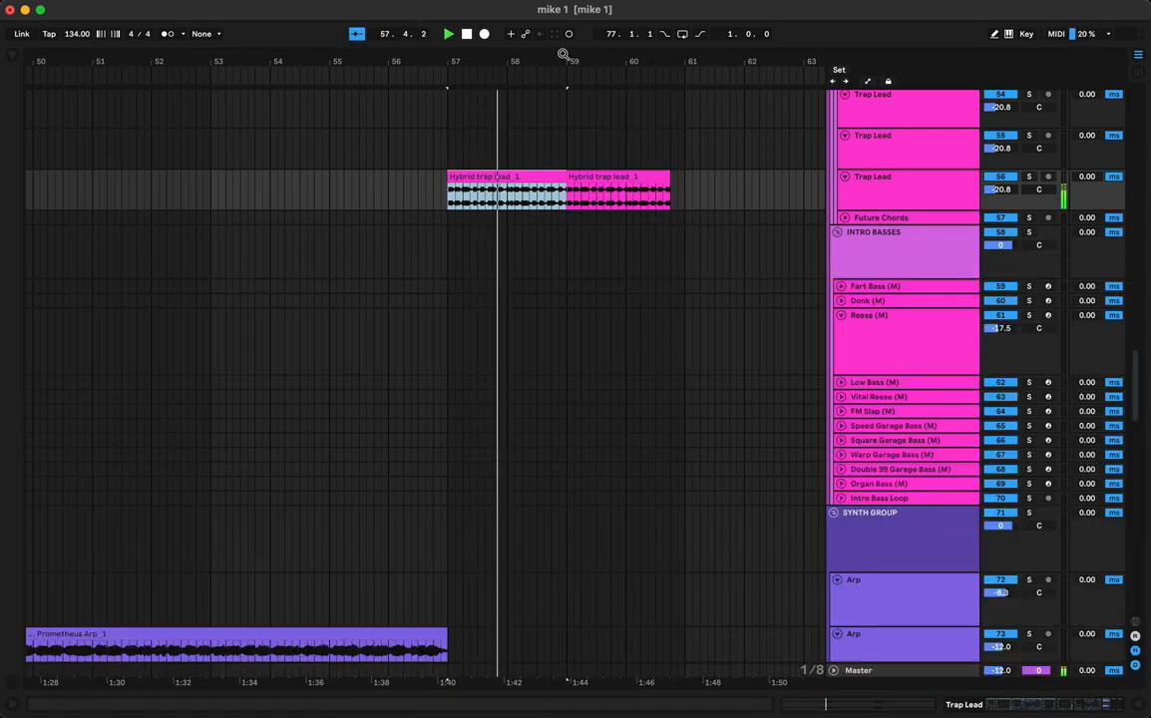
# Copy the Stay Fly vox_1 clip from bar 143 to 61.1.1 on the same Trap Lead track and play from bar 57
pyautogui.moveTo(563, 54); pyautogui.dragTo(563, 10)
pyautogui.hscroll(8, 659, 139)
pyautogui.press('space')
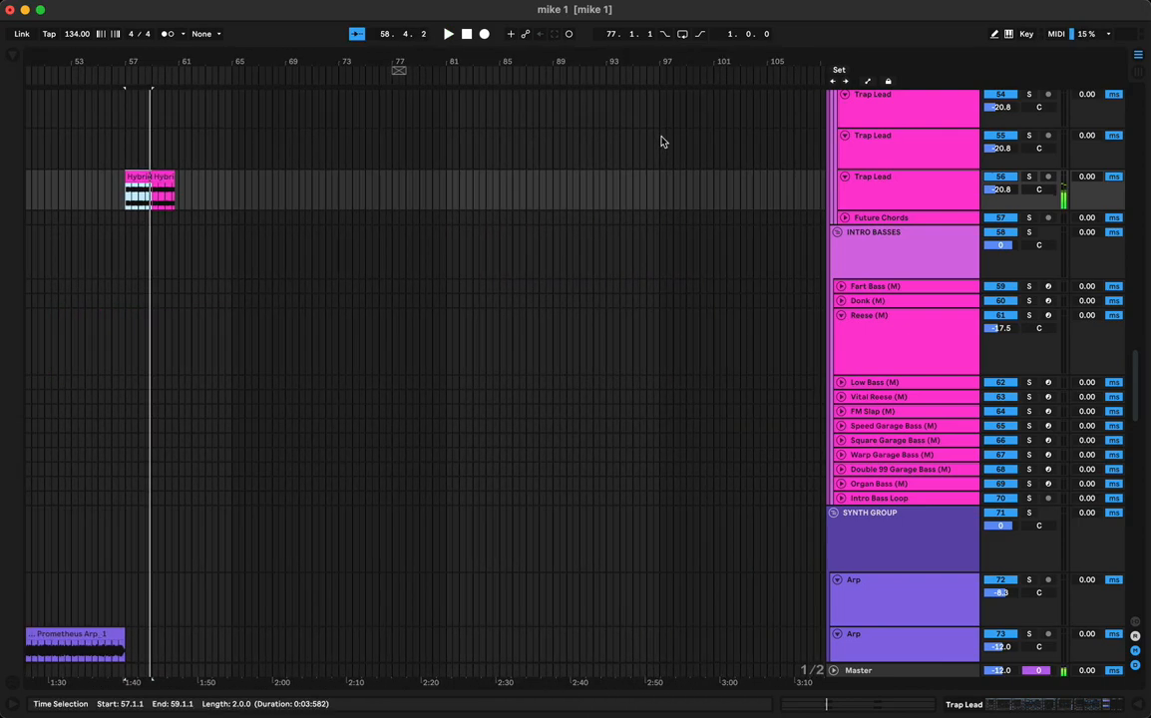
pyautogui.hscroll(15, 661, 141)
pyautogui.click(563, 139)
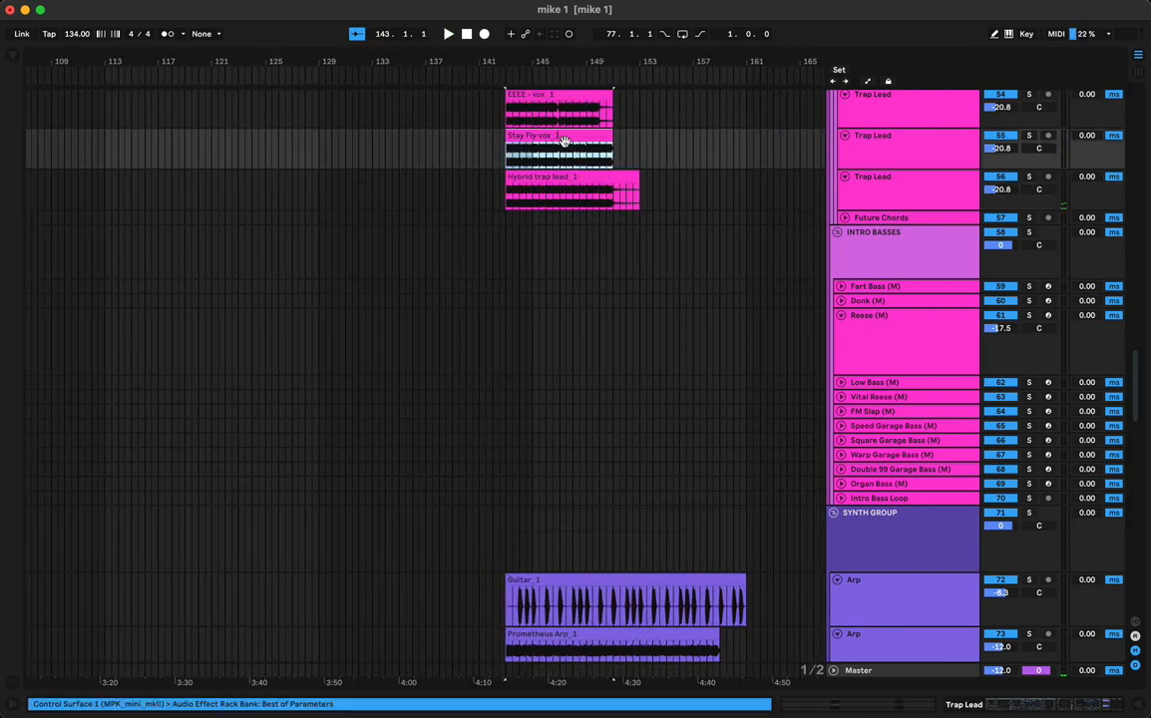
pyautogui.hscroll(-20, 566, 173)
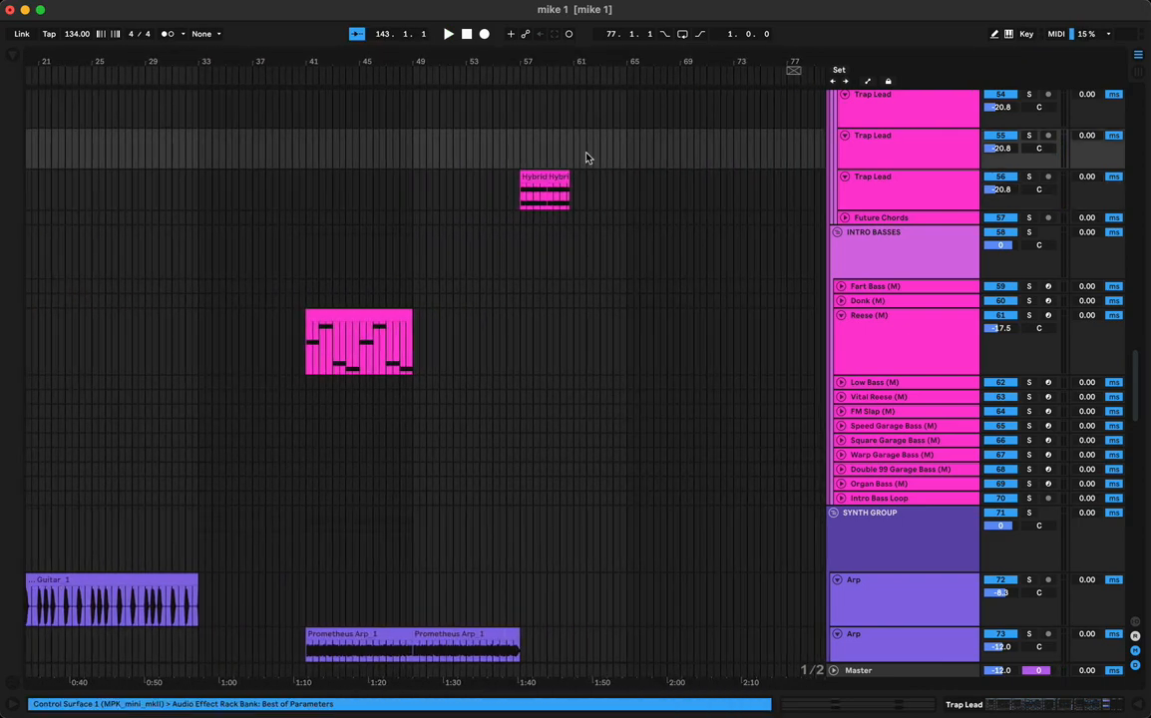
pyautogui.press('super+v')
pyautogui.press('space')
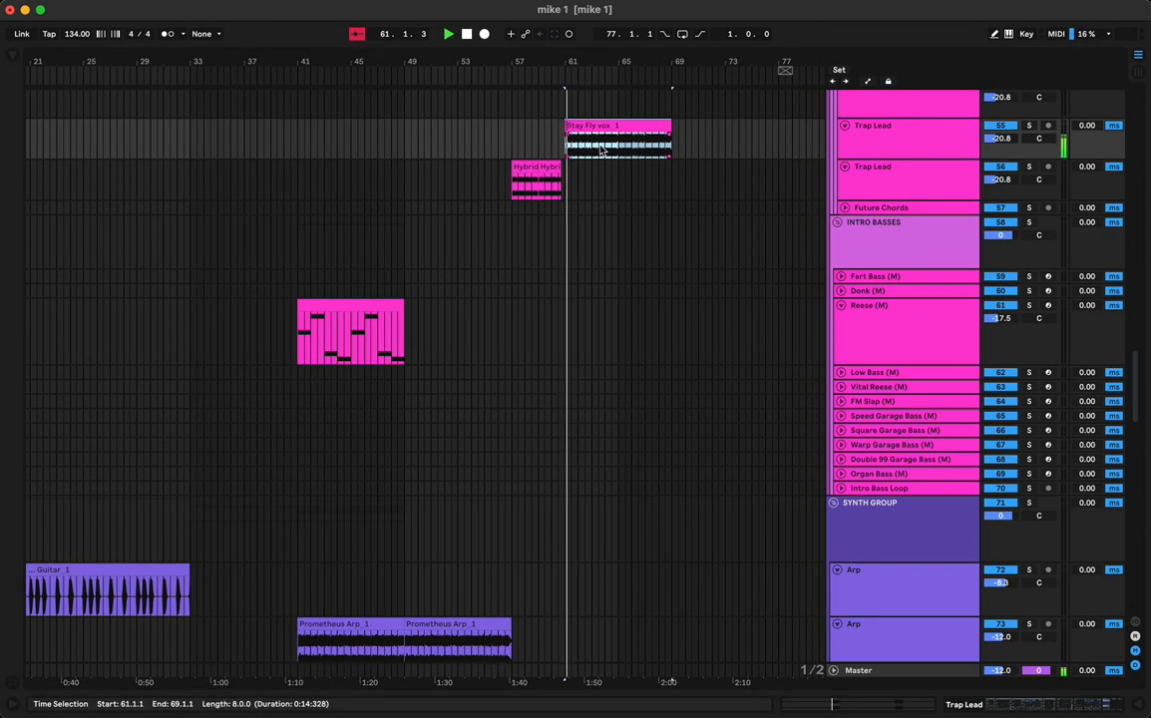
pyautogui.click(514, 142)
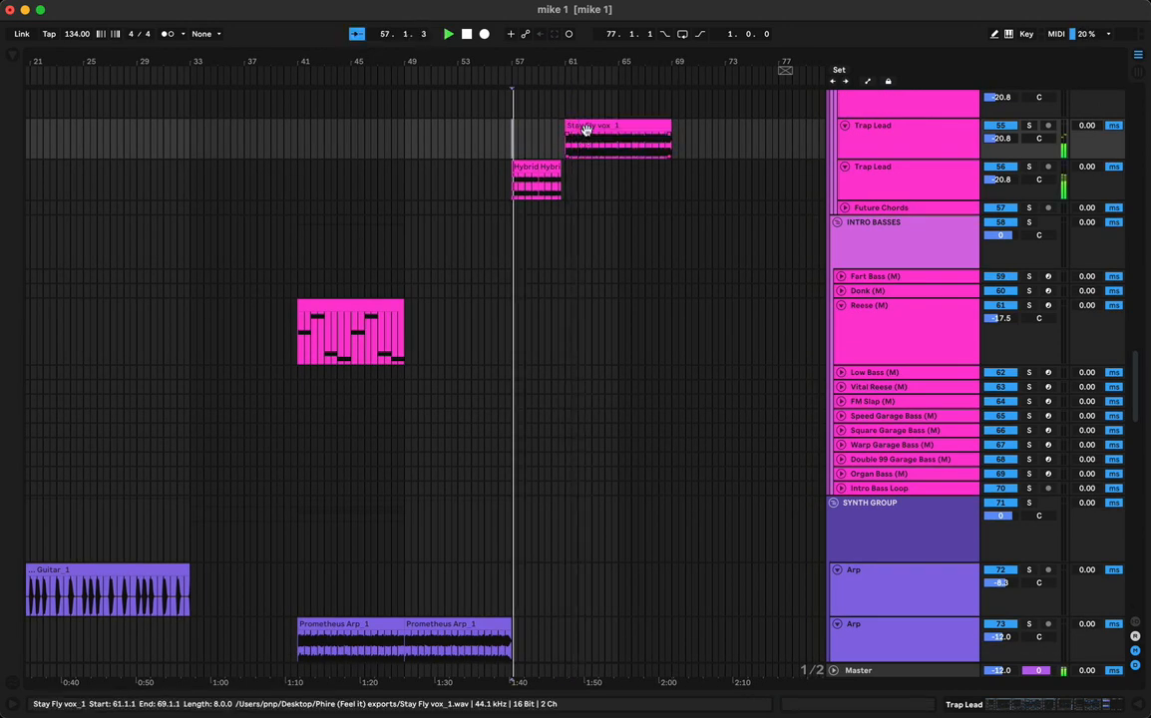
# Open the Stay Fly vox_1 clip at 61.1.1 in the sample editor at the start of its waveform
pyautogui.doubleClick(586, 126)
pyautogui.scroll(3, 580, 112)
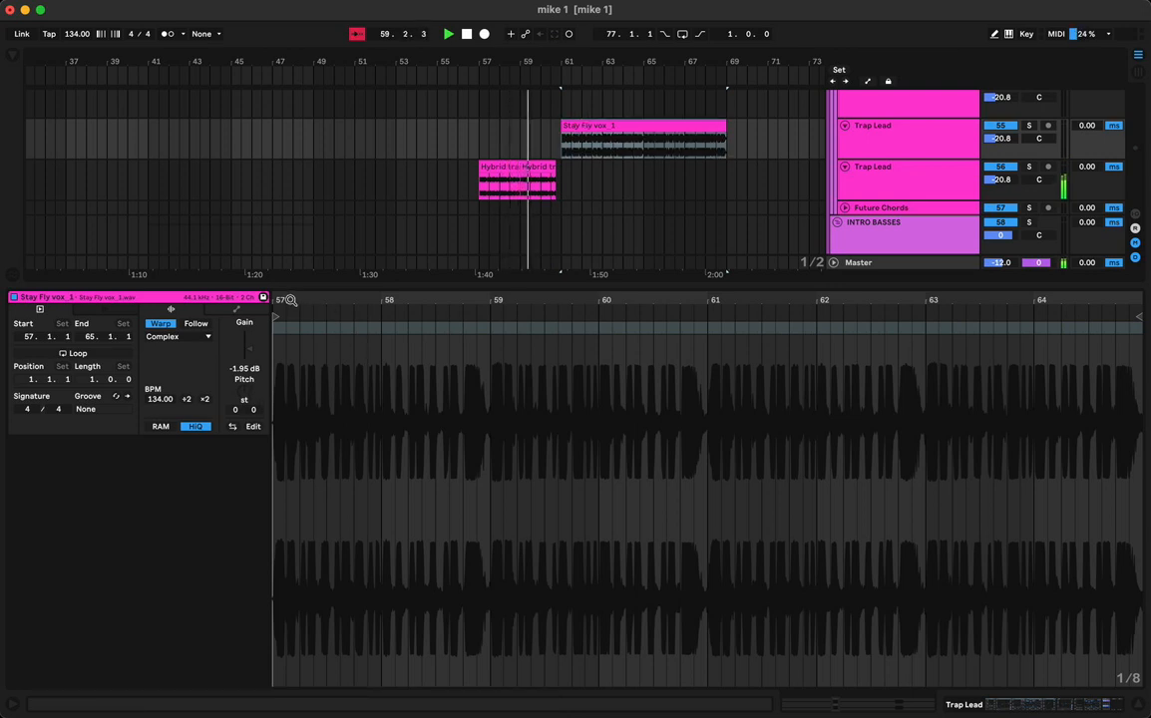
pyautogui.moveTo(289, 300); pyautogui.dragTo(520, 303)
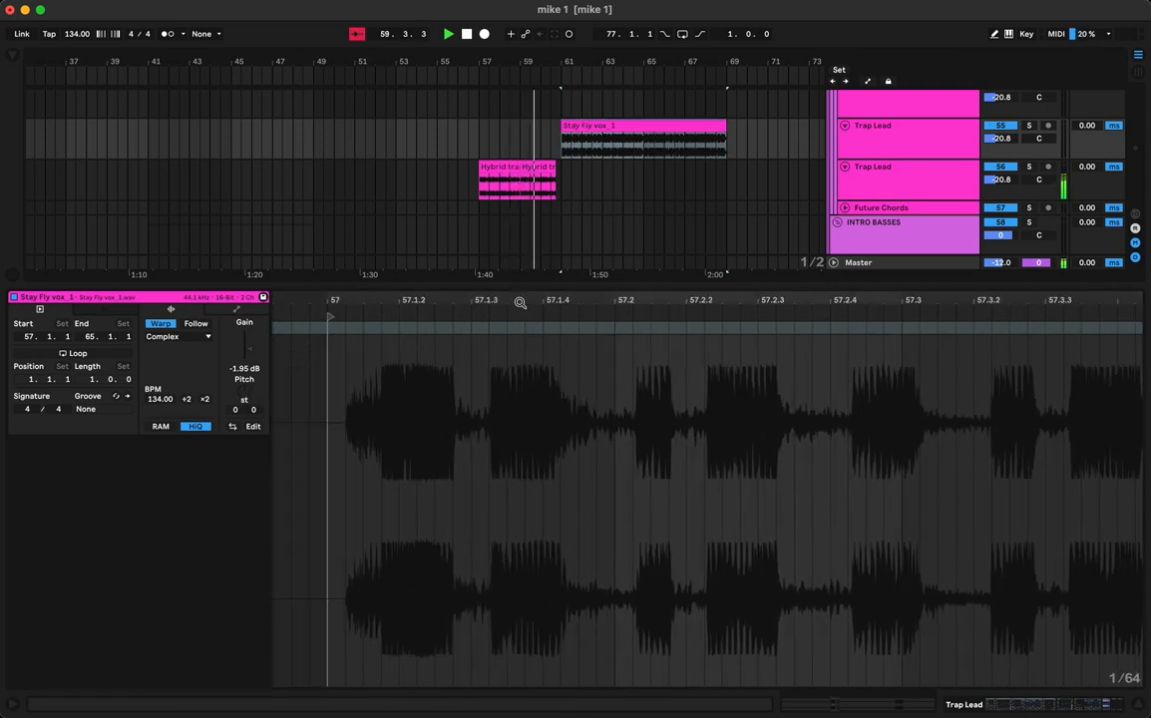
# Try to set the Stay Fly vox_1 clip's 1.1.1 at the first loud transient and play it
pyautogui.press('space')
pyautogui.rightClick(385, 327)
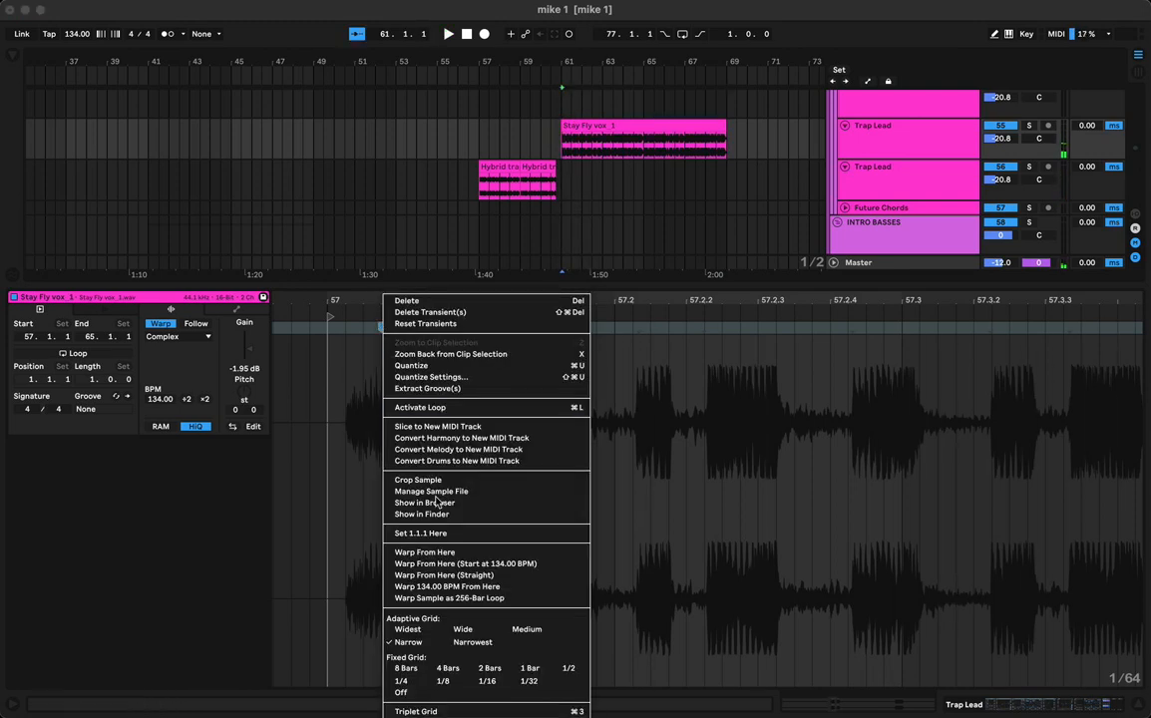
pyautogui.click(419, 533)
pyautogui.press('super+z')
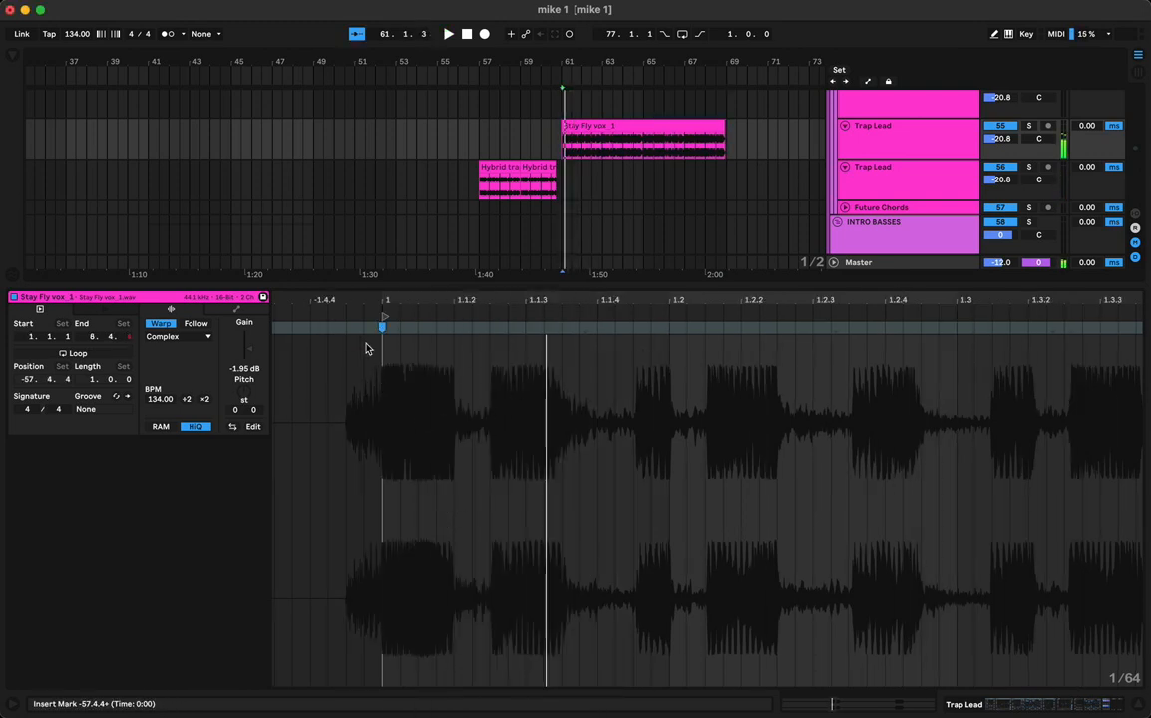
# Try an earlier 1.1.1 position within the opening swell of the Stay Fly vox_1 clip and audition it
pyautogui.click(347, 330)
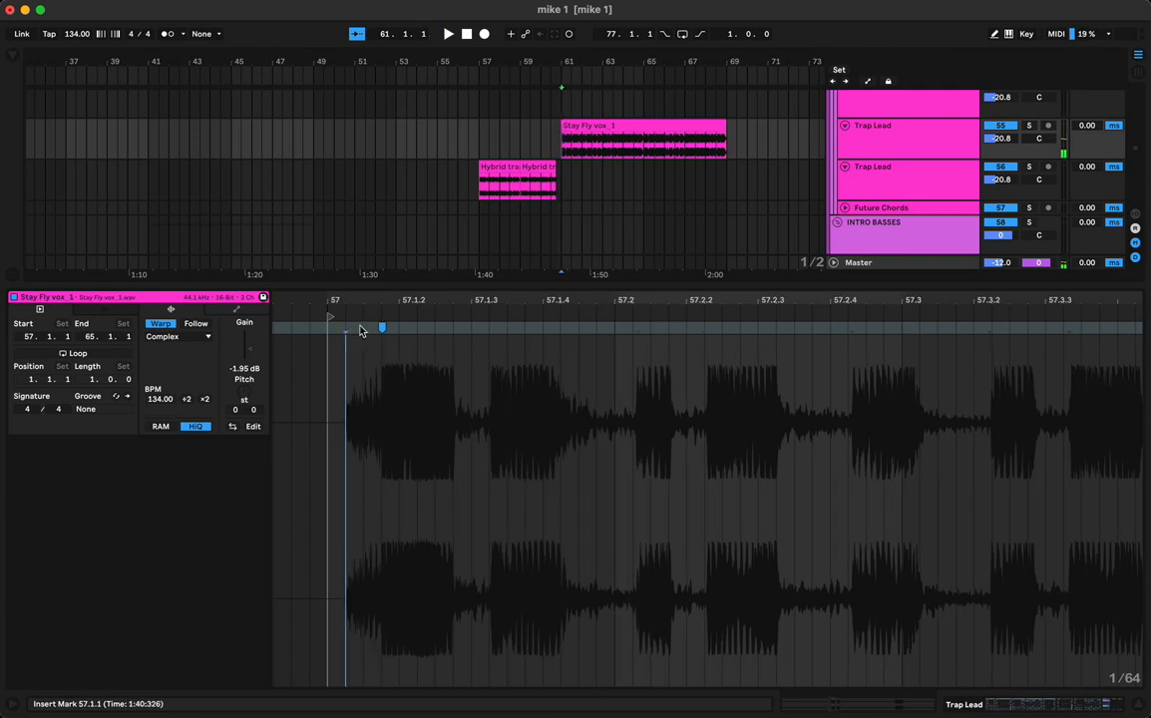
pyautogui.rightClick(361, 327)
pyautogui.click(395, 532)
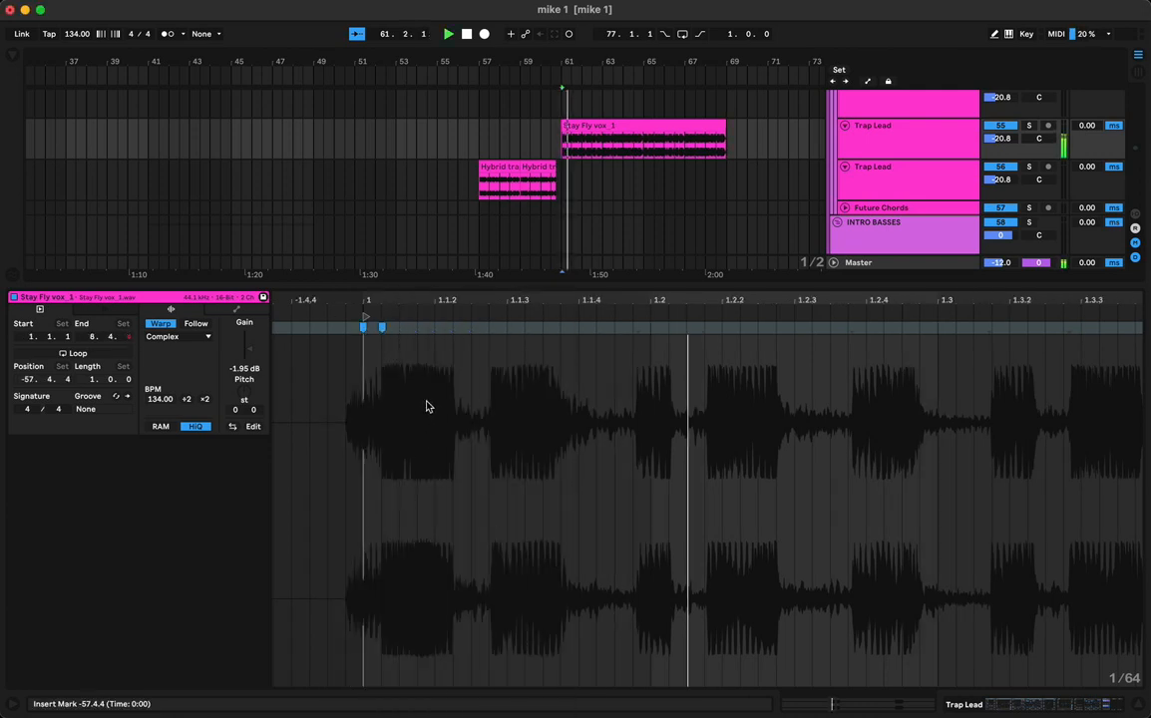
pyautogui.press('space')
pyautogui.press('space')
pyautogui.press('space')
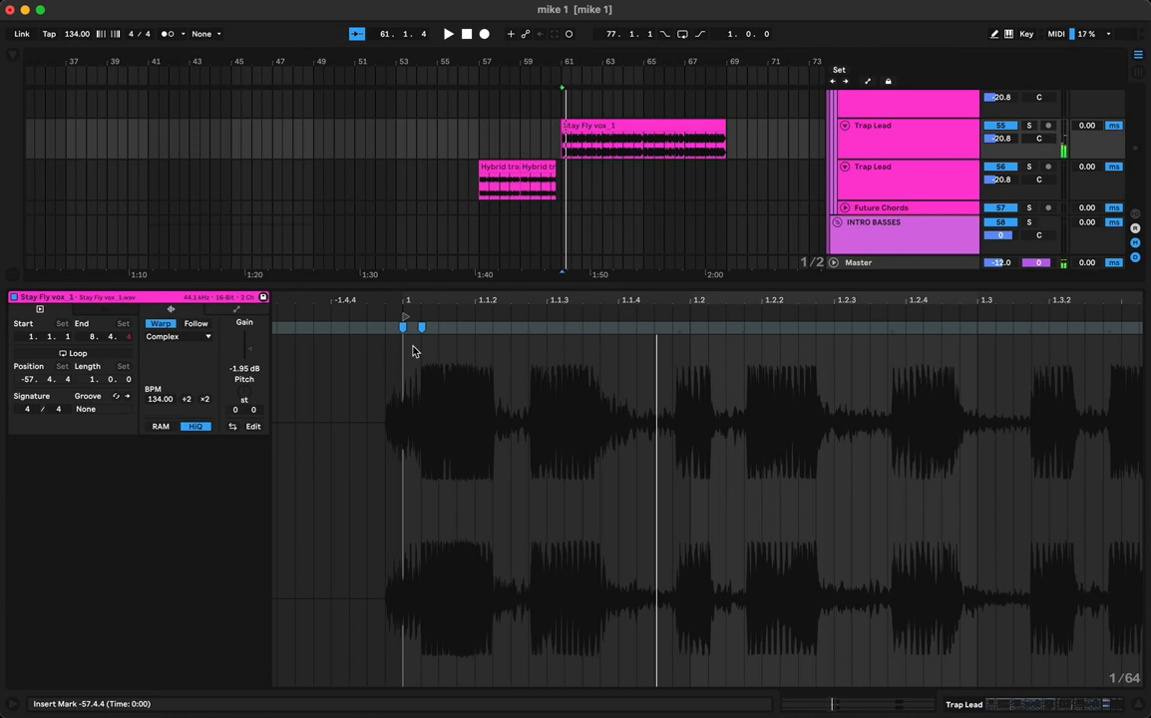
pyautogui.press('super+z')
# Set the Stay Fly vox_1 clip's 1.1.1 at the very onset of the sound and warp the next bar's transient onto 2.1.1
pyautogui.rightClick(348, 335)
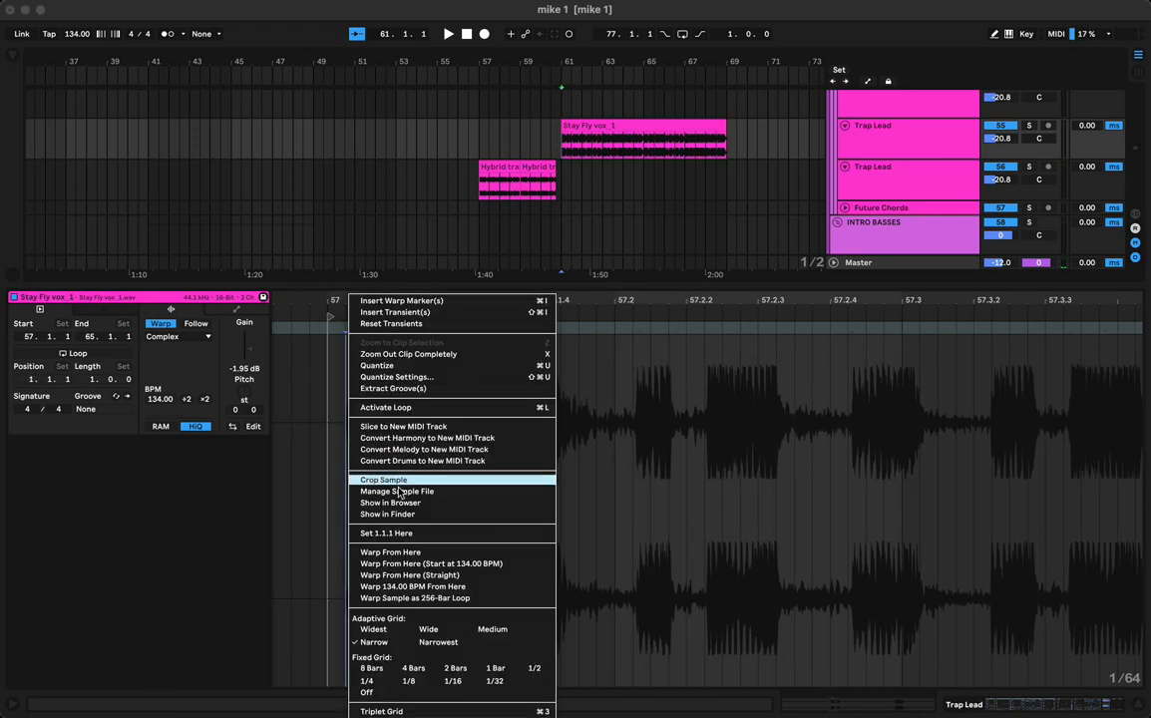
pyautogui.click(395, 532)
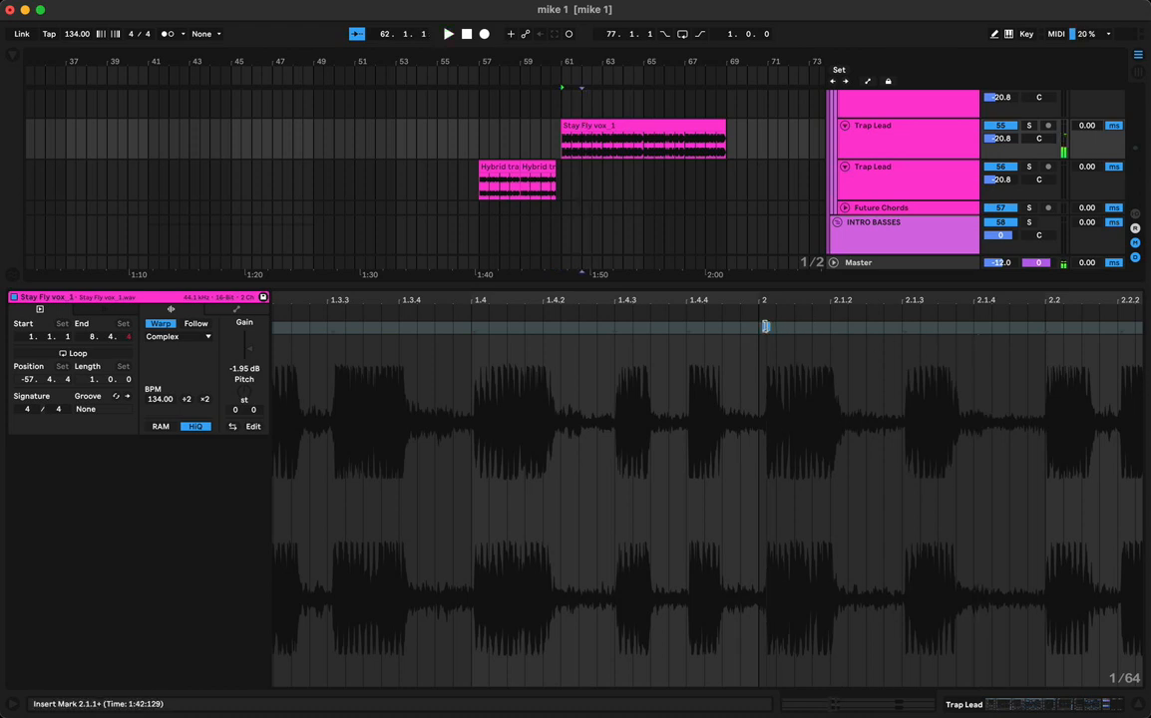
pyautogui.moveTo(767, 326); pyautogui.dragTo(760, 326)
pyautogui.press('space')
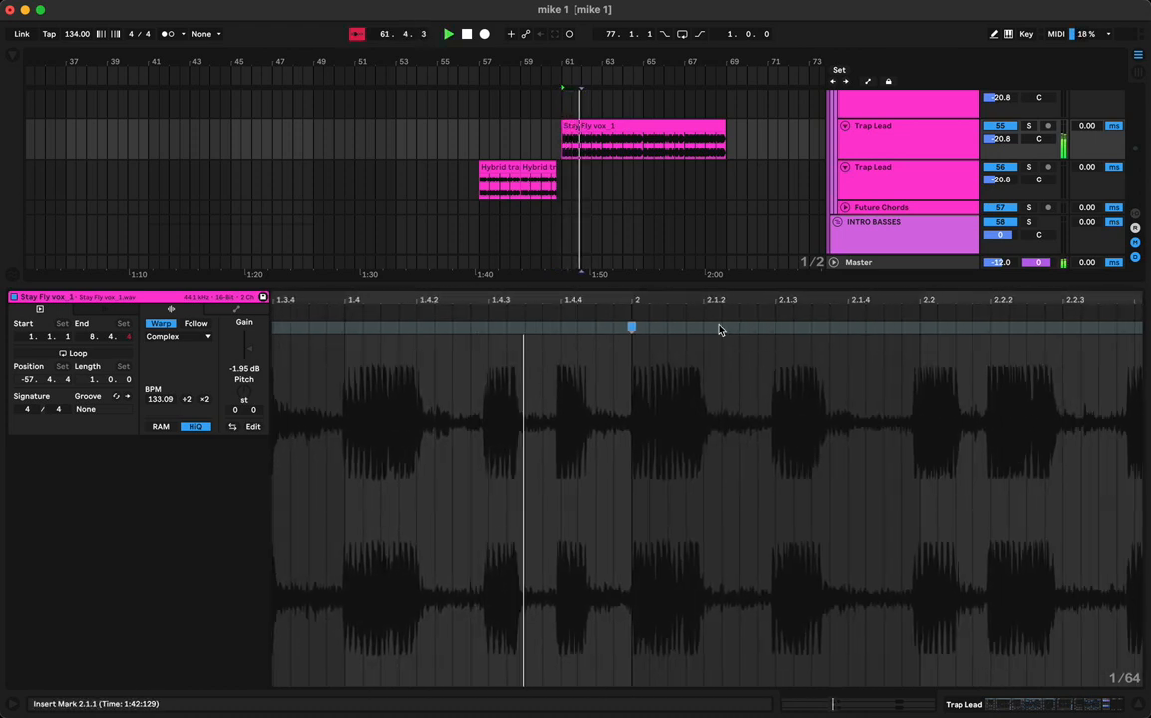
# Add a warp marker on the transient just before 2.2.1 in the Stay Fly vox_1 clip and align it to 2.2.1
pyautogui.hscroll(5, 721, 327)
pyautogui.press('space')
pyautogui.click(760, 329)
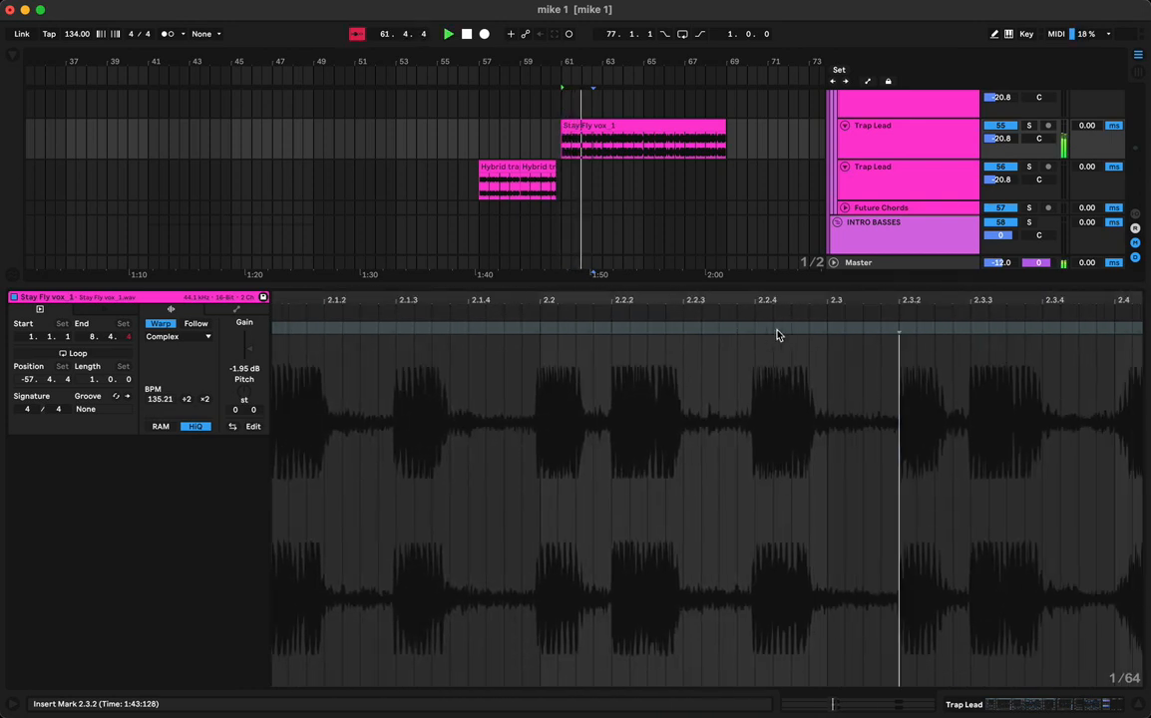
pyautogui.click(534, 327)
pyautogui.moveTo(533, 327)
pyautogui.mouseDown()
pyautogui.moveTo(551, 329)
pyautogui.moveTo(540, 328)
pyautogui.mouseUp()
pyautogui.press('space')
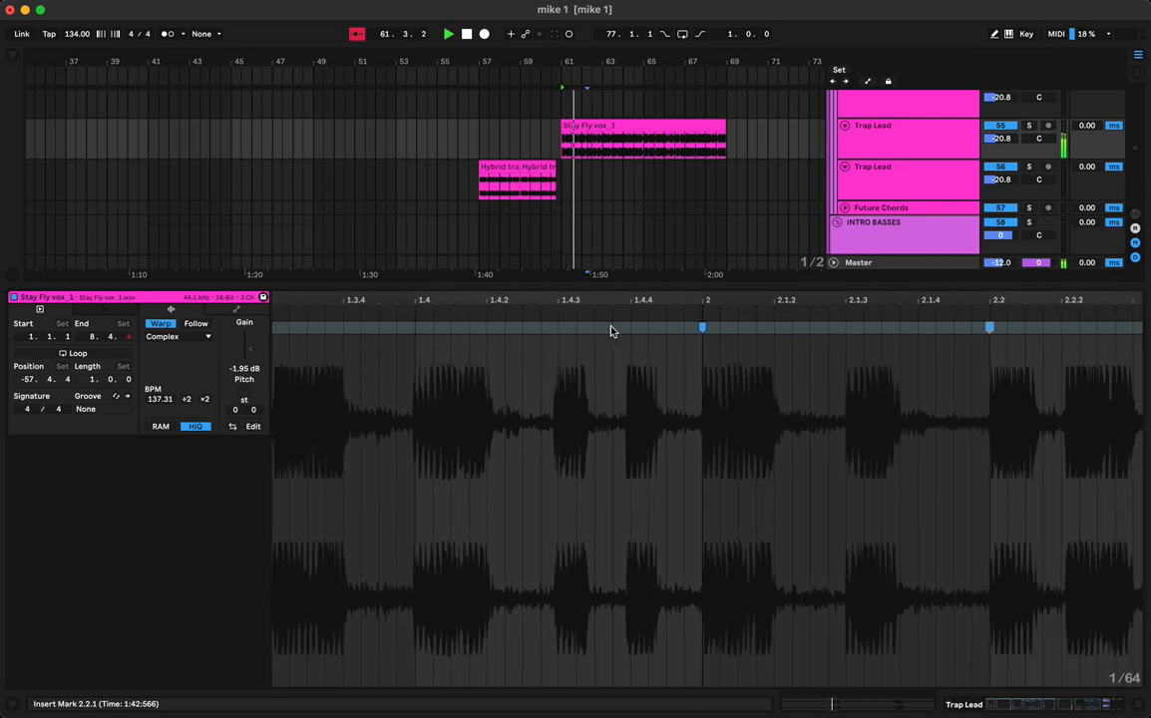
pyautogui.press('super+z')
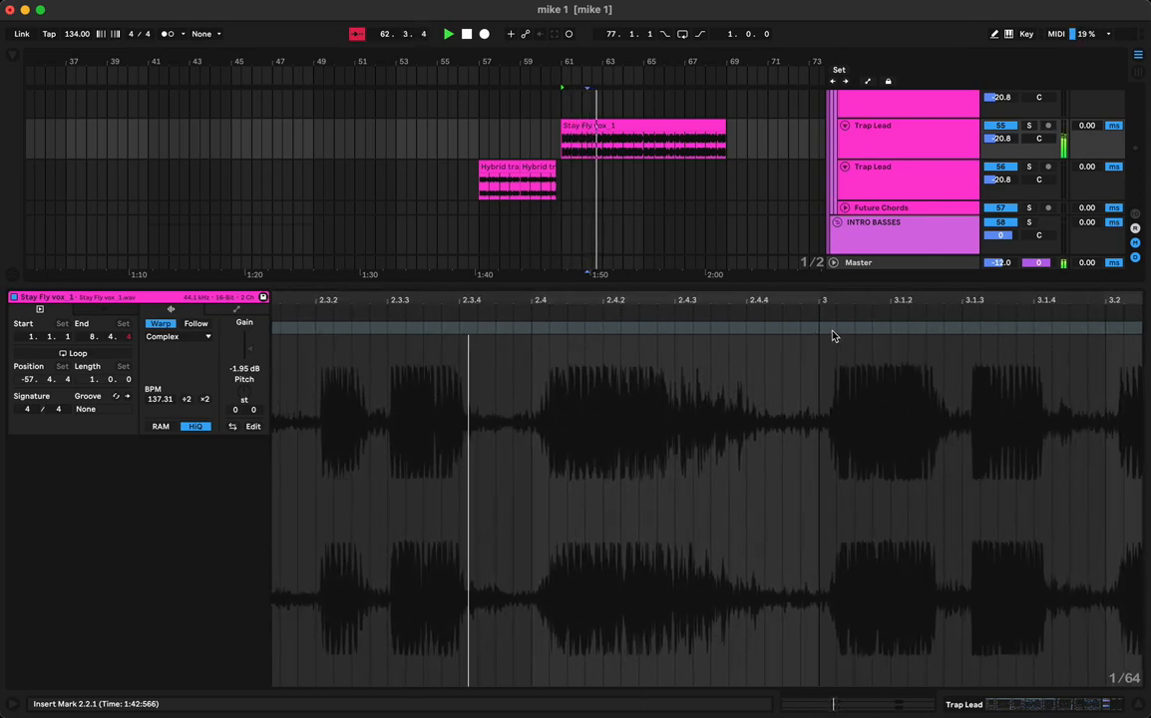
# Warp the Stay Fly vox_1 transients onto 3.1.1, 4.2.1 and 5.2.1, and play the clip from its start
pyautogui.click(834, 333)
pyautogui.moveTo(834, 333); pyautogui.dragTo(825, 334)
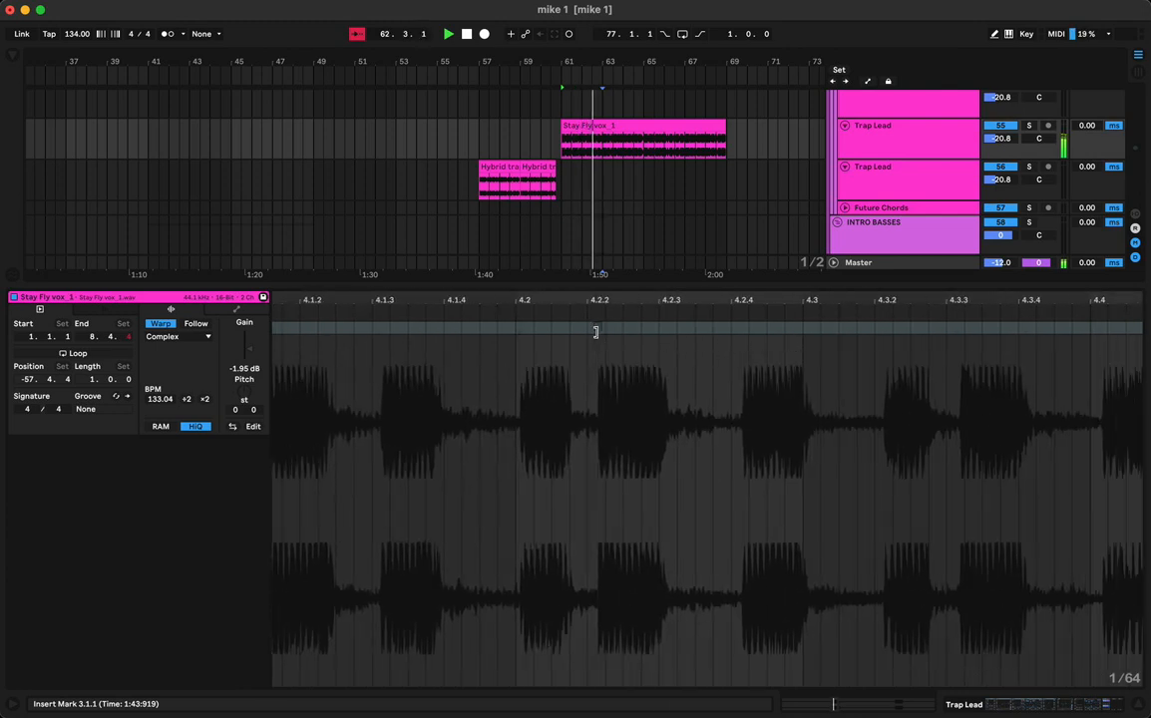
pyautogui.moveTo(519, 327); pyautogui.dragTo(517, 326)
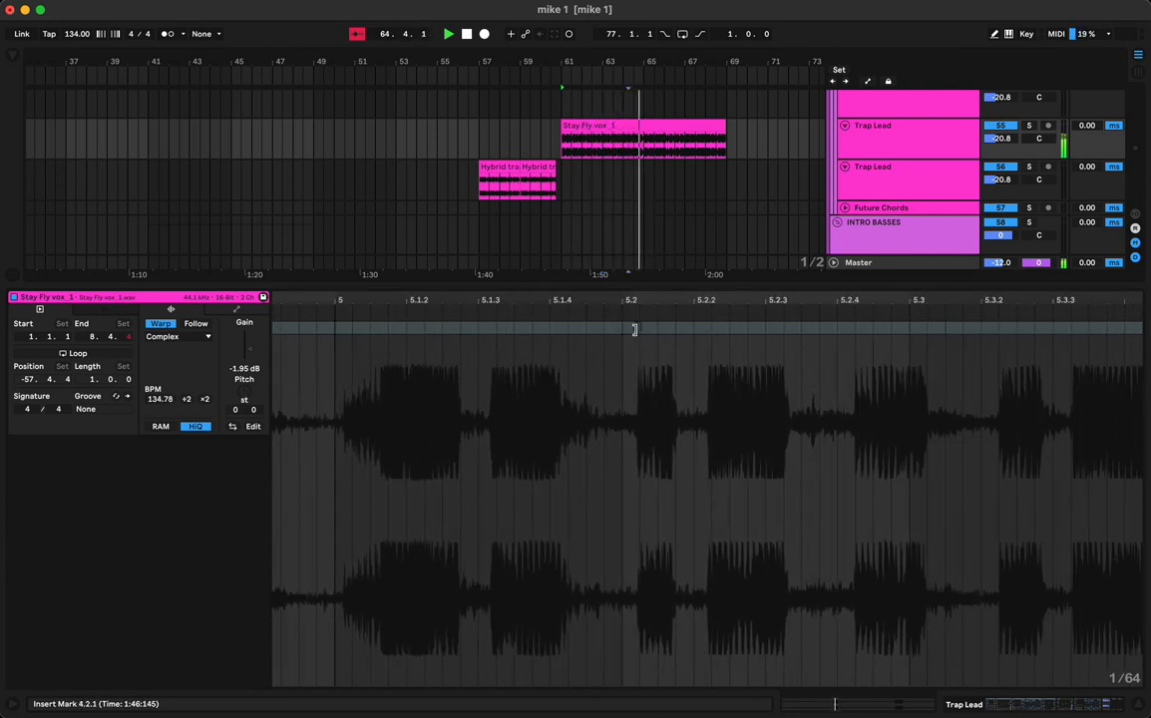
pyautogui.moveTo(637, 330); pyautogui.dragTo(625, 331)
pyautogui.press('space')
pyautogui.press('space')
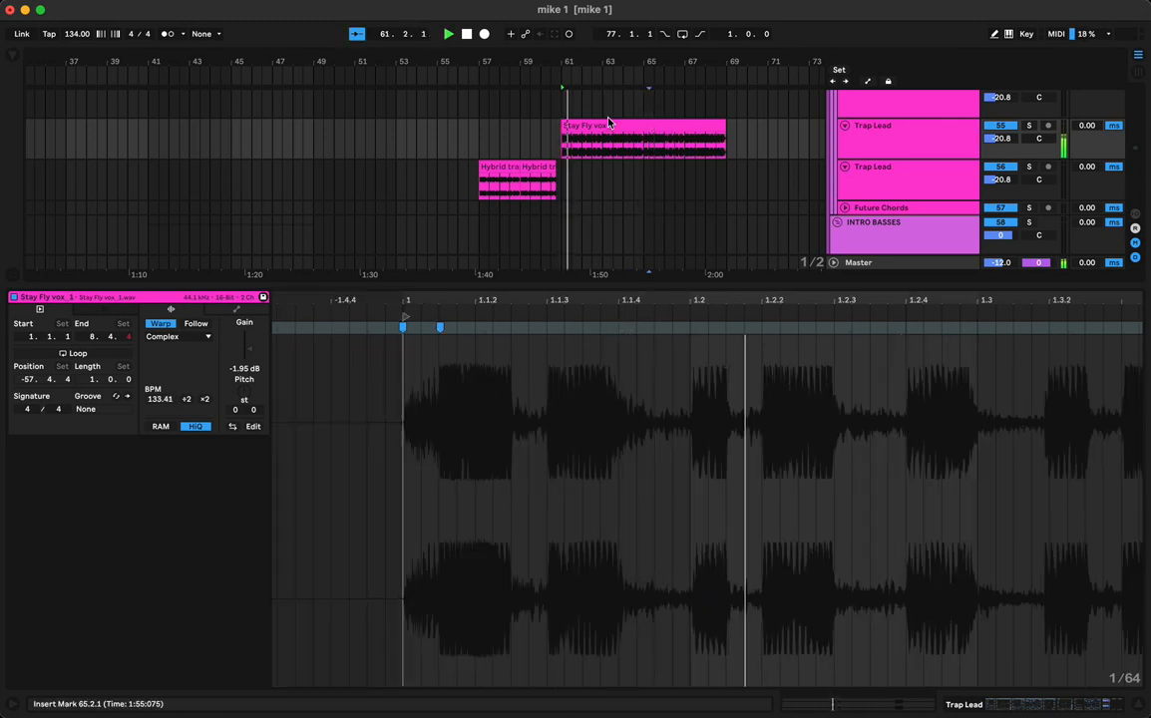
# Play from bar 57 and trim the Stay Fly vox_1 clip to end at 64.4.4
pyautogui.click(479, 142)
pyautogui.press('space')
pyautogui.press('space')
pyautogui.scroll(1, 631, 173)
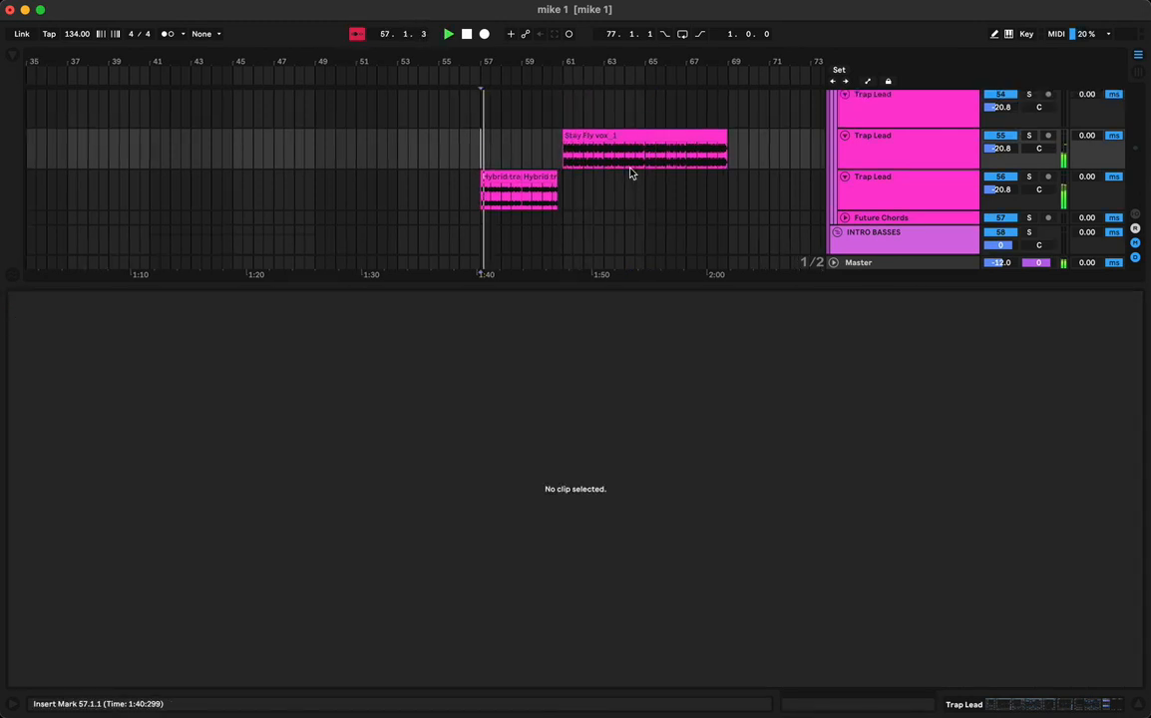
pyautogui.moveTo(722, 149); pyautogui.dragTo(641, 150)
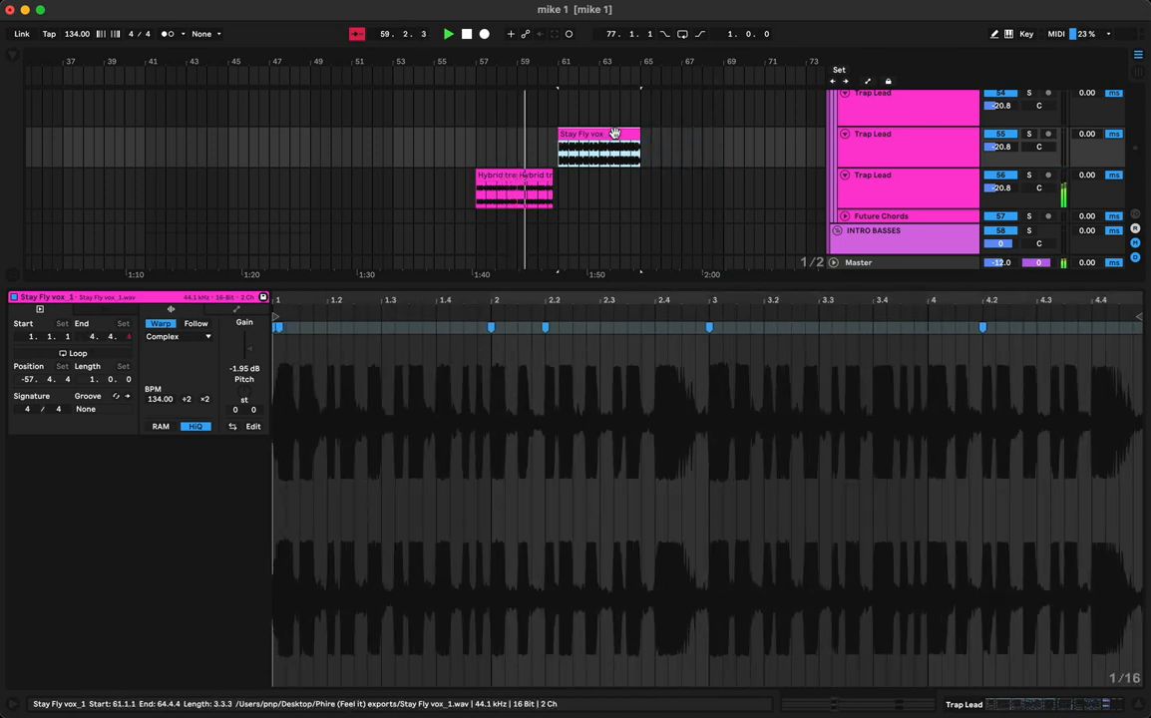
# Lower the gain of the Stay Fly vox_1 clip to -4.50 dB and replay it from bar 61
pyautogui.click(305, 416)
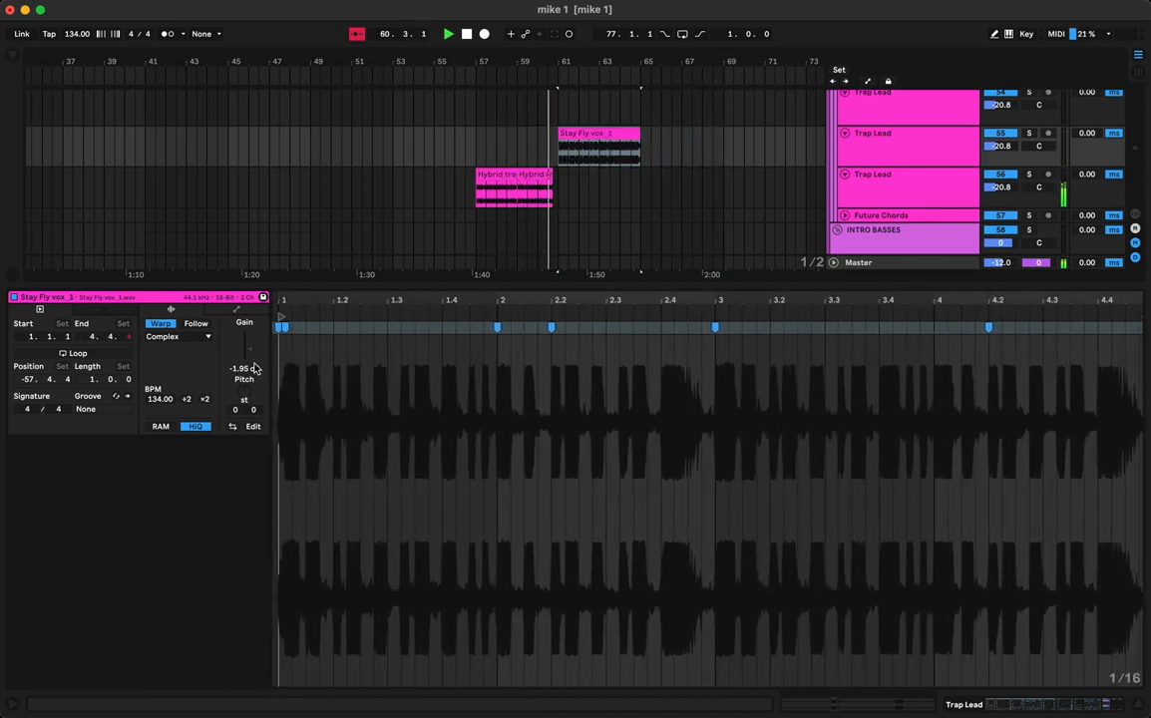
pyautogui.moveTo(249, 354); pyautogui.dragTo(248, 367)
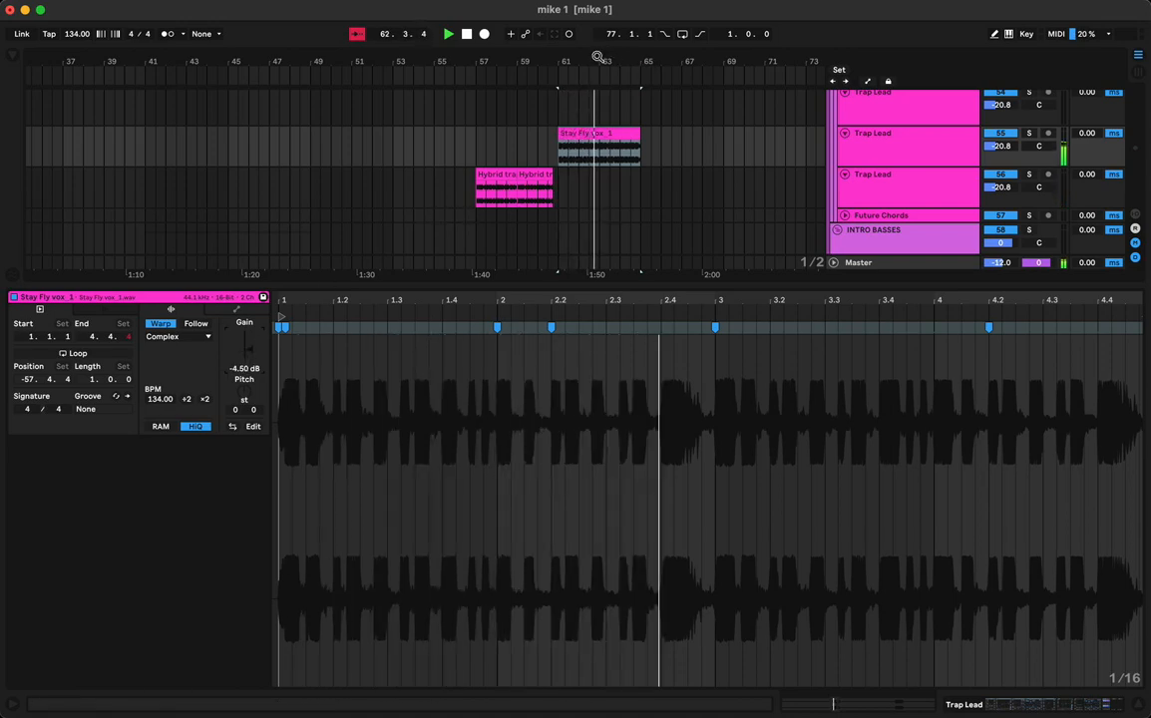
pyautogui.click(597, 134)
pyautogui.moveTo(601, 62)
pyautogui.mouseDown()
pyautogui.moveTo(600, 101)
pyautogui.moveTo(603, 62)
pyautogui.mouseUp()
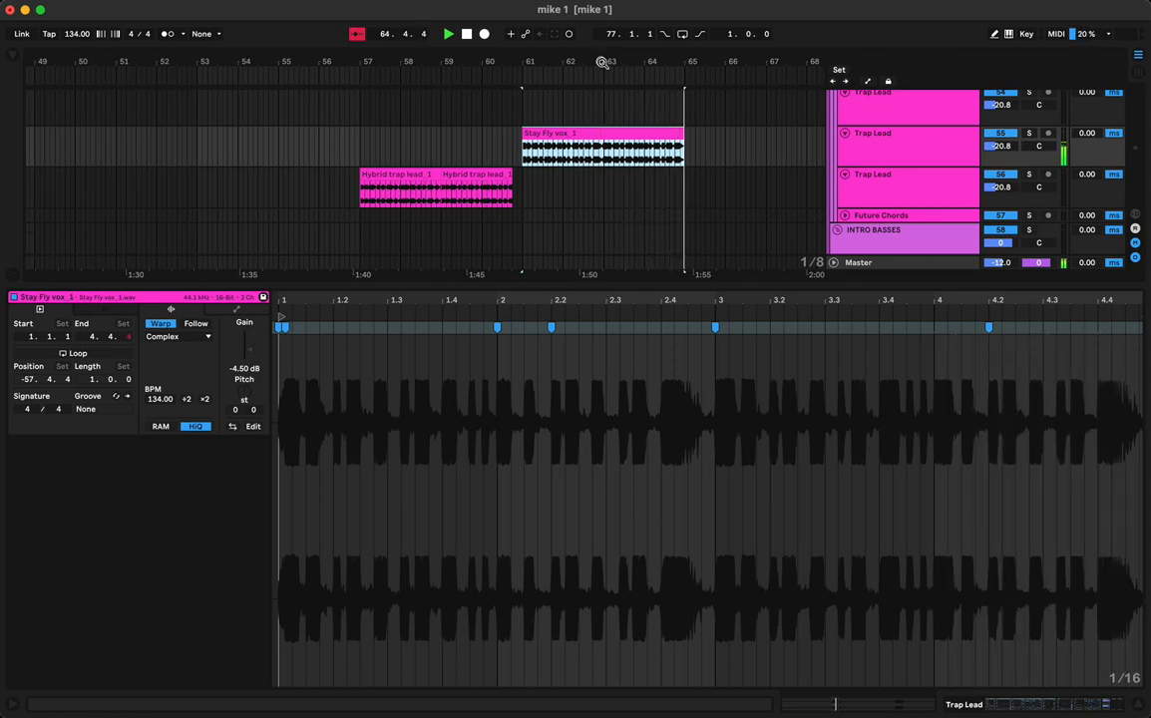
pyautogui.press('space')
pyautogui.press('space')
pyautogui.moveTo(613, 63); pyautogui.dragTo(607, 42)
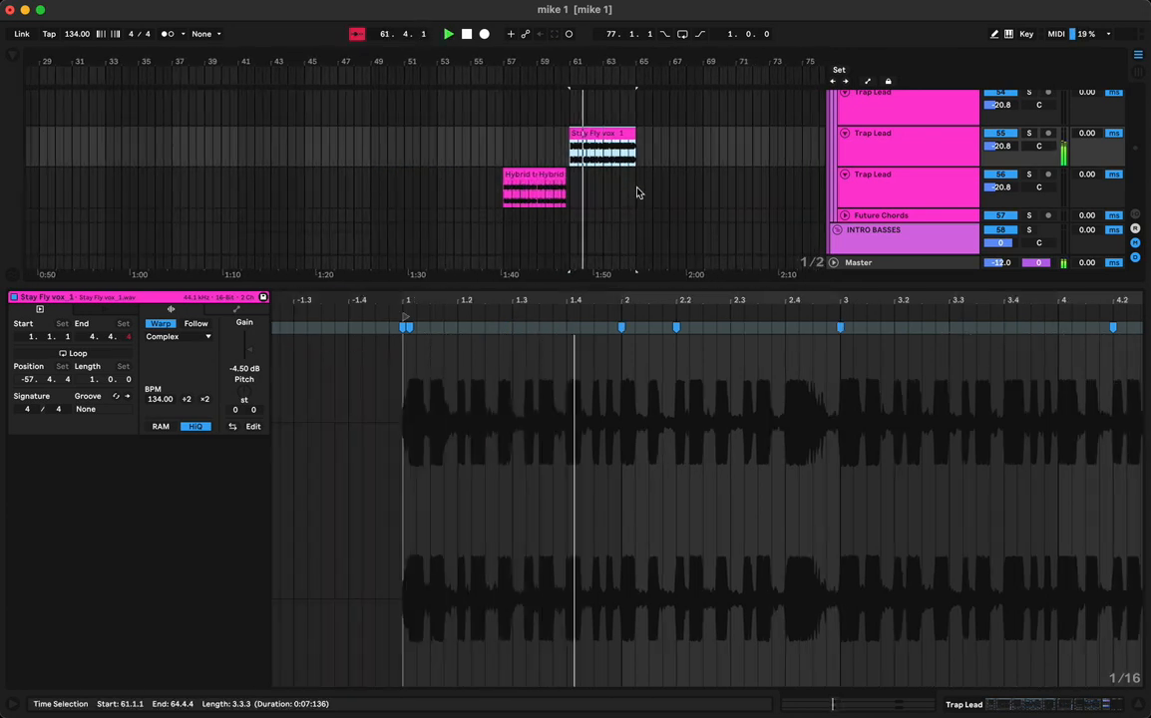
# Duplicate the eight-bar range from bar 57 on the Hybrid trap lead_1 track so its clip pair repeats at 65.1.1
pyautogui.moveTo(637, 193); pyautogui.dragTo(504, 194)
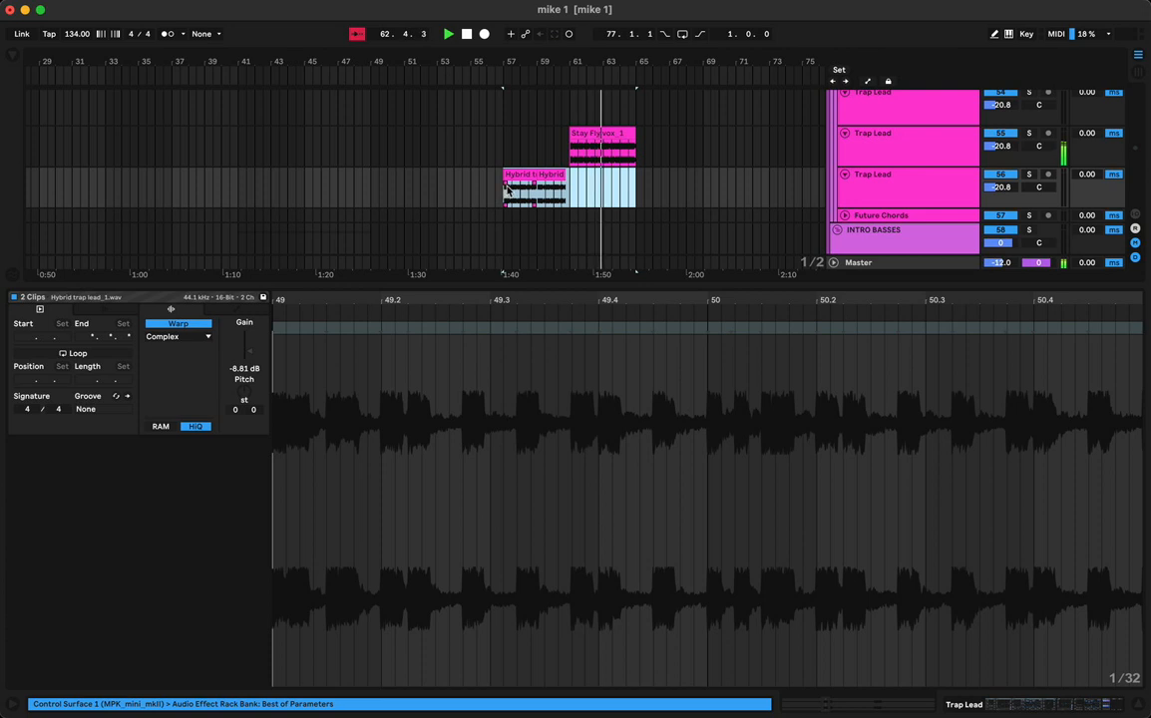
pyautogui.press('super+d')
# Copy the EEEE - vox_1 clip from bar 143 to 69.1.1 on the same Trap Lead track
pyautogui.moveTo(628, 57); pyautogui.dragTo(561, 40)
pyautogui.hscroll(5, 706, 198)
pyautogui.hscroll(10, 680, 145)
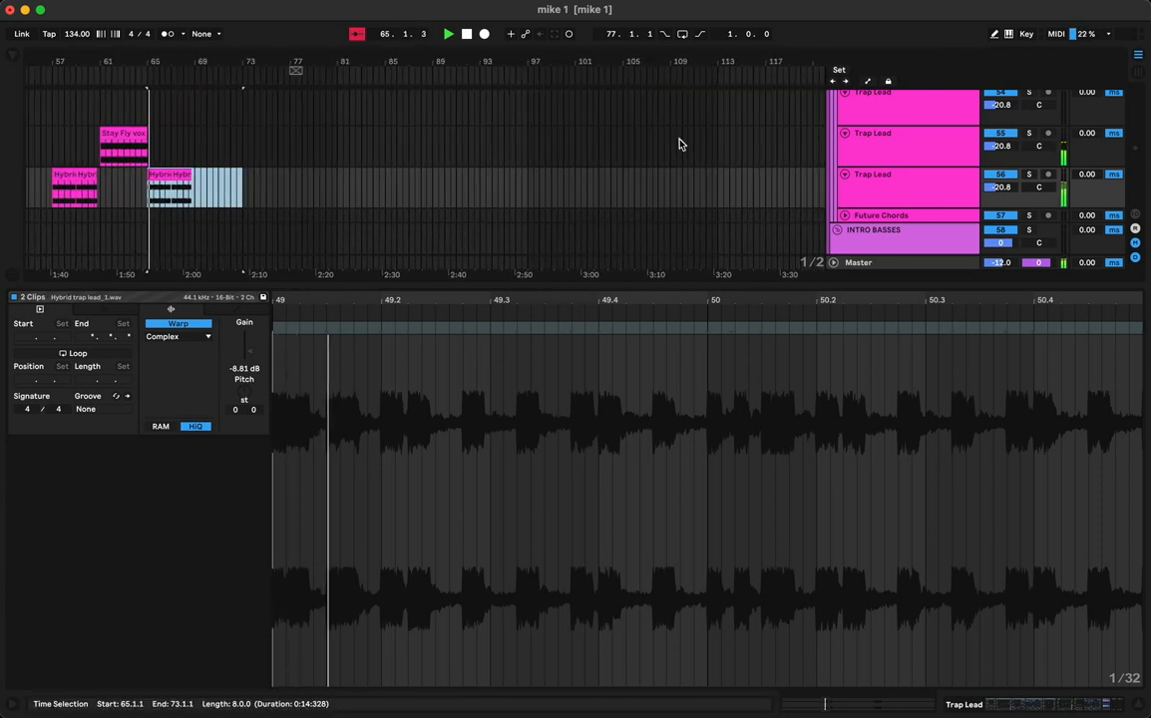
pyautogui.click(668, 104)
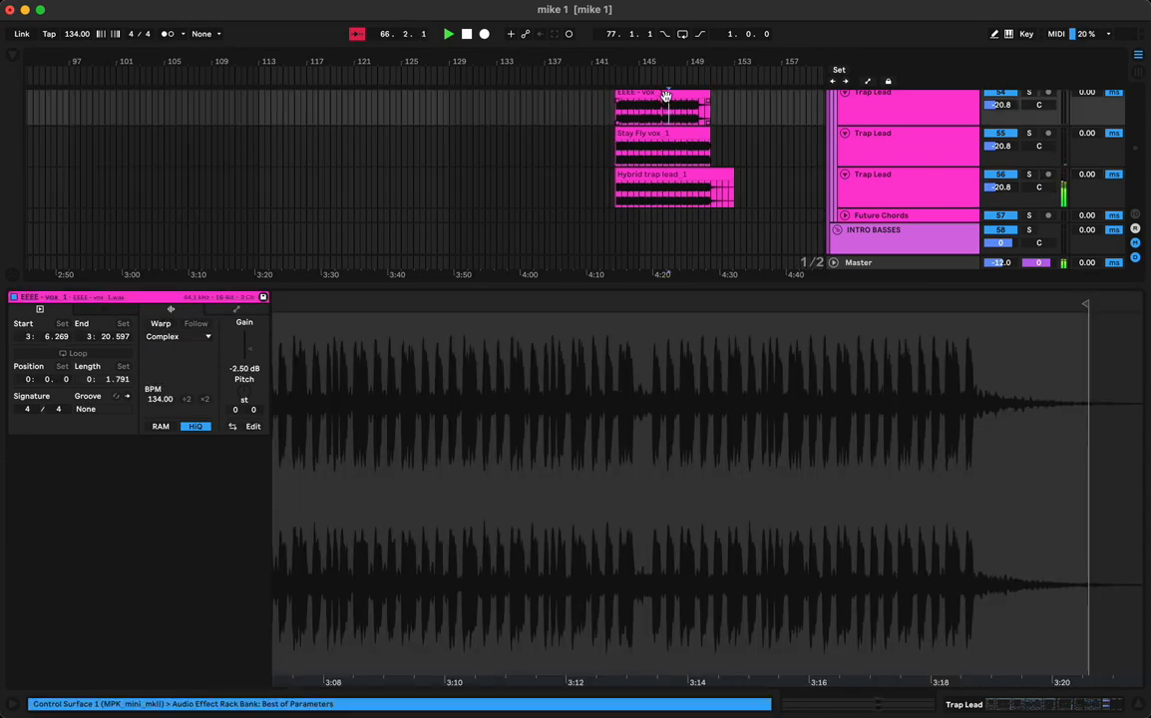
pyautogui.hscroll(-13, 659, 137)
pyautogui.click(608, 114)
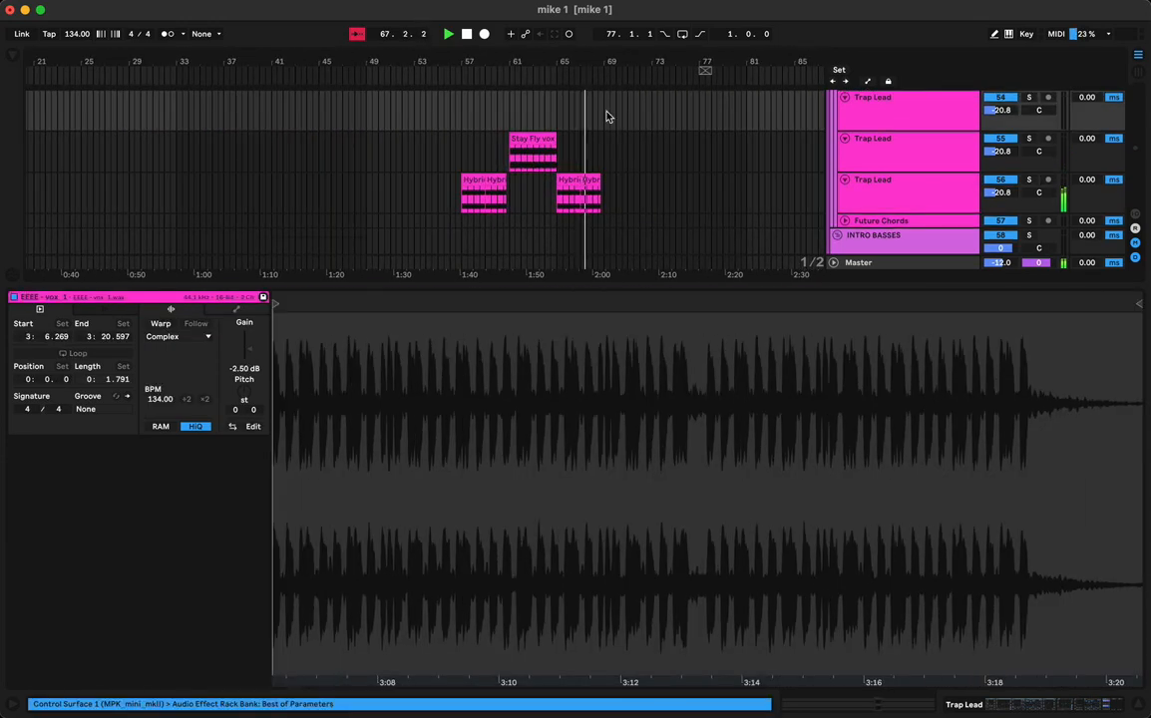
pyautogui.hotkey('ctrl', 'v')
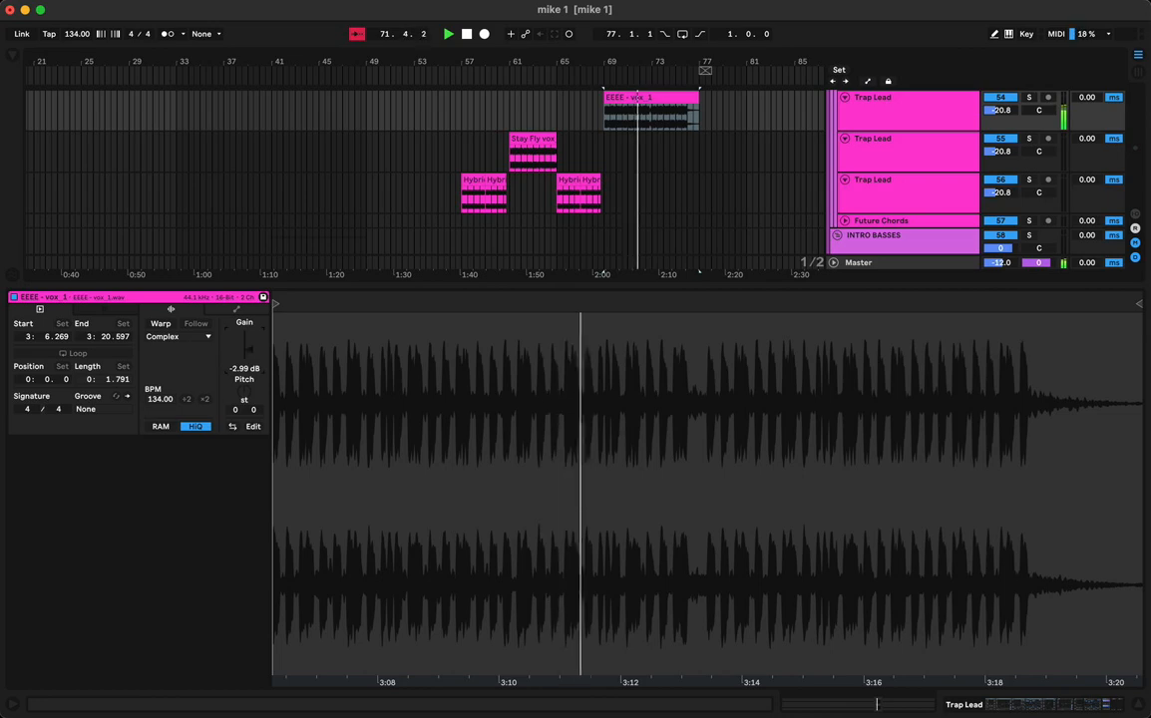
# Lower the gain of the pasted EEEE - vox_1 clip to -2.99 dB and trim it to end at bar 73
pyautogui.moveTo(252, 353); pyautogui.dragTo(251, 362)
pyautogui.click(672, 98)
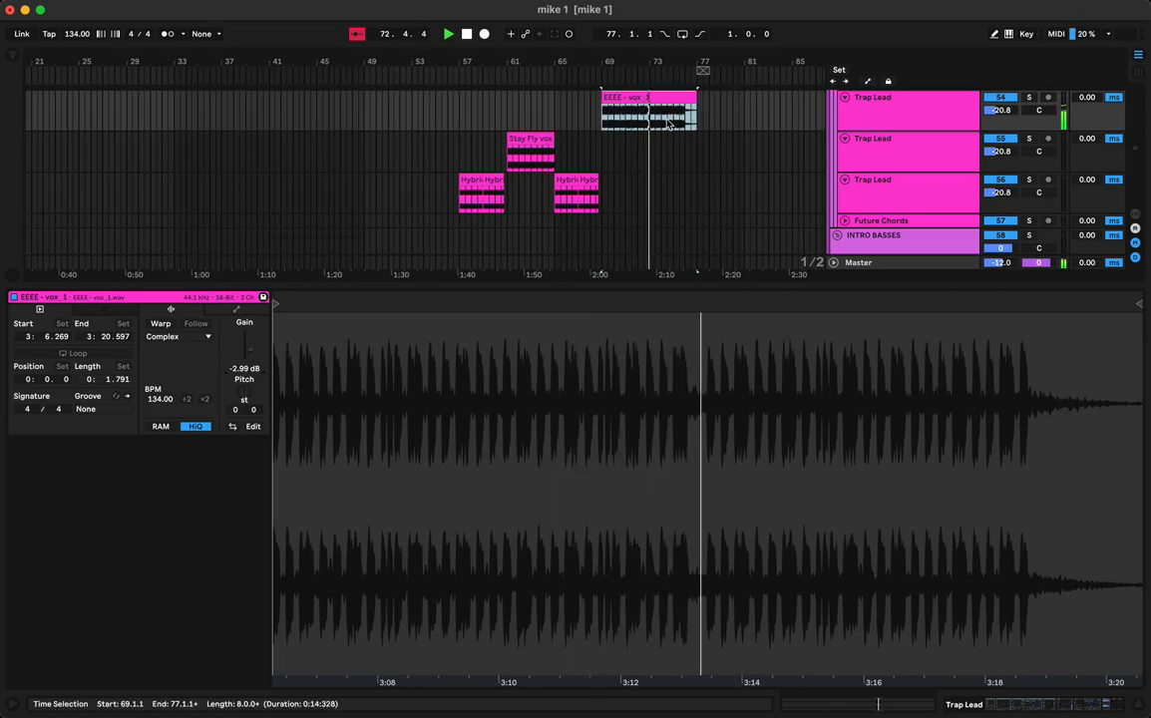
pyautogui.moveTo(689, 105); pyautogui.dragTo(650, 110)
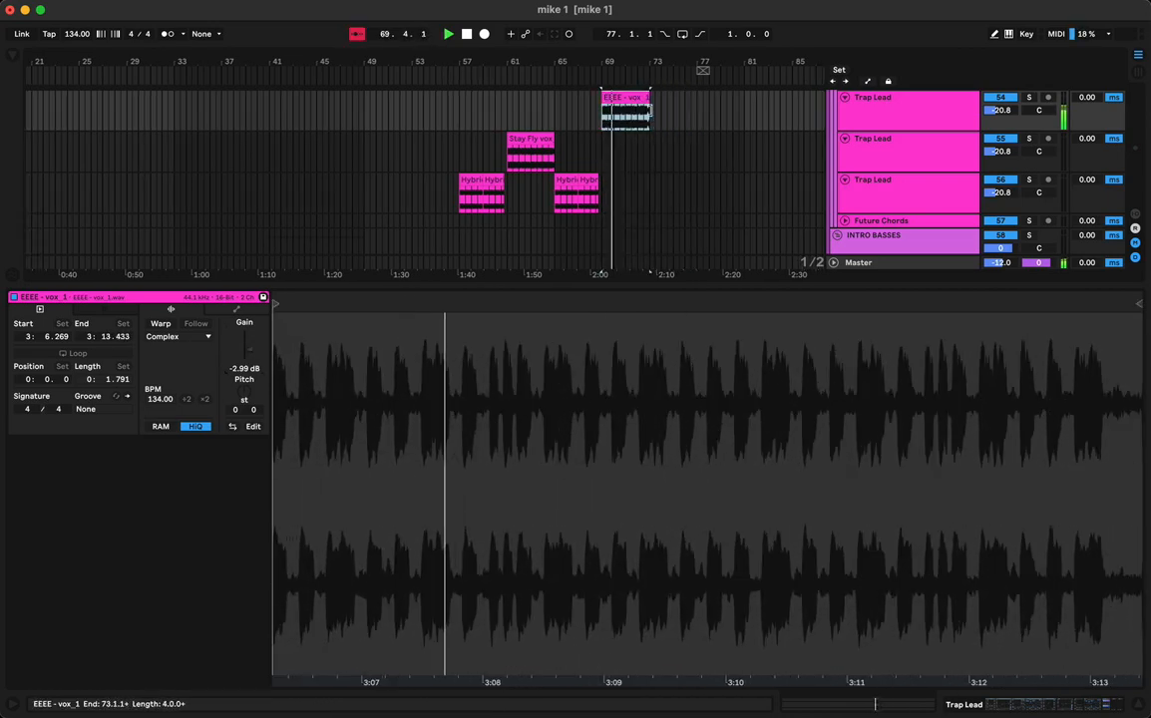
# Swap the two vocal clips while playing from bar 57, placing EEEE - vox_1 at 61.1.1 and Stay Fly vox_1 at 69.1.1
pyautogui.click(458, 115)
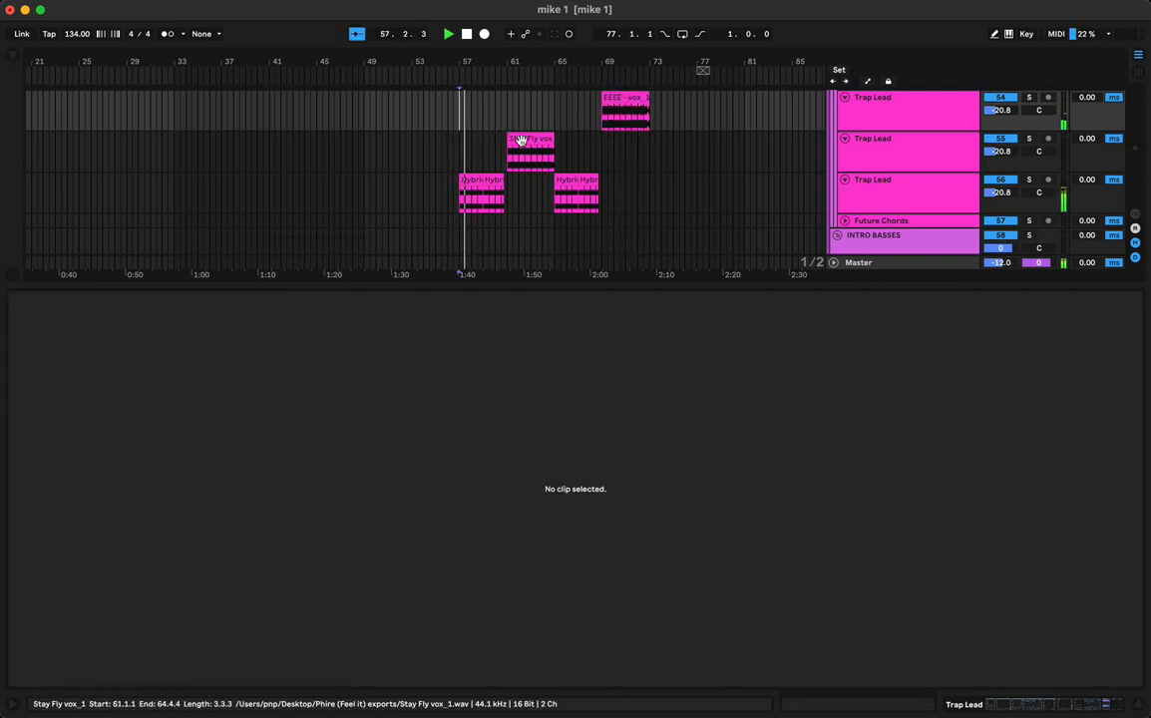
pyautogui.moveTo(521, 143); pyautogui.dragTo(664, 147)
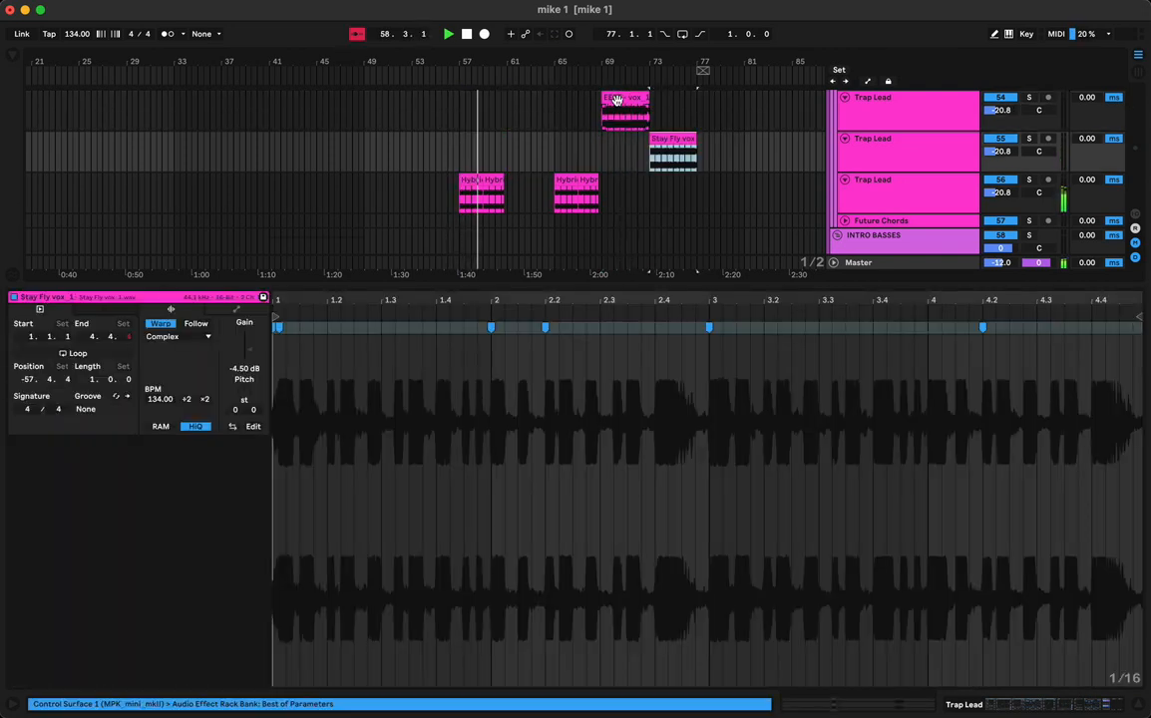
pyautogui.moveTo(624, 108); pyautogui.dragTo(533, 182)
pyautogui.scroll(-2, 609, 171)
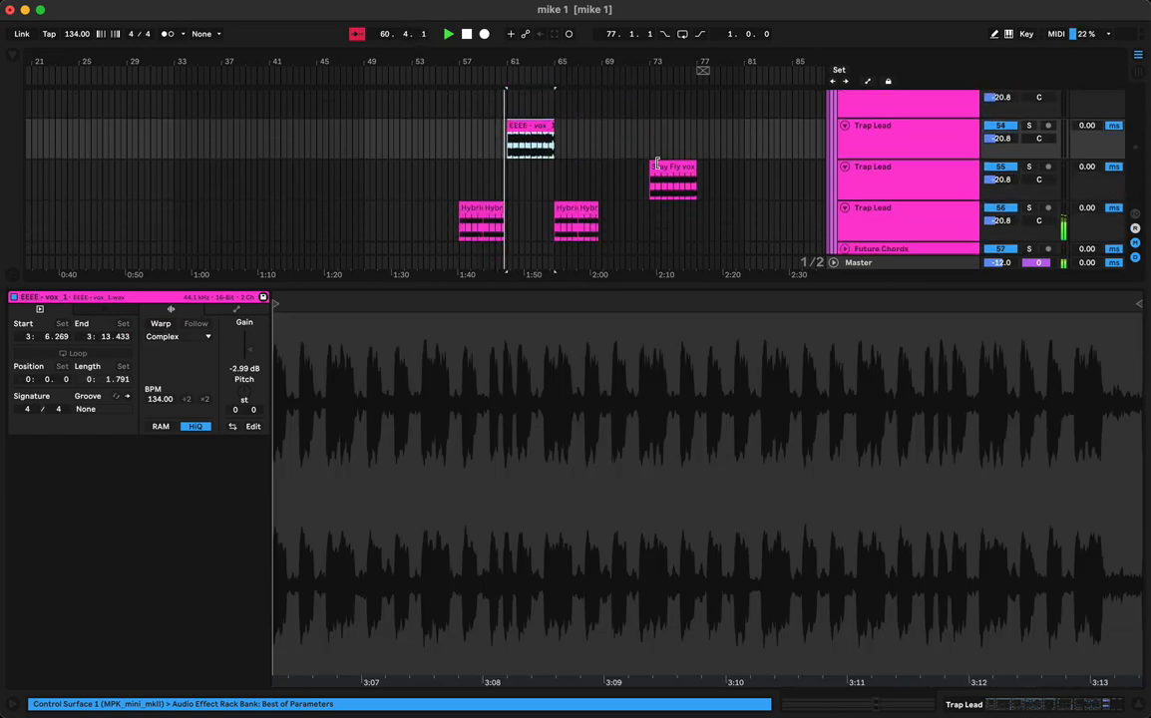
pyautogui.moveTo(664, 168); pyautogui.dragTo(615, 170)
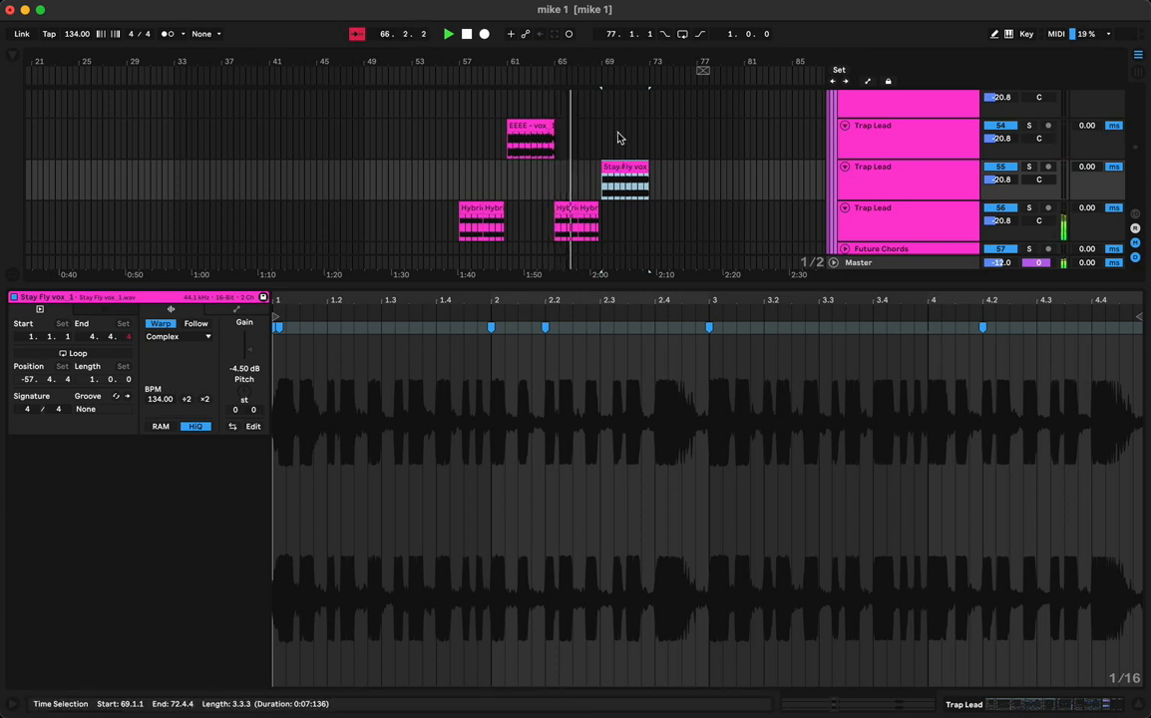
pyautogui.rightClick(619, 130)
pyautogui.click(600, 58)
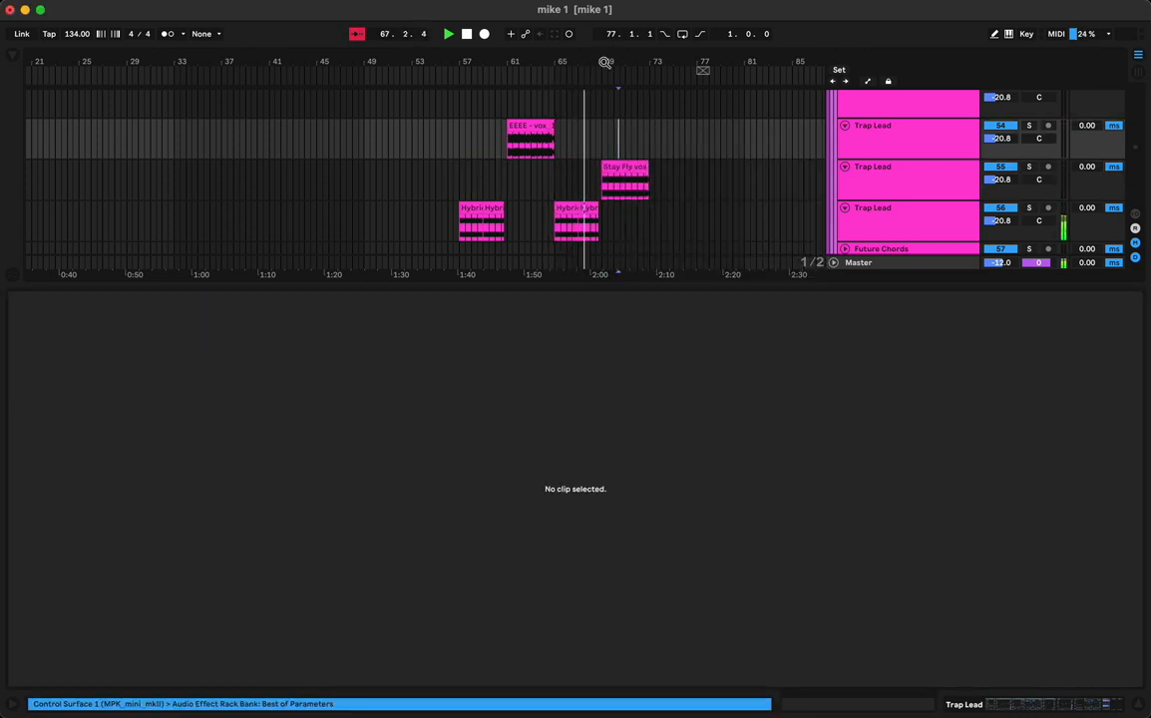
pyautogui.moveTo(604, 62); pyautogui.dragTo(605, 27)
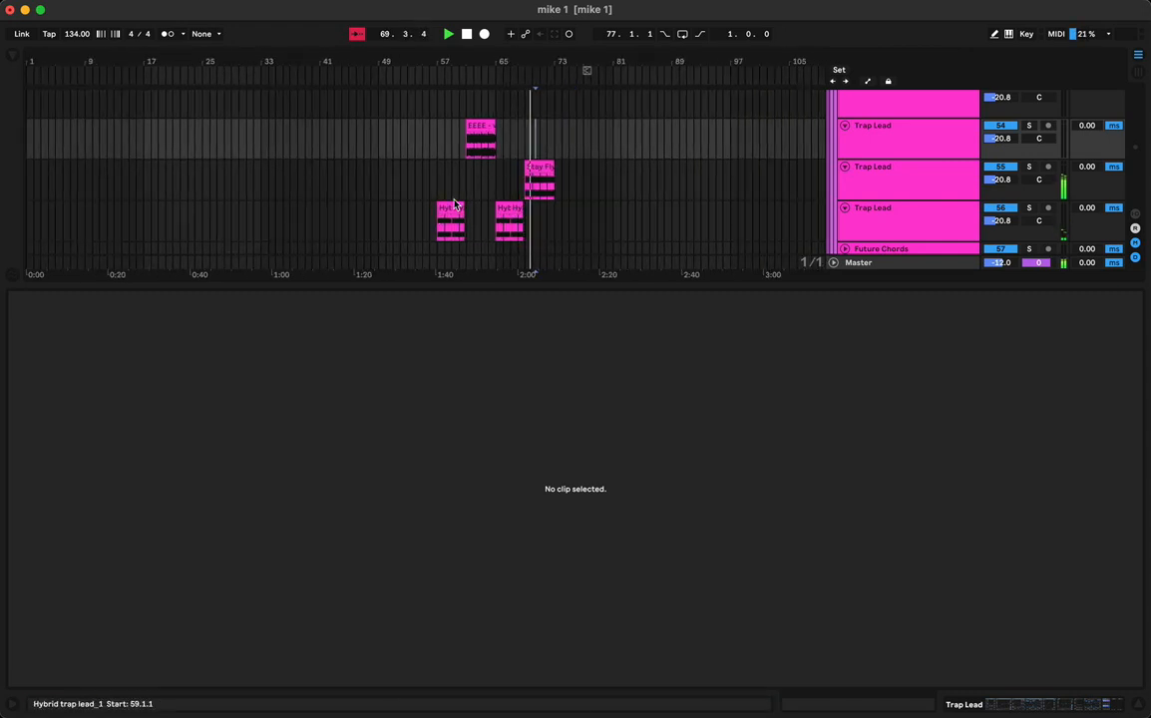
# Swap the vocal clips back, placing Stay Fly vox_1 at 61.1.1 and EEEE - vox_1 at 69.1.1, and play the section
pyautogui.click(438, 185)
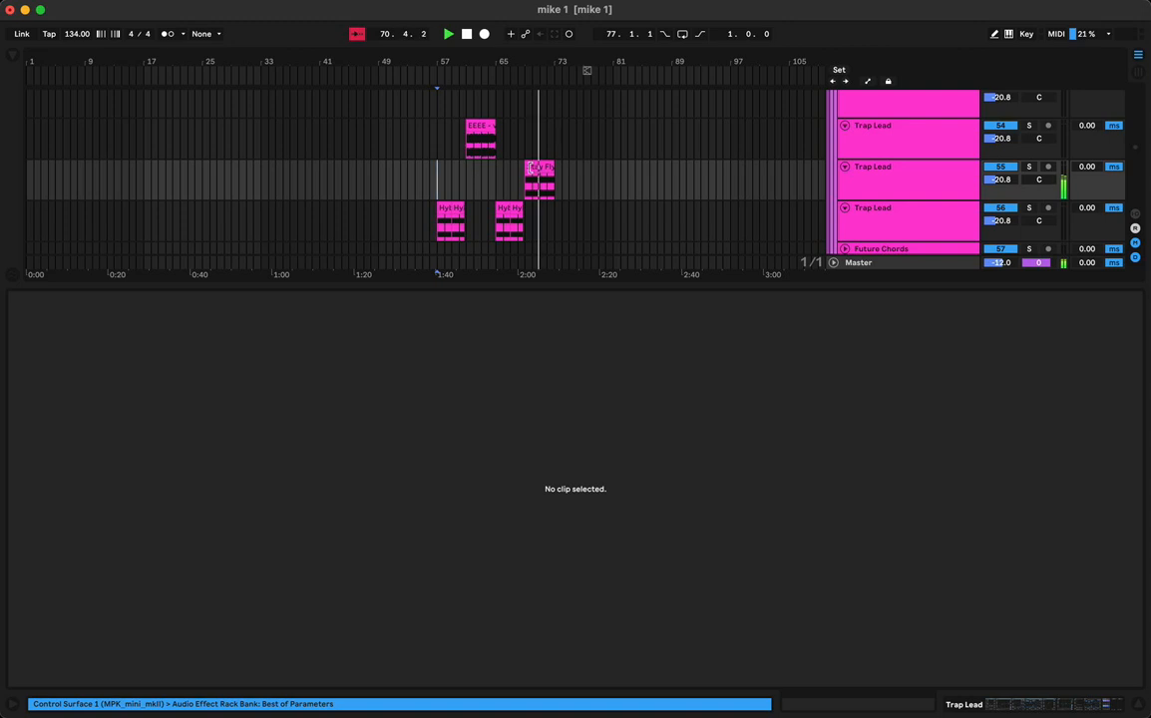
pyautogui.moveTo(539, 167); pyautogui.dragTo(485, 184)
pyautogui.press('space')
pyautogui.press('space')
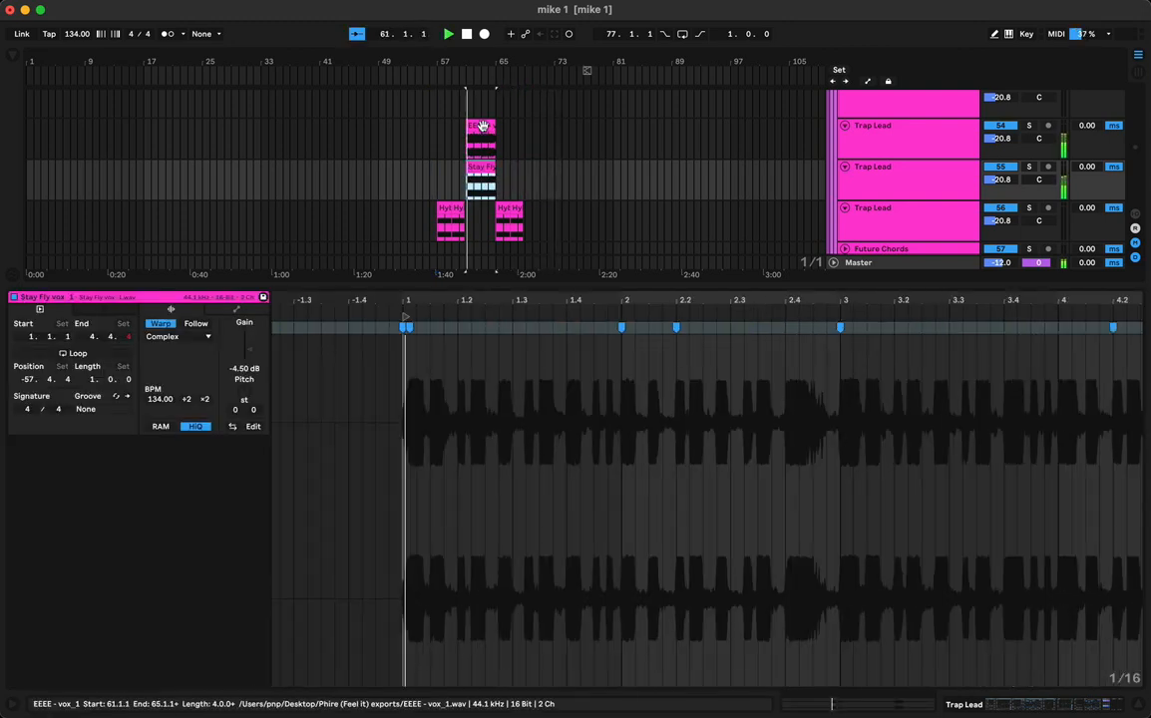
pyautogui.moveTo(483, 126); pyautogui.dragTo(540, 140)
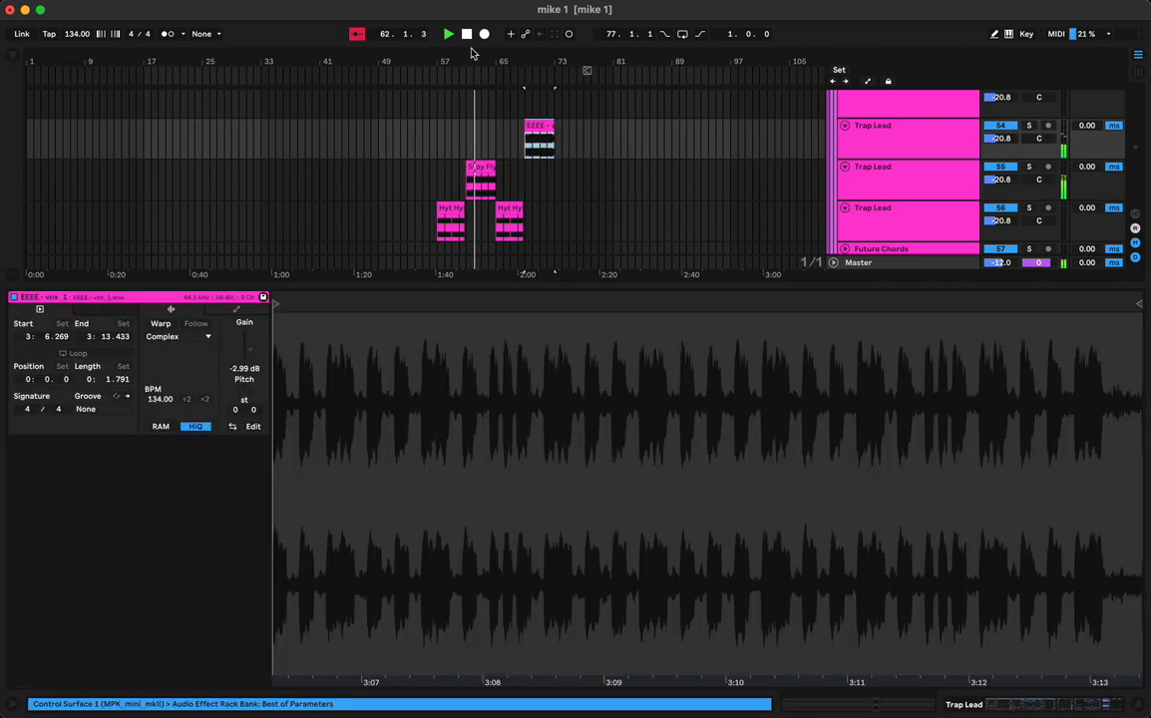
pyautogui.moveTo(487, 60); pyautogui.dragTo(516, 168)
pyautogui.click(388, 154)
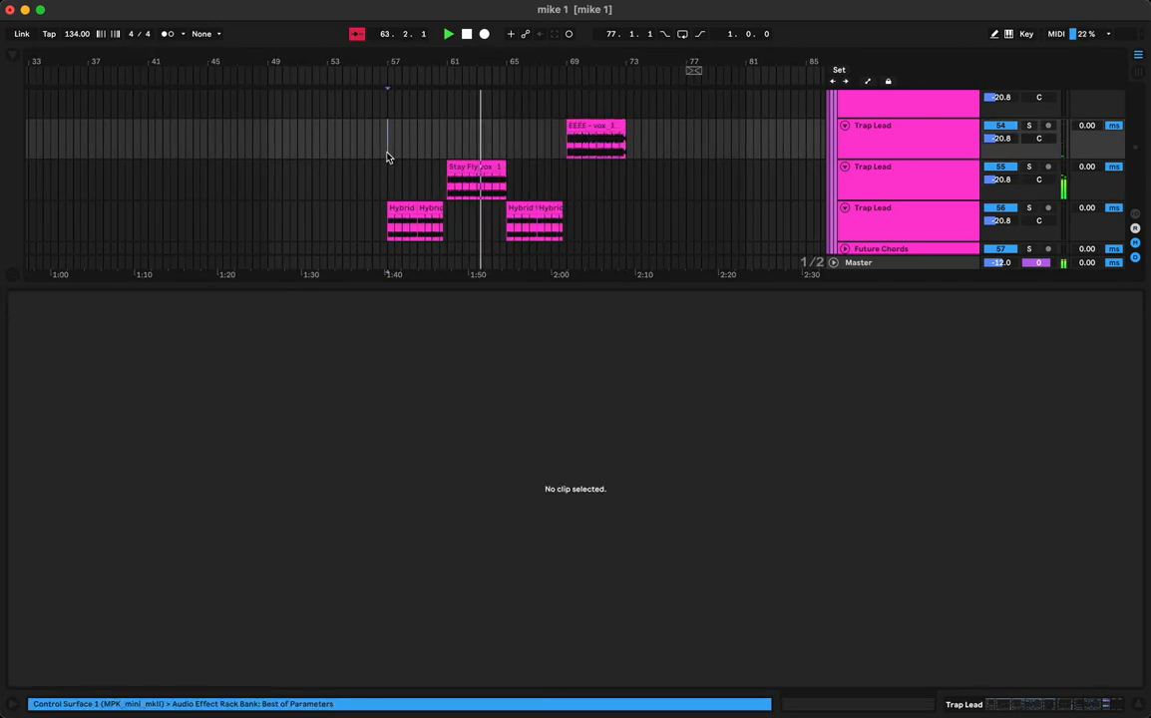
# Try Stay Fly vox_1 at 69.1.1 in place of EEEE - vox_1, moving EEEE - vox_1 away and back and deleting the copy
pyautogui.moveTo(581, 126); pyautogui.dragTo(801, 150)
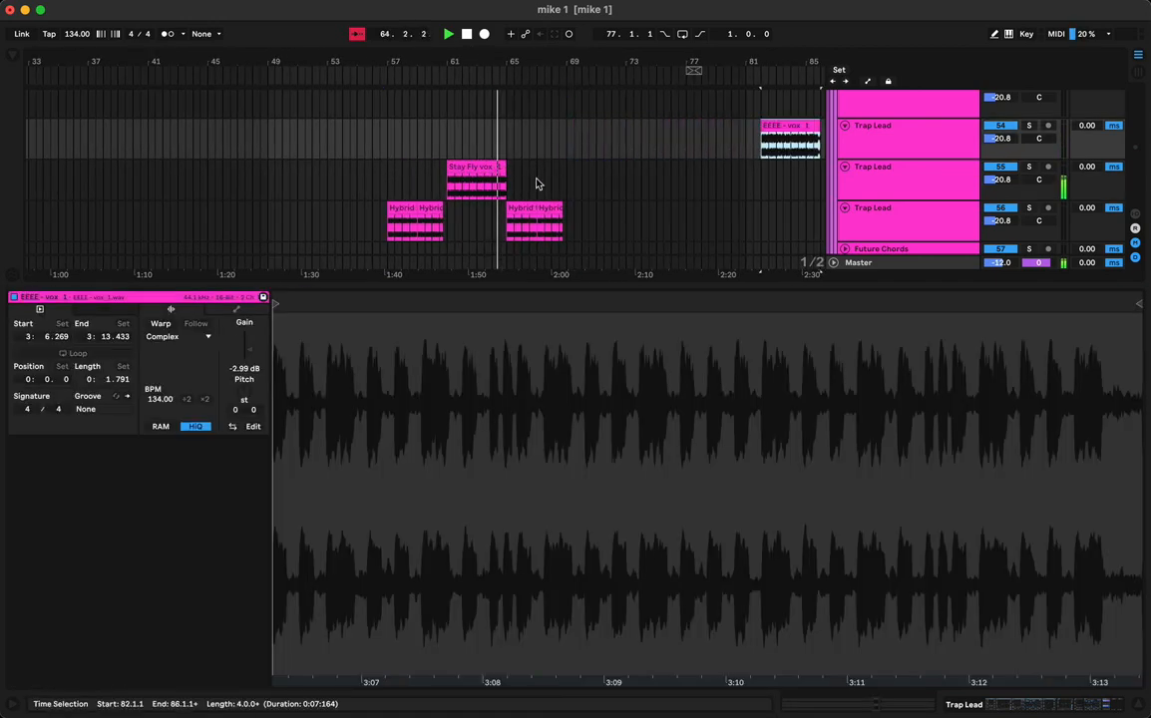
pyautogui.moveTo(467, 174); pyautogui.dragTo(587, 174)
pyautogui.moveTo(804, 127); pyautogui.dragTo(605, 146)
pyautogui.click(598, 166)
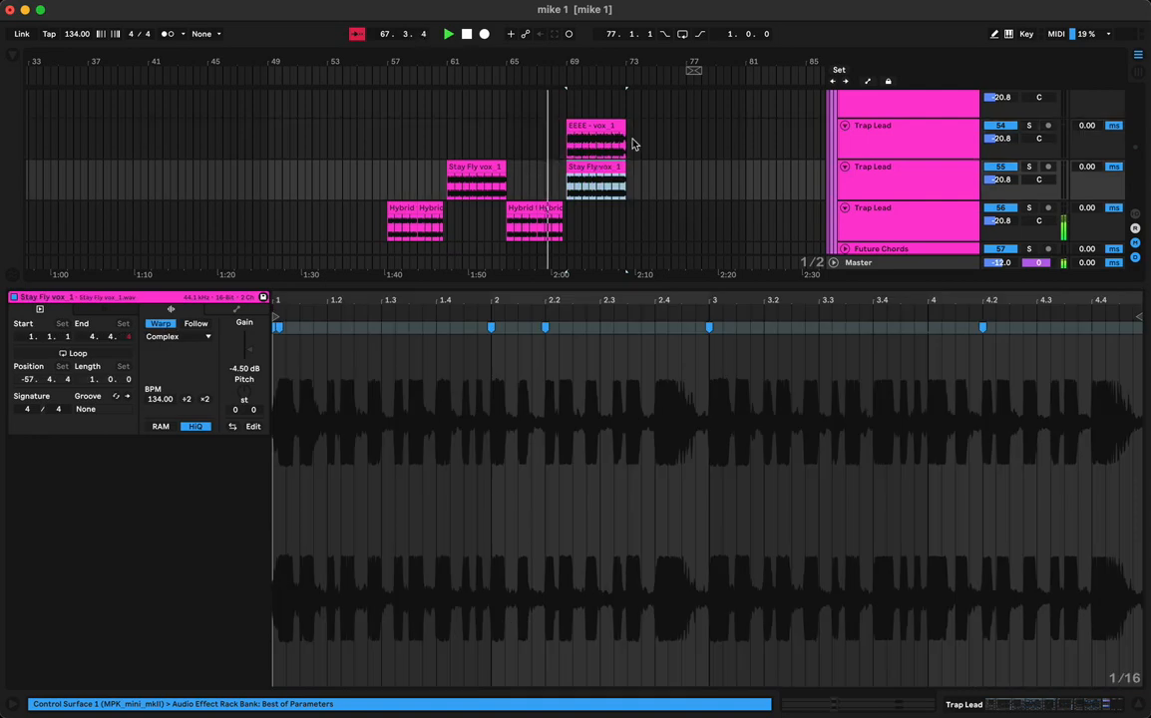
pyautogui.press('Delete')
pyautogui.click(389, 148)
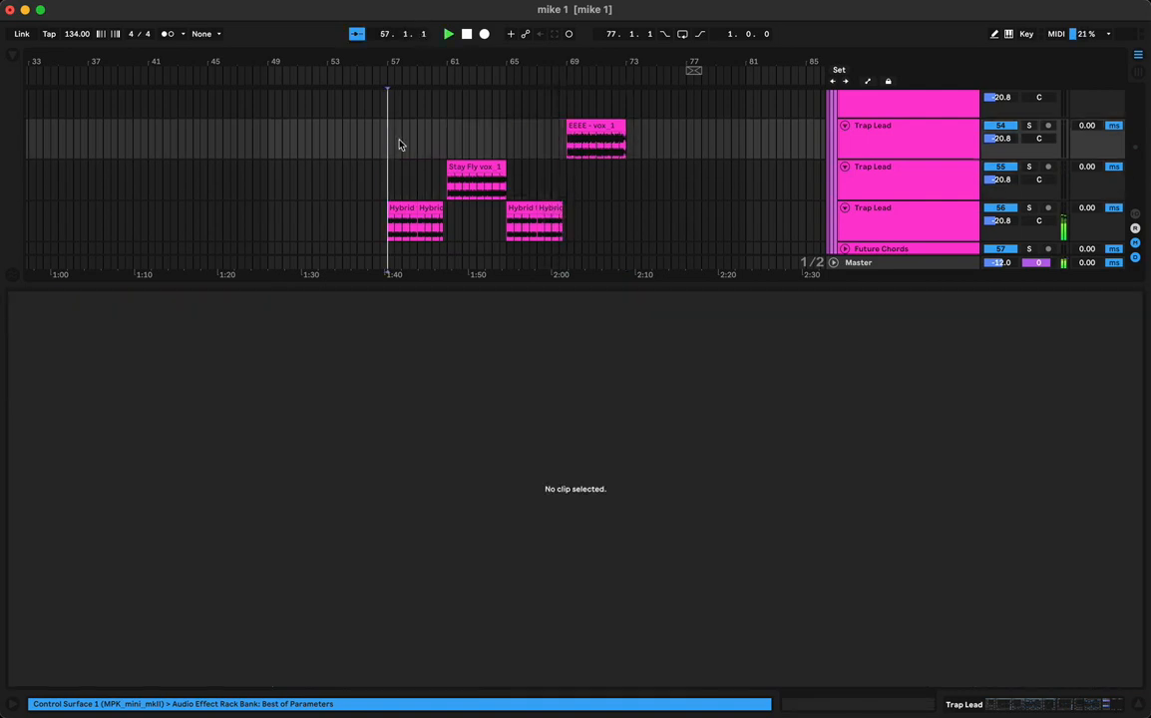
# Trim one beat off the start of Stay Fly vox_1 and EEEE - vox_1 so they begin at 61.2.1 and 69.2.1
pyautogui.moveTo(393, 70); pyautogui.dragTo(384, 204)
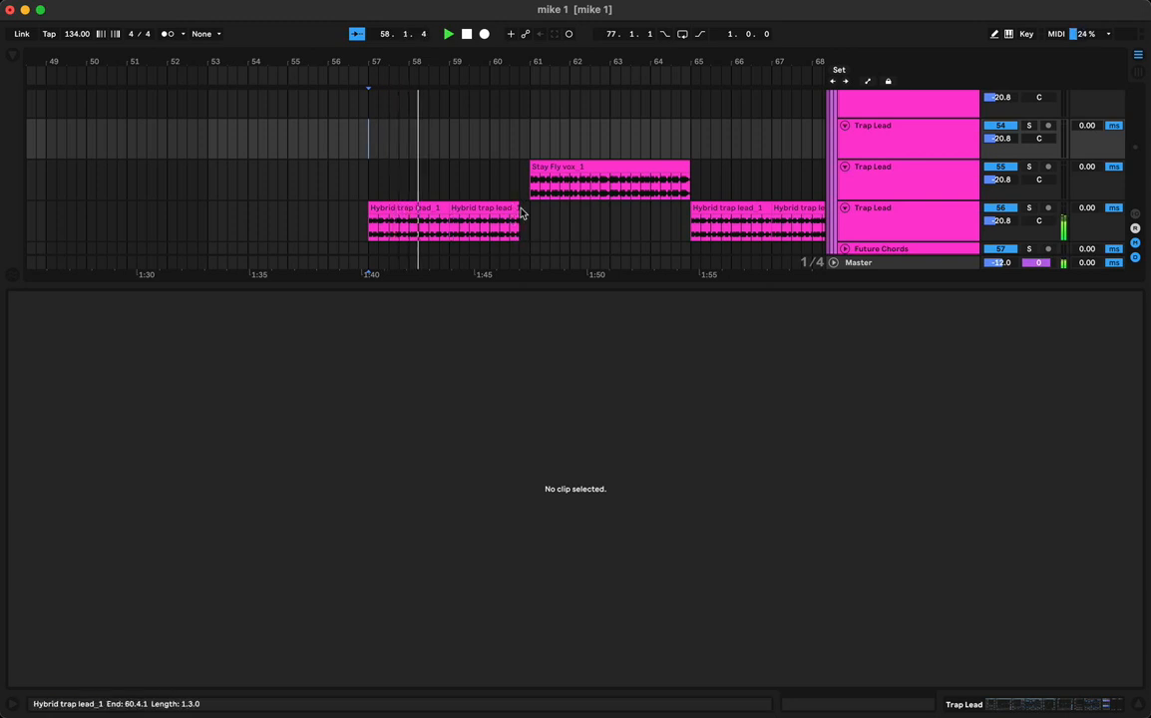
pyautogui.moveTo(532, 168); pyautogui.dragTo(542, 168)
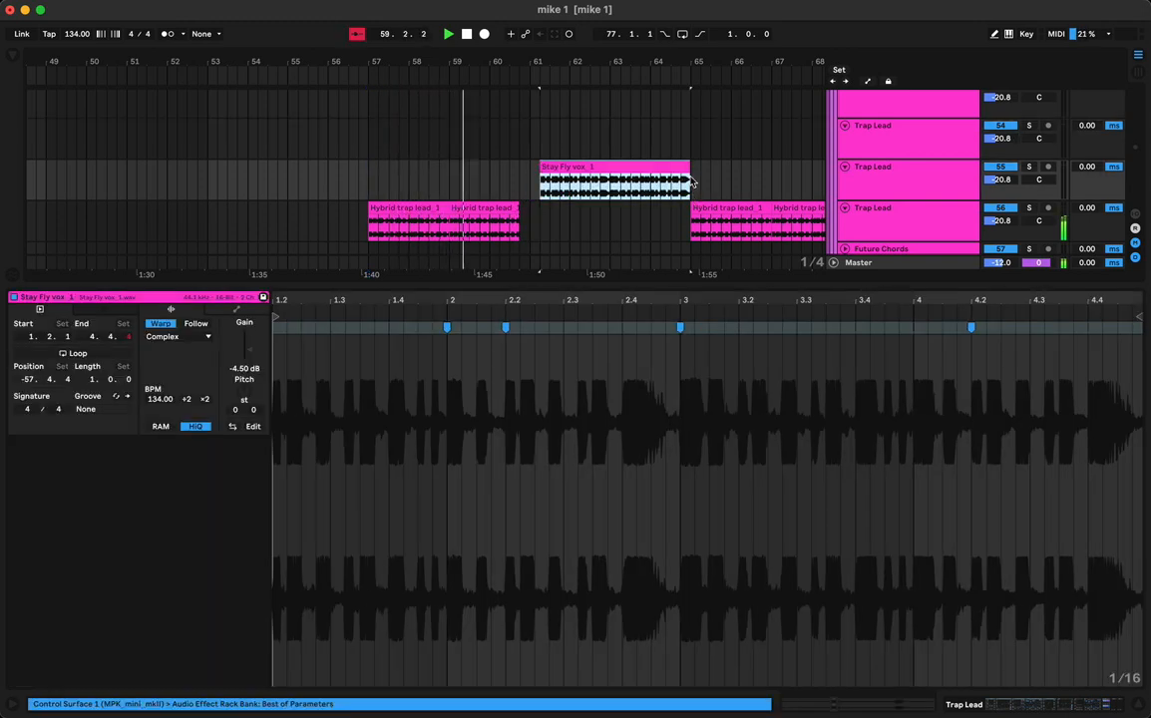
pyautogui.hscroll(3, 615, 175)
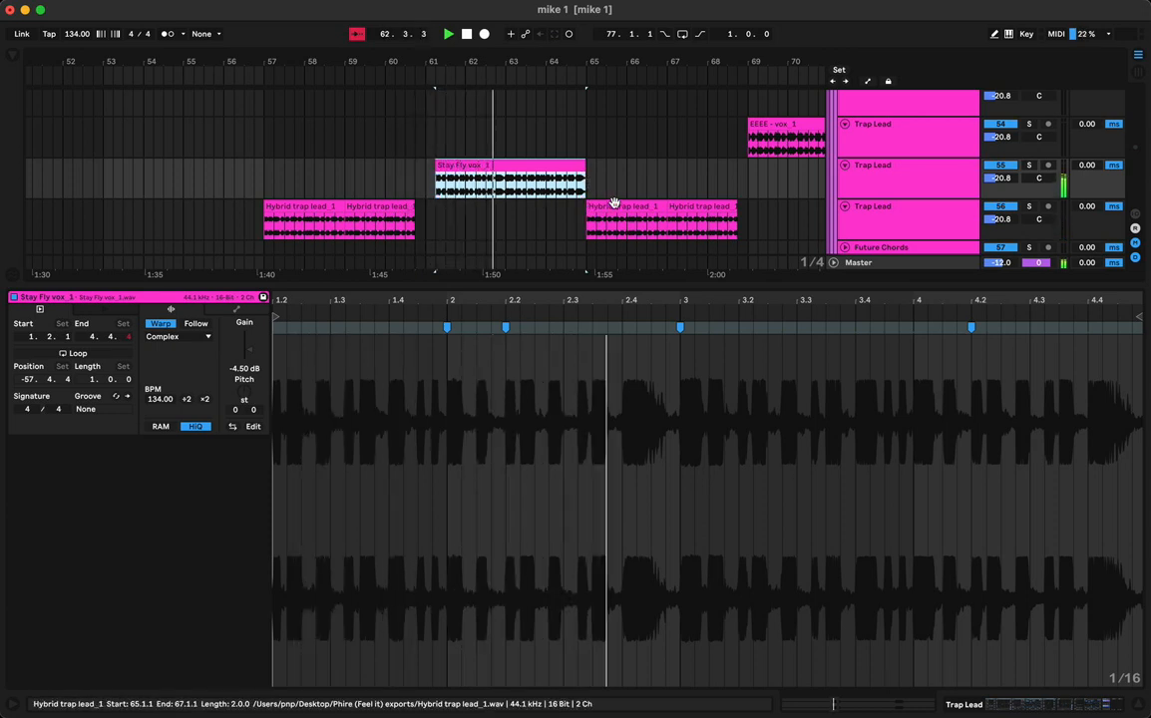
pyautogui.click(753, 128)
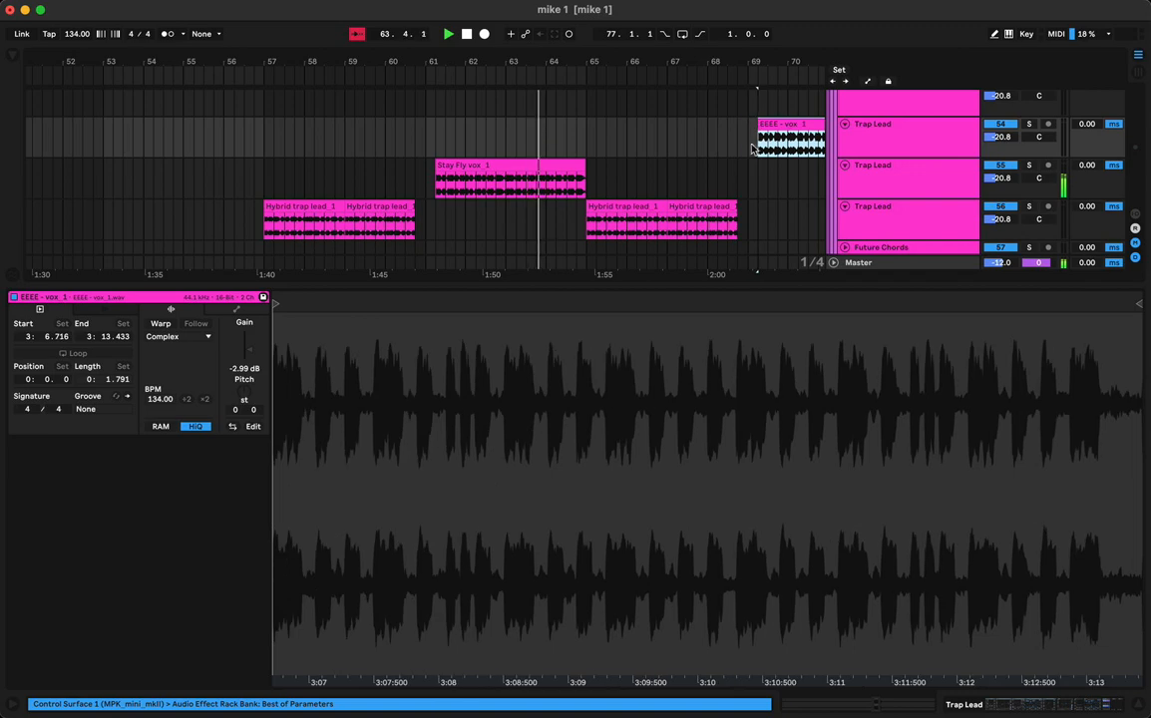
pyautogui.moveTo(516, 62); pyautogui.dragTo(516, 28)
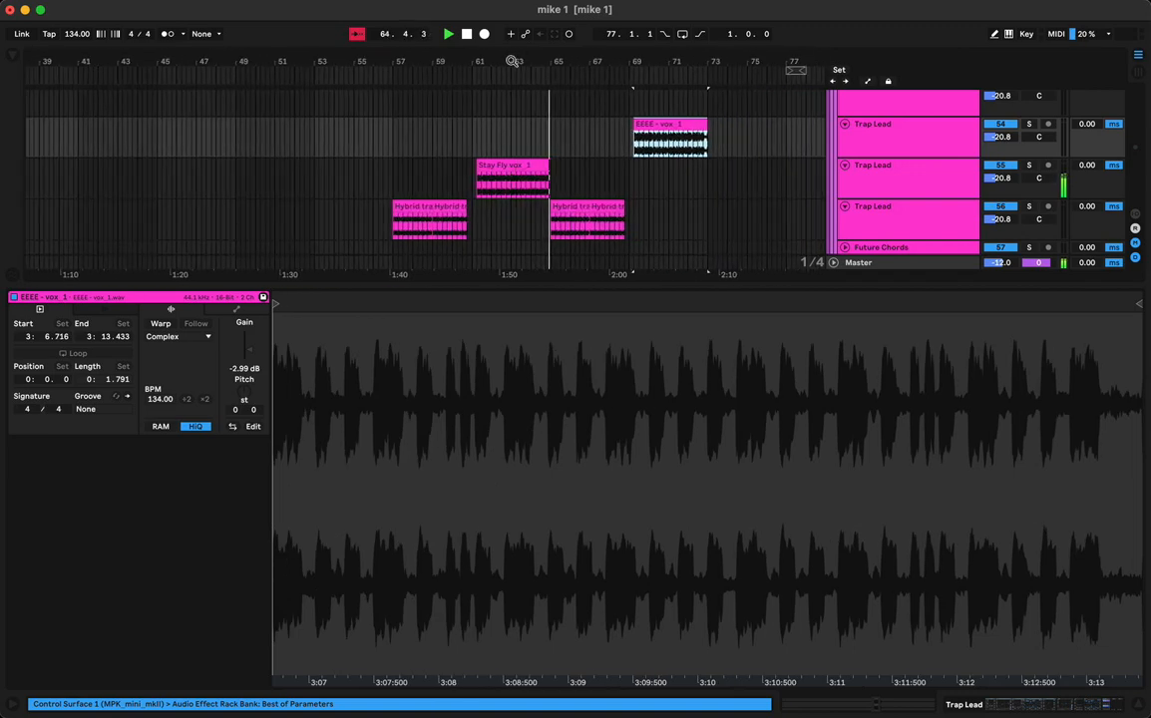
pyautogui.click(395, 147)
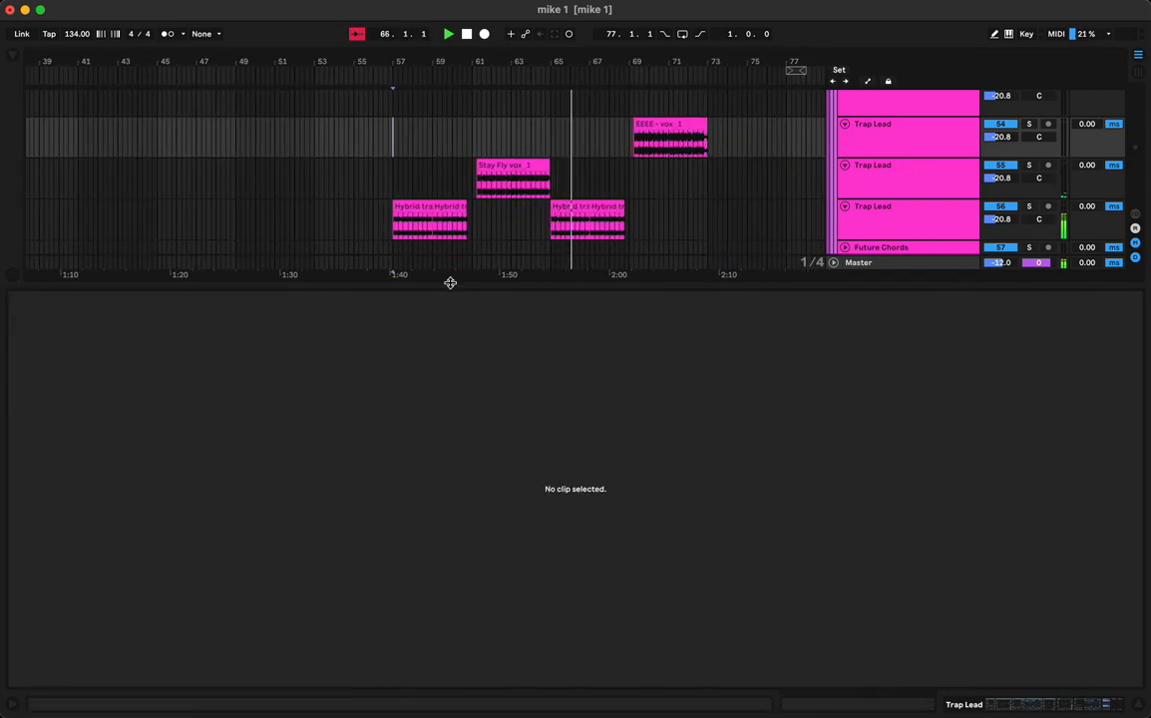
# Insert a one-beat MIDI clip at 56.4.1 on Intro Sub (M) and audition the A3 note in its piano roll before playing the drop
pyautogui.press('super+alt+l')
pyautogui.scroll(4, 432, 339)
pyautogui.scroll(10, 430, 342)
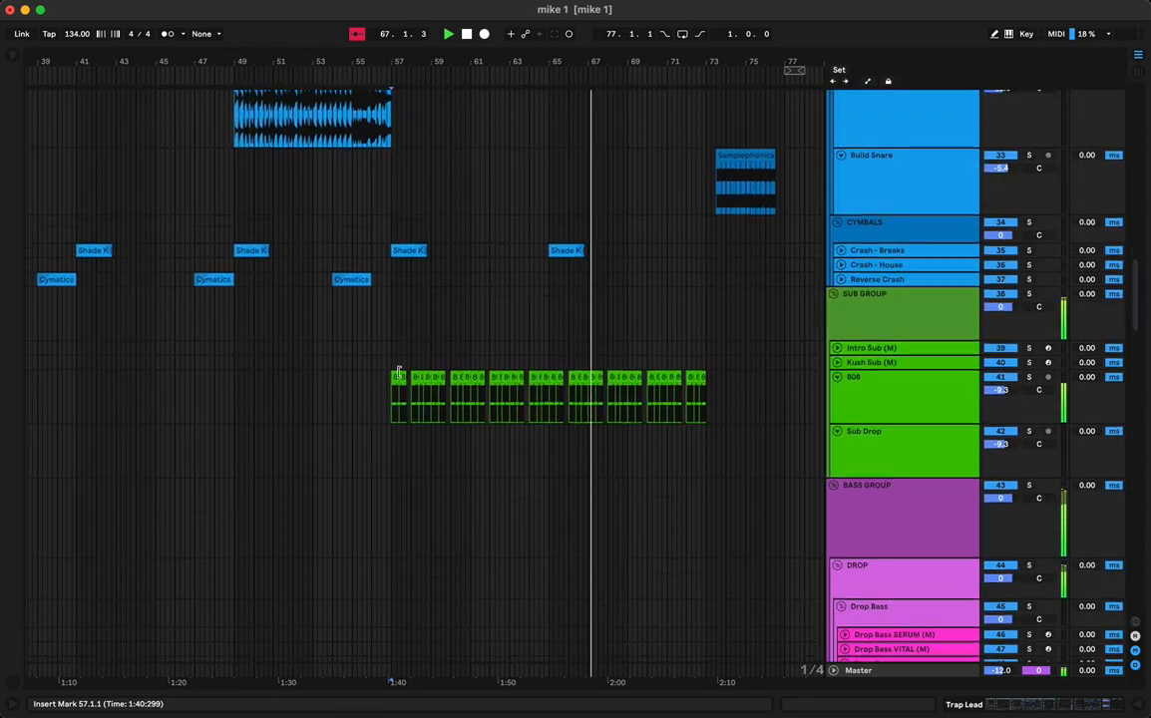
pyautogui.press('super+alt+l')
pyautogui.press('space')
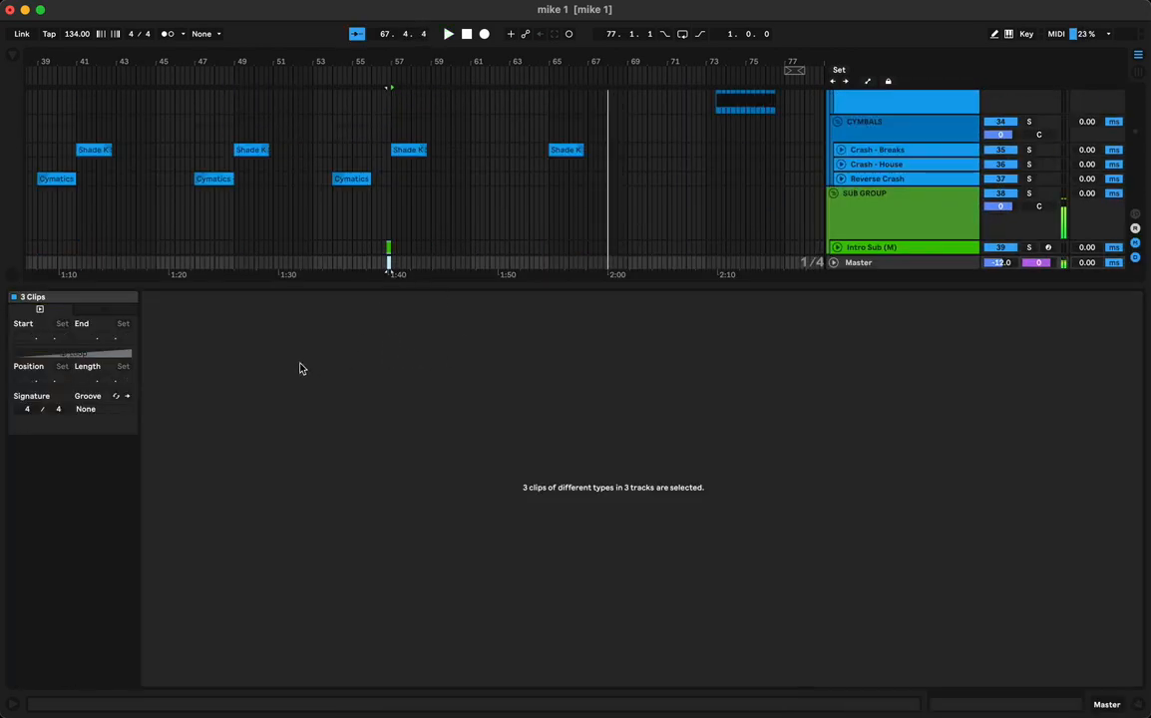
pyautogui.click(388, 247)
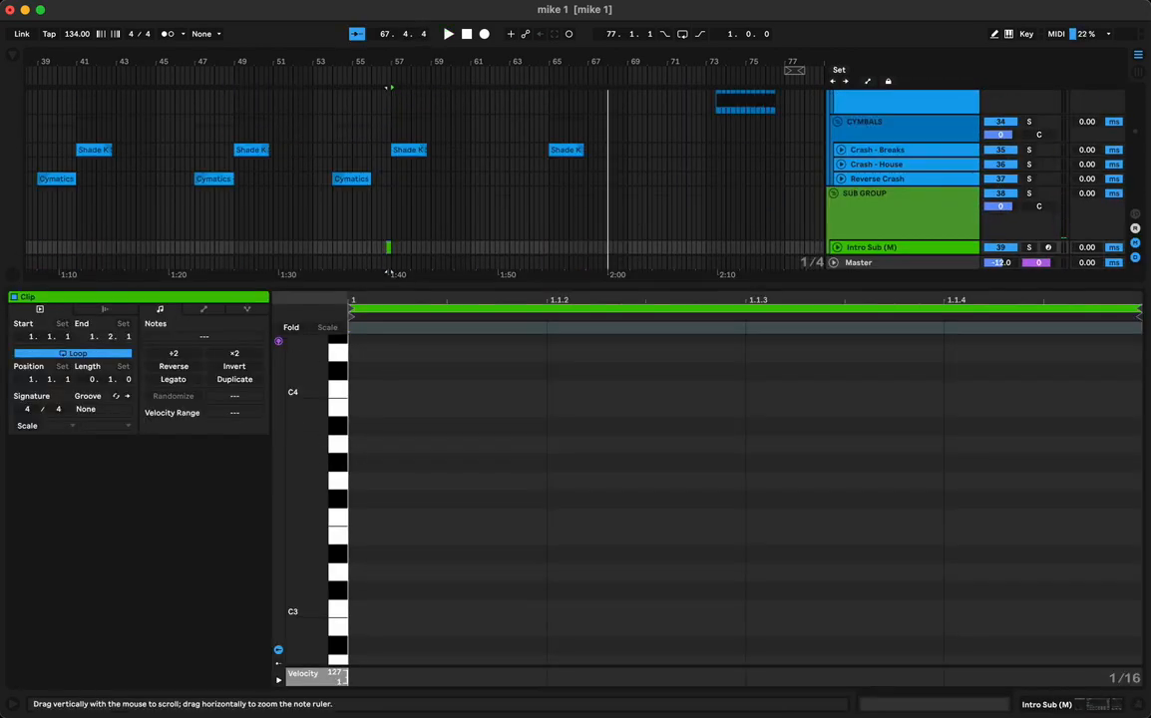
pyautogui.click(333, 447)
pyautogui.press('space')
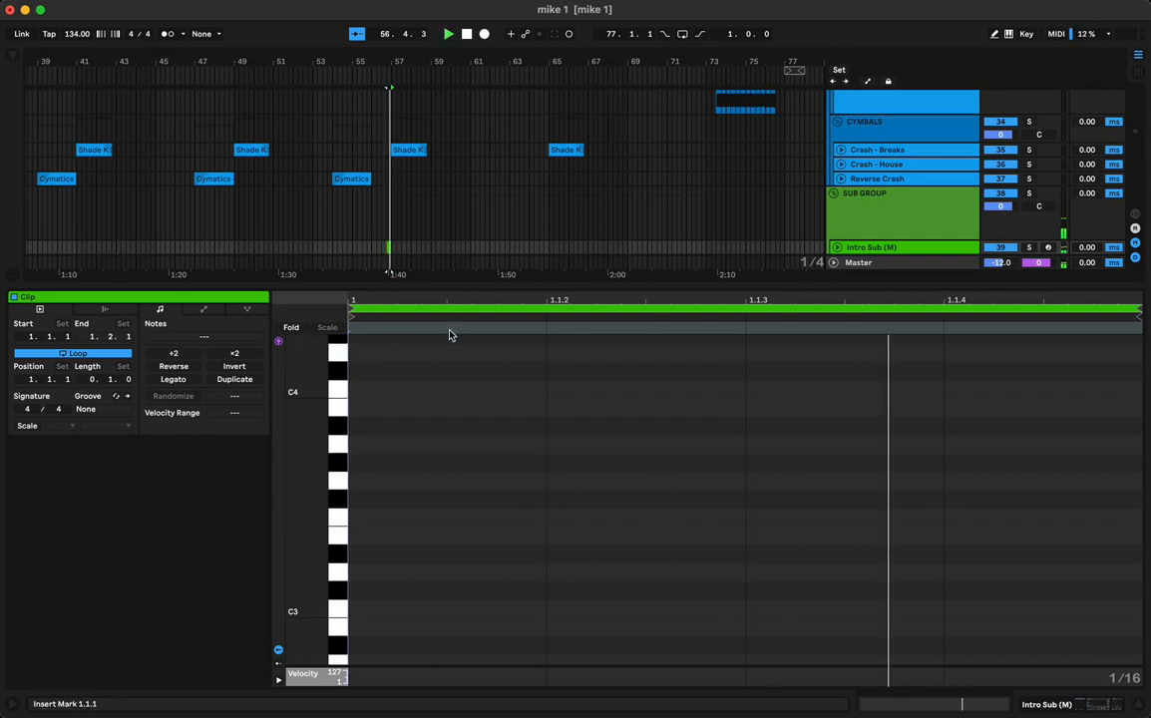
pyautogui.moveTo(439, 284); pyautogui.dragTo(439, 699)
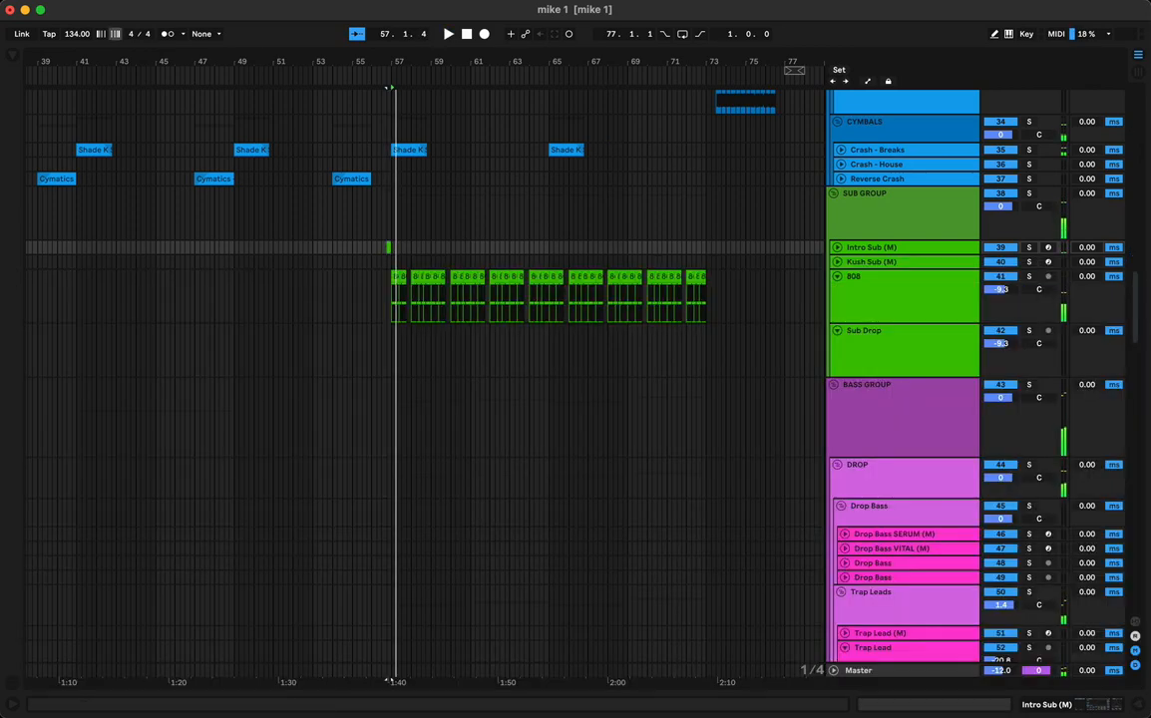
# Search the ONE SHOT - MELODY folder for "_A_bass" and widen the browser to show full sample names
pyautogui.click(9, 50)
pyautogui.write('_A_bass')
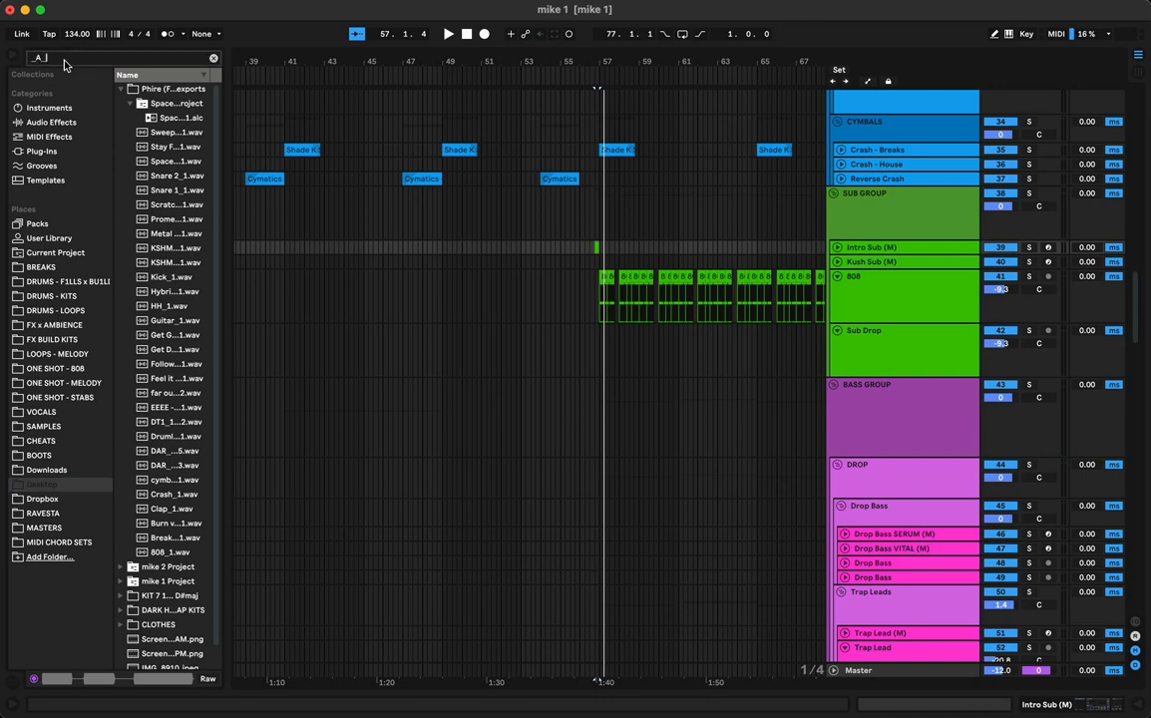
pyautogui.click(60, 397)
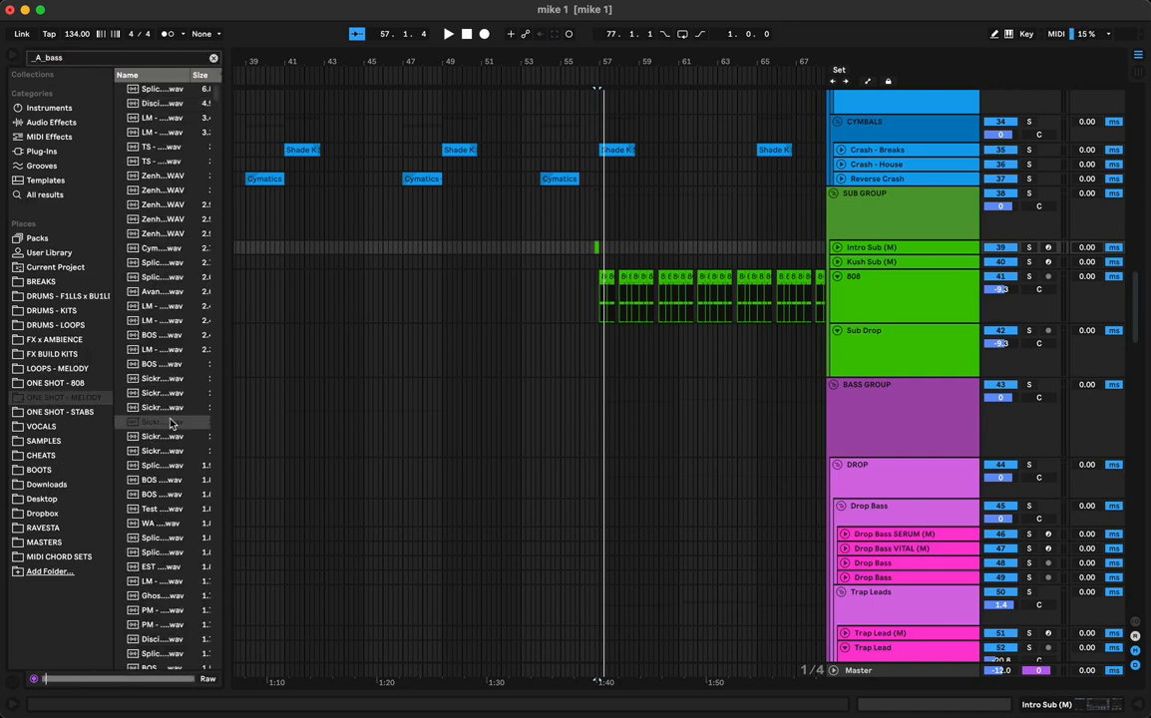
pyautogui.moveTo(224, 428); pyautogui.dragTo(351, 420)
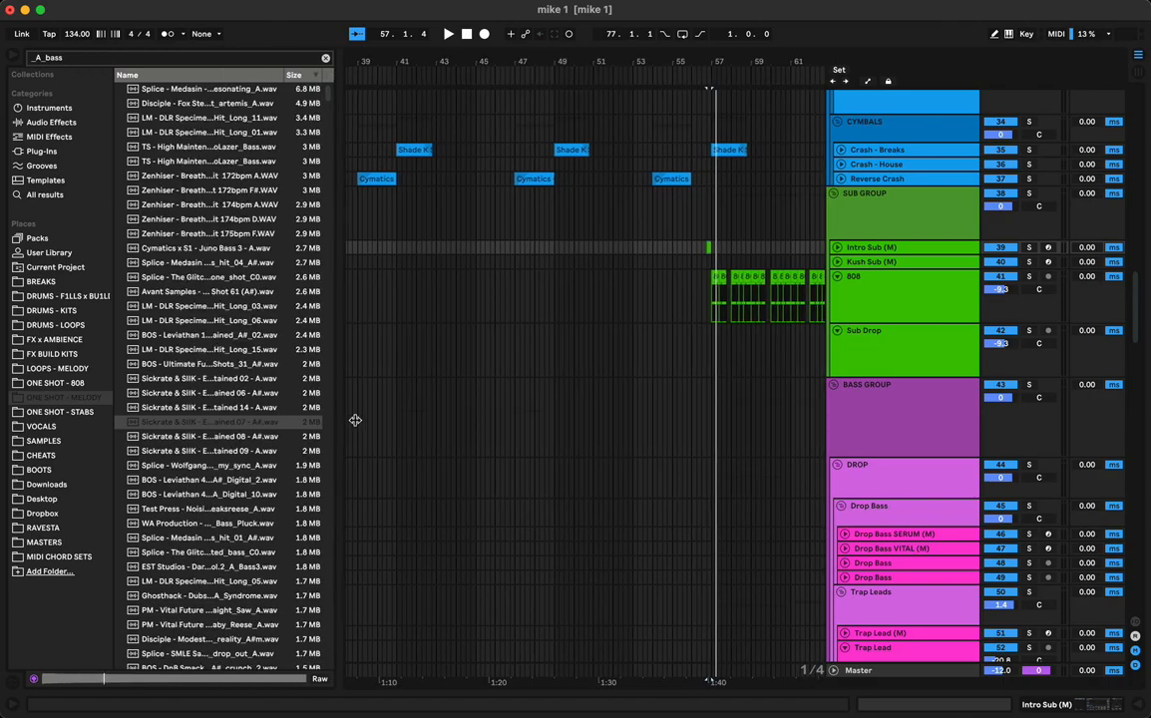
# Audition the _A_bass one-shots while working down the results from the largest files towards the 210 KB ones
pyautogui.scroll(-15, 205, 387)
pyautogui.scroll(-20, 220, 504)
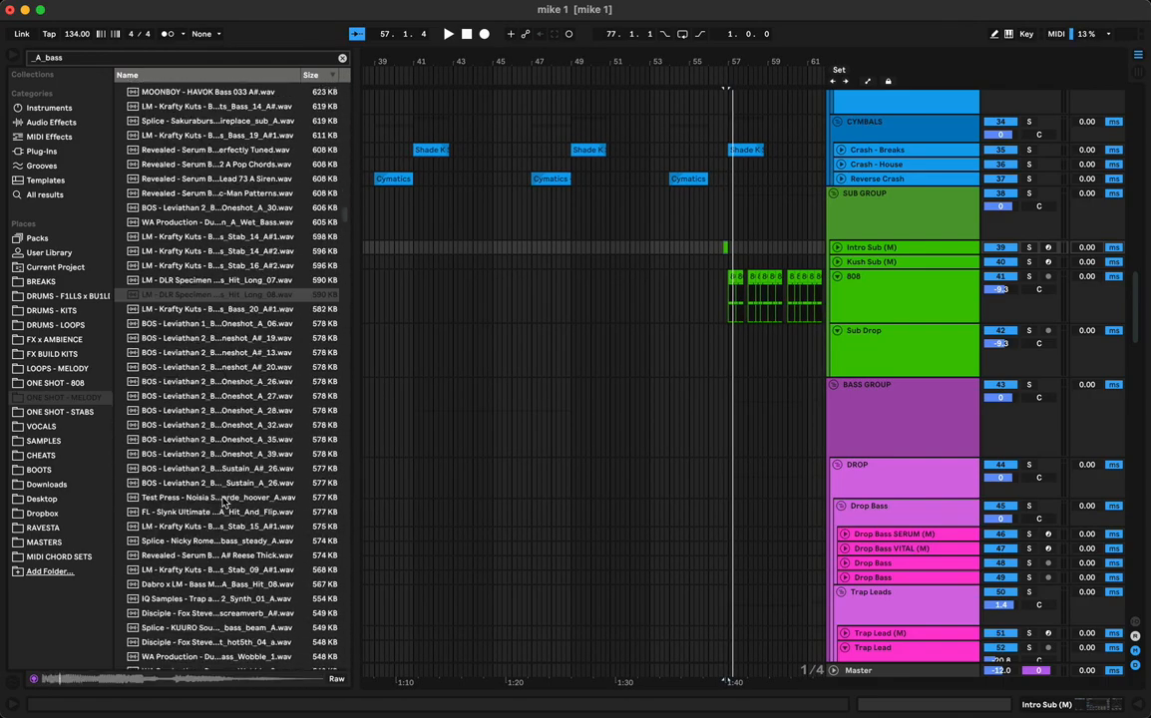
pyautogui.scroll(-10, 219, 502)
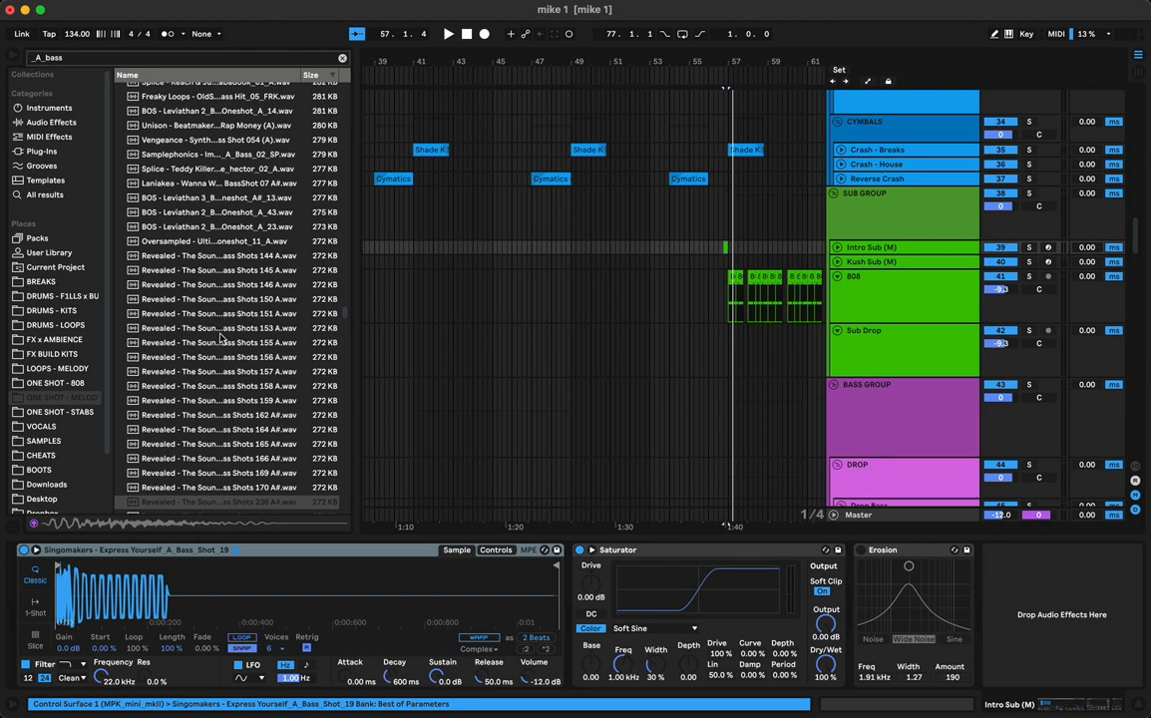
pyautogui.scroll(-20, 221, 337)
pyautogui.click(221, 335)
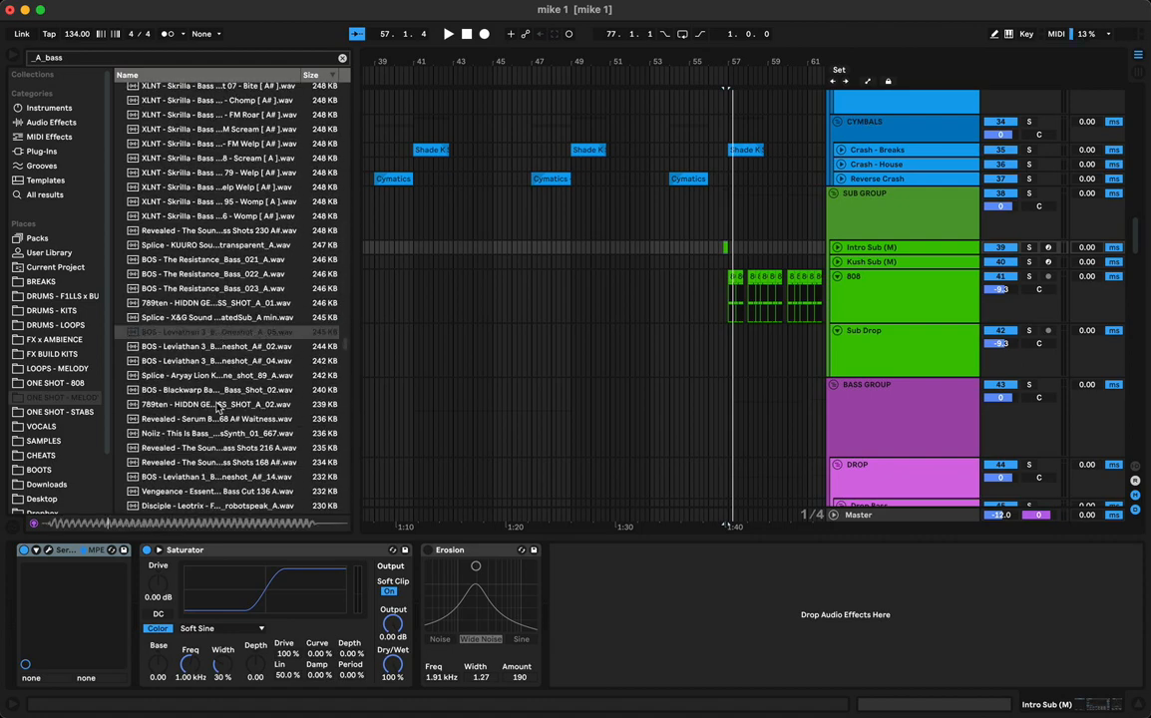
pyautogui.click(221, 407)
pyautogui.scroll(-2, 227, 399)
pyautogui.scroll(-10, 225, 394)
pyautogui.click(209, 386)
pyautogui.scroll(-1, 215, 299)
pyautogui.click(205, 266)
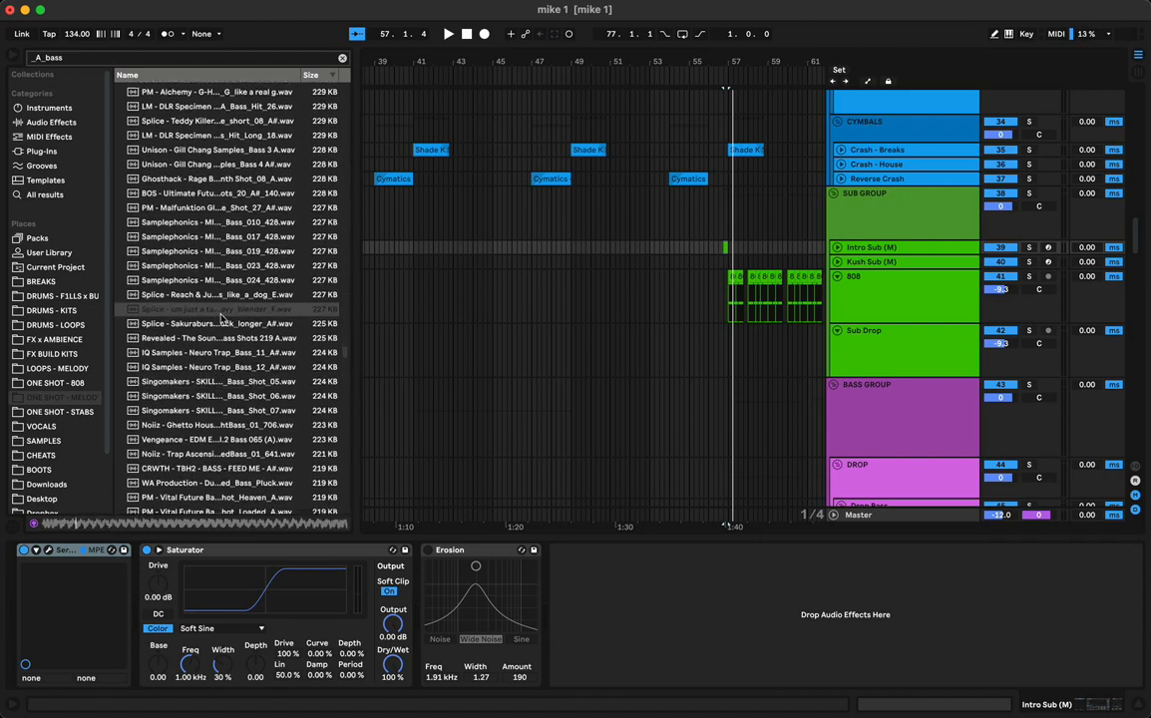
pyautogui.scroll(-20, 203, 351)
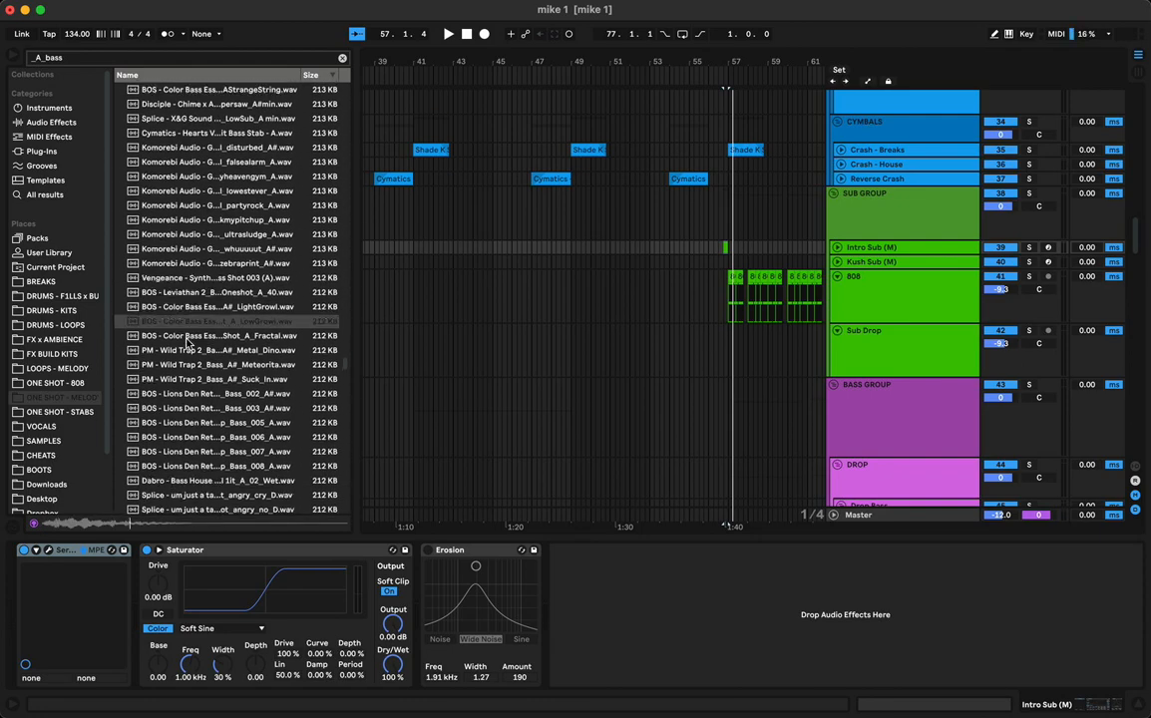
# Compare the short bass one-shots of about 176 to 183 KB, including the Leviathan, Teddy Killers, Zenhiser and Gravitas Create samples
pyautogui.scroll(-15, 186, 343)
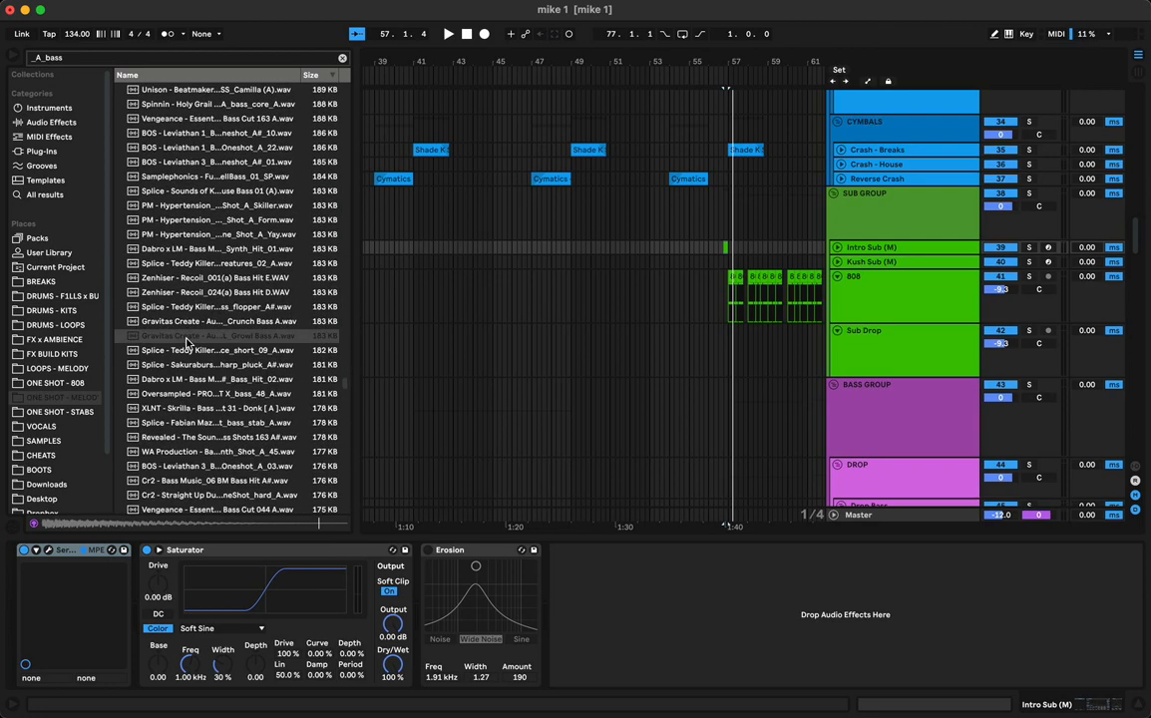
pyautogui.click(185, 340)
pyautogui.click(190, 276)
pyautogui.click(200, 199)
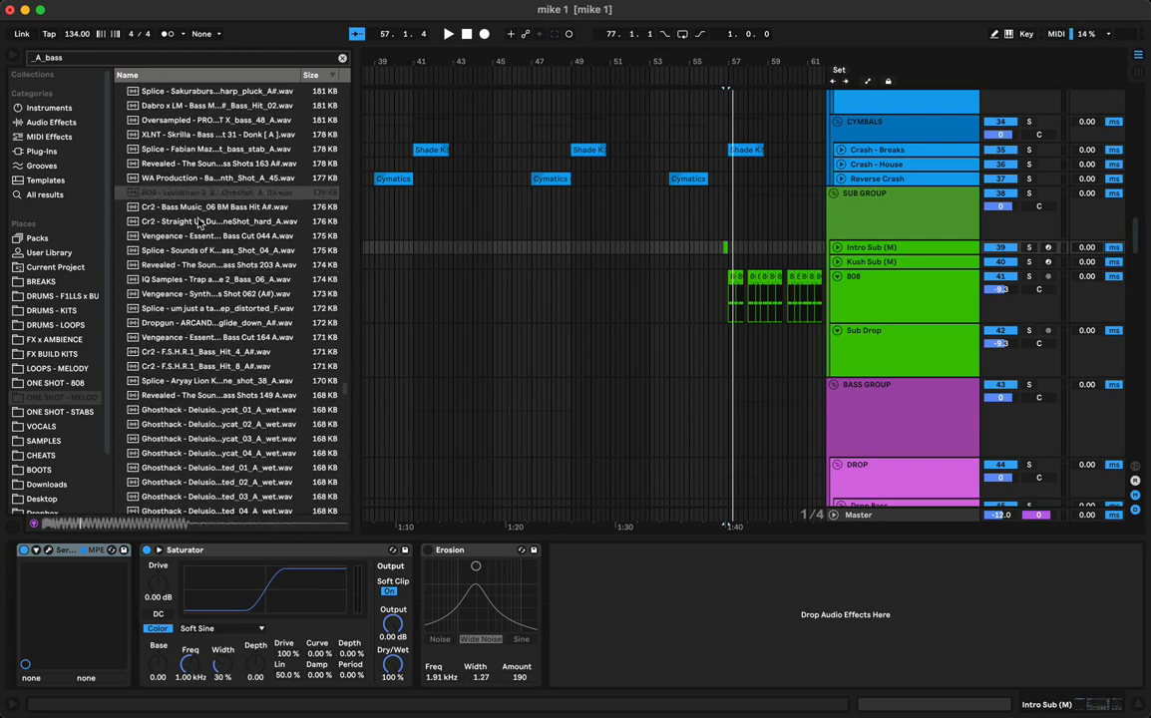
pyautogui.scroll(4, 202, 203)
pyautogui.click(202, 190)
pyautogui.click(203, 158)
pyautogui.click(205, 143)
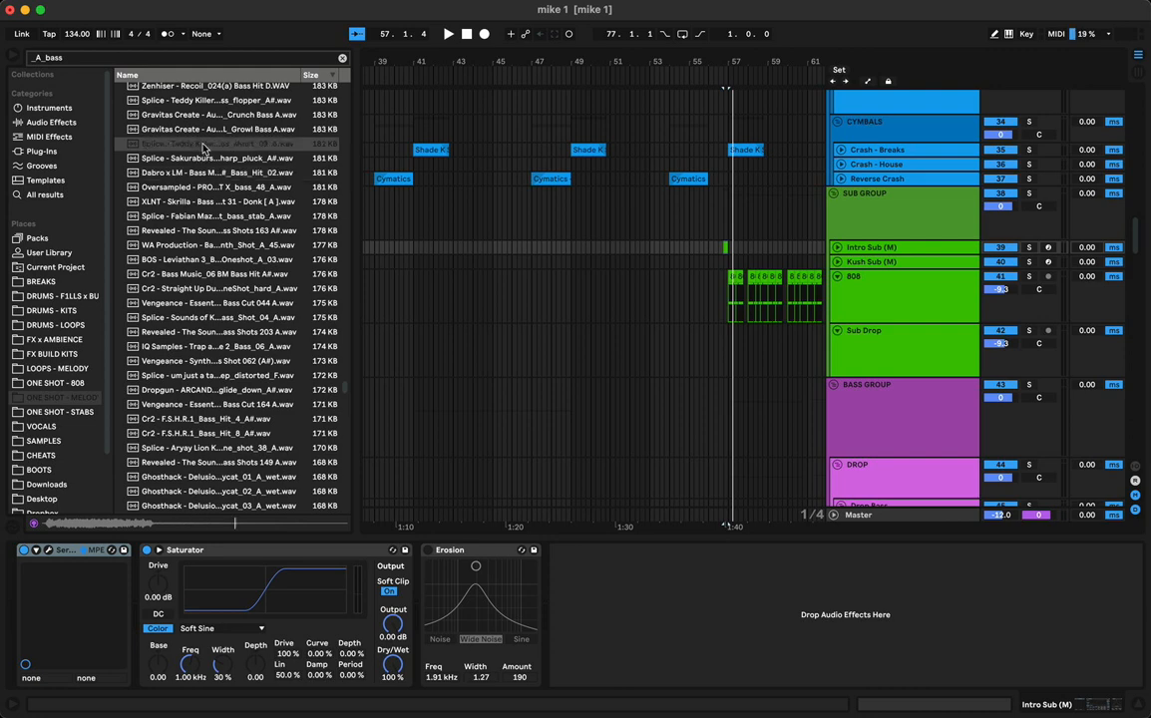
pyautogui.scroll(5, 203, 154)
pyautogui.click(204, 184)
pyautogui.click(197, 159)
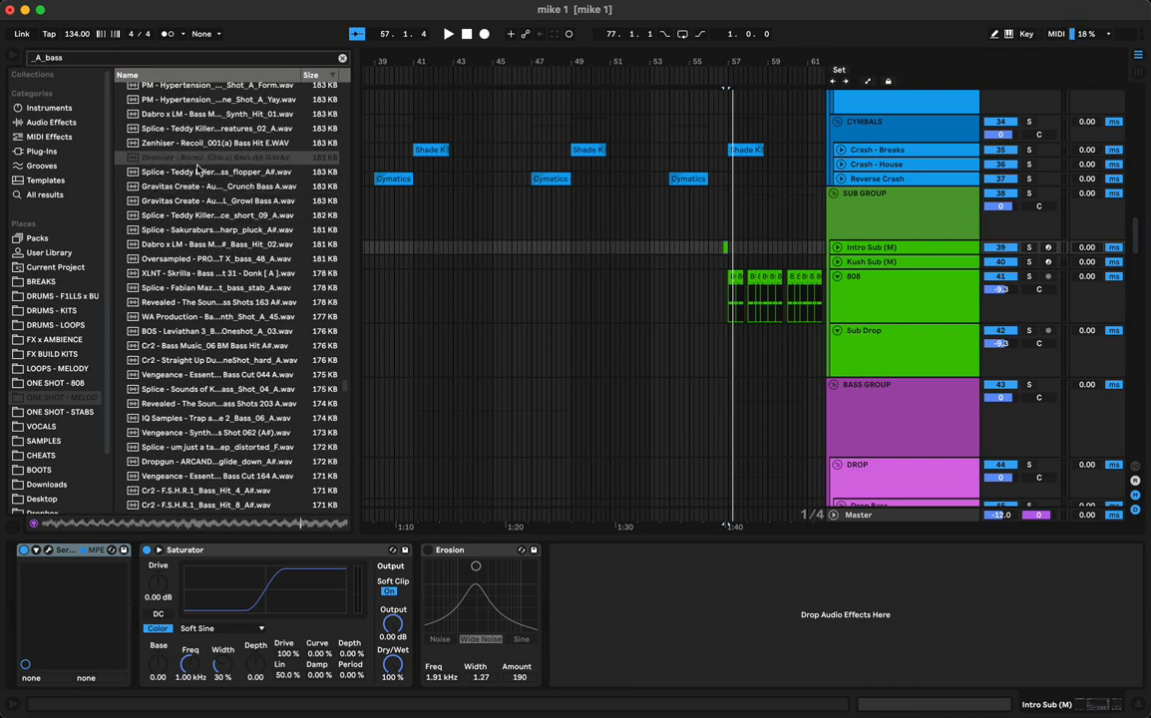
pyautogui.click(199, 174)
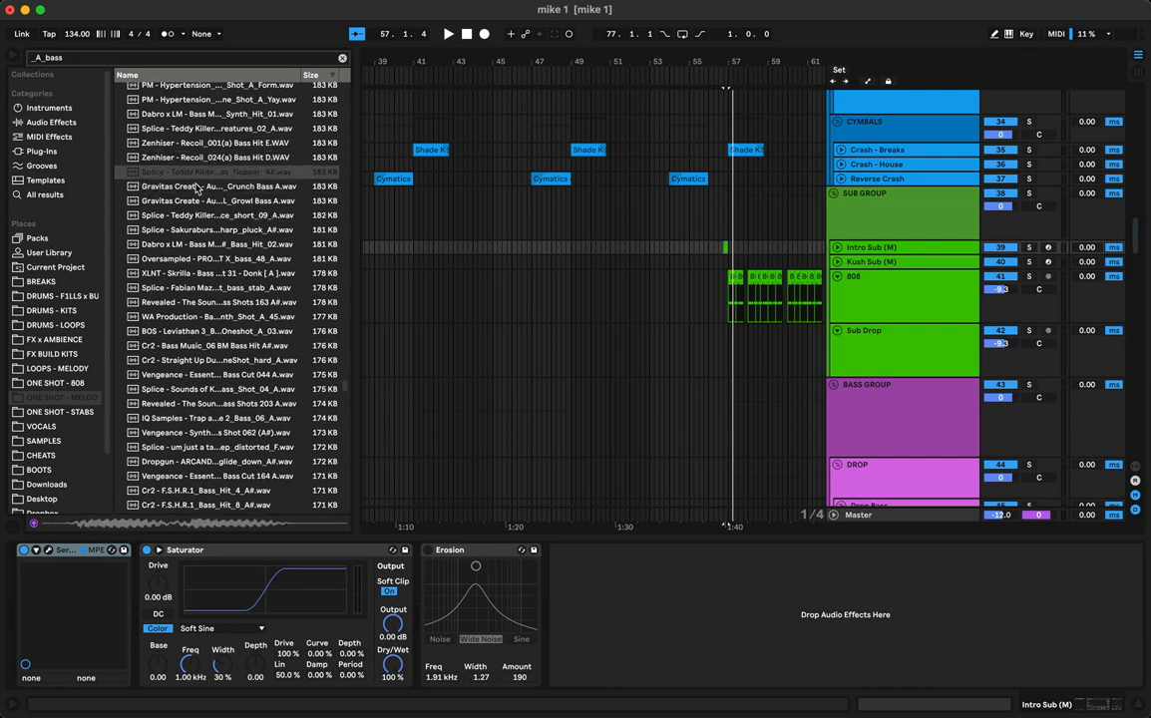
pyautogui.click(197, 187)
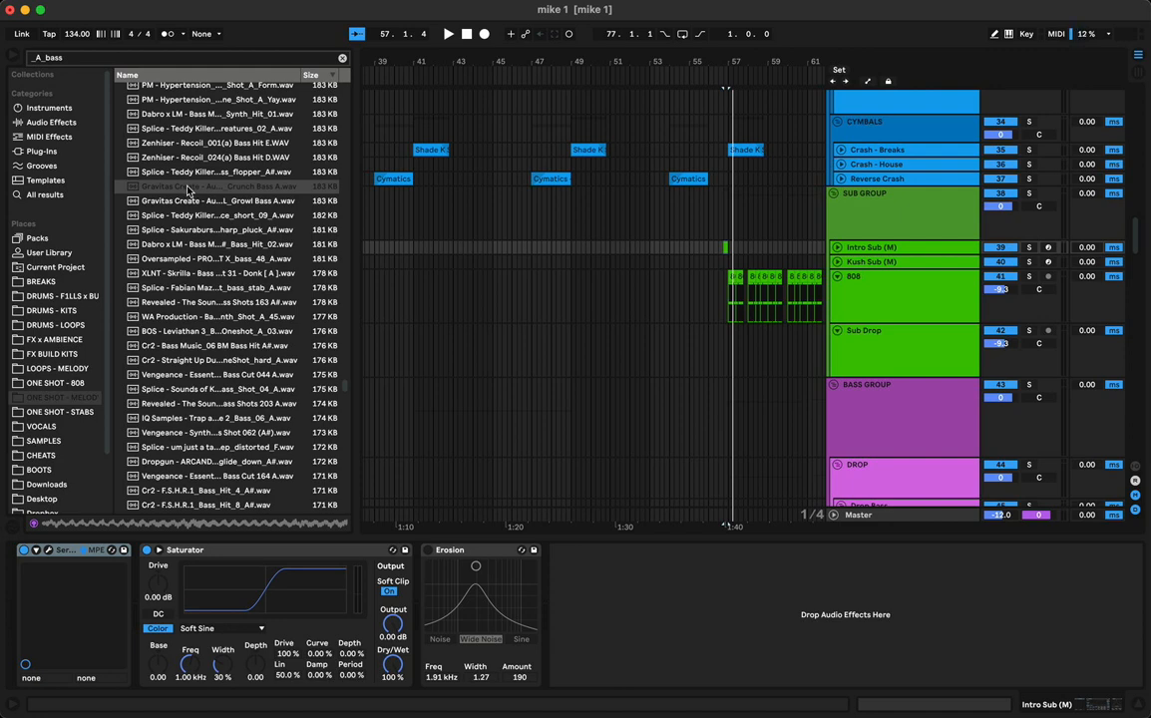
# Place the Gravitas Create Crunch Bass A sample at 57.1.1 on the first Drop Bass audio track, unfold that track and play it
pyautogui.moveTo(189, 187); pyautogui.dragTo(726, 386)
pyautogui.press('space')
pyautogui.hscroll(4, 722, 390)
pyautogui.press('space')
pyautogui.click(845, 384)
pyautogui.press('space')
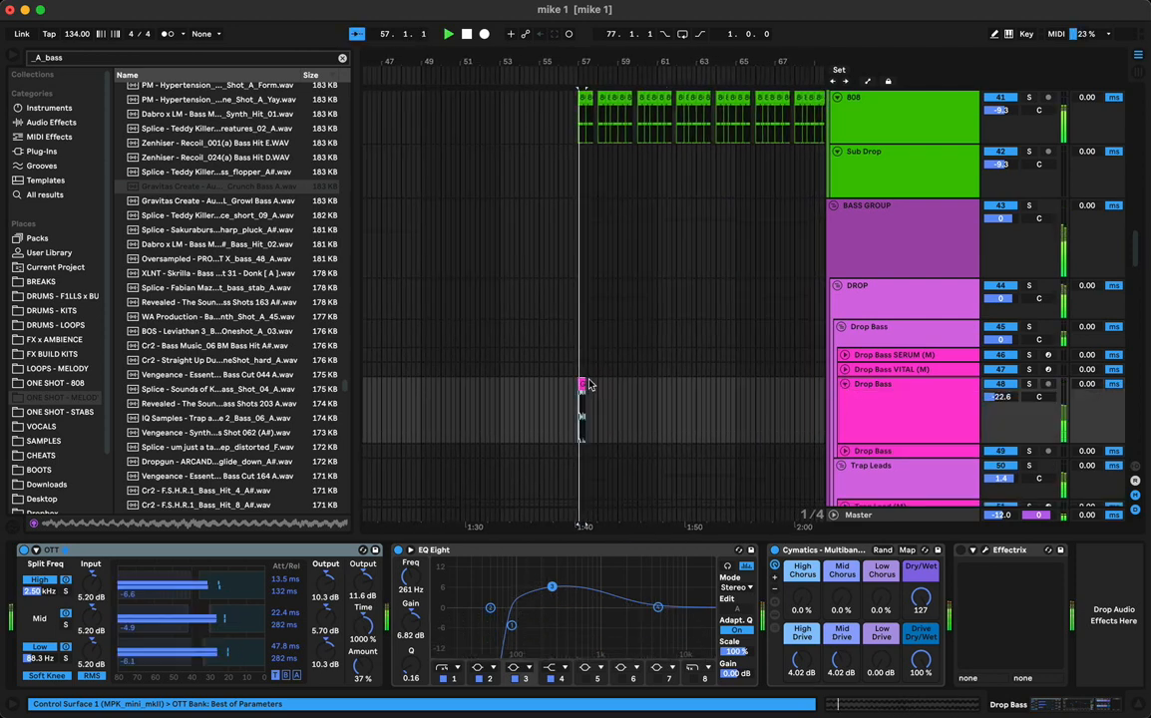
# Turn on warping for the Crunch Bass A clip on the Drop Bass track and play it back
pyautogui.click(585, 385)
pyautogui.doubleClick(584, 385)
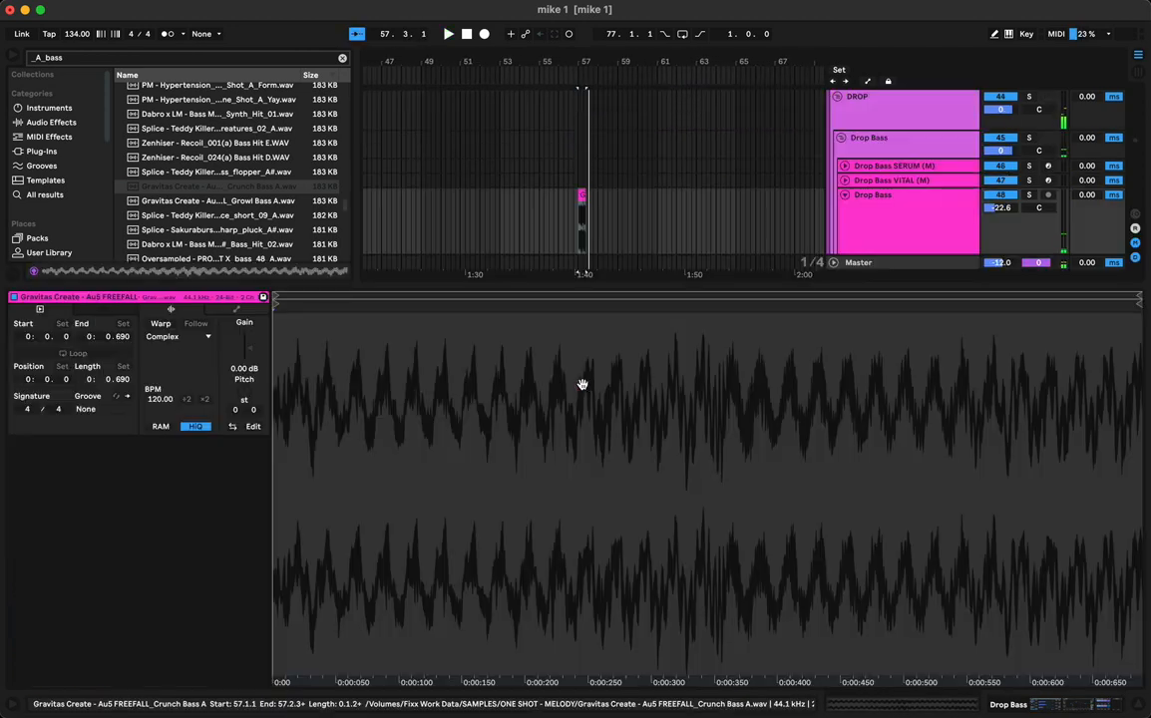
pyautogui.click(160, 325)
pyautogui.press('space')
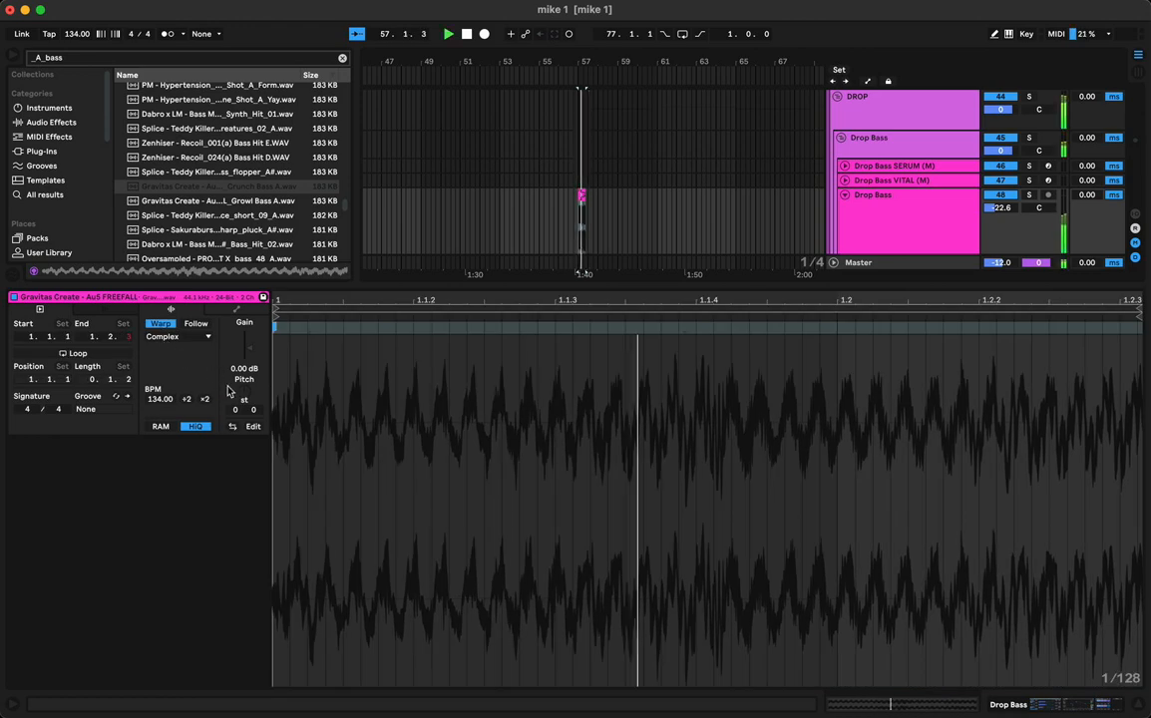
# Transpose the Crunch Bass A clip up 4 semitones and switch its warp mode to Tones
pyautogui.press('space')
pyautogui.press('Up')
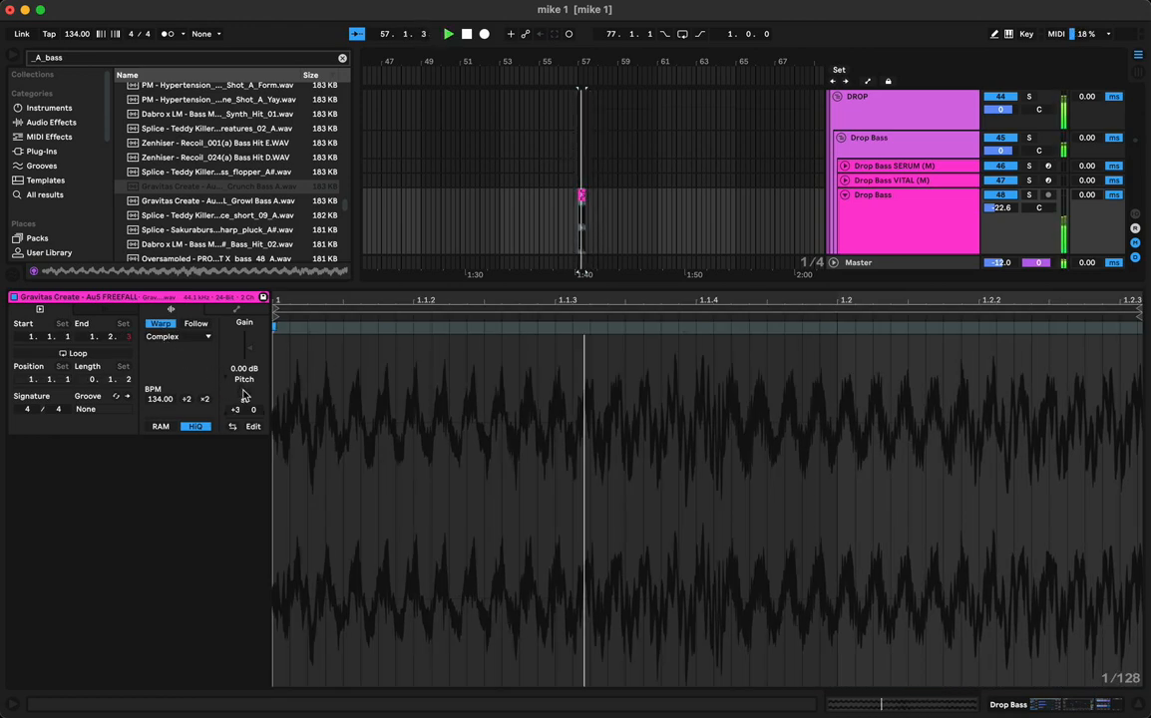
pyautogui.press('Up')
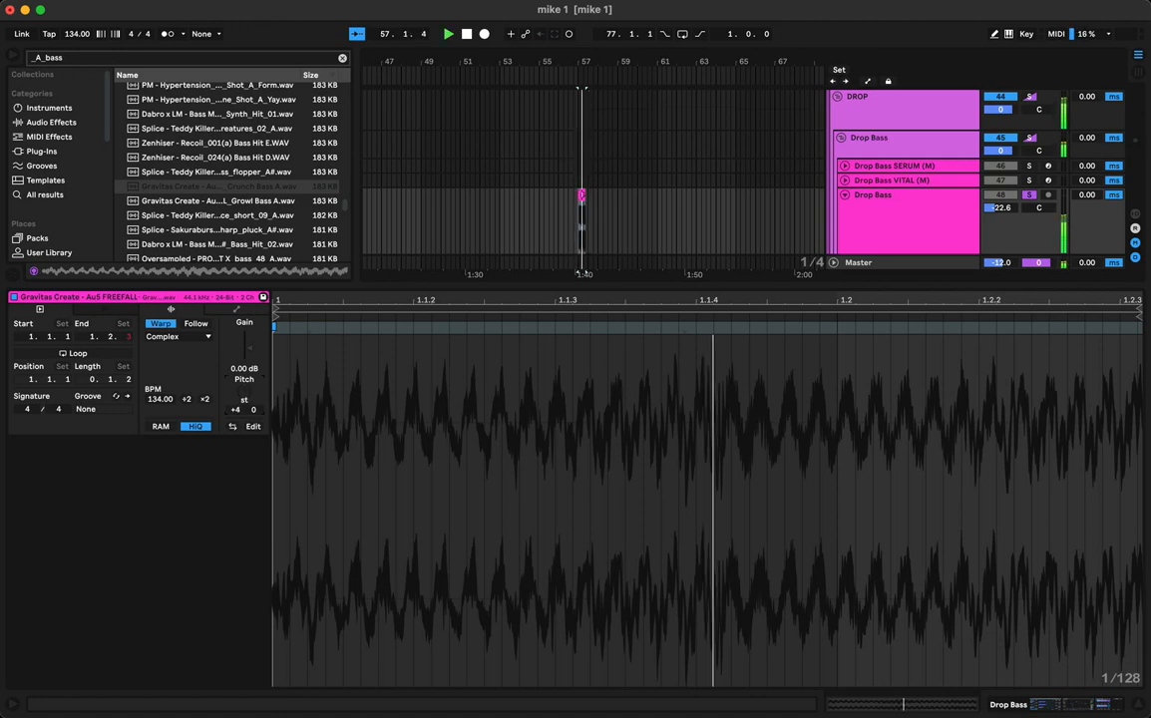
pyautogui.click(178, 336)
pyautogui.click(169, 359)
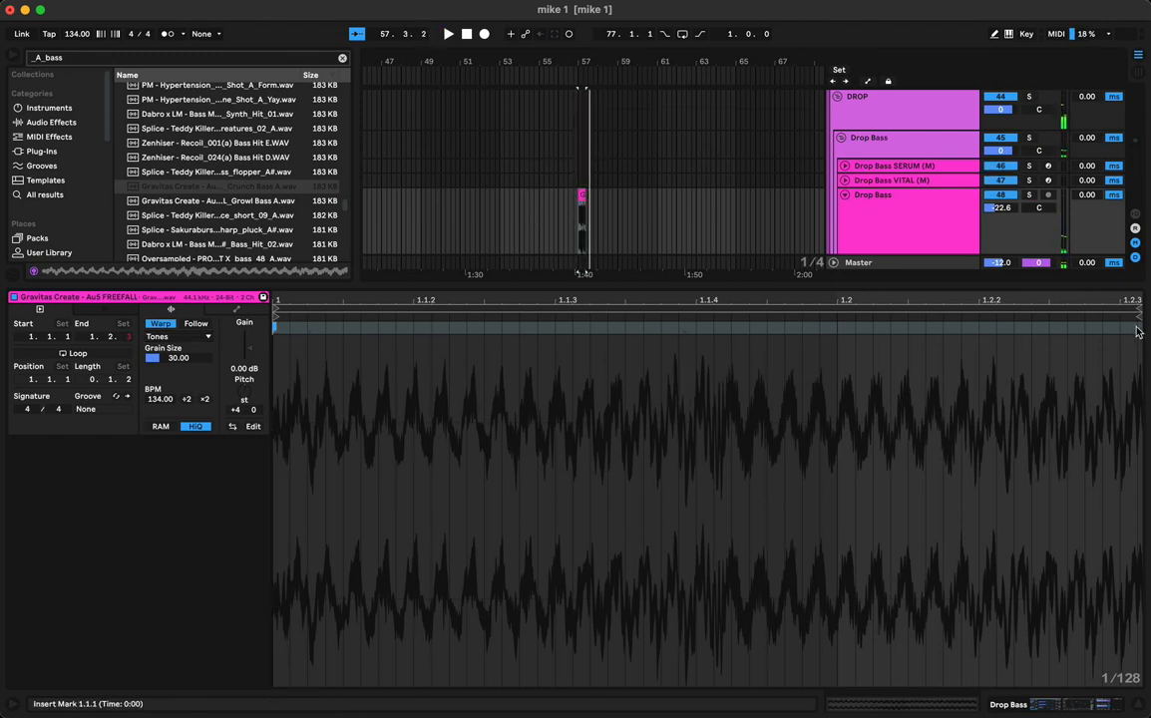
# Compress the Crunch Bass A clip by pulling its end back to just past beat 1.2 with a warp marker
pyautogui.moveTo(1139, 325); pyautogui.dragTo(981, 350)
pyautogui.moveTo(916, 353)
pyautogui.mouseDown()
pyautogui.moveTo(858, 355)
pyautogui.moveTo(903, 358)
pyautogui.mouseUp()
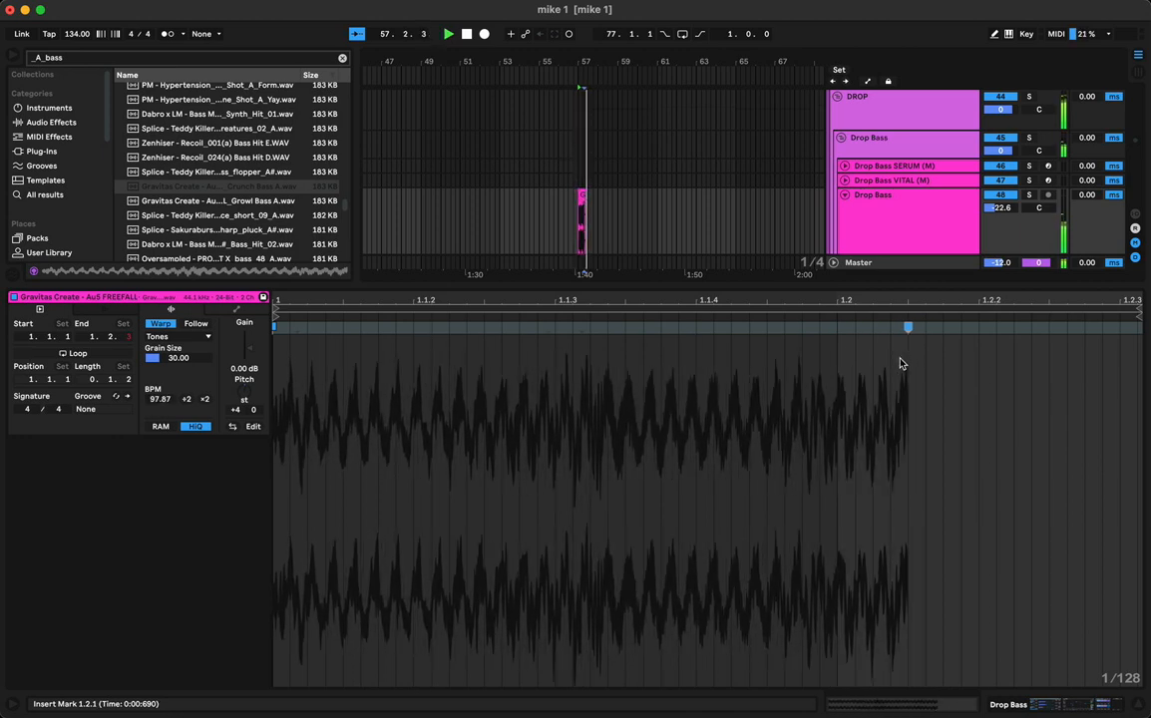
pyautogui.press('space')
# Move the Crunch Bass A clip, trimmed to one beat, into bar 58 and place the Teddy Killerz short_bass_flopper_A# sample at 57.1.1
pyautogui.moveTo(576, 61); pyautogui.dragTo(771, 196)
pyautogui.click(166, 171)
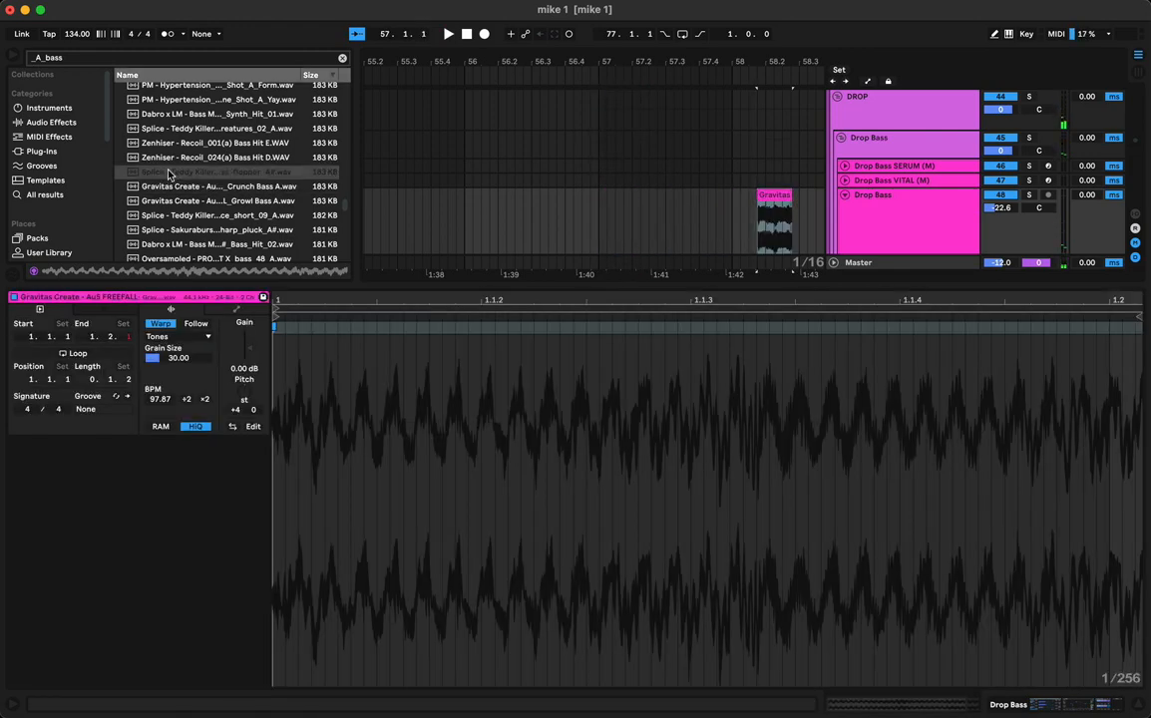
pyautogui.moveTo(197, 188); pyautogui.dragTo(603, 199)
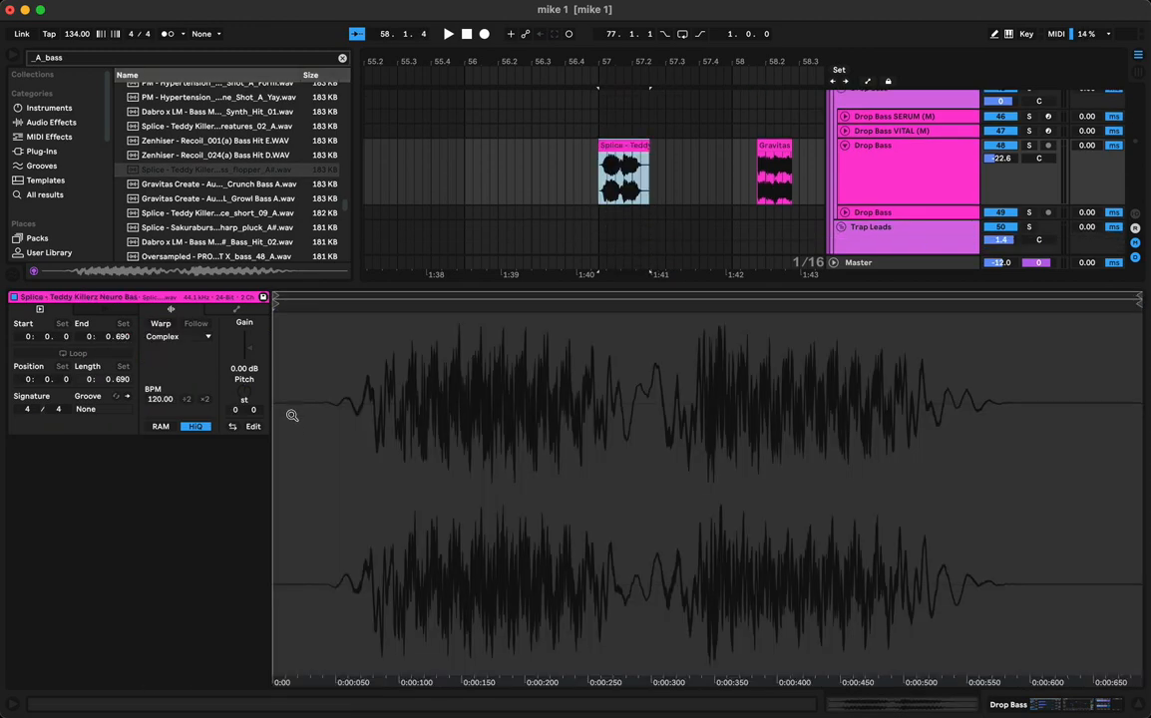
# Warp the flopper clip with 1.1.1 at its attack and its tail at 1.2, transposed -1 semitone with -0.48 dB gain
pyautogui.click(161, 325)
pyautogui.rightClick(368, 337)
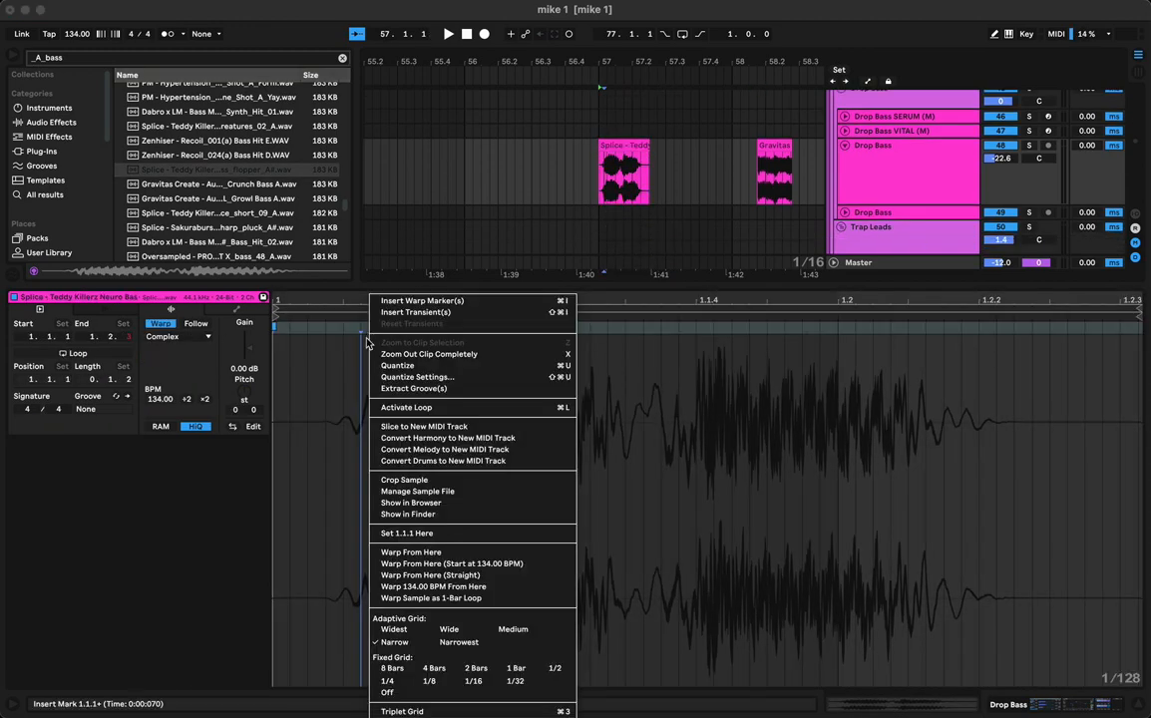
pyautogui.click(381, 532)
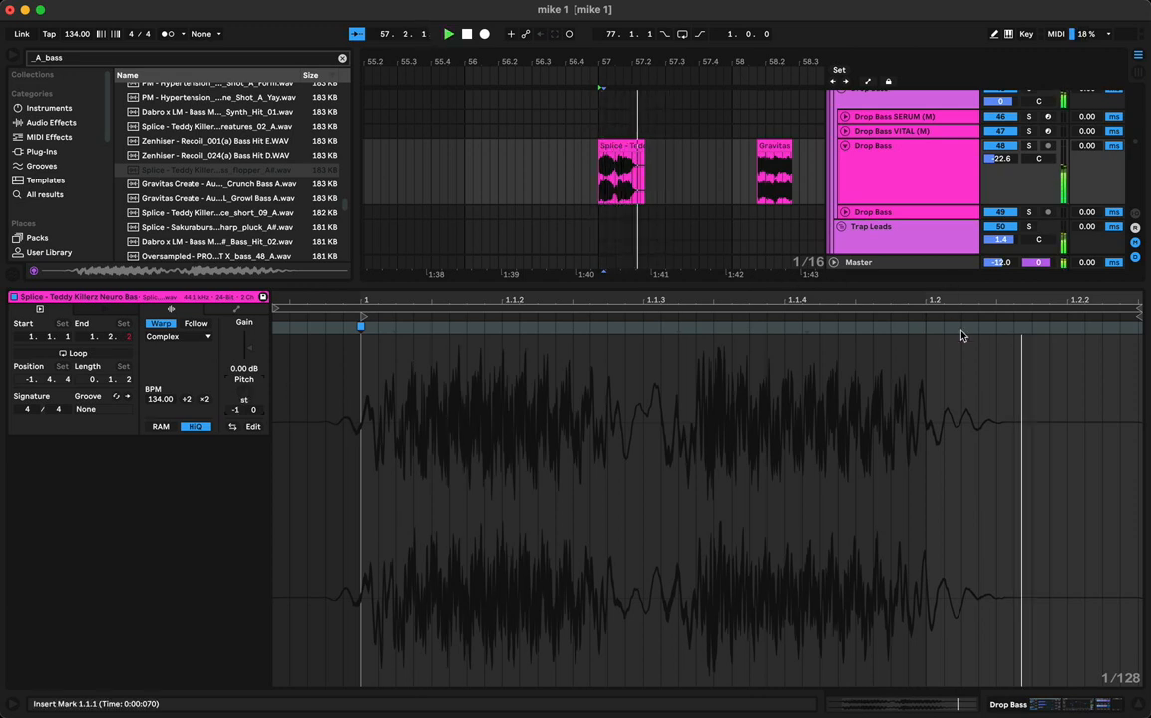
pyautogui.moveTo(986, 332)
pyautogui.mouseDown()
pyautogui.moveTo(913, 329)
pyautogui.moveTo(925, 329)
pyautogui.mouseUp()
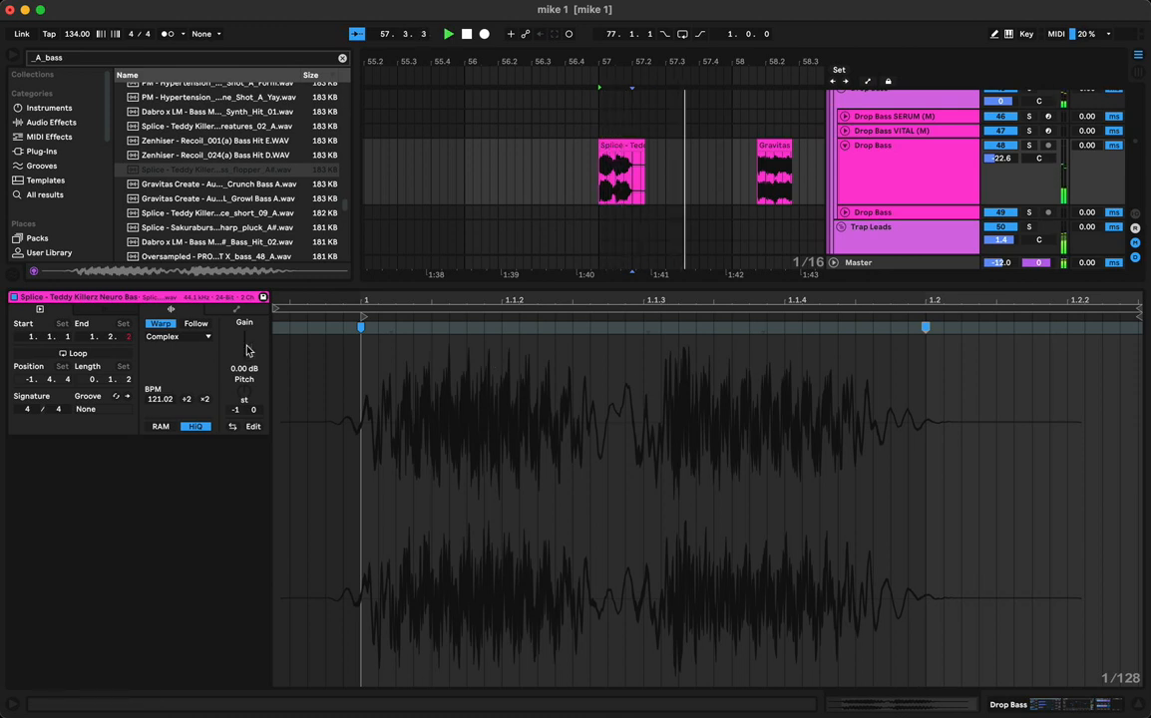
pyautogui.moveTo(247, 350); pyautogui.dragTo(247, 361)
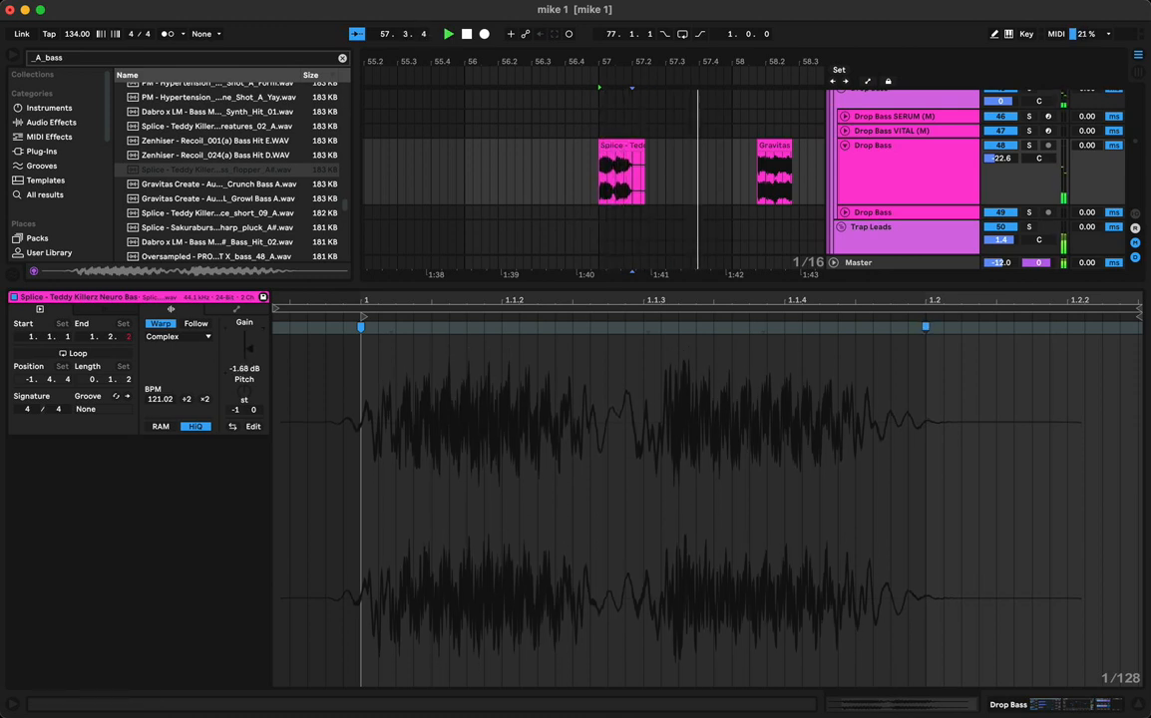
# Move the flopper clip to 57.4.3 and shift the Crunch Bass A clip to the last beat of bar 58
pyautogui.moveTo(634, 147); pyautogui.dragTo(727, 149)
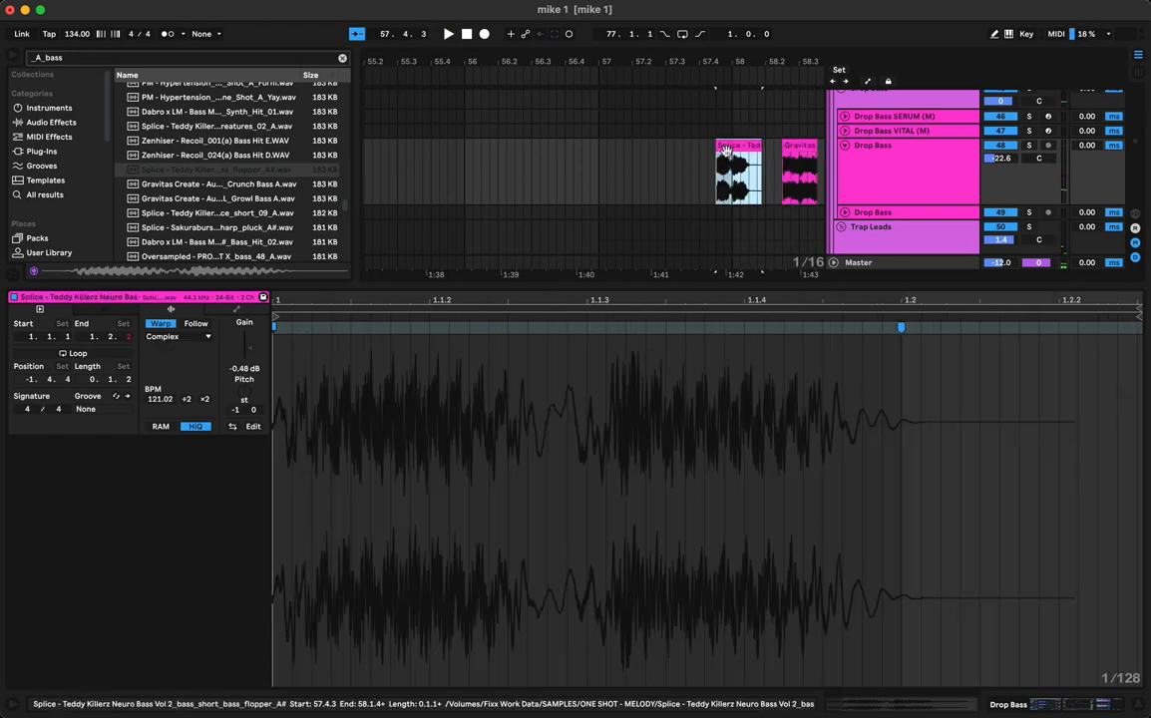
pyautogui.click(665, 175)
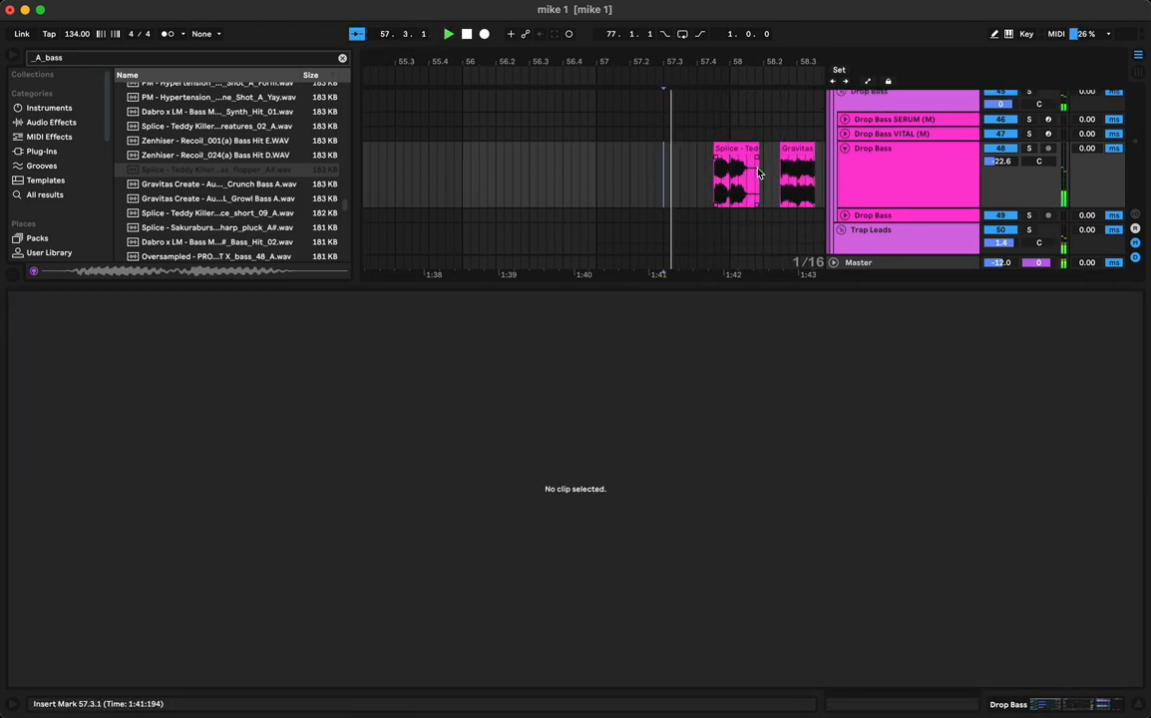
pyautogui.moveTo(684, 56); pyautogui.dragTo(652, 38)
pyautogui.press('space')
pyautogui.moveTo(727, 150); pyautogui.dragTo(764, 152)
# Audition the _A_bass one-shots around 183 KB and continue down the list to the 176 KB samples
pyautogui.click(247, 184)
pyautogui.click(242, 145)
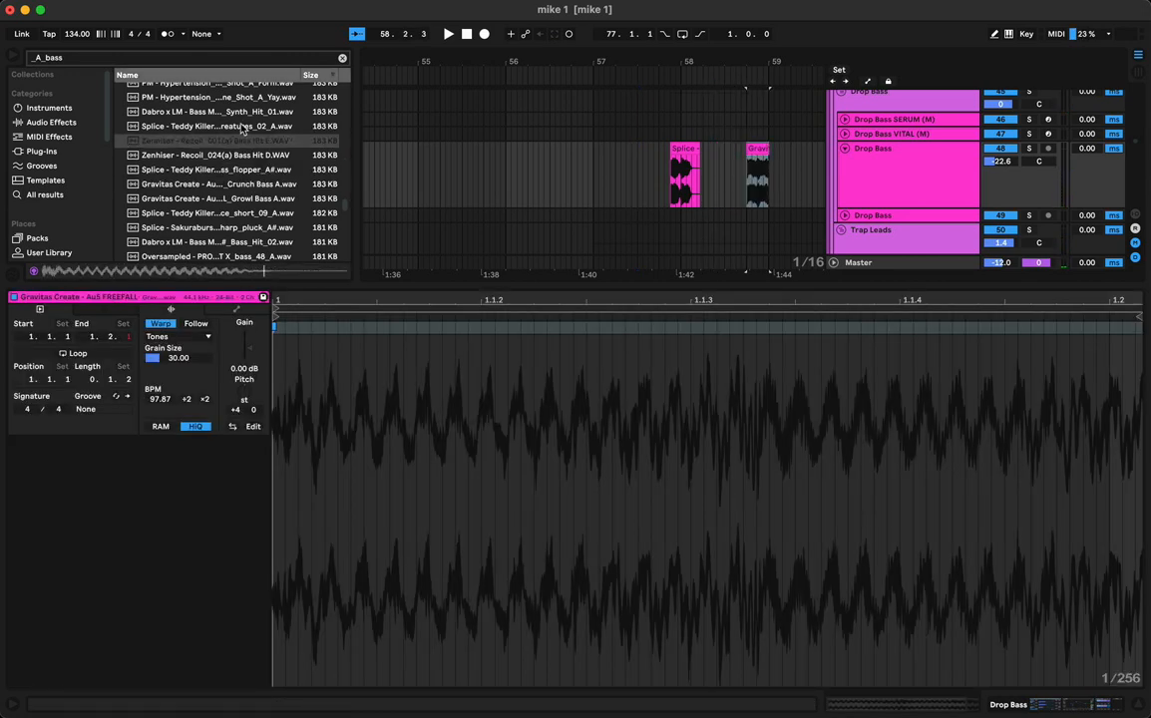
pyautogui.click(243, 128)
pyautogui.click(225, 113)
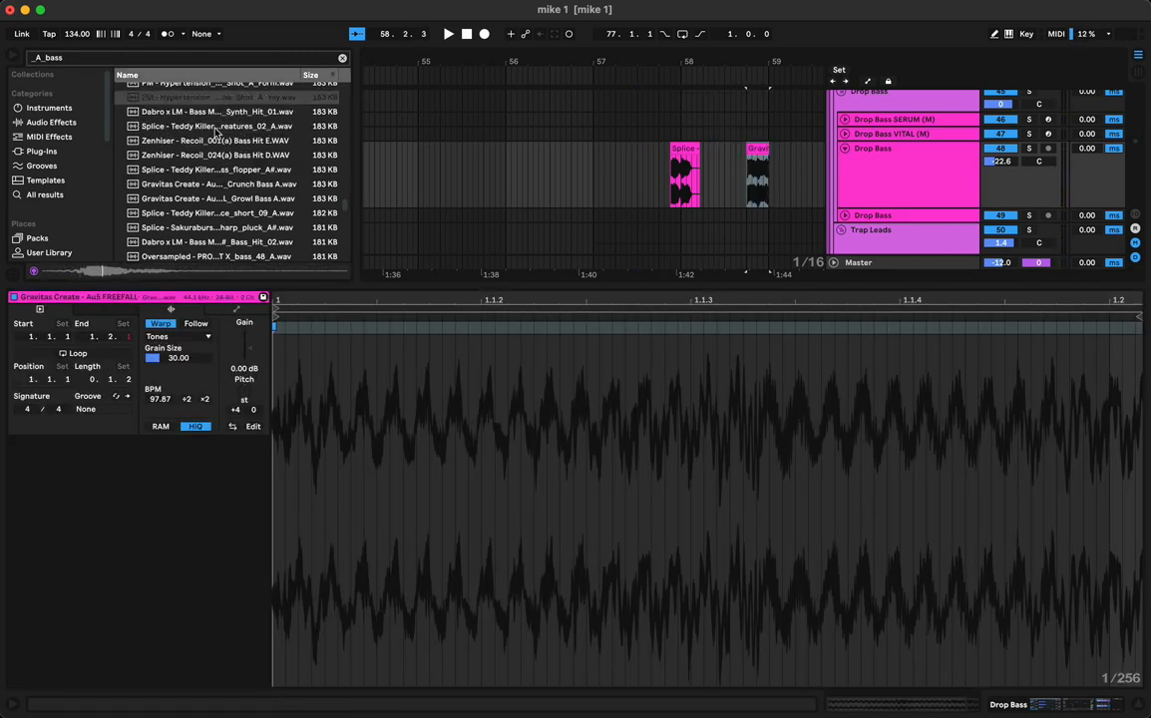
pyautogui.click(209, 142)
pyautogui.click(211, 156)
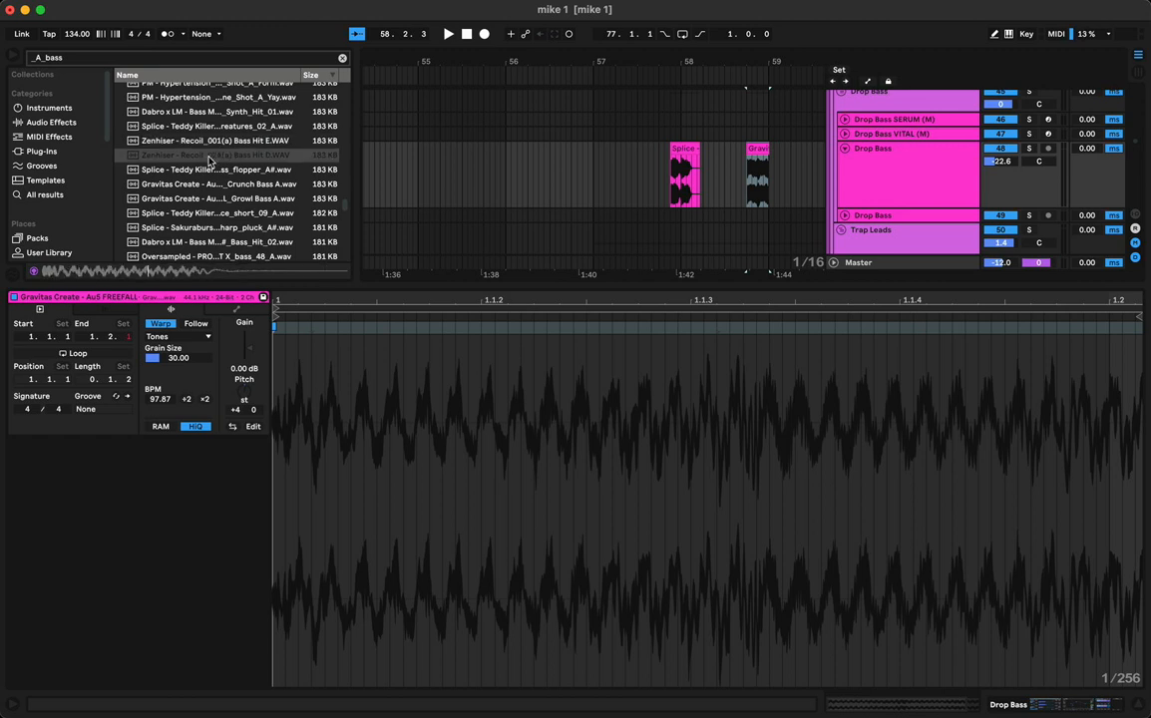
pyautogui.click(202, 172)
pyautogui.click(200, 186)
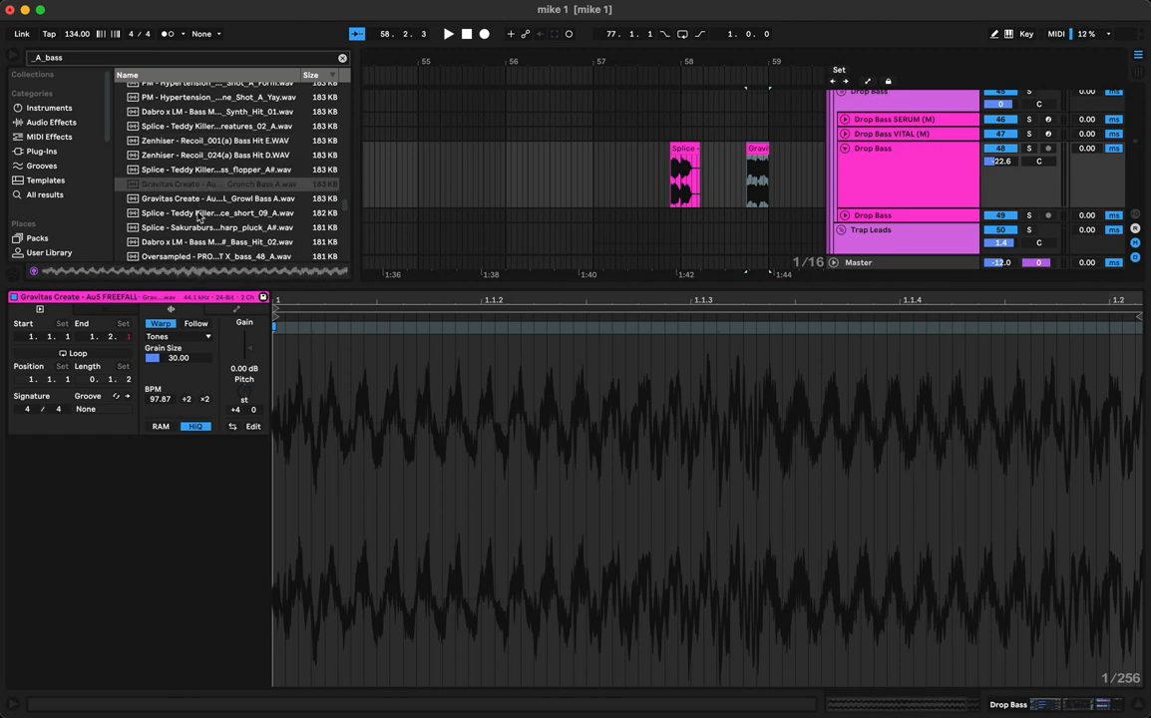
pyautogui.click(198, 215)
pyautogui.click(193, 229)
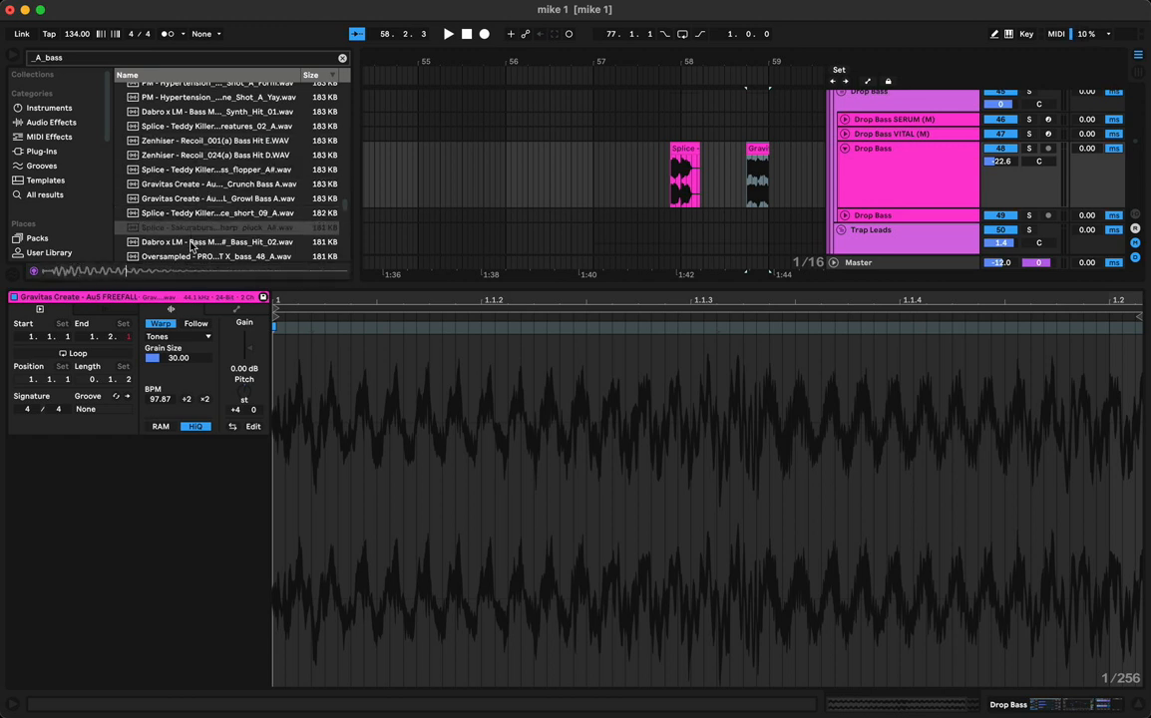
pyautogui.click(193, 245)
pyautogui.scroll(-5, 192, 245)
pyautogui.click(183, 117)
pyautogui.click(186, 132)
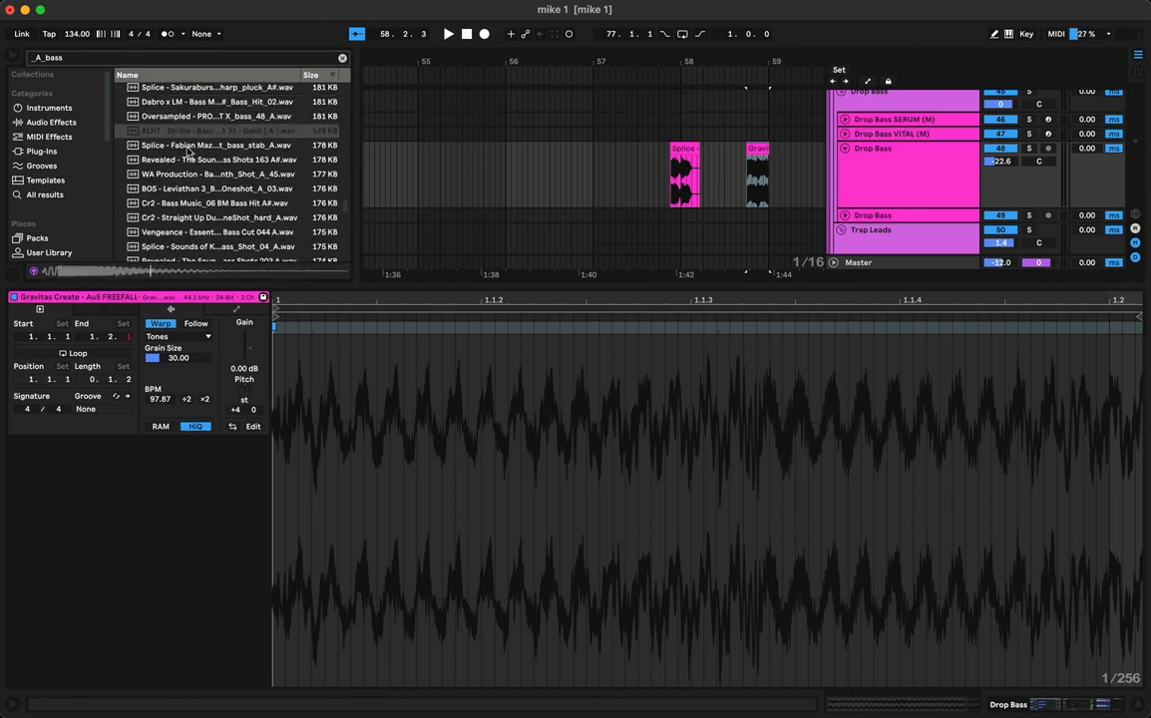
pyautogui.click(186, 147)
pyautogui.click(188, 171)
pyautogui.click(185, 188)
pyautogui.click(179, 203)
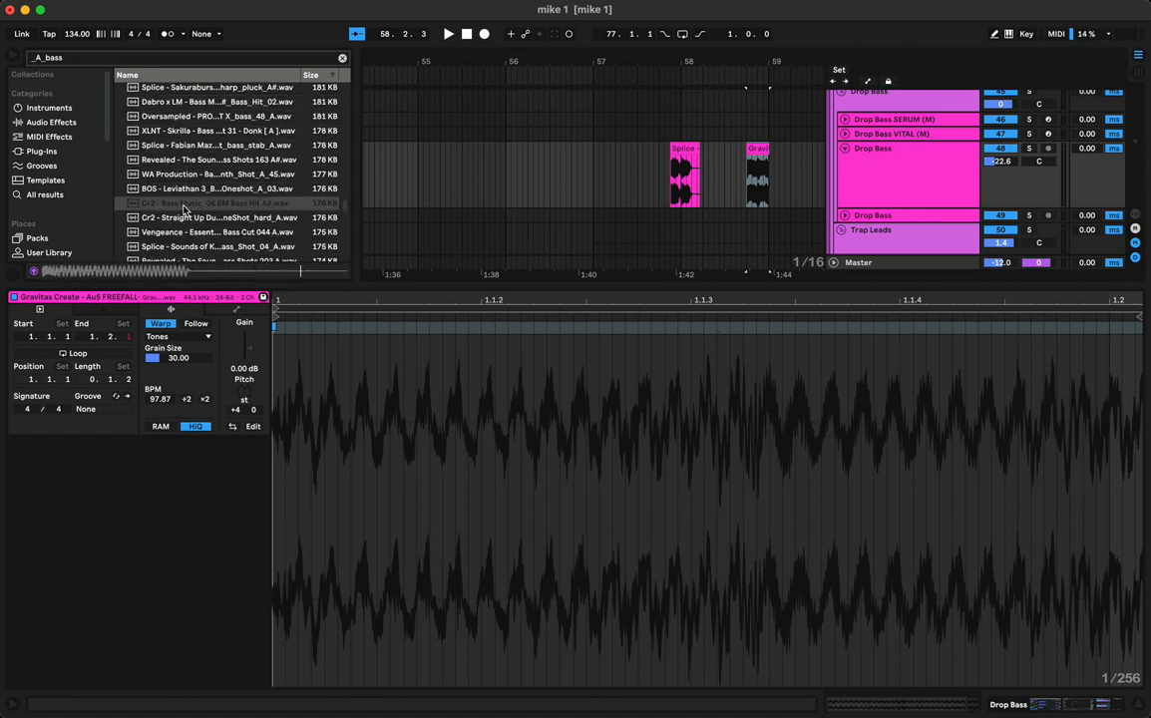
pyautogui.click(184, 217)
# Audition the Vengeance Bass Cut 044 A sample and place it in bar 59 on the first Drop Bass audio track
pyautogui.click(192, 234)
pyautogui.scroll(-3, 197, 242)
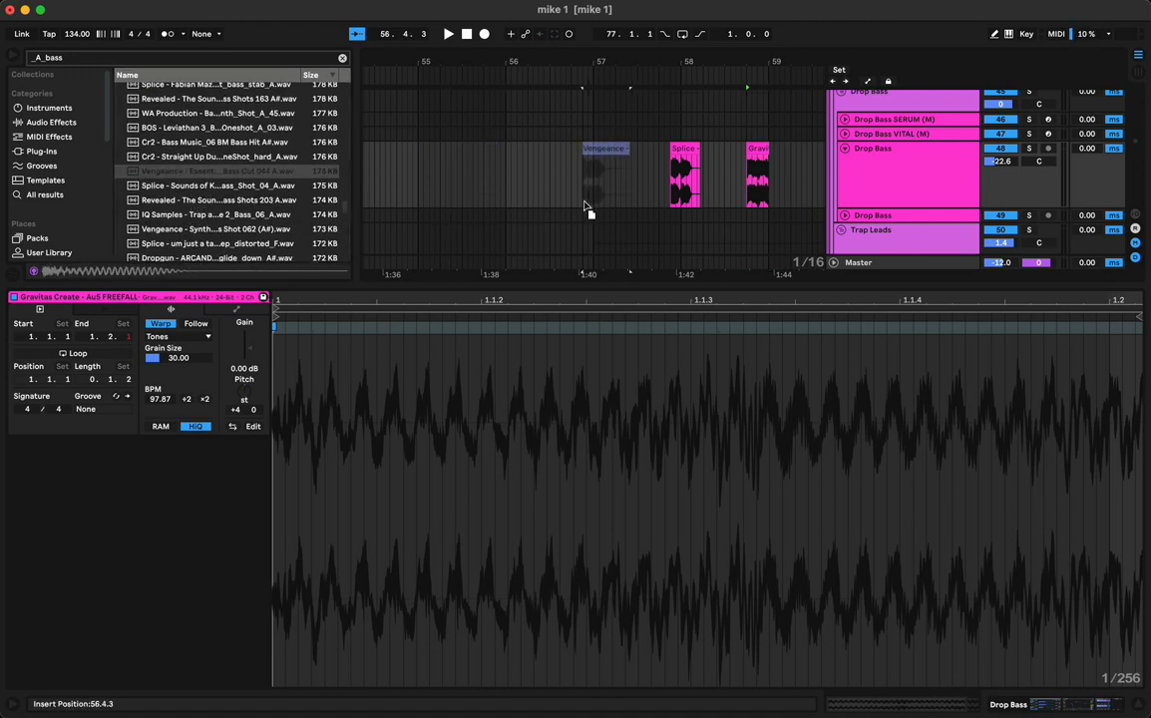
pyautogui.moveTo(634, 205); pyautogui.dragTo(804, 169)
# Audition further bass one-shots from 174 KB down to the 168 KB Ghosthack Delusion samples
pyautogui.click(192, 201)
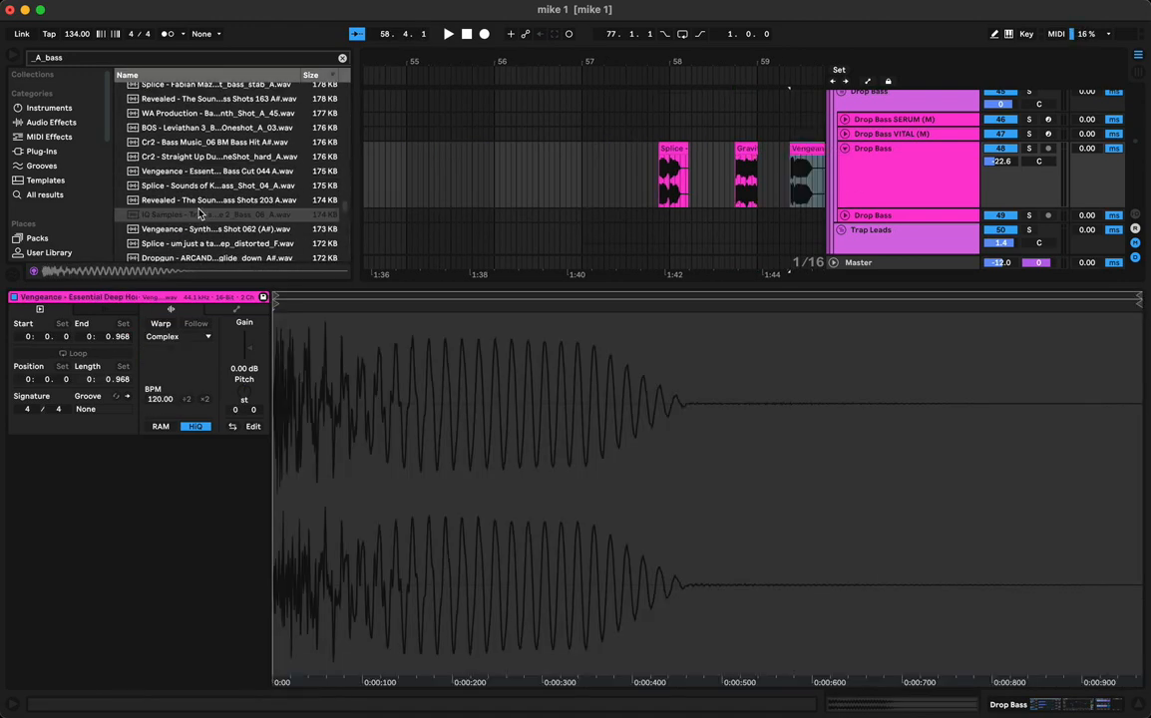
pyautogui.click(174, 230)
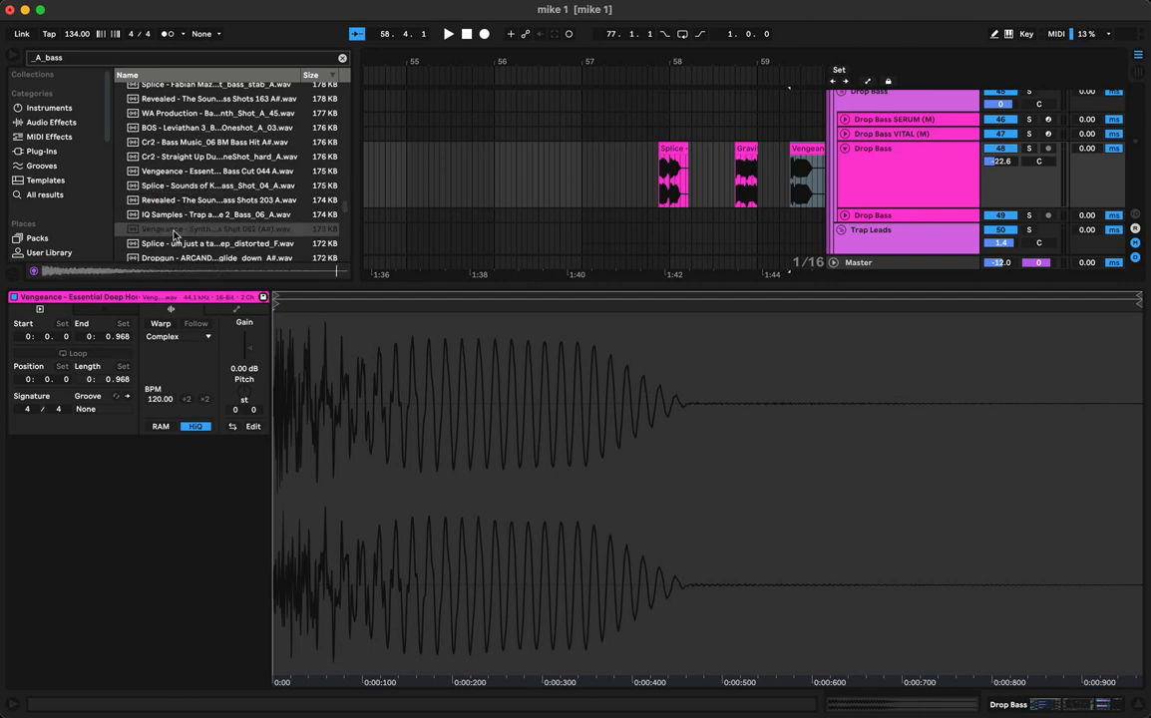
pyautogui.scroll(-3, 172, 246)
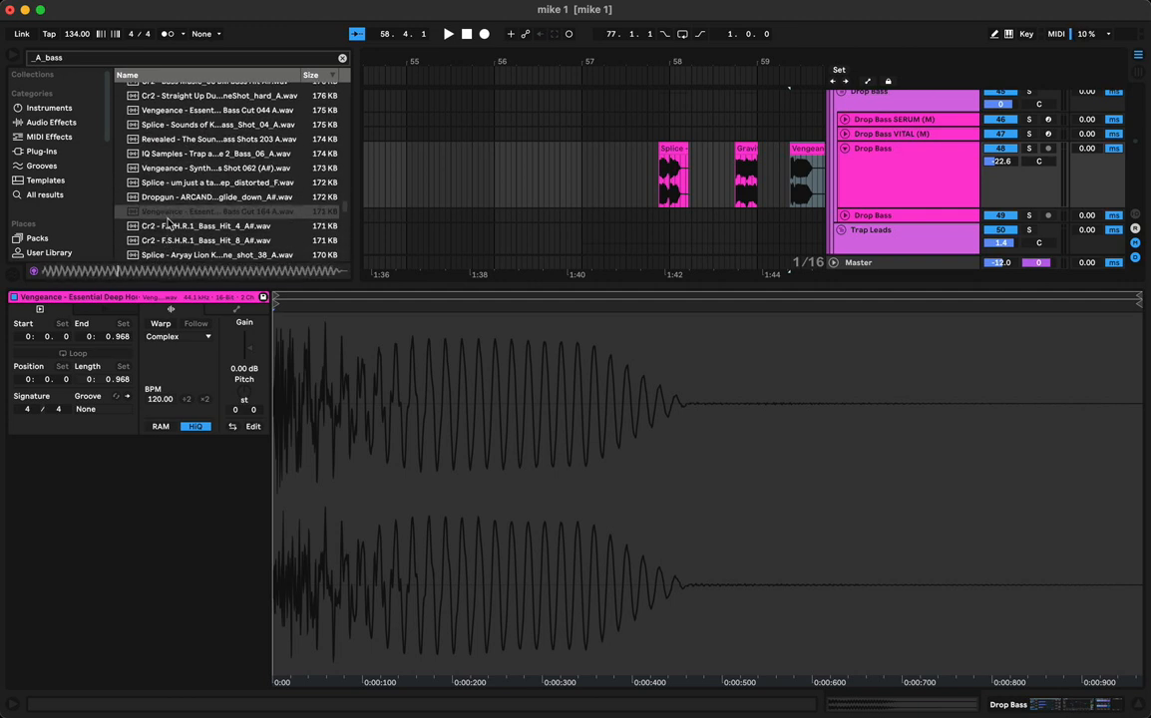
pyautogui.click(173, 226)
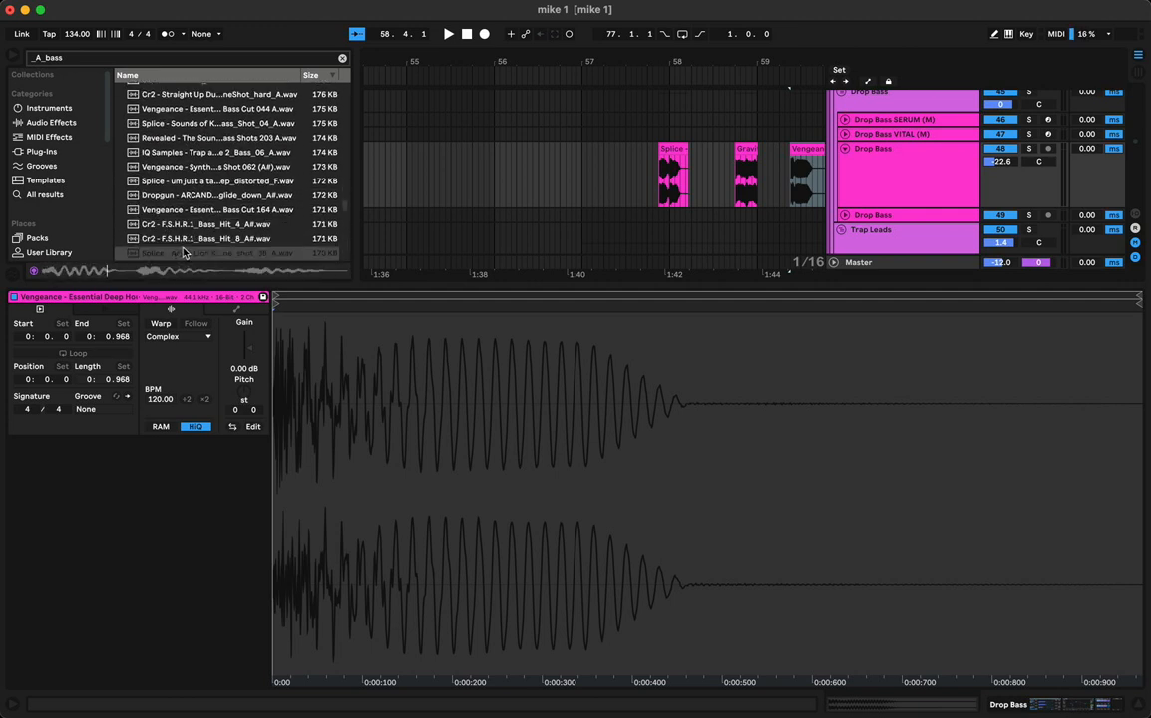
pyautogui.scroll(-4, 175, 239)
pyautogui.click(176, 209)
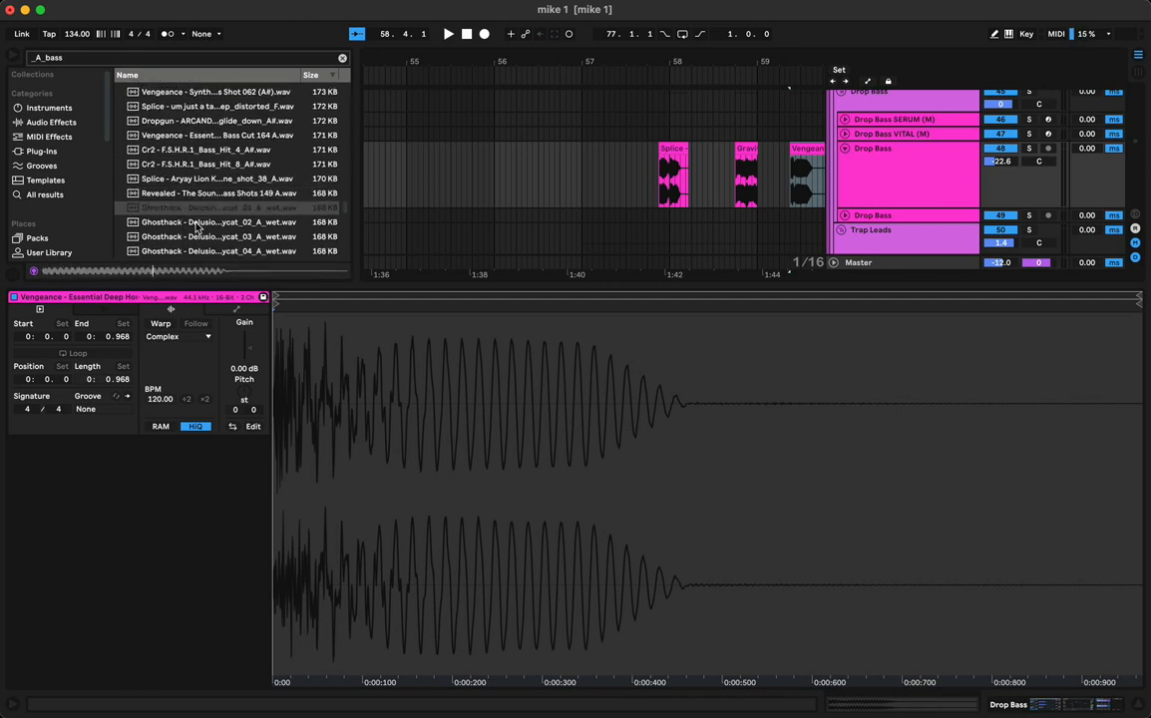
pyautogui.scroll(-3, 195, 228)
pyautogui.click(193, 227)
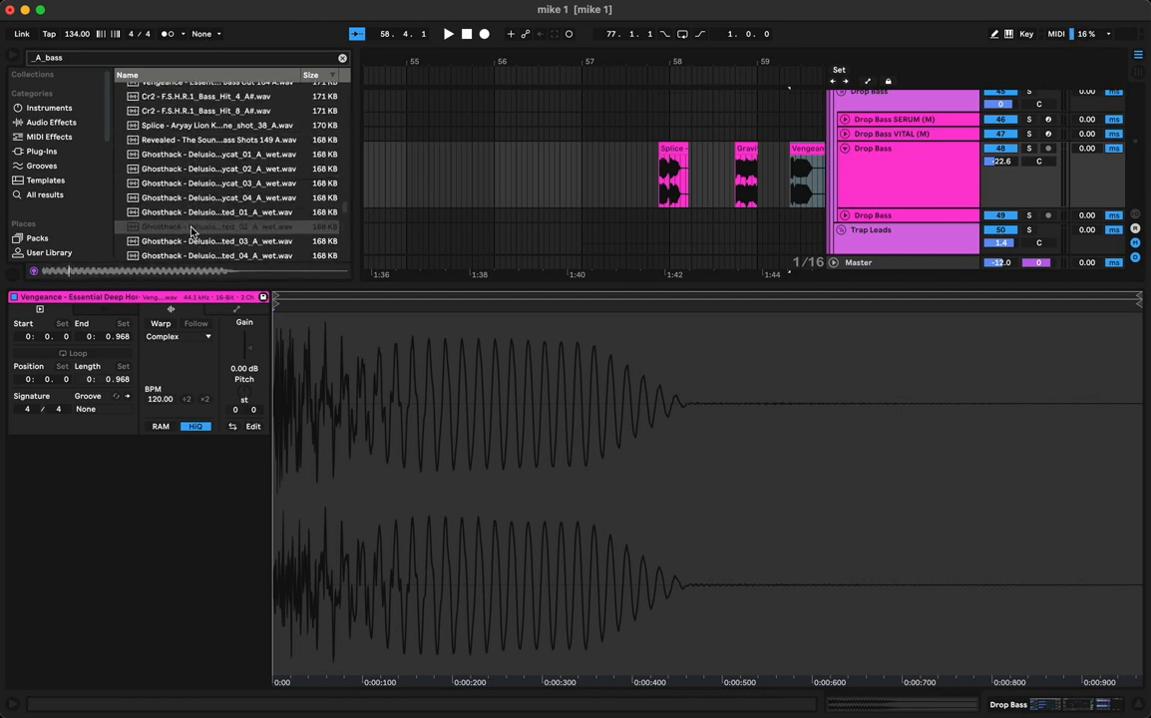
pyautogui.scroll(-4, 193, 228)
pyautogui.click(191, 184)
pyautogui.click(186, 212)
pyautogui.scroll(-3, 185, 212)
pyautogui.click(184, 181)
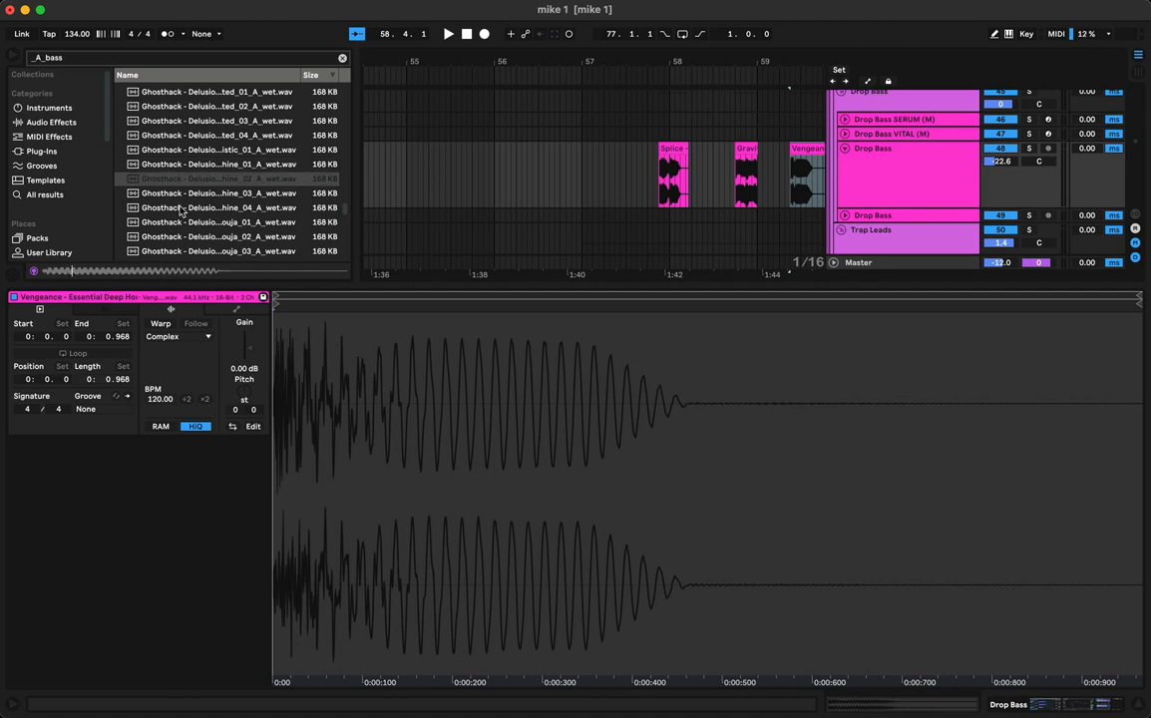
# Place the Ghosthack Delusion_bass_shot_machine_01_A_wet sample at 57.1.1 on the Drop Bass track and play the section
pyautogui.click(187, 166)
pyautogui.scroll(1, 188, 169)
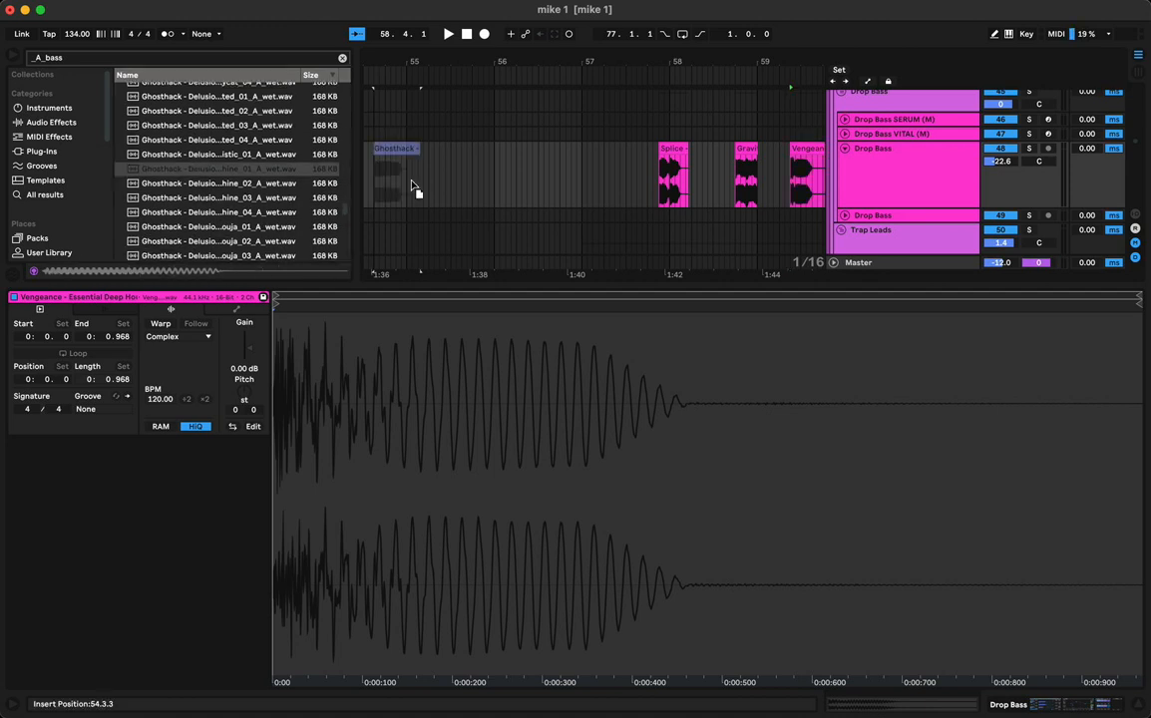
pyautogui.moveTo(413, 186); pyautogui.dragTo(585, 187)
pyautogui.press('space')
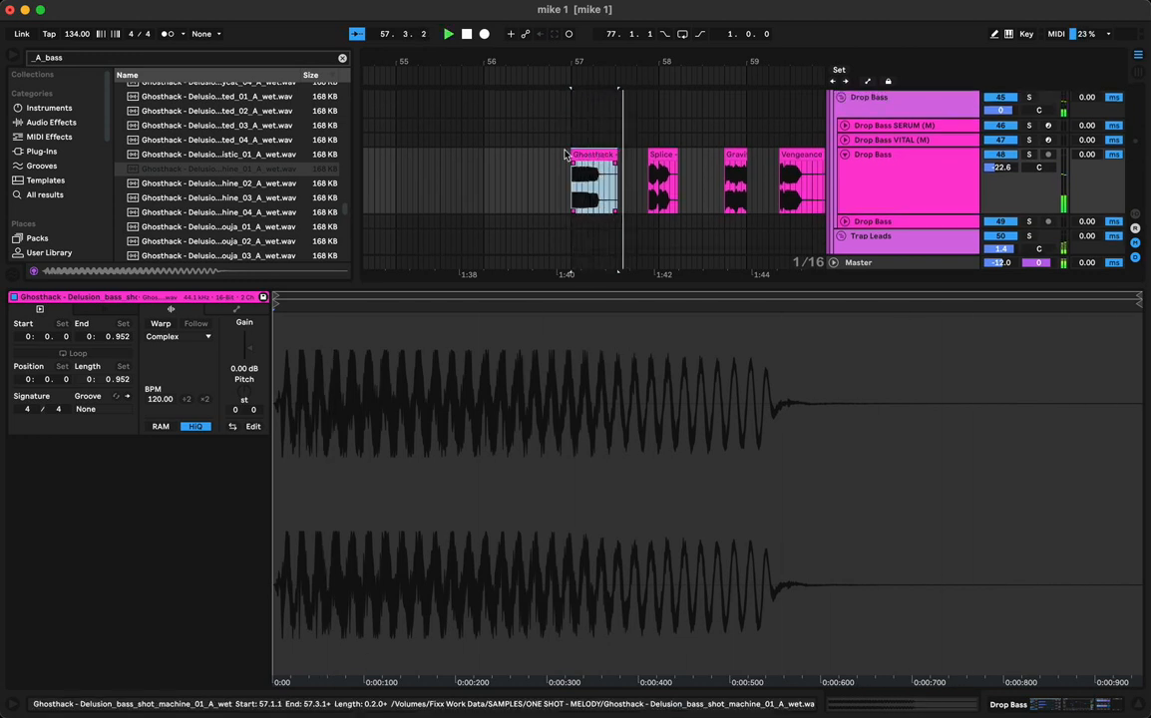
# Audition the _A_bass one-shots from the 168 KB Ghosthack samples down to the 164 KB Vengeance synth shot
pyautogui.scroll(-3, 213, 192)
pyautogui.scroll(-10, 213, 193)
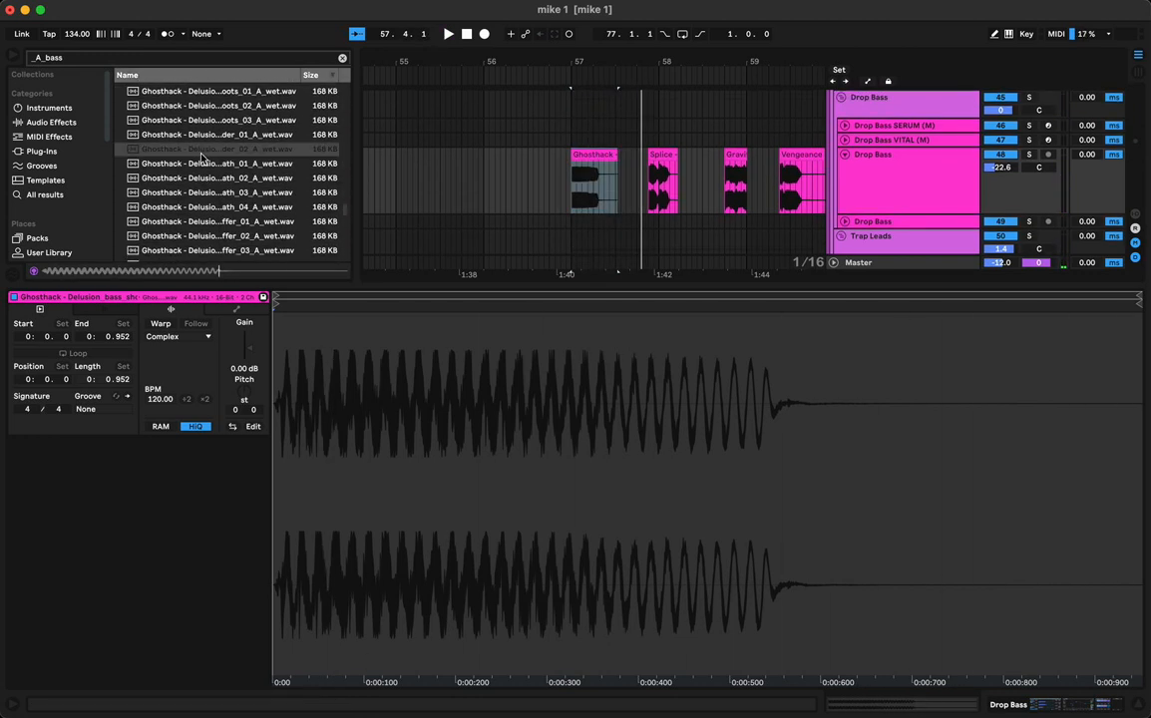
pyautogui.scroll(-3, 203, 150)
pyautogui.click(195, 136)
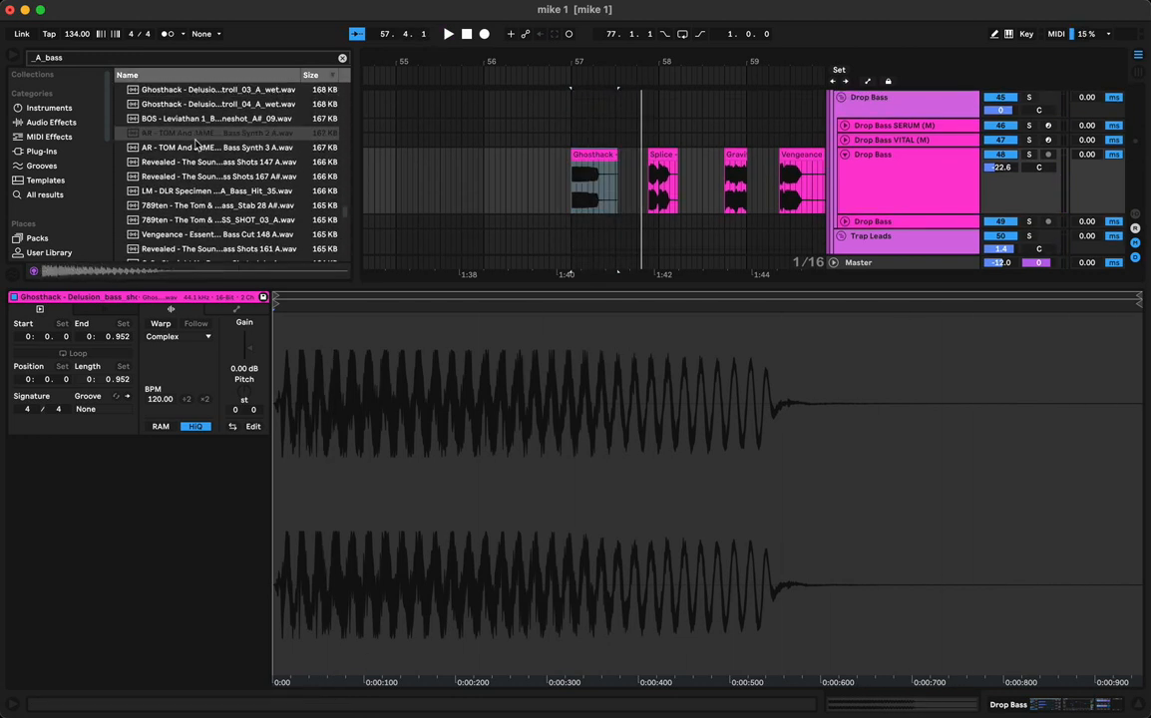
pyautogui.click(197, 148)
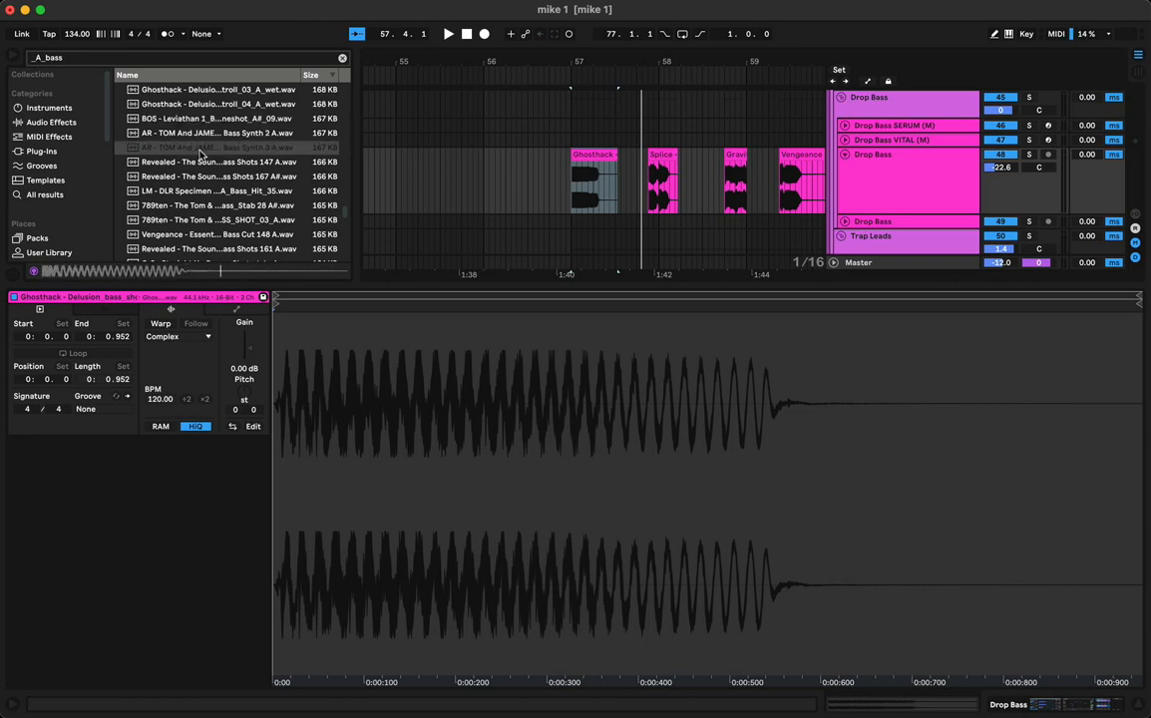
pyautogui.scroll(-3, 199, 153)
pyautogui.click(196, 157)
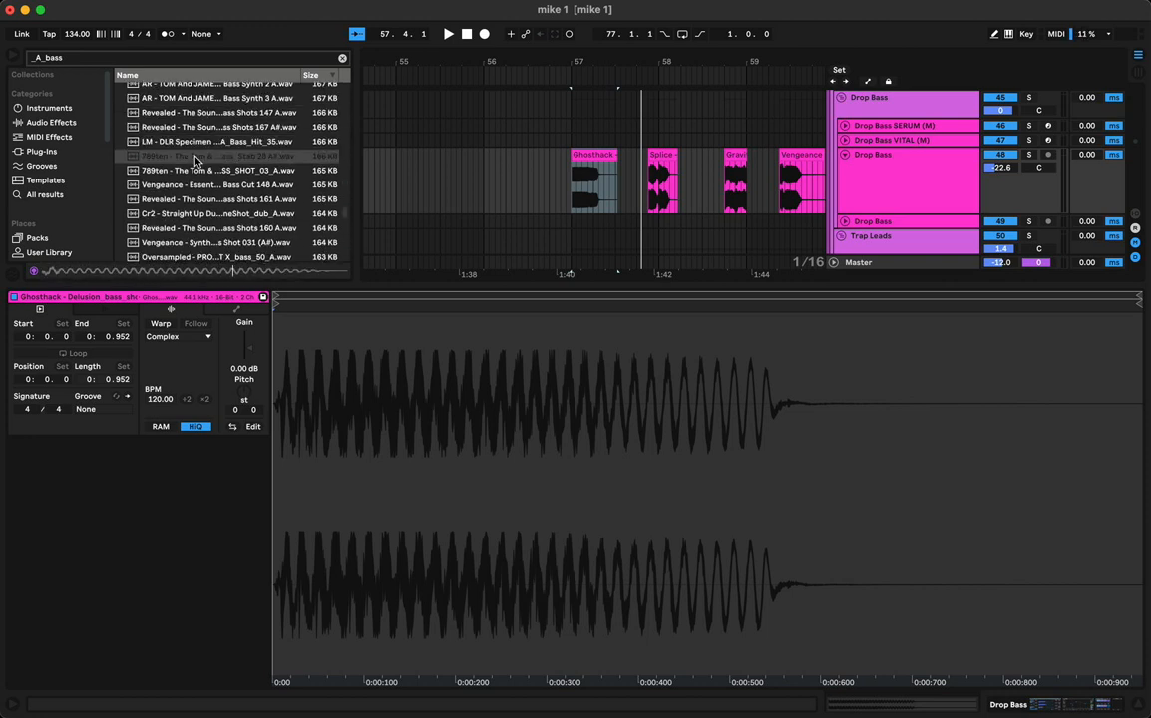
pyautogui.scroll(-5, 196, 160)
pyautogui.click(193, 160)
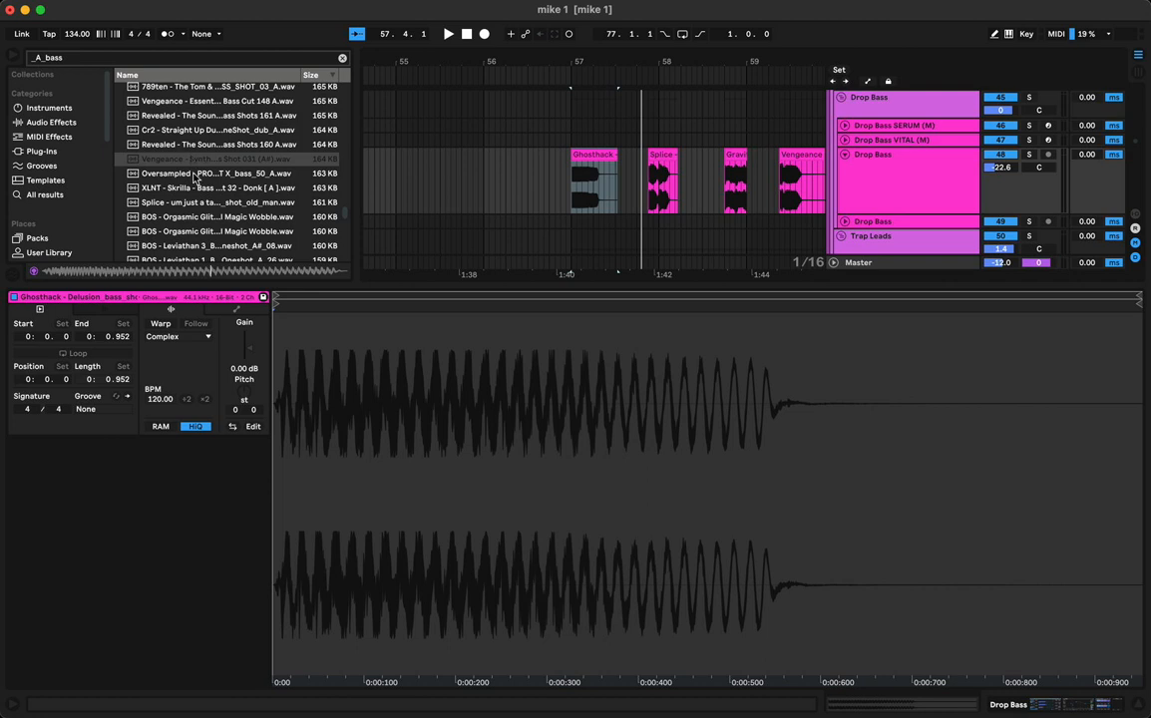
# Audition one-shots down to 157 KB and place the Oversampled CYBERPACK_bass_oneshot_06_A sample at 57.1.1 on the first Drop Bass audio track
pyautogui.scroll(-7, 189, 171)
pyautogui.click(203, 155)
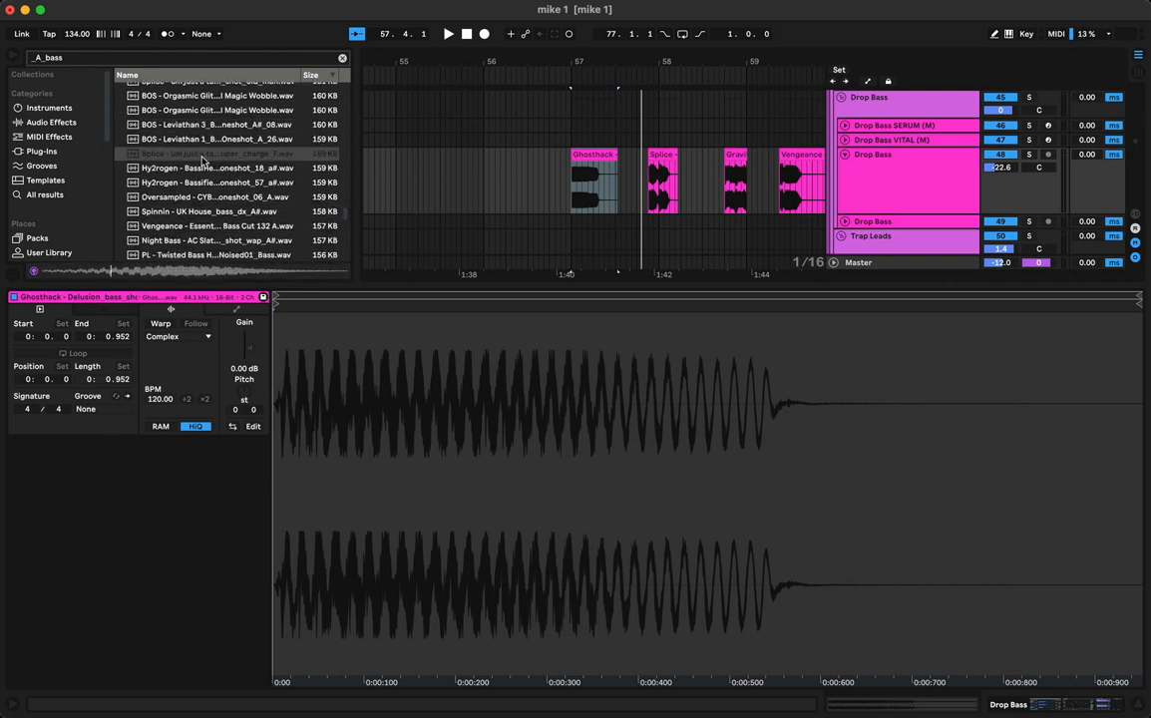
pyautogui.scroll(-1, 203, 160)
pyautogui.click(204, 205)
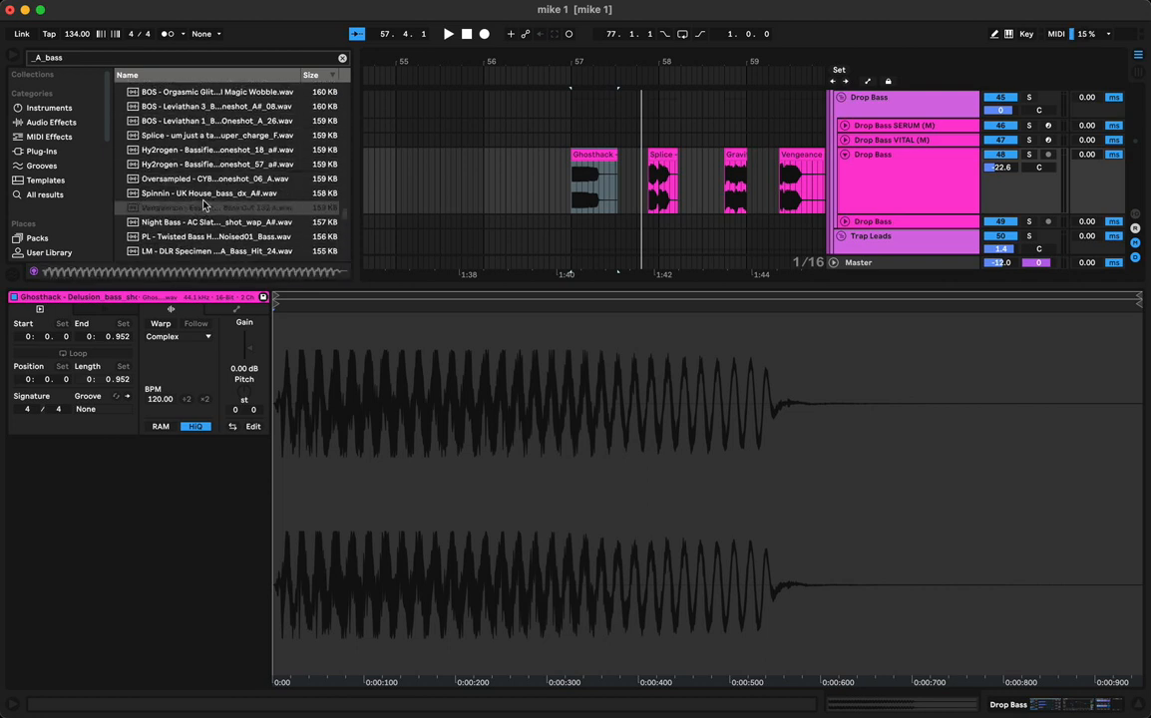
pyautogui.scroll(-2, 203, 204)
pyautogui.click(203, 147)
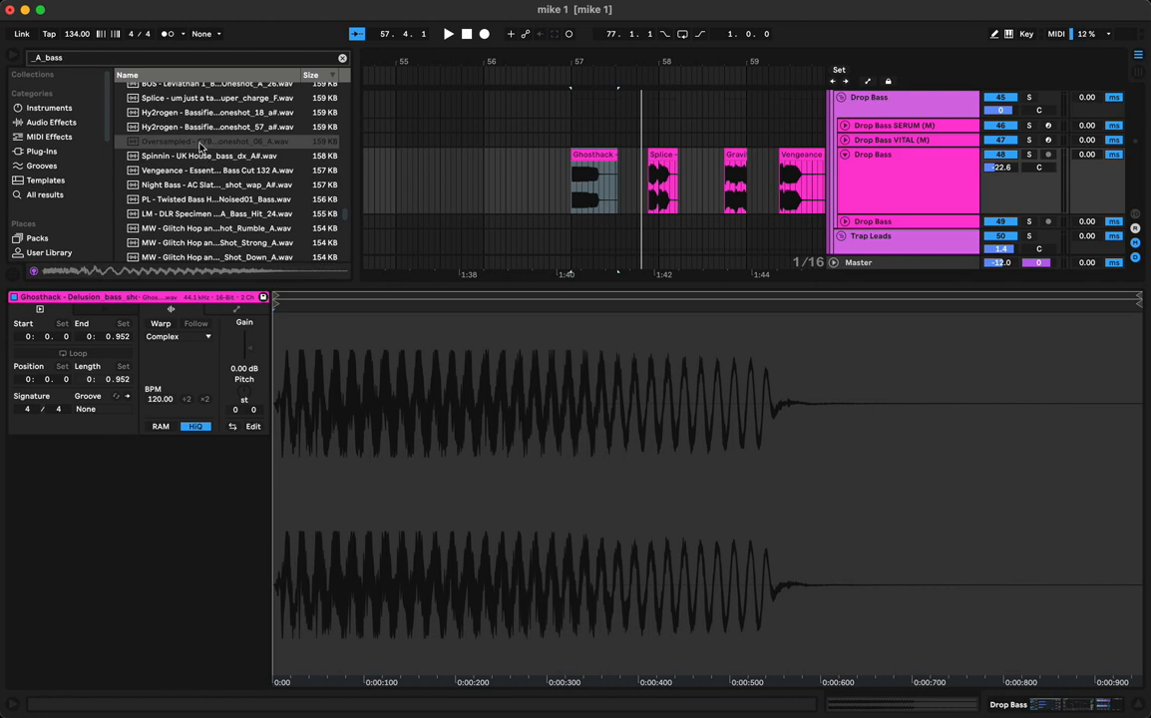
pyautogui.moveTo(579, 195); pyautogui.dragTo(566, 212)
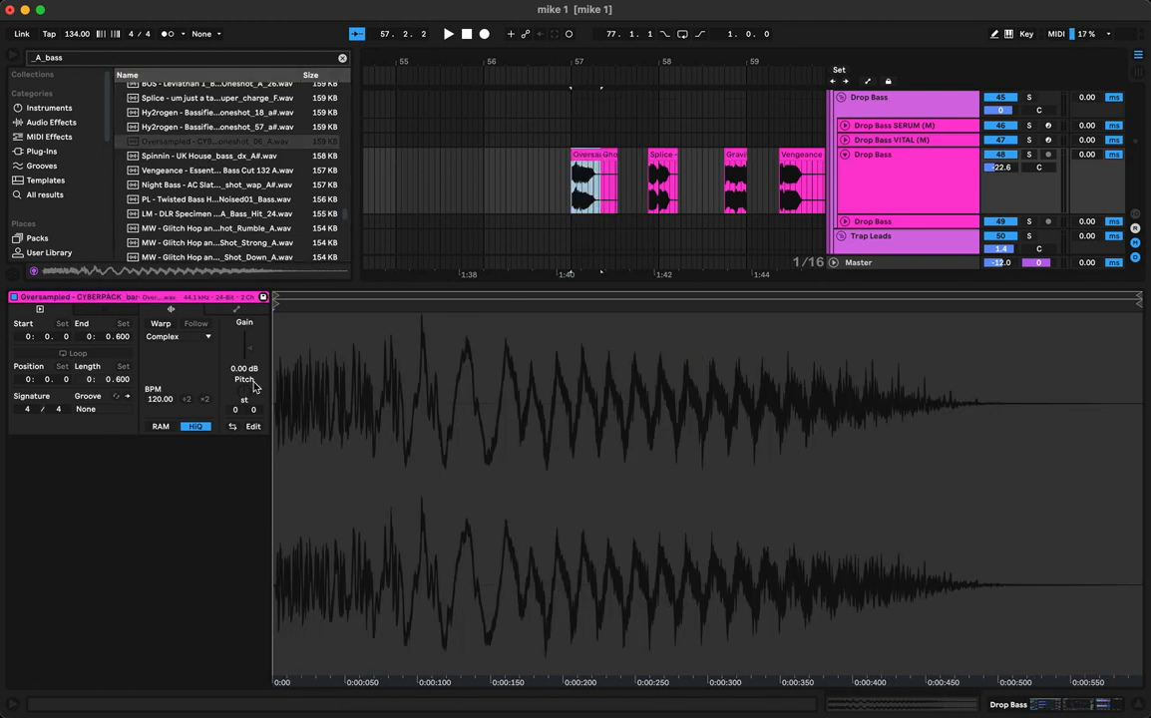
# Transpose the Oversampled clip to -1 st and delete the leftover Ghosthack clip behind it
pyautogui.moveTo(245, 388); pyautogui.dragTo(245, 395)
pyautogui.press('space')
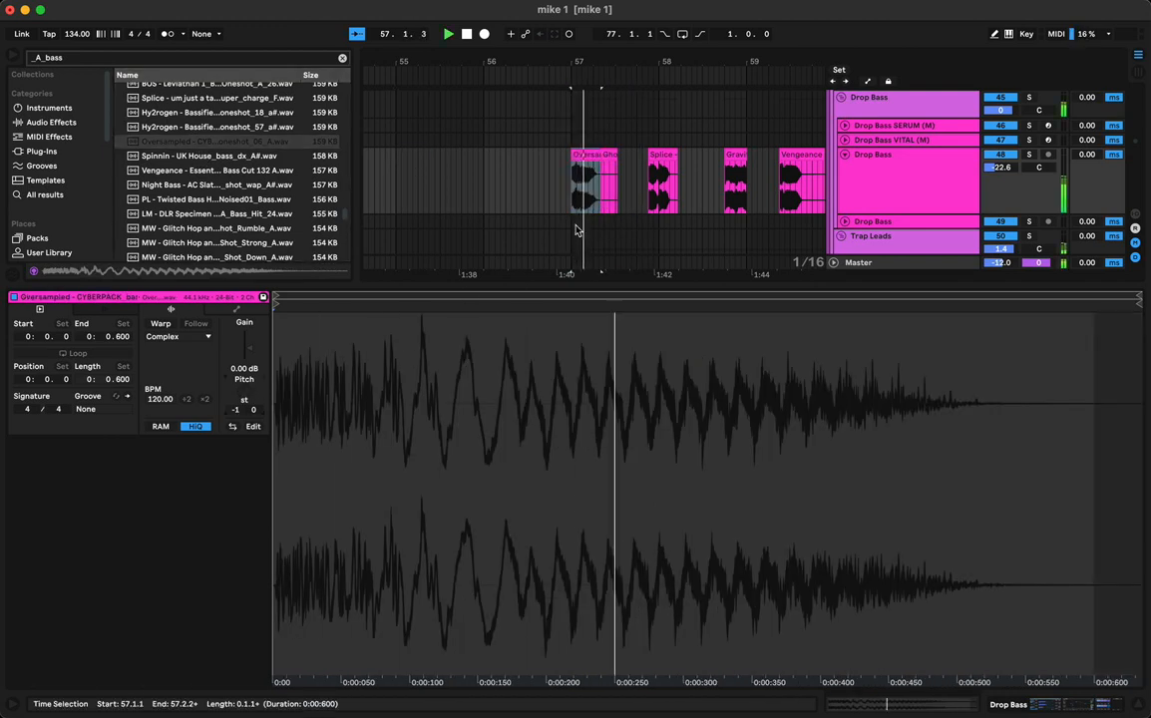
pyautogui.click(613, 155)
pyautogui.press('Delete')
pyautogui.press('space')
pyautogui.click(586, 159)
pyautogui.press('space')
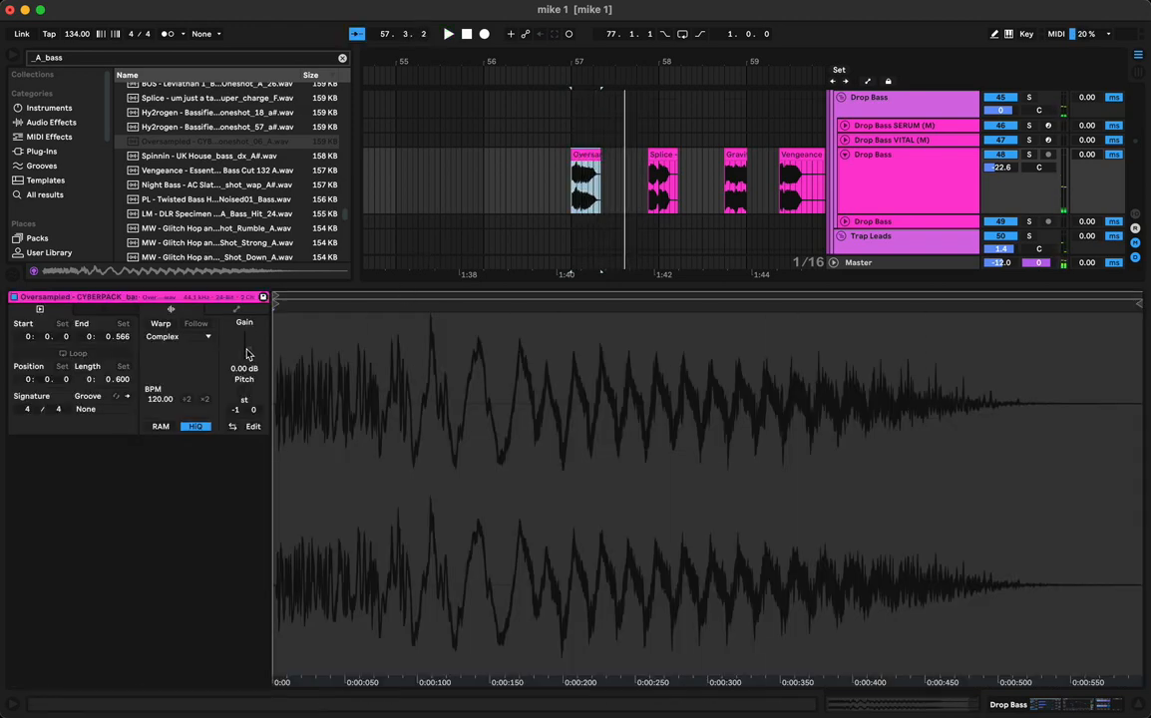
# Set the Oversampled clip's pitch to 0 st and its gain to 0.44 dB, checking it in playback
pyautogui.press('space')
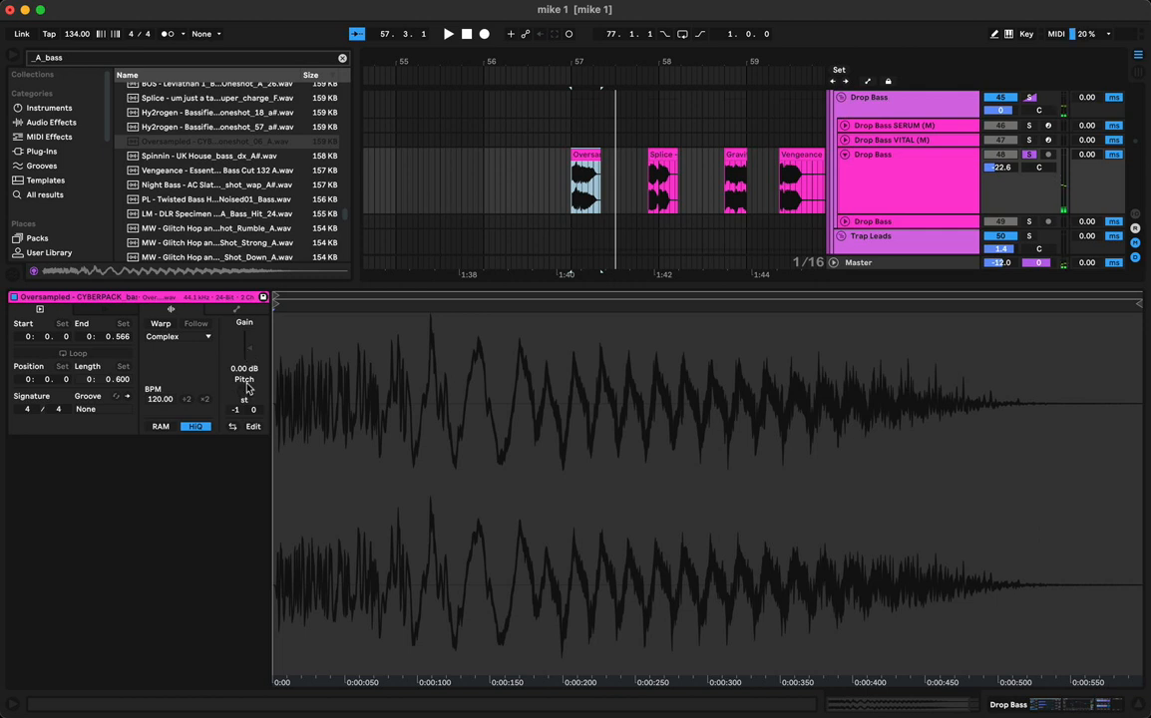
pyautogui.moveTo(248, 389); pyautogui.dragTo(250, 365)
pyautogui.press('space')
pyautogui.press('space')
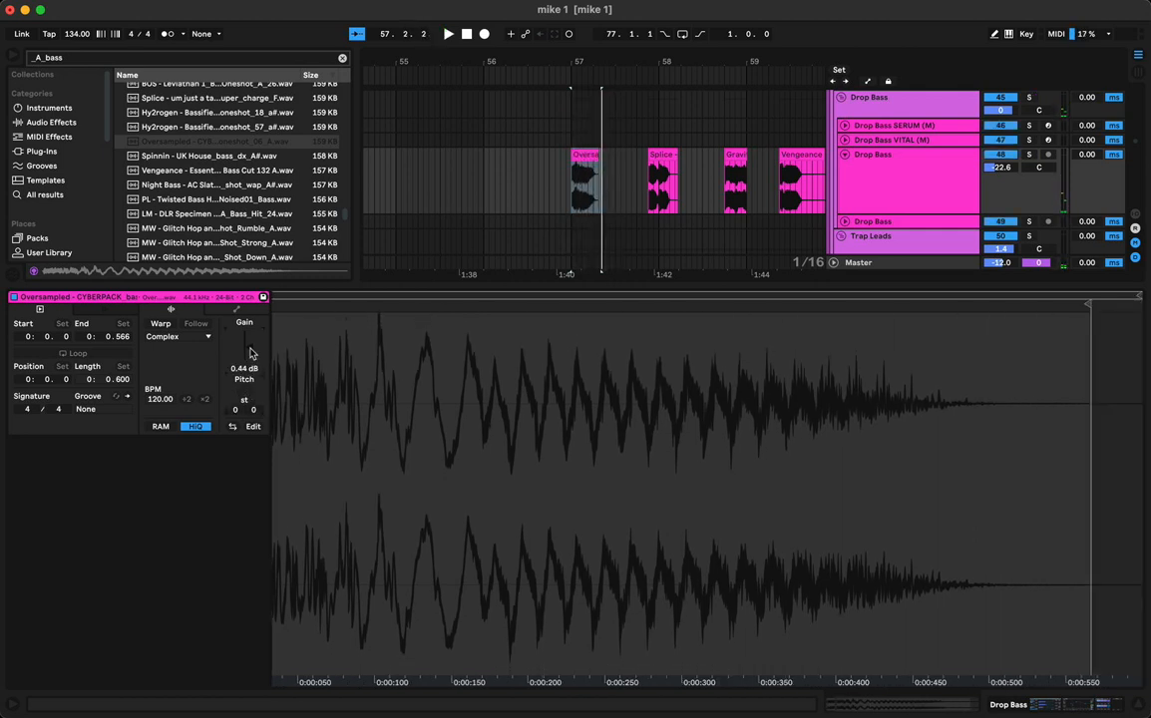
pyautogui.press('space')
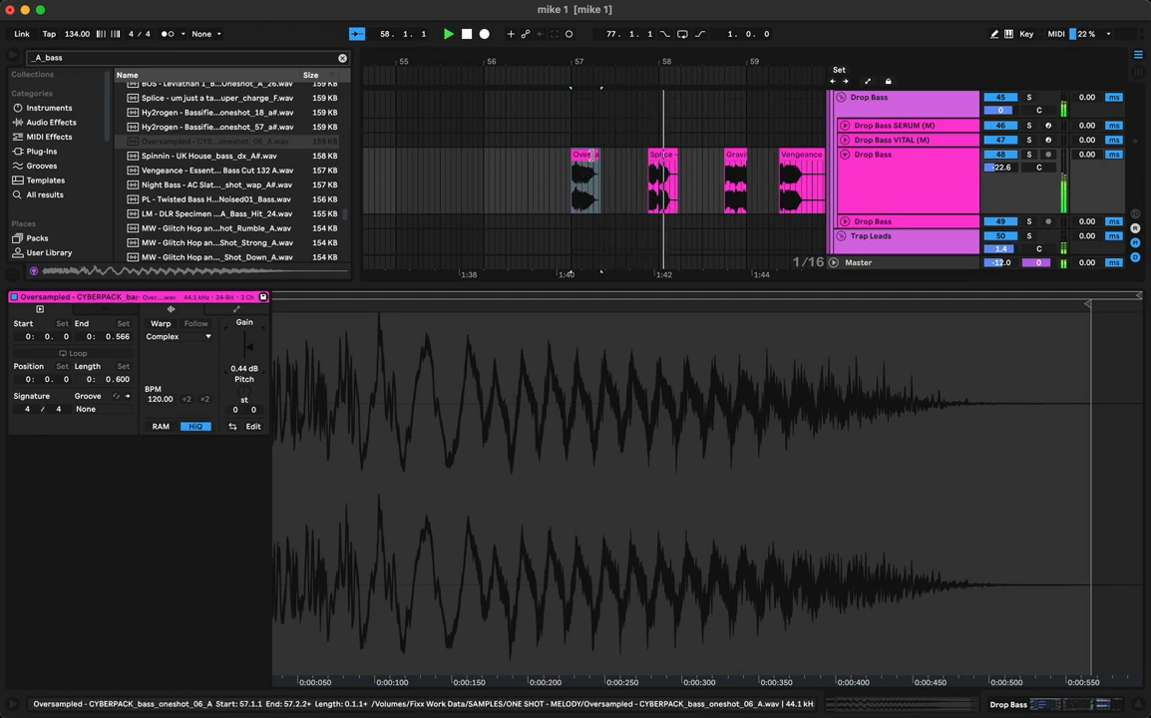
# Move the Gravitas and Vengeance bass clips back-to-back on the Drop Bass track, starting at 62.4.1
pyautogui.moveTo(715, 62); pyautogui.dragTo(644, 47)
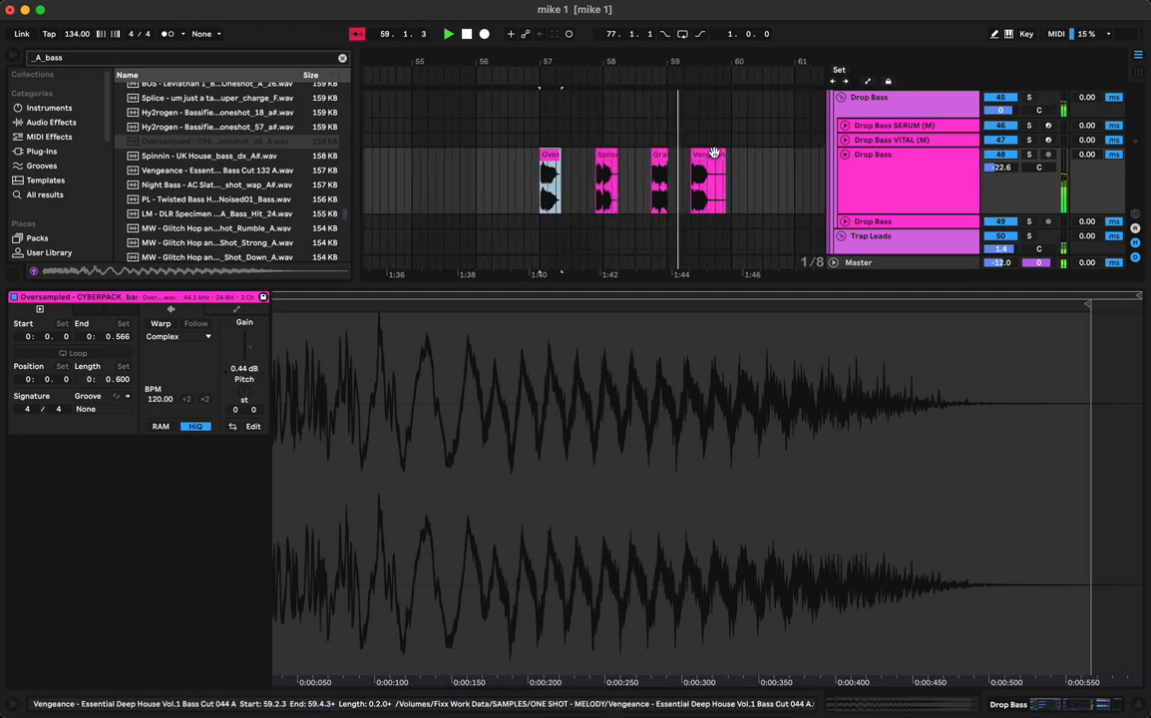
pyautogui.moveTo(714, 155); pyautogui.dragTo(822, 196)
pyautogui.keyDown('shift'); pyautogui.click(664, 156); pyautogui.keyUp('shift')
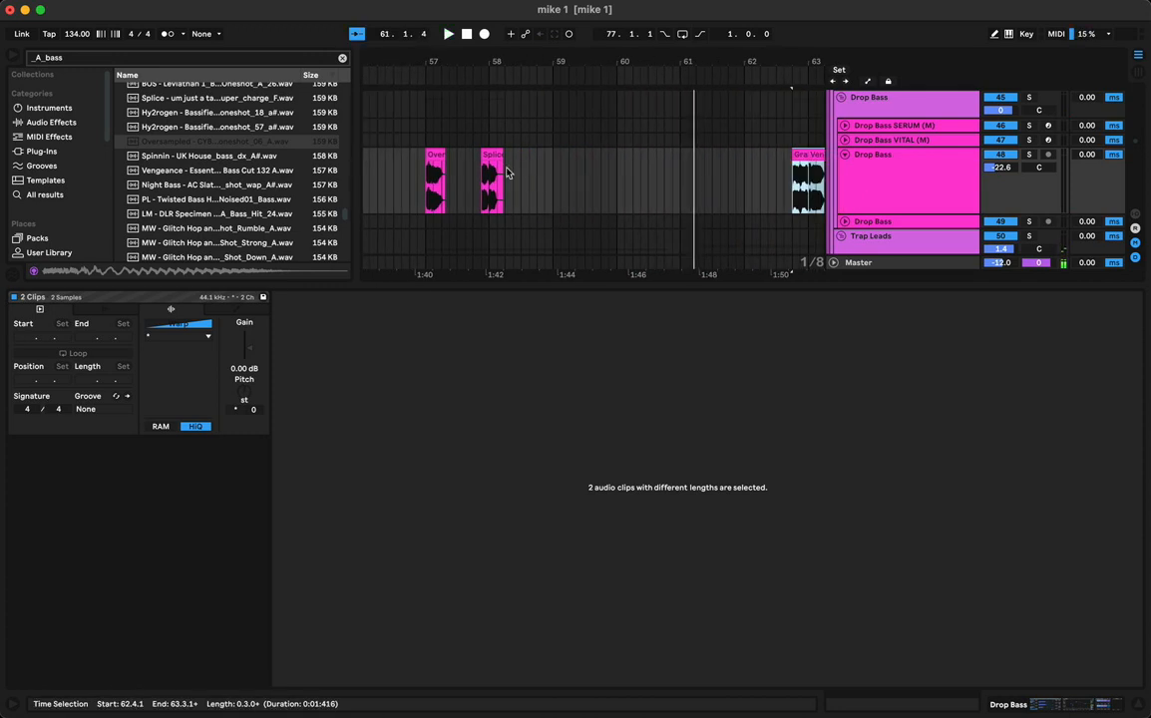
# Move the Oversampled bass clip from bar 57 to 60.3.1 on the Drop Bass track and check its timing in playback
pyautogui.moveTo(436, 155); pyautogui.dragTo(675, 173)
pyautogui.press('space')
pyautogui.click(420, 183)
pyautogui.press('space')
pyautogui.press('space')
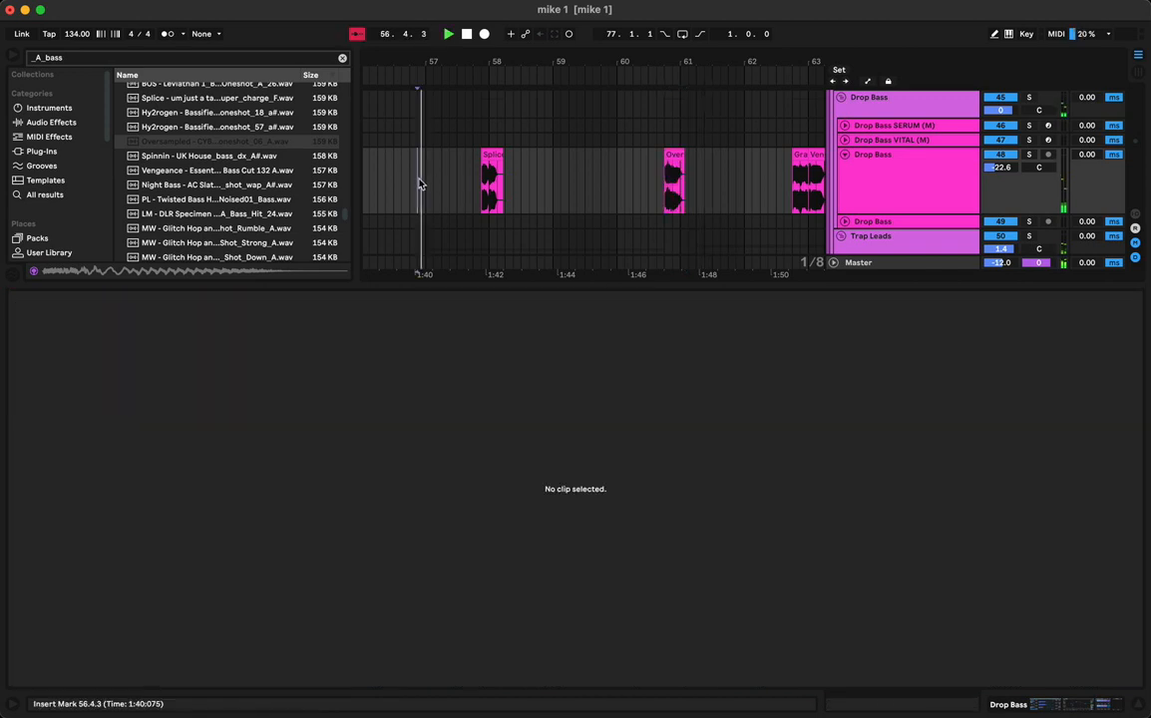
pyautogui.click(667, 160)
pyautogui.moveTo(668, 164)
pyautogui.mouseDown()
pyautogui.moveTo(569, 178)
pyautogui.moveTo(659, 181)
pyautogui.mouseUp()
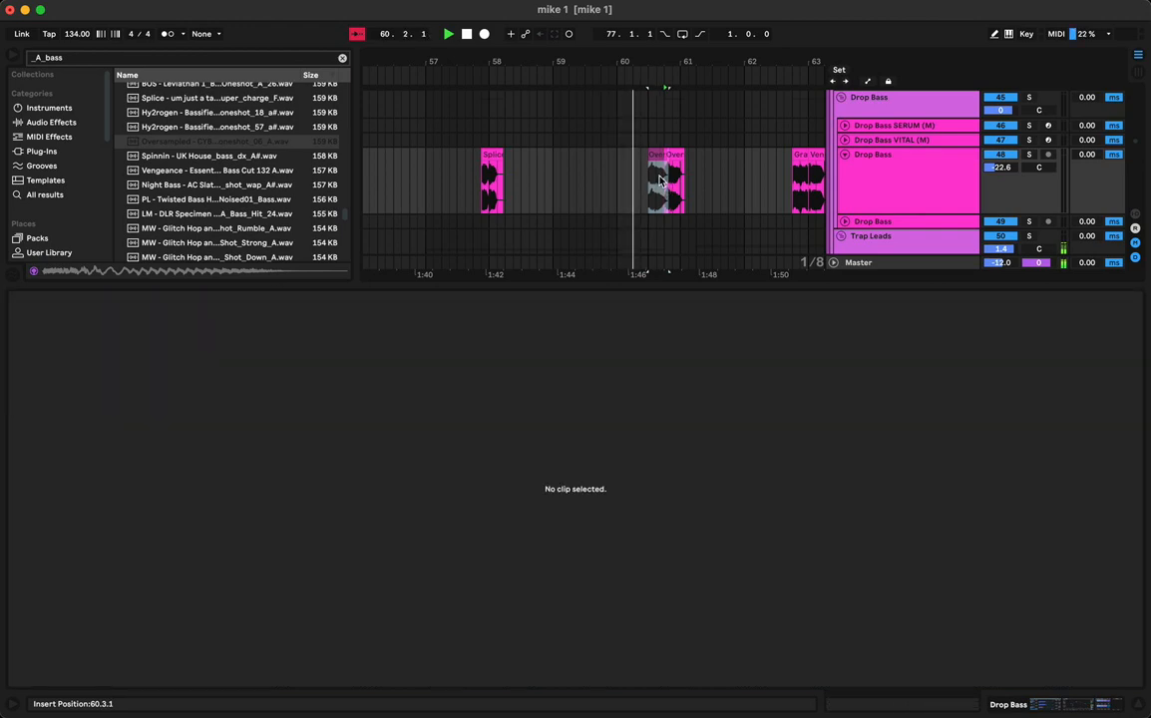
pyautogui.hscroll(-2, 625, 195)
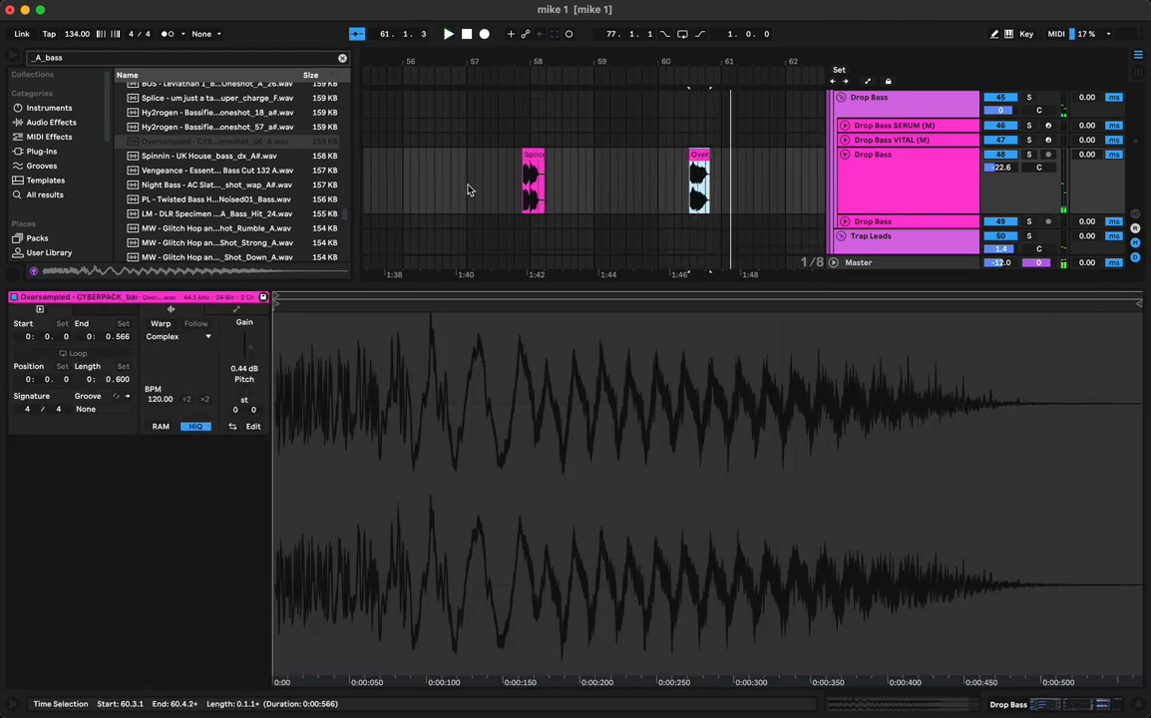
# Move the Splice short_bass_flopper clip to 60.3.3, over the end of the Oversampled clip, and play from bar 60
pyautogui.click(471, 191)
pyautogui.moveTo(537, 160); pyautogui.dragTo(613, 174)
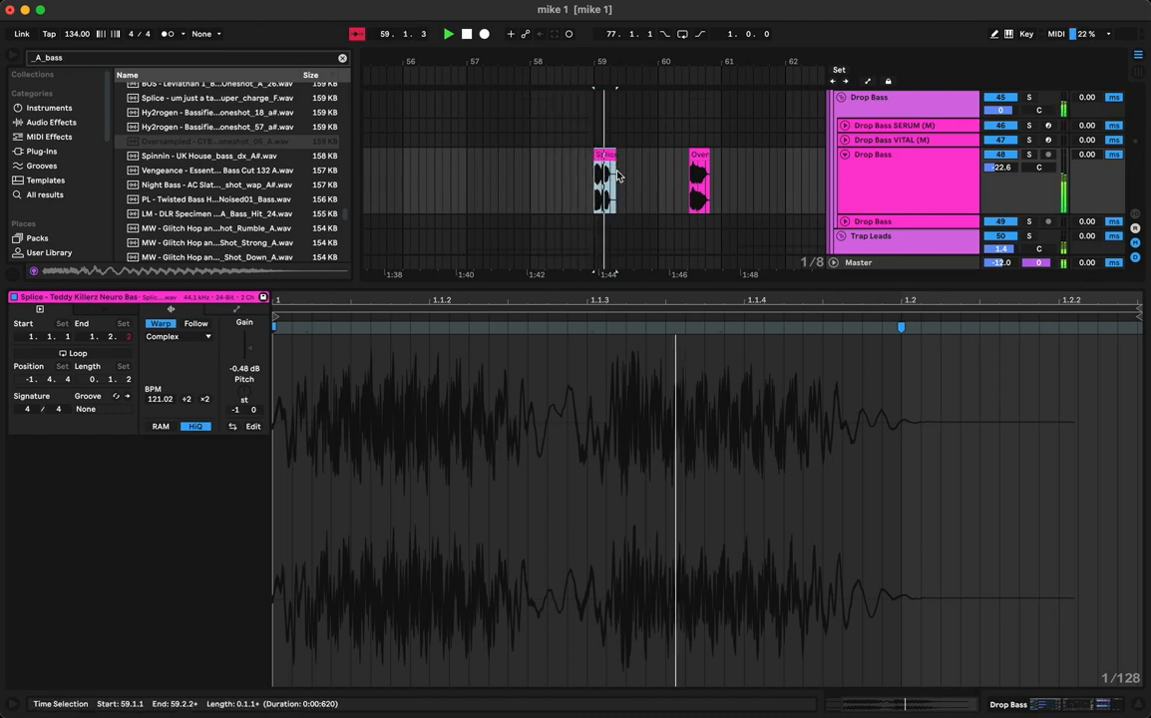
pyautogui.click(474, 185)
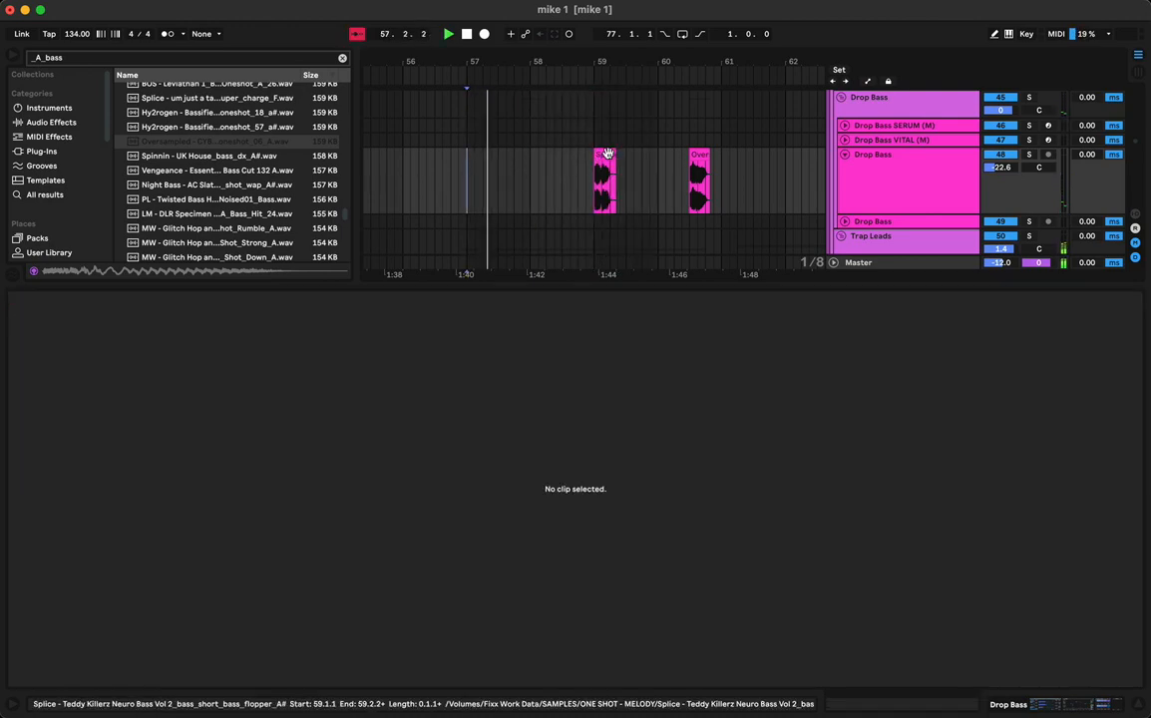
pyautogui.moveTo(609, 172); pyautogui.dragTo(716, 180)
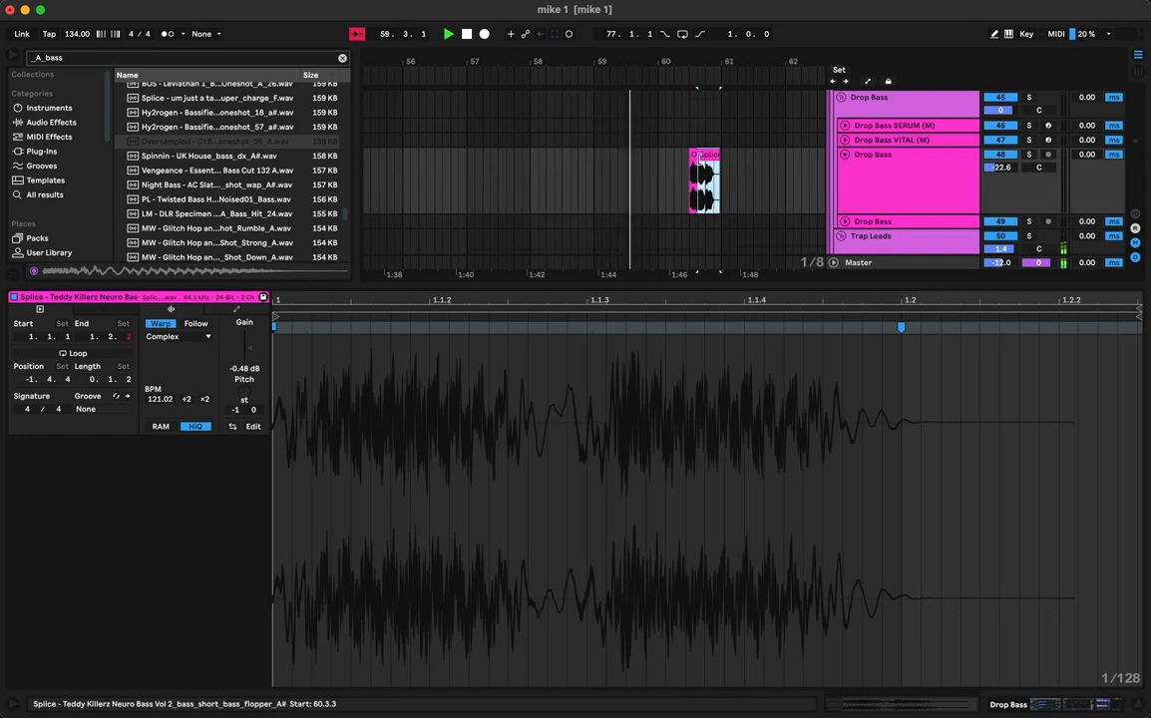
pyautogui.hscroll(1, 711, 176)
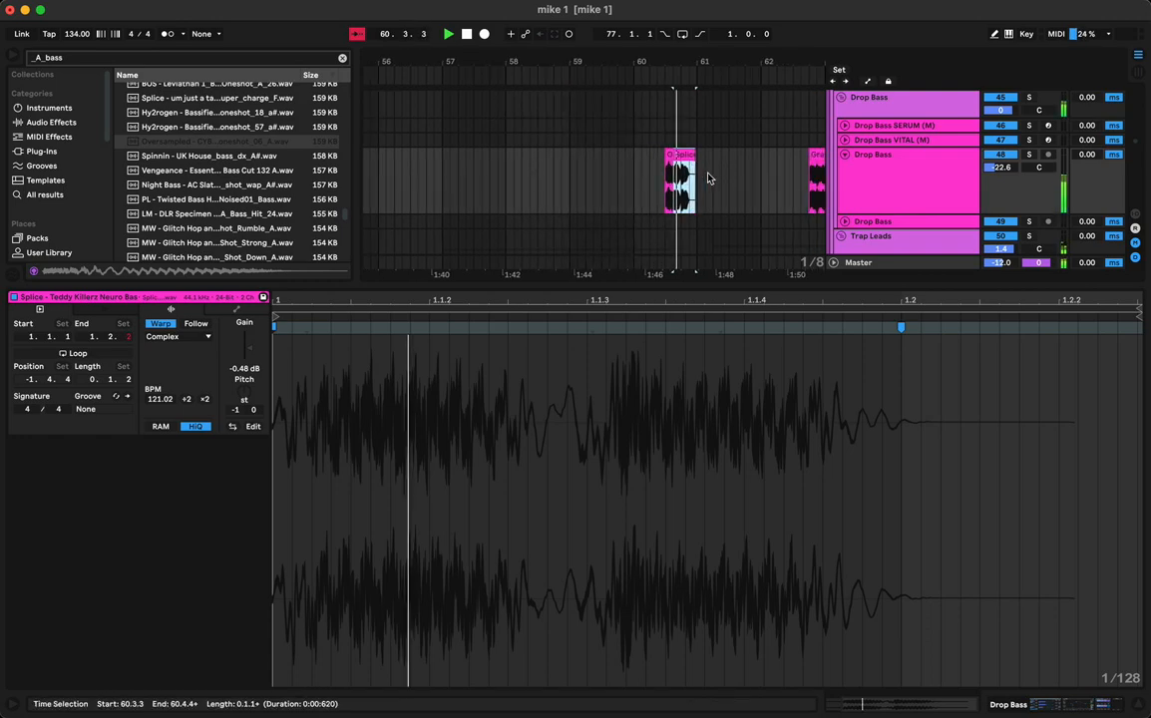
pyautogui.click(647, 180)
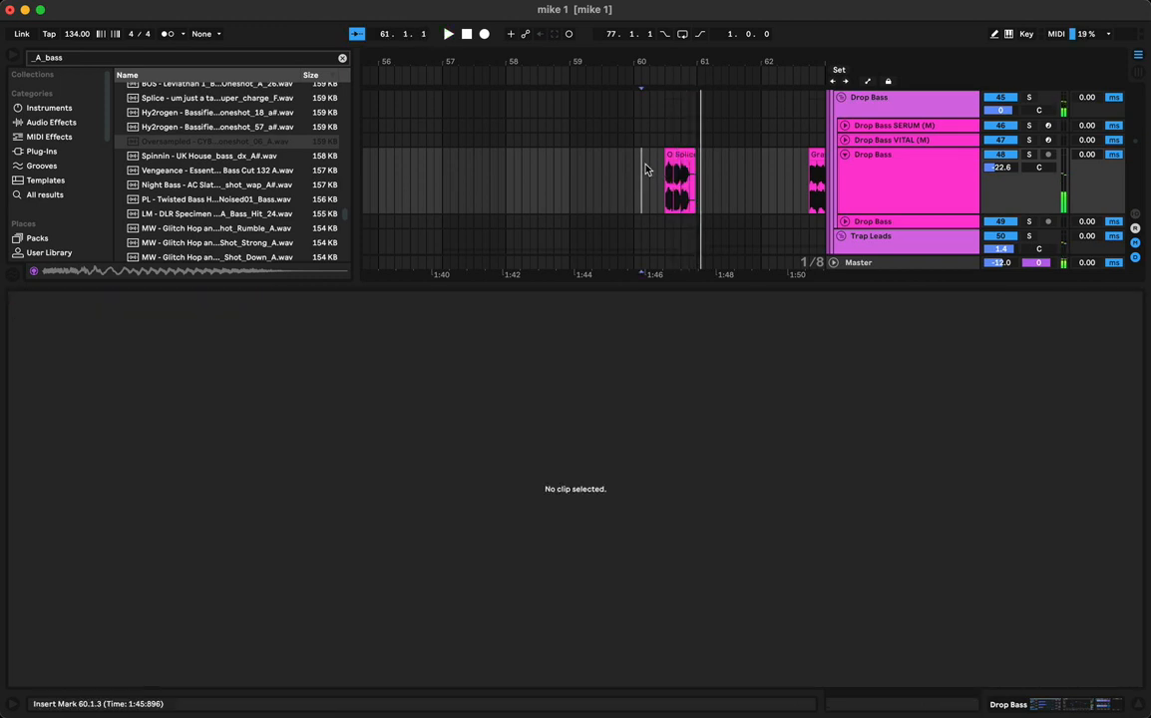
pyautogui.click(641, 180)
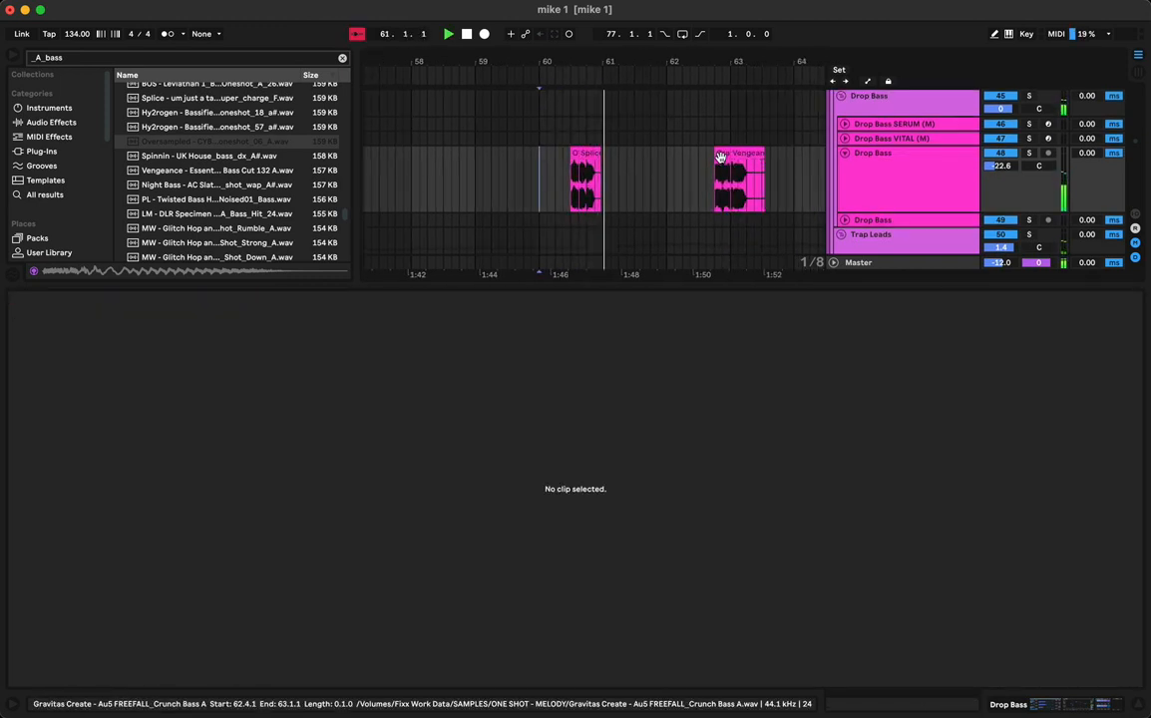
# Move the Gravitas FREEFALL Crunch Bass clip to 61.1.1, behind the Splice clip, and play the sequence
pyautogui.click(718, 157)
pyautogui.press('space')
pyautogui.click(611, 172)
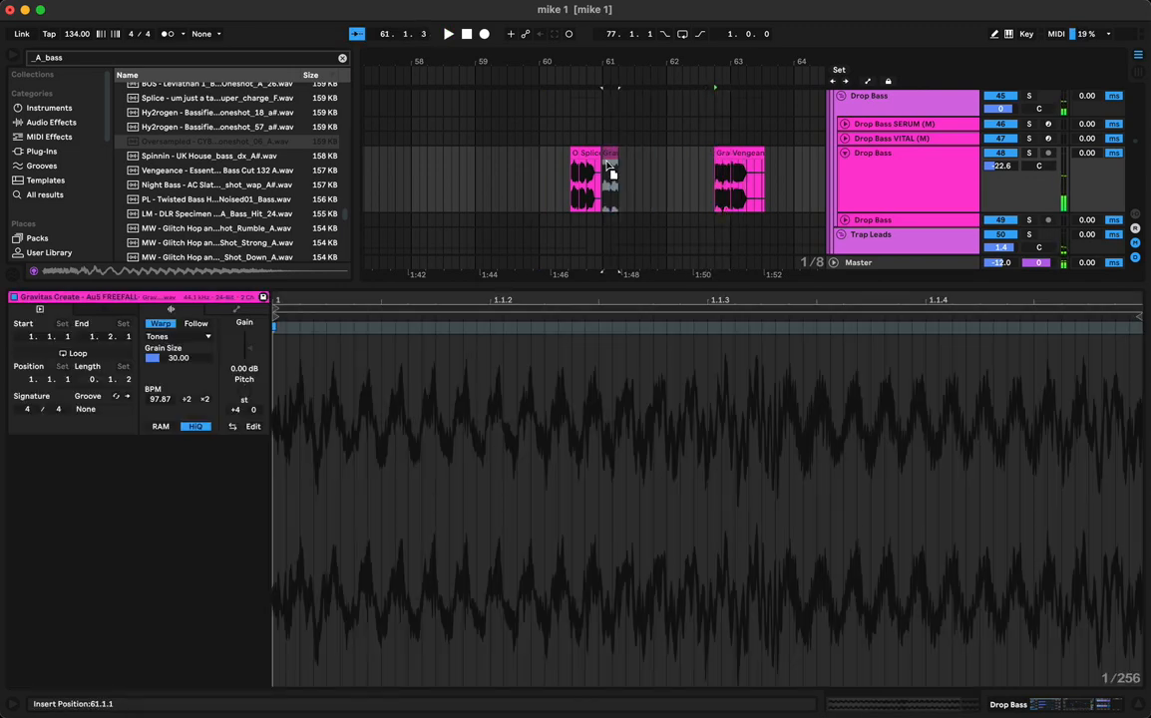
pyautogui.moveTo(611, 166); pyautogui.dragTo(610, 165)
pyautogui.click(589, 153)
pyautogui.press('space')
pyautogui.scroll(-1, 597, 155)
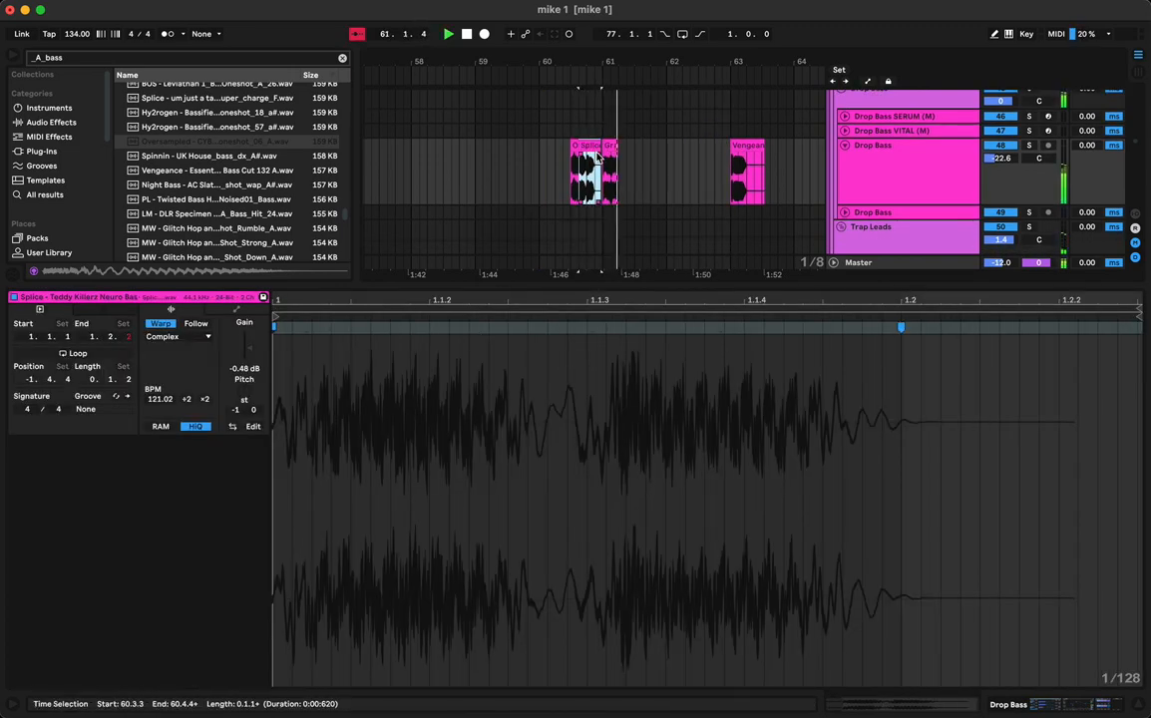
pyautogui.click(609, 152)
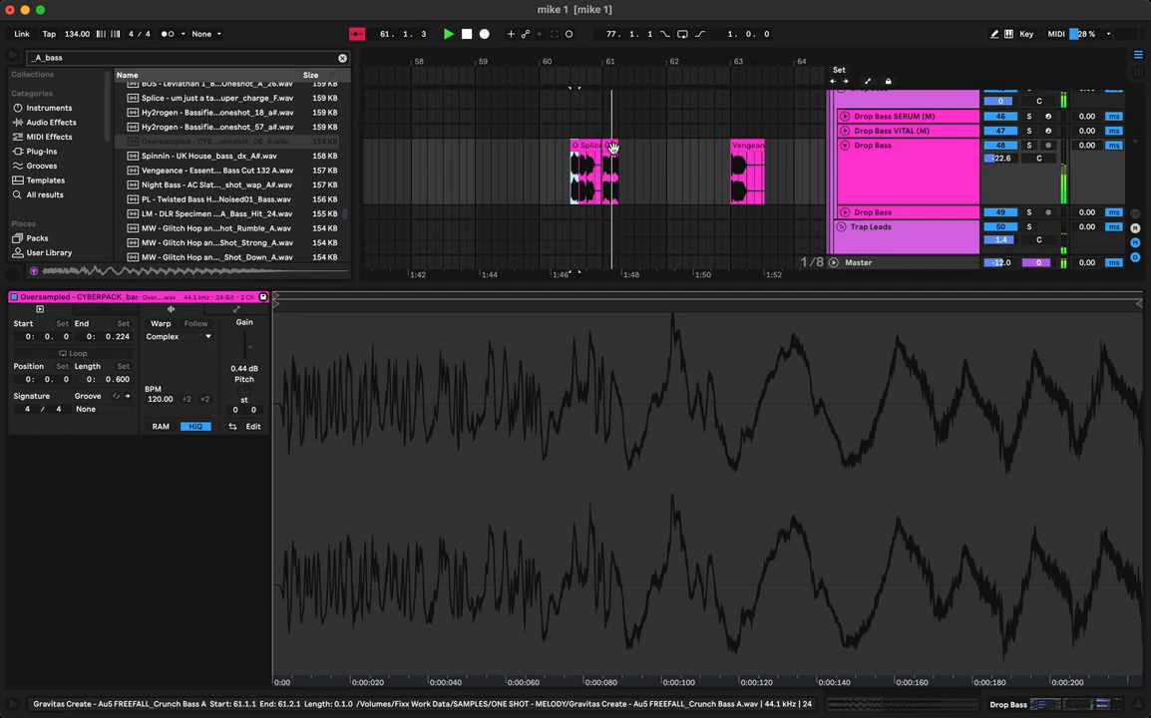
# Try a copy of the Gravitas Crunch Bass clip at 57.1.1 on the Drop Bass track
pyautogui.click(613, 148)
pyautogui.press('space')
pyautogui.hscroll(-5, 613, 152)
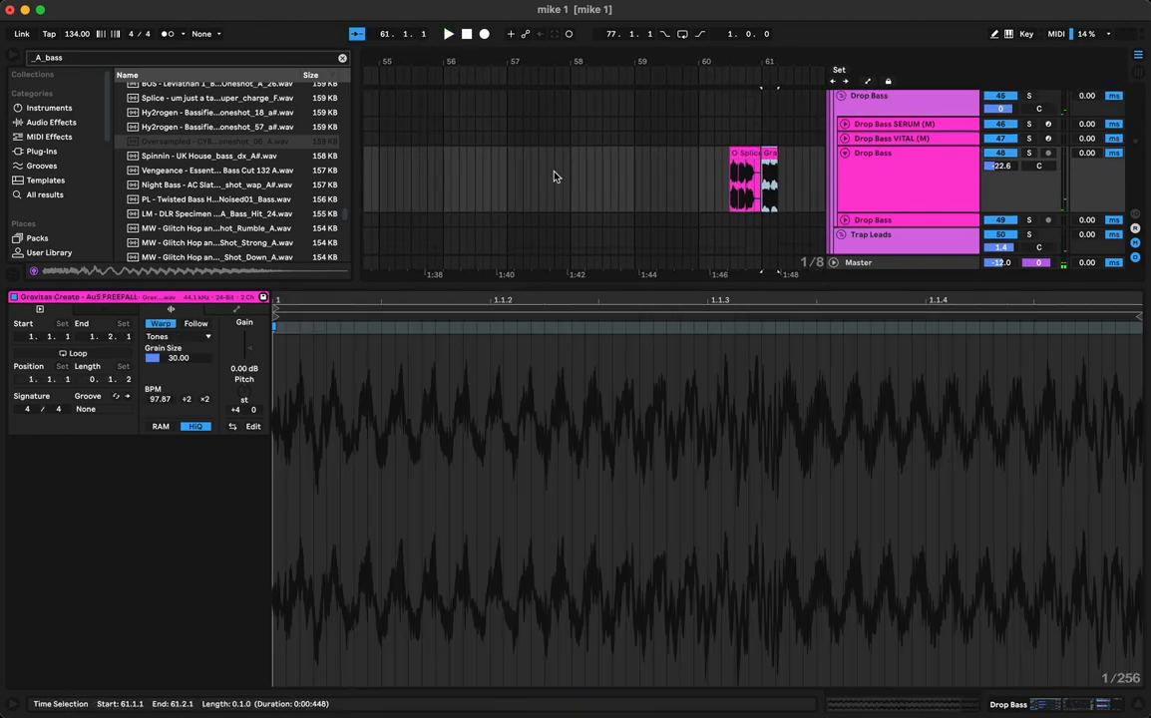
pyautogui.click(511, 185)
pyautogui.press('super+v')
pyautogui.scroll(-1, 512, 185)
pyautogui.press('space')
pyautogui.click(454, 183)
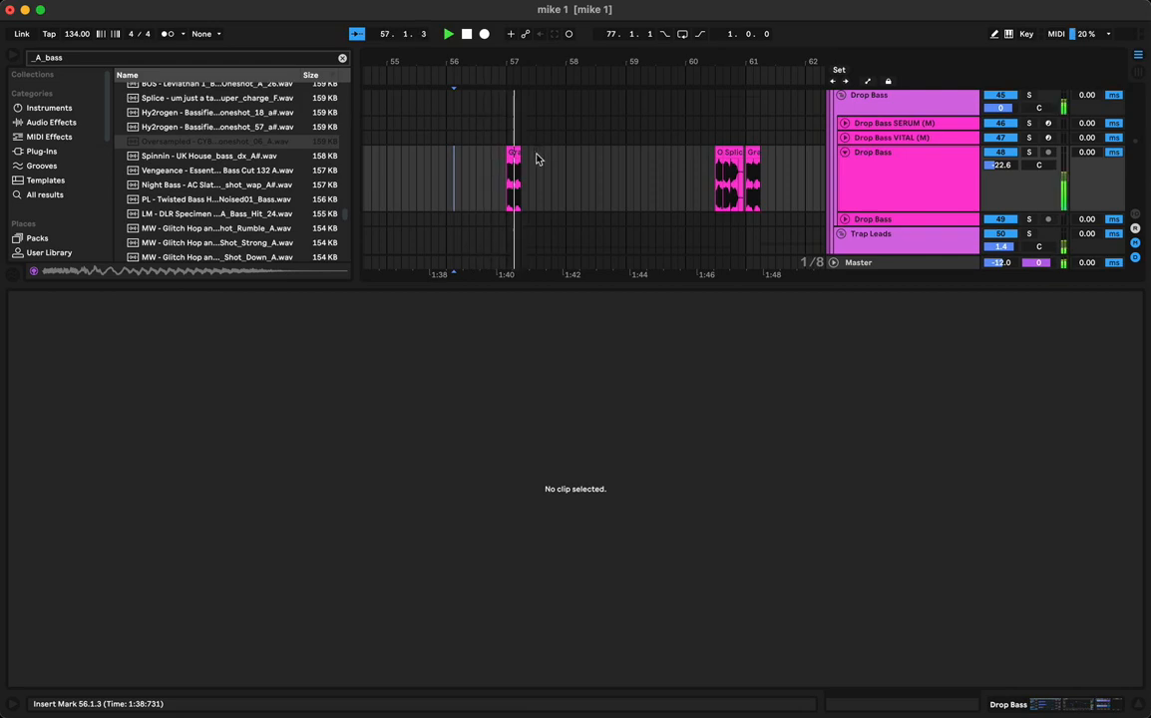
pyautogui.click(508, 166)
pyautogui.press('Delete')
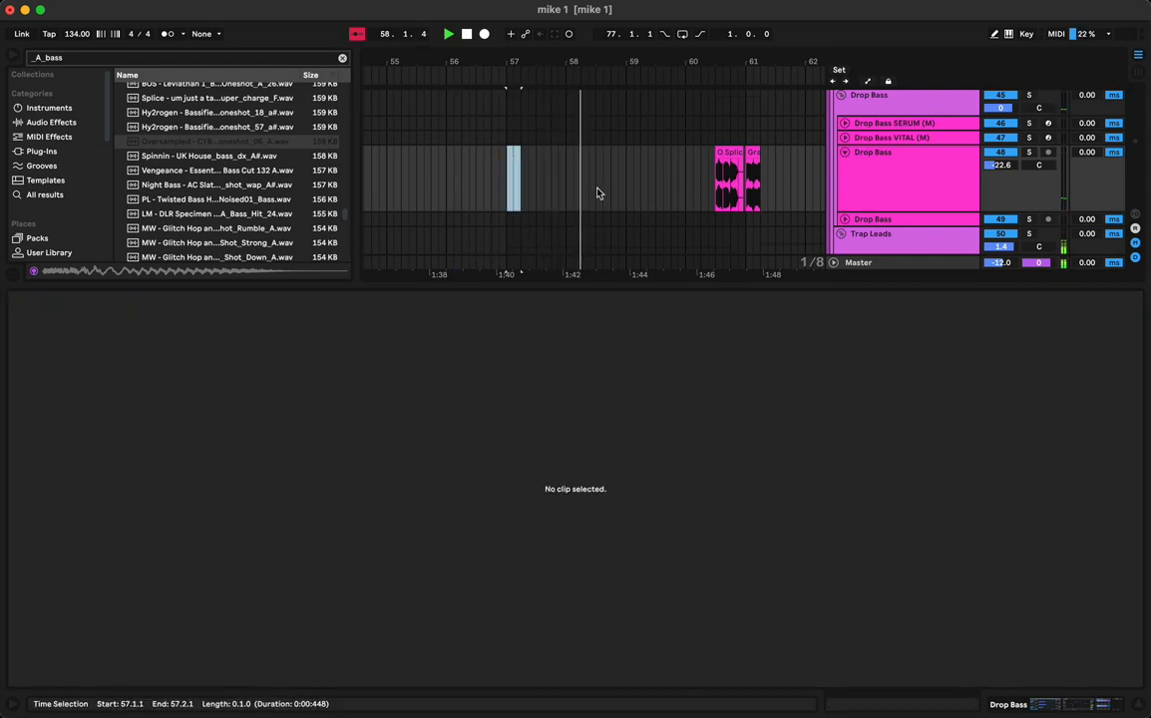
# Extend the Oversampled clip to one beat ending at 60.4.1, with the Splice clip filling the beat up to 61.1.1
pyautogui.click(629, 288)
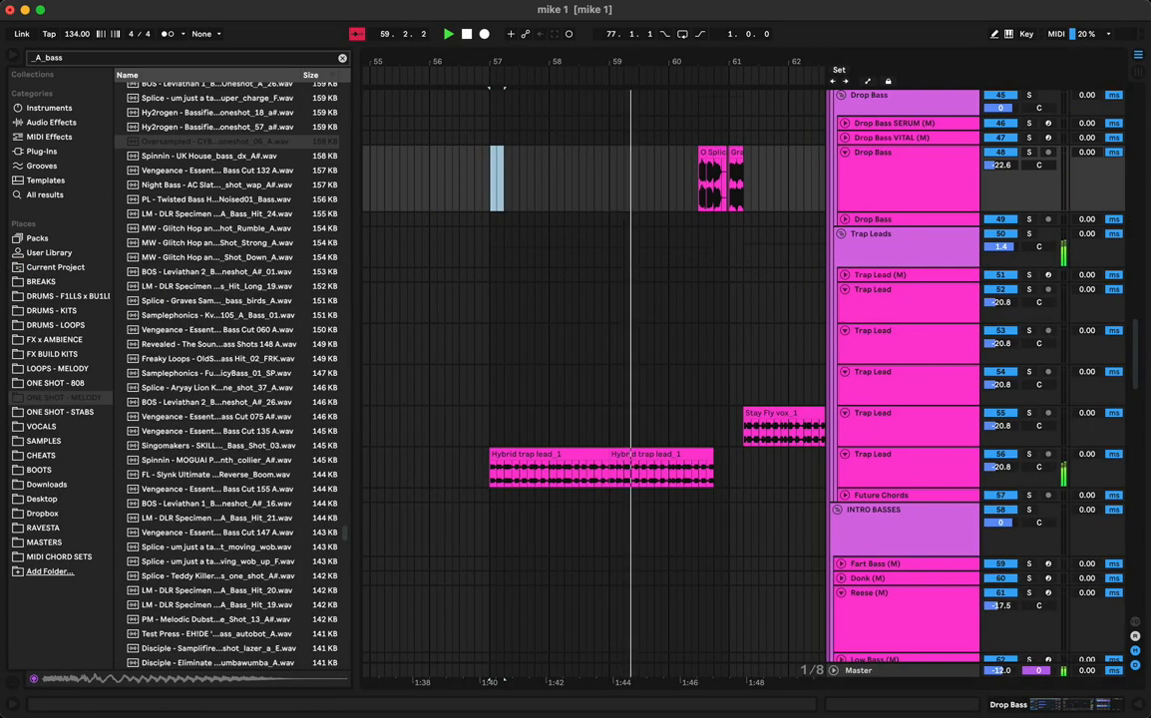
pyautogui.moveTo(639, 62); pyautogui.dragTo(569, 44)
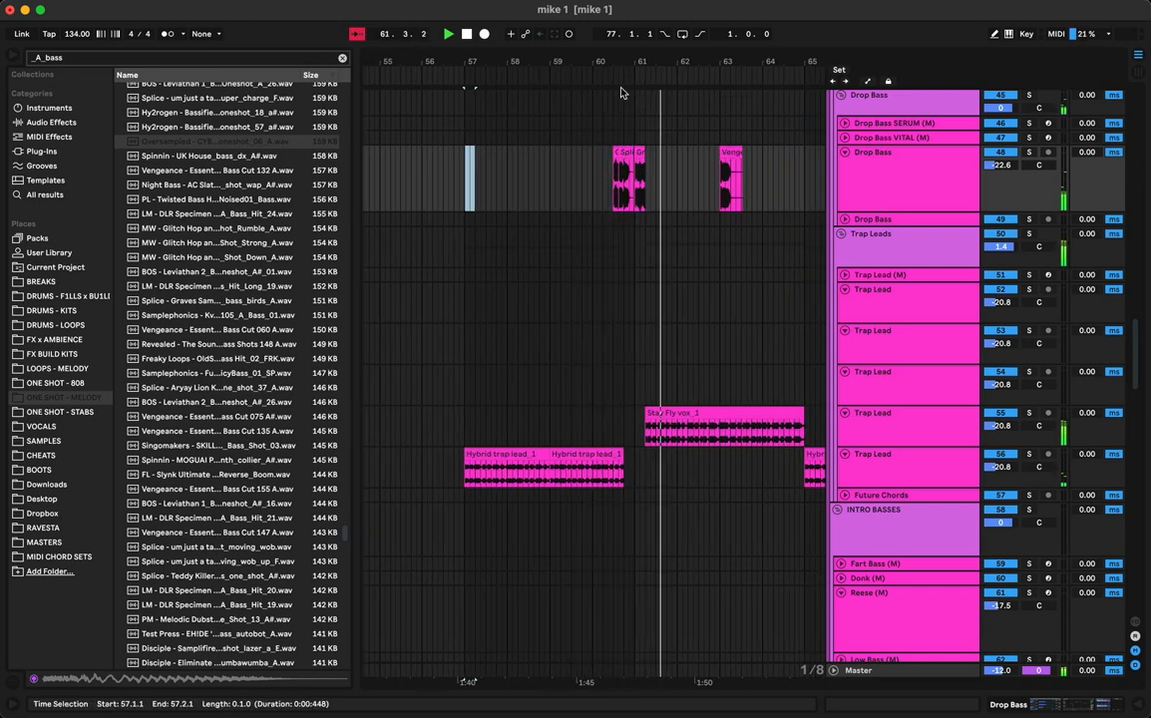
pyautogui.press('space')
pyautogui.moveTo(627, 67); pyautogui.dragTo(617, 155)
pyautogui.click(606, 154)
pyautogui.press('space')
pyautogui.click(620, 155)
pyautogui.press('space')
pyautogui.click(602, 155)
pyautogui.press('space')
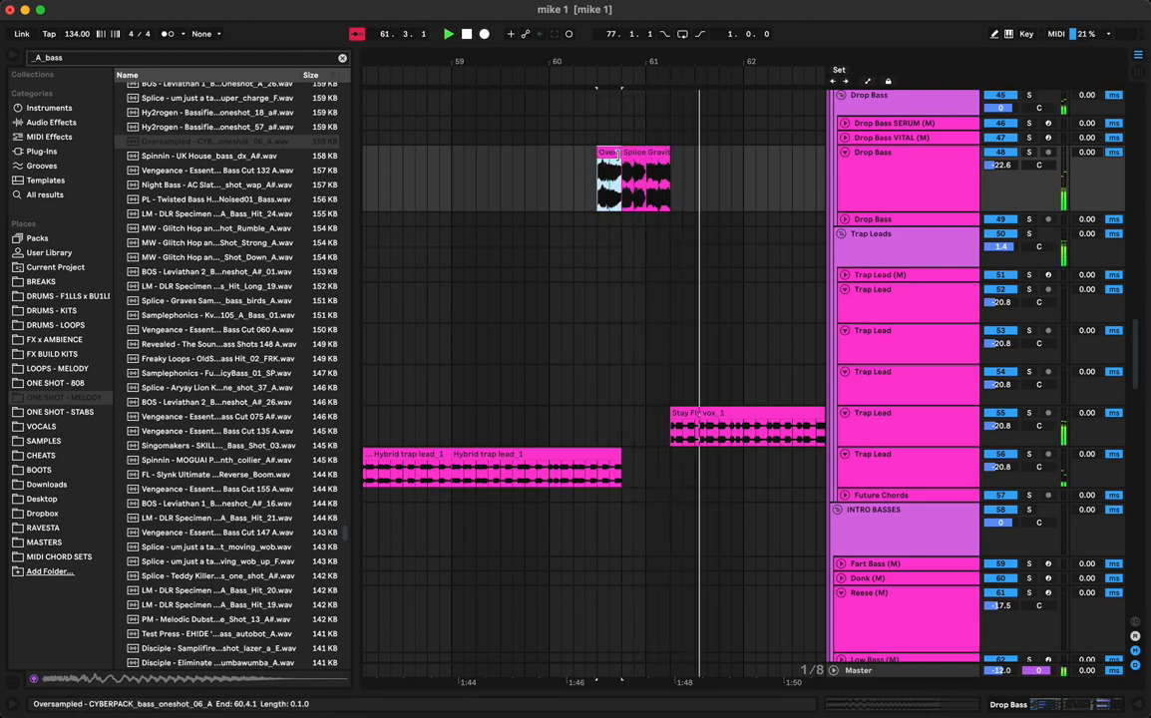
# Move the Oversampled clip to 61.2.1, directly after the Gravitas clip, and play the result
pyautogui.moveTo(550, 176); pyautogui.dragTo(688, 166)
pyautogui.press('space')
pyautogui.press('space')
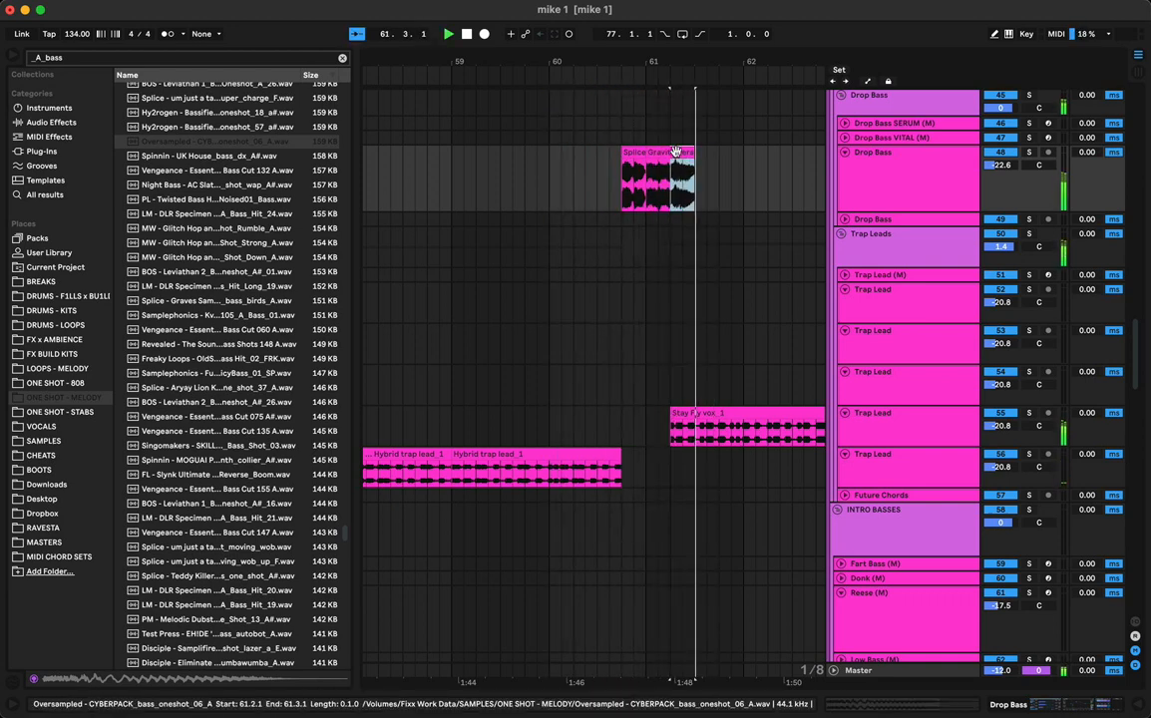
# Move the Oversampled clip on the Drop Bass track to 62.4.1 and play the passage leading into bar 63
pyautogui.press('super+d')
pyautogui.moveTo(713, 159); pyautogui.dragTo(775, 156)
pyautogui.press('space')
pyautogui.press('space')
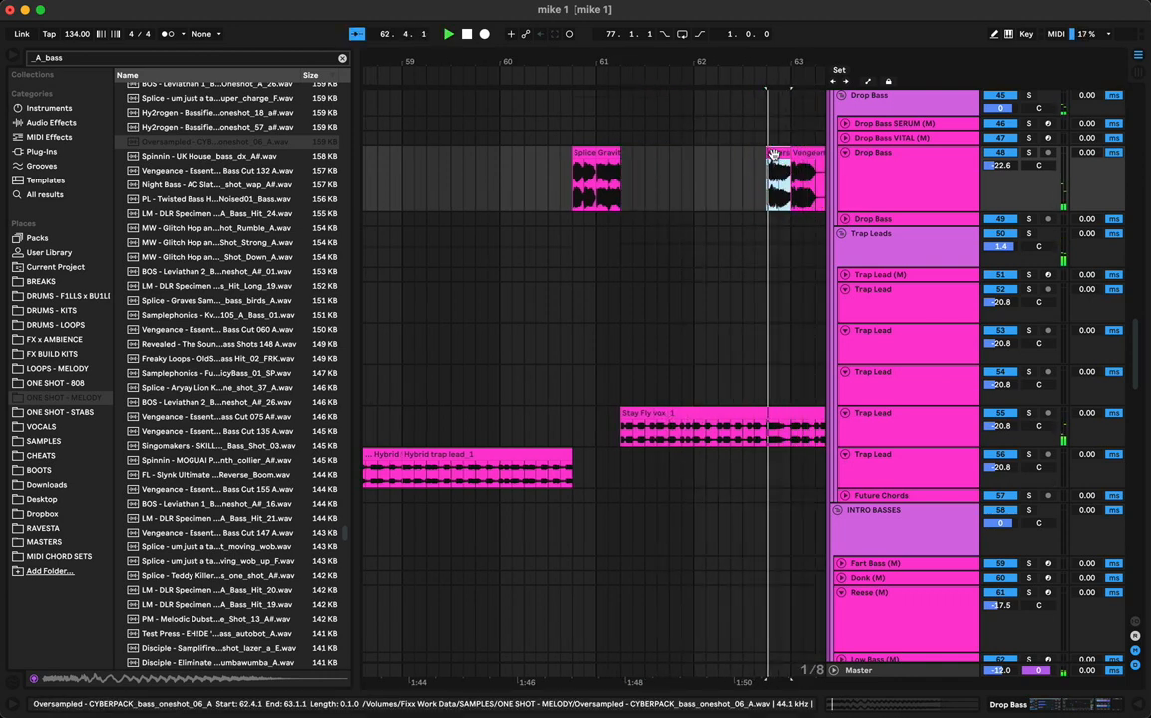
pyautogui.hscroll(3, 761, 168)
pyautogui.press('space')
pyautogui.press('space')
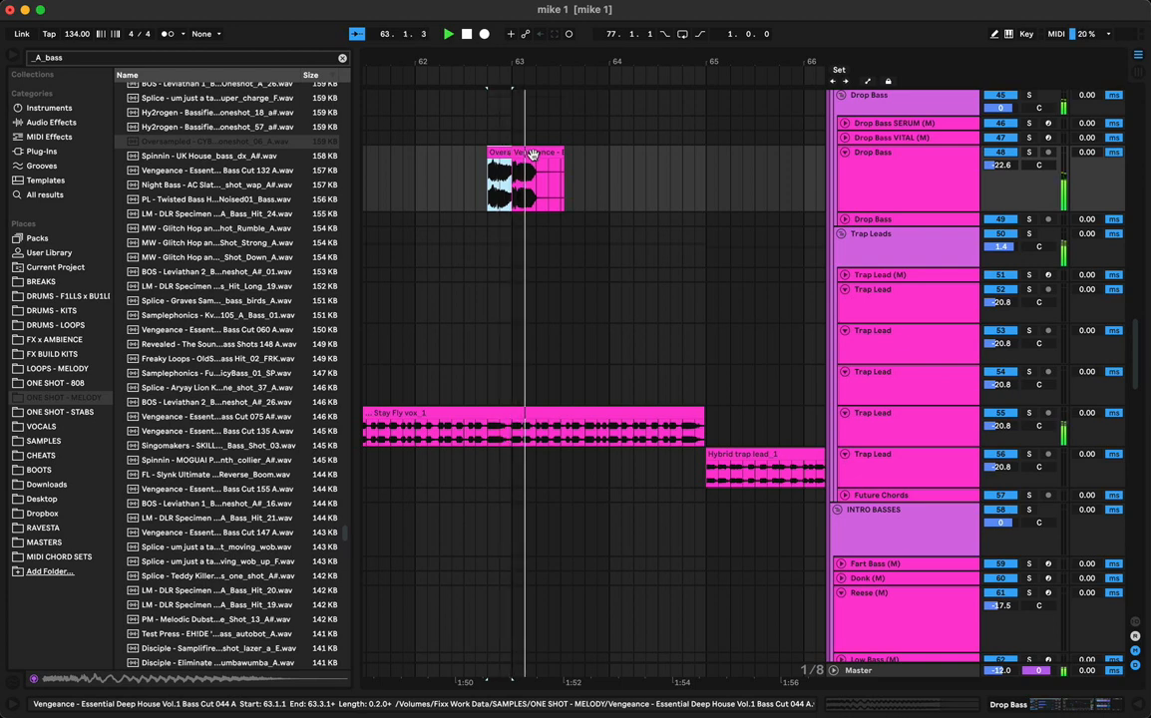
# Try the Vengeance Bass Cut 044 A clip at 65.1.1 on the Drop Bass track, playing it from 64.2.1
pyautogui.moveTo(535, 155); pyautogui.dragTo(729, 184)
pyautogui.click(673, 183)
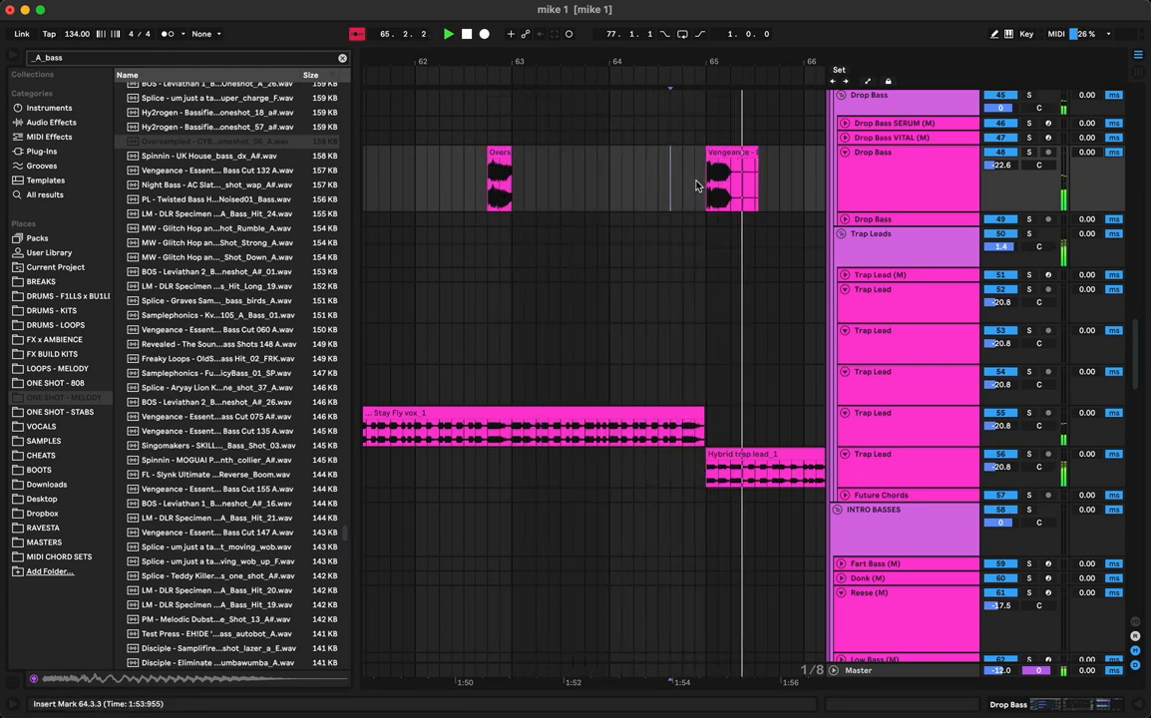
pyautogui.click(635, 183)
pyautogui.press('space')
pyautogui.press('space')
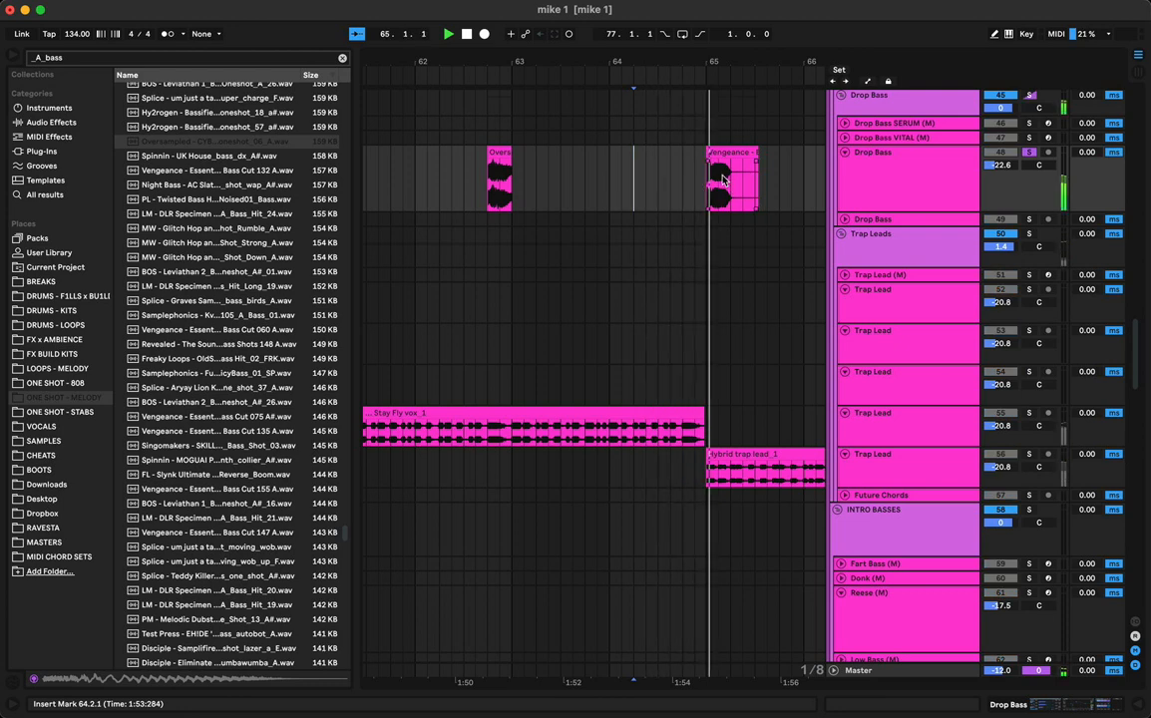
# Delete the Vengeance bass clip at 65.1.1 from the Drop Bass track
pyautogui.scroll(-6, 720, 186)
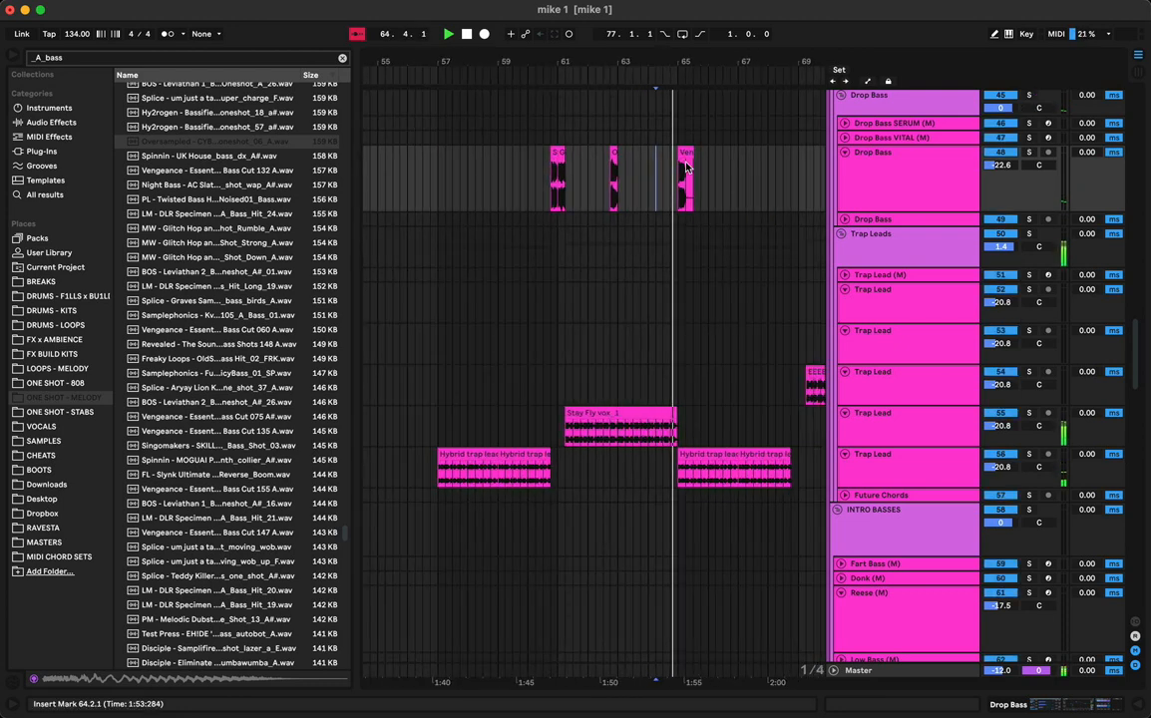
pyautogui.click(685, 172)
pyautogui.press('Delete')
pyautogui.hscroll(-1, 504, 198)
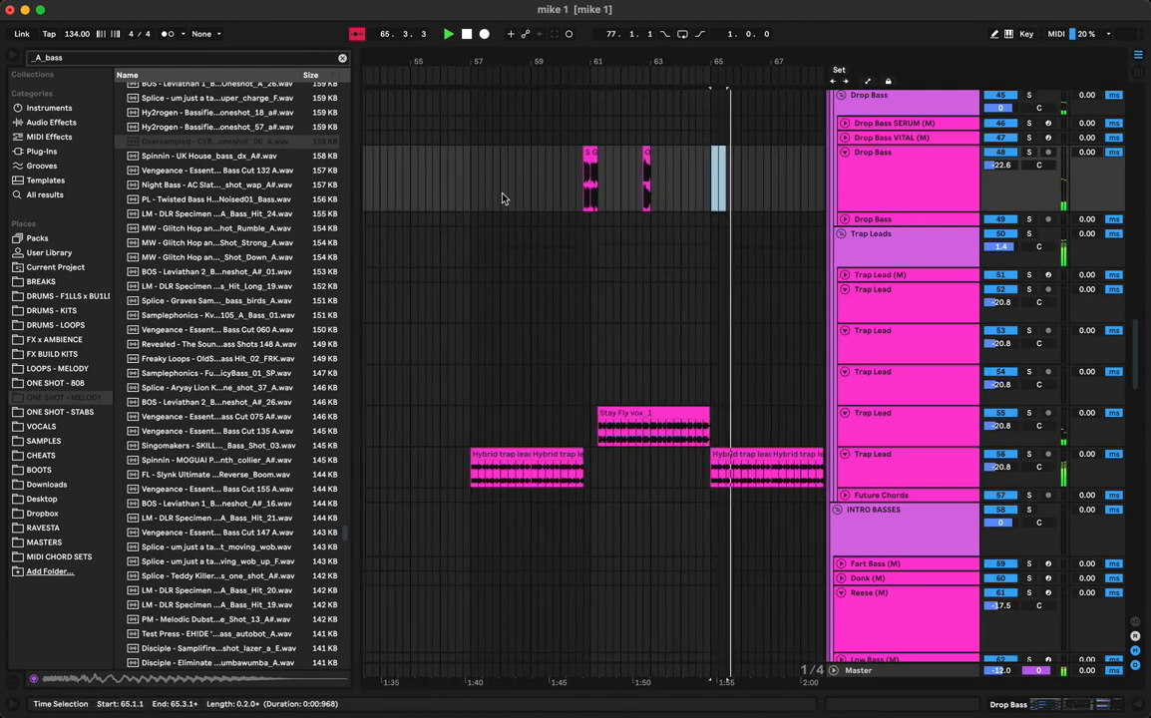
# Stop playback and audition the "_A_bass" one-shots, from the Vengeance Bass Cuts down to the XLNT Cartel V2 bass shots
pyautogui.press('space')
pyautogui.click(245, 201)
pyautogui.click(186, 246)
pyautogui.scroll(-4, 200, 300)
pyautogui.click(193, 288)
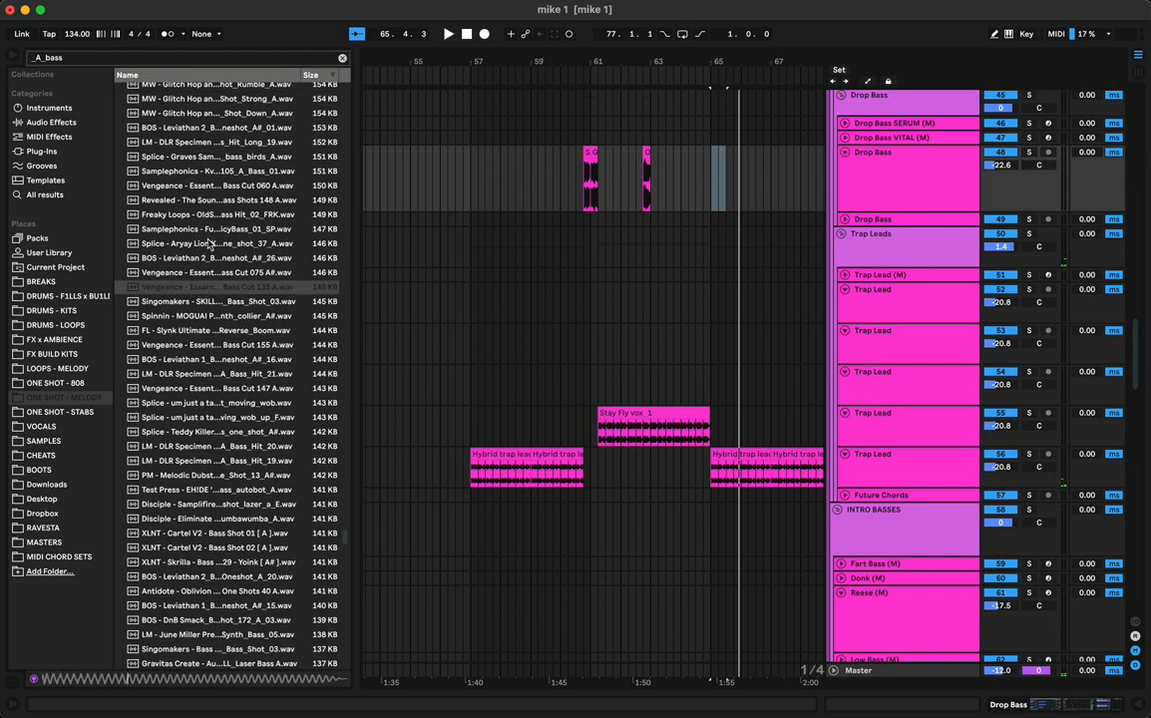
pyautogui.click(208, 242)
pyautogui.click(223, 201)
pyautogui.click(219, 258)
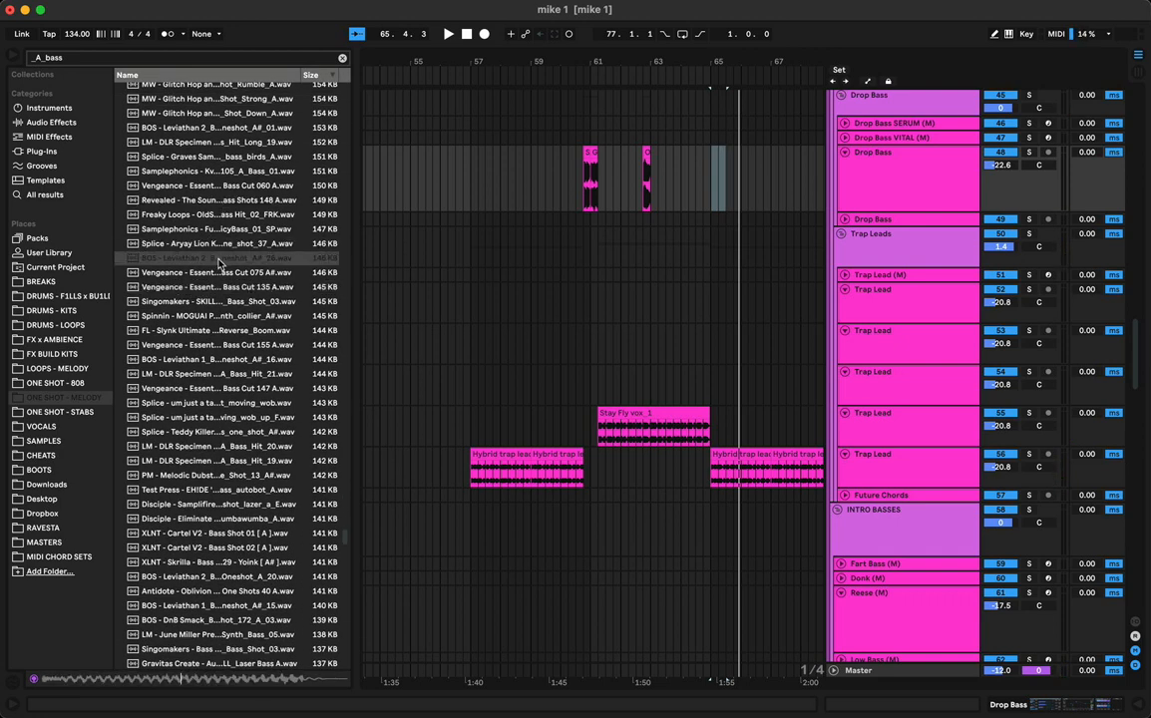
pyautogui.click(224, 289)
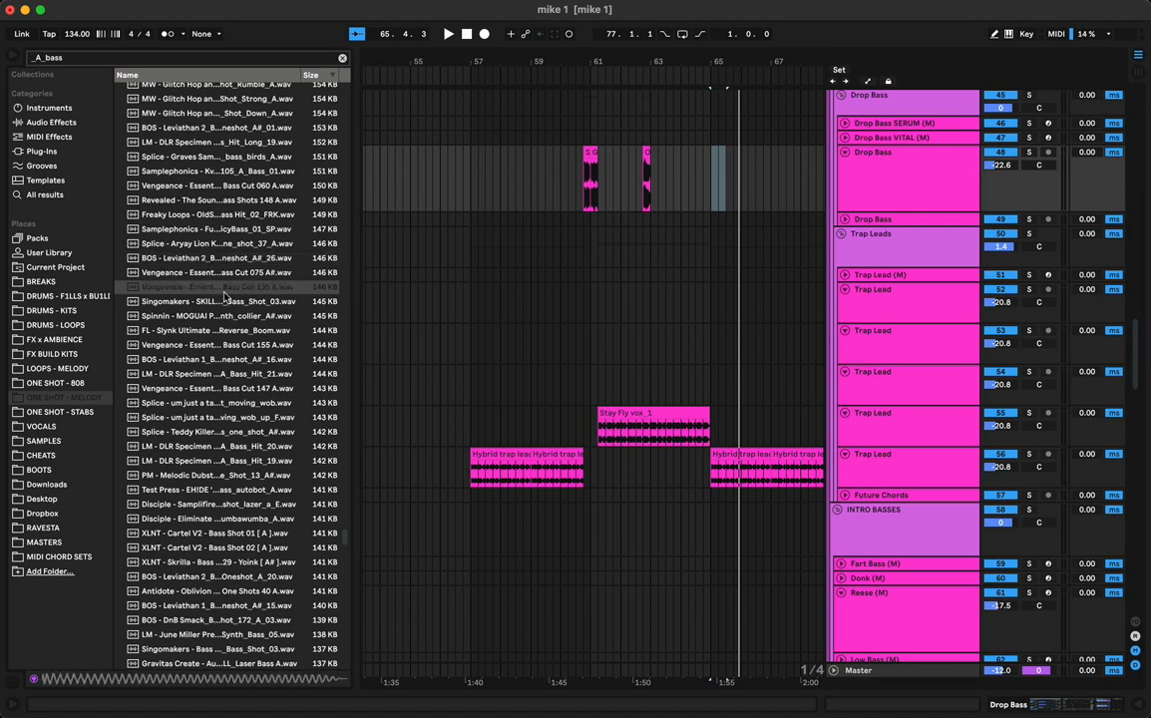
pyautogui.scroll(-2, 230, 296)
pyautogui.click(225, 303)
pyautogui.scroll(-1, 223, 306)
pyautogui.click(220, 303)
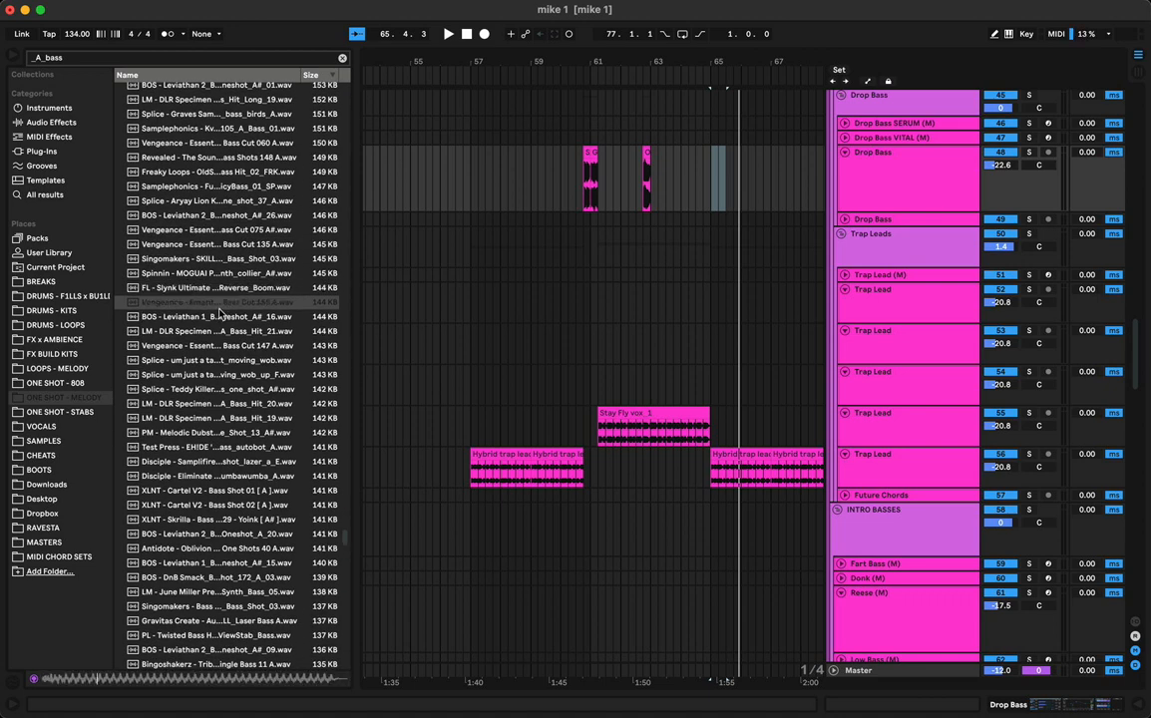
pyautogui.press('Up')
pyautogui.press('Up')
pyautogui.press('Up')
pyautogui.press('Up')
pyautogui.press('Up')
pyautogui.press('Up')
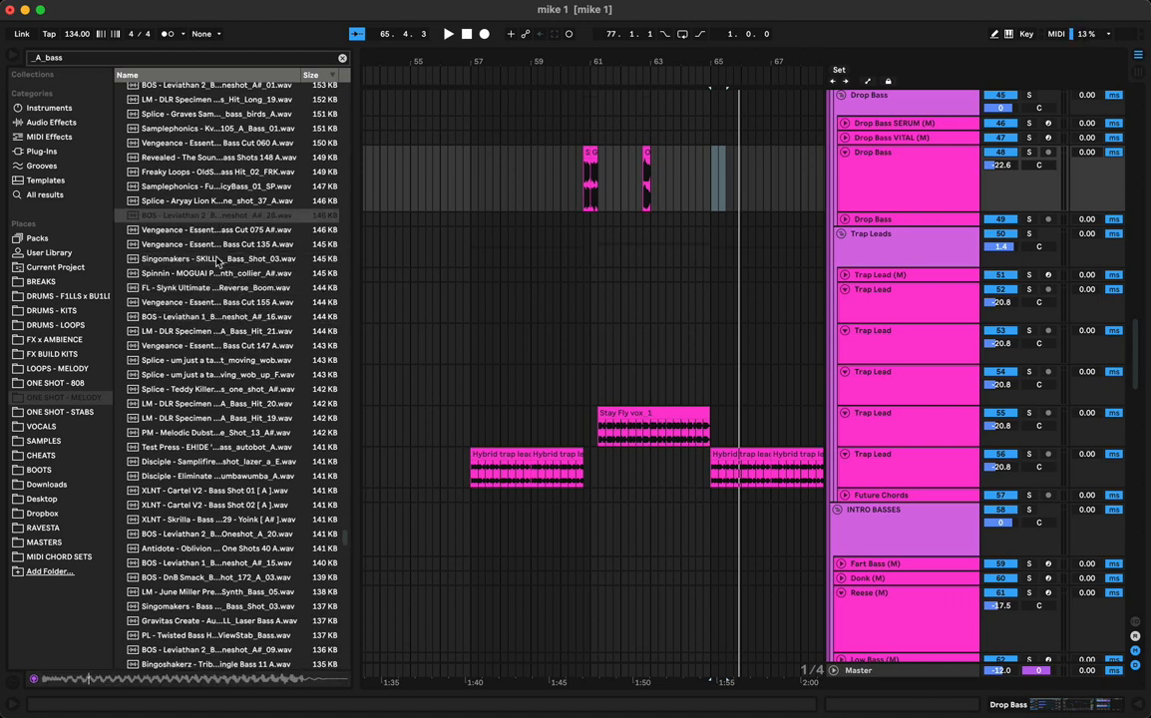
pyautogui.click(206, 378)
pyautogui.click(202, 405)
pyautogui.scroll(-1, 201, 404)
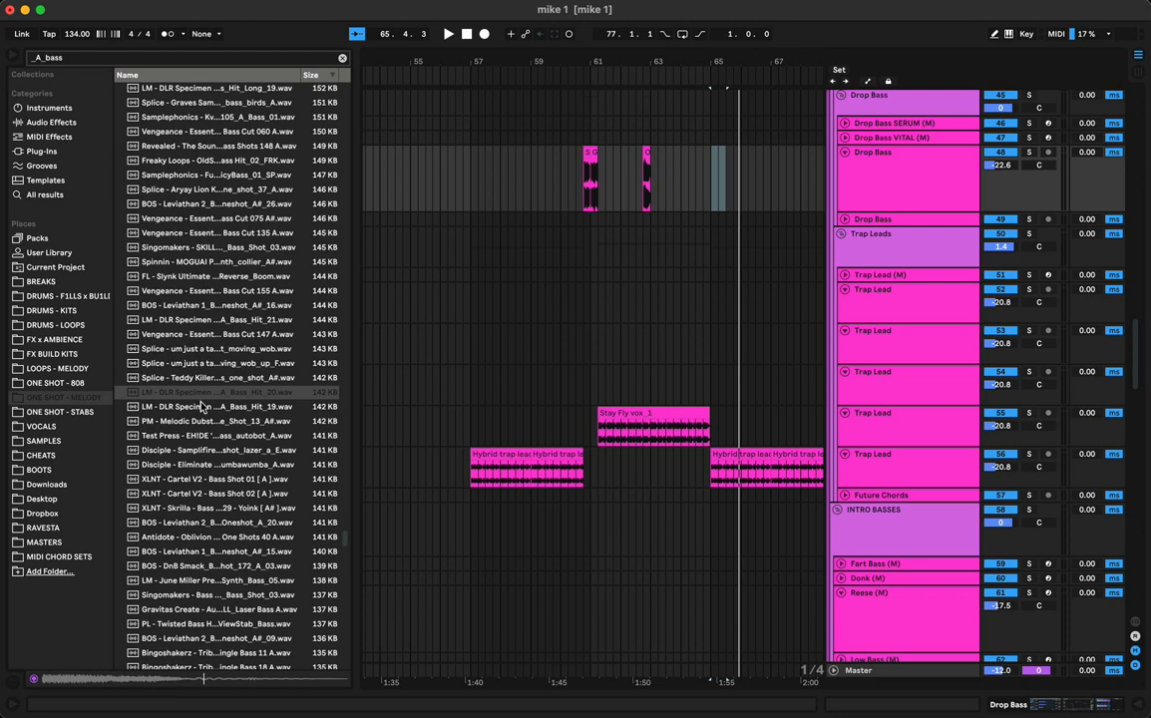
pyautogui.click(202, 410)
pyautogui.scroll(-5, 202, 413)
pyautogui.click(194, 365)
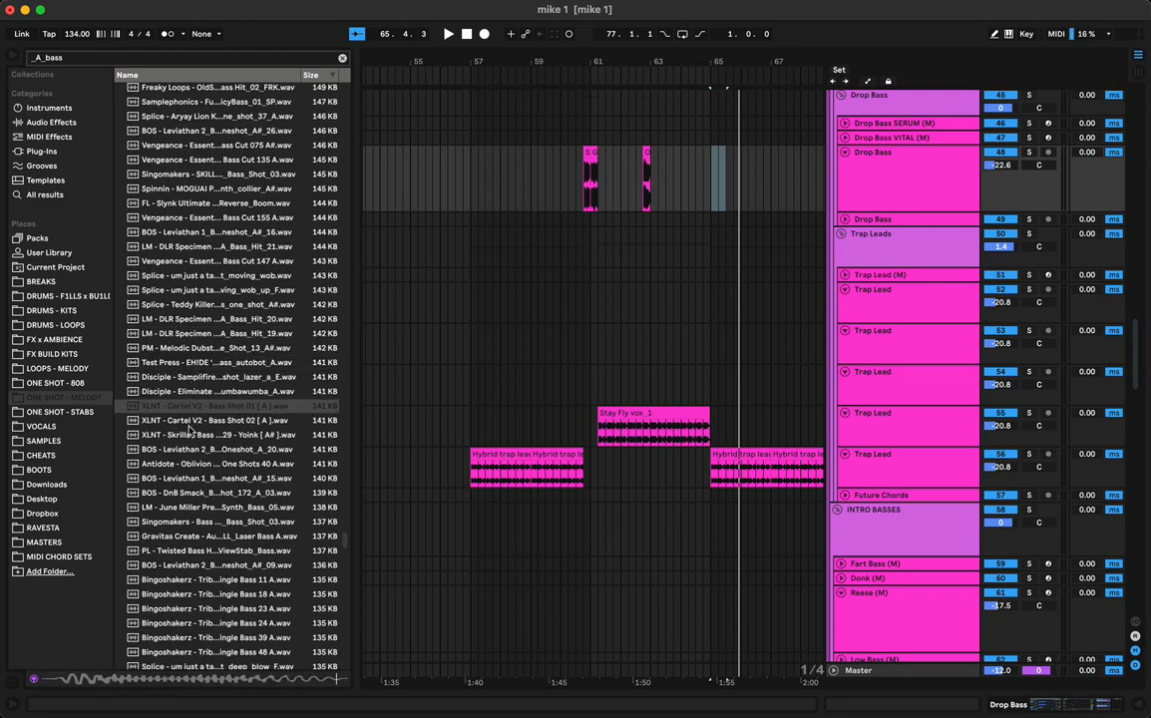
# Place XLNT - Cartel V2 - Bass Shot 02 at 57.1.1 on the Drop Bass track and play it
pyautogui.press('Down')
pyautogui.moveTo(183, 423); pyautogui.dragTo(563, 248)
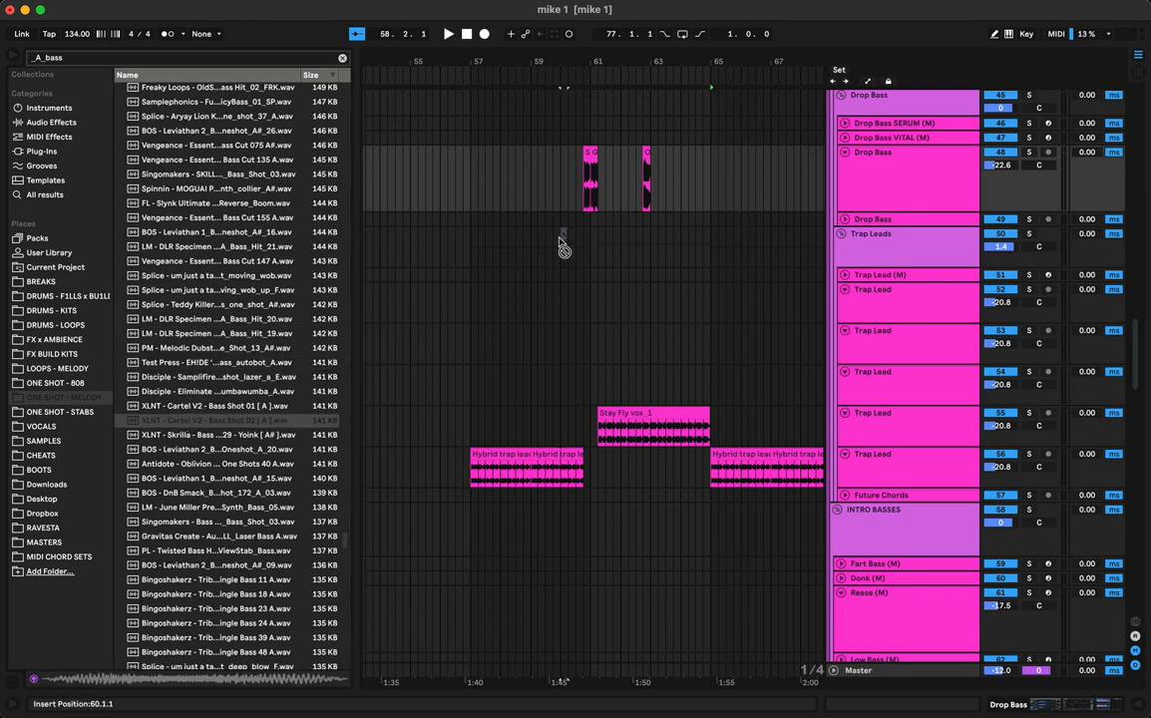
pyautogui.moveTo(474, 202); pyautogui.dragTo(473, 203)
pyautogui.press('space')
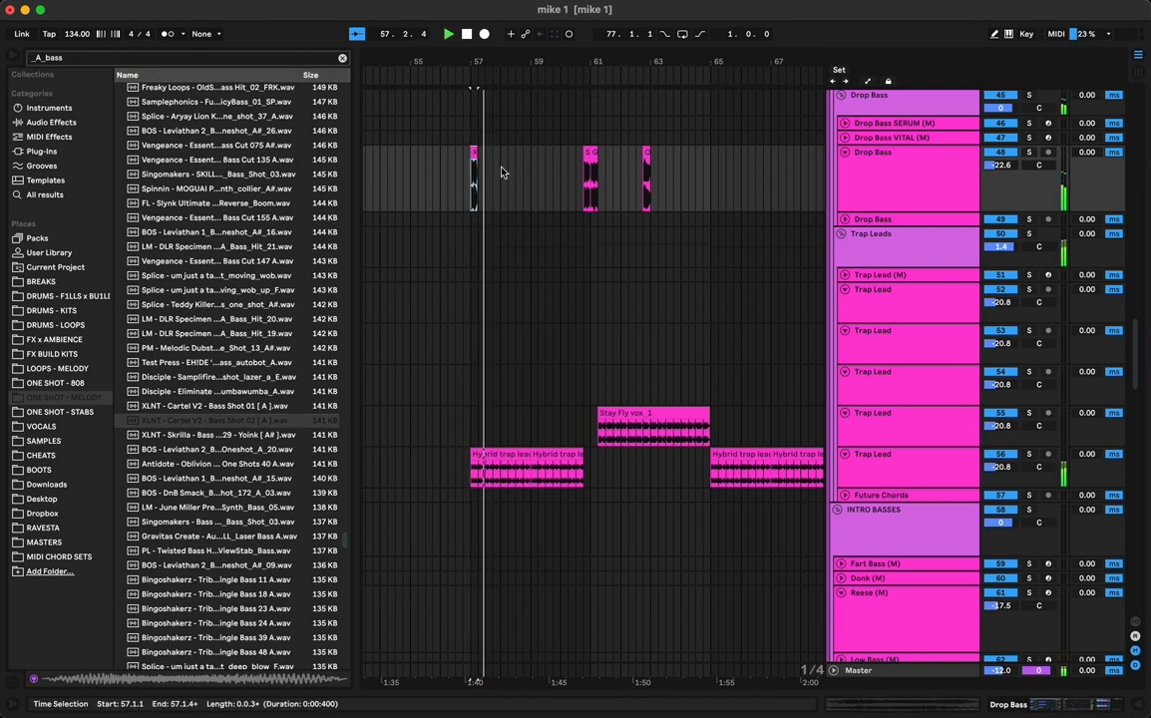
# Lower the XLNT Bass Shot 02 clip's gain to -1.42 dB and play it again
pyautogui.doubleClick(474, 153)
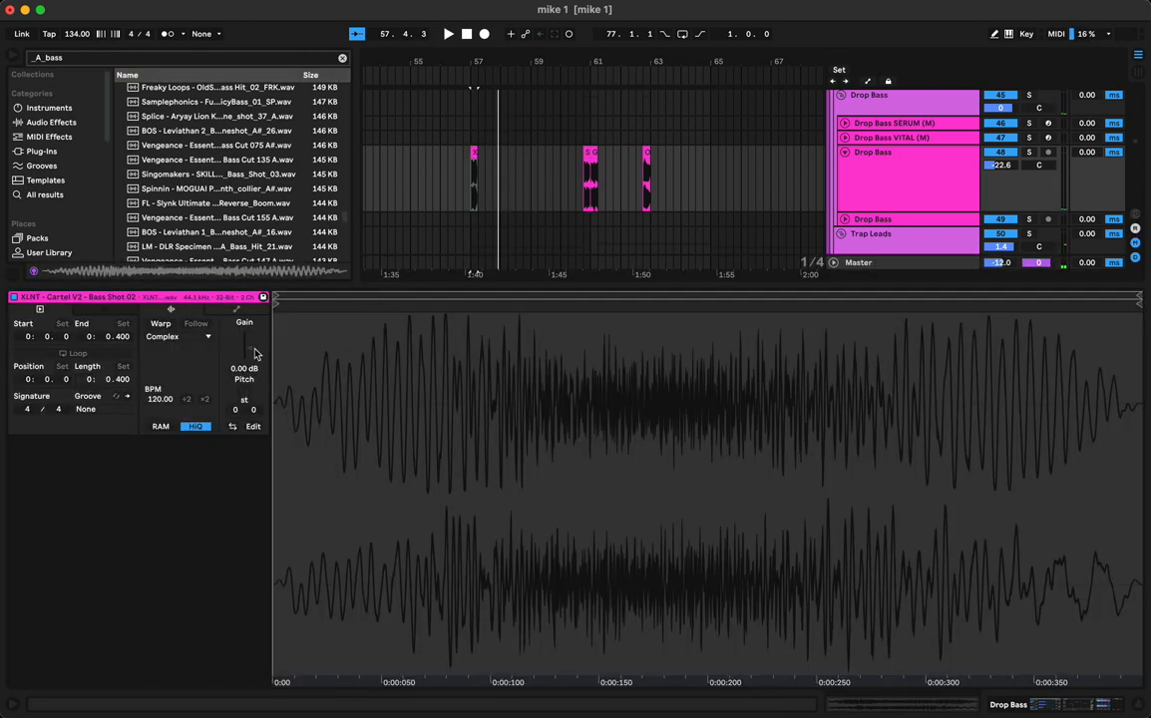
pyautogui.moveTo(249, 345); pyautogui.dragTo(248, 352)
pyautogui.press('space')
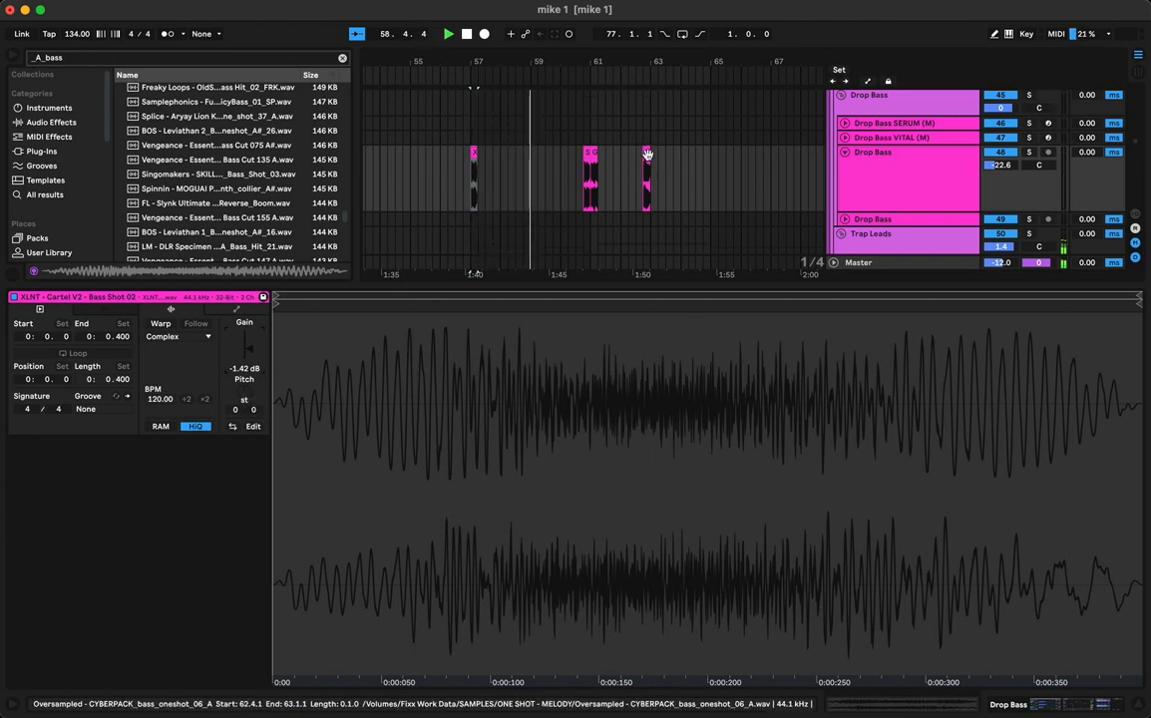
# Try the Oversampled clip at 59.1.1 and half a beat earlier at 58.4.3, listening in context
pyautogui.moveTo(647, 153); pyautogui.dragTo(529, 161)
pyautogui.click(529, 159)
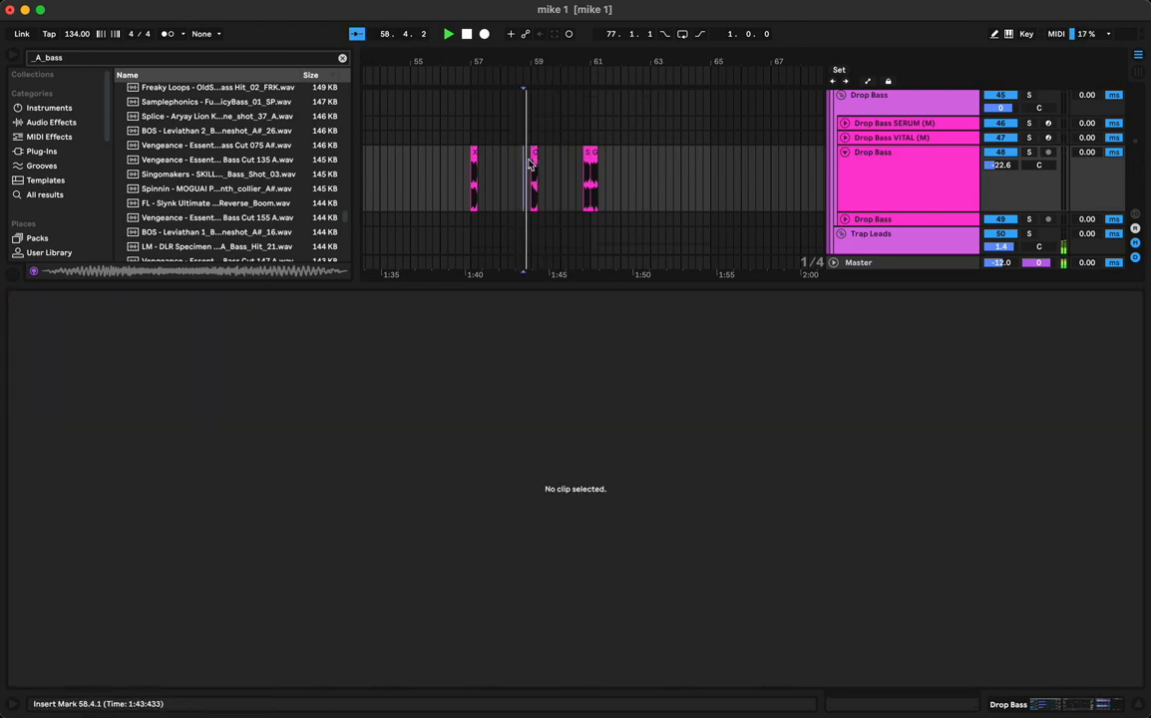
pyautogui.scroll(5, 533, 163)
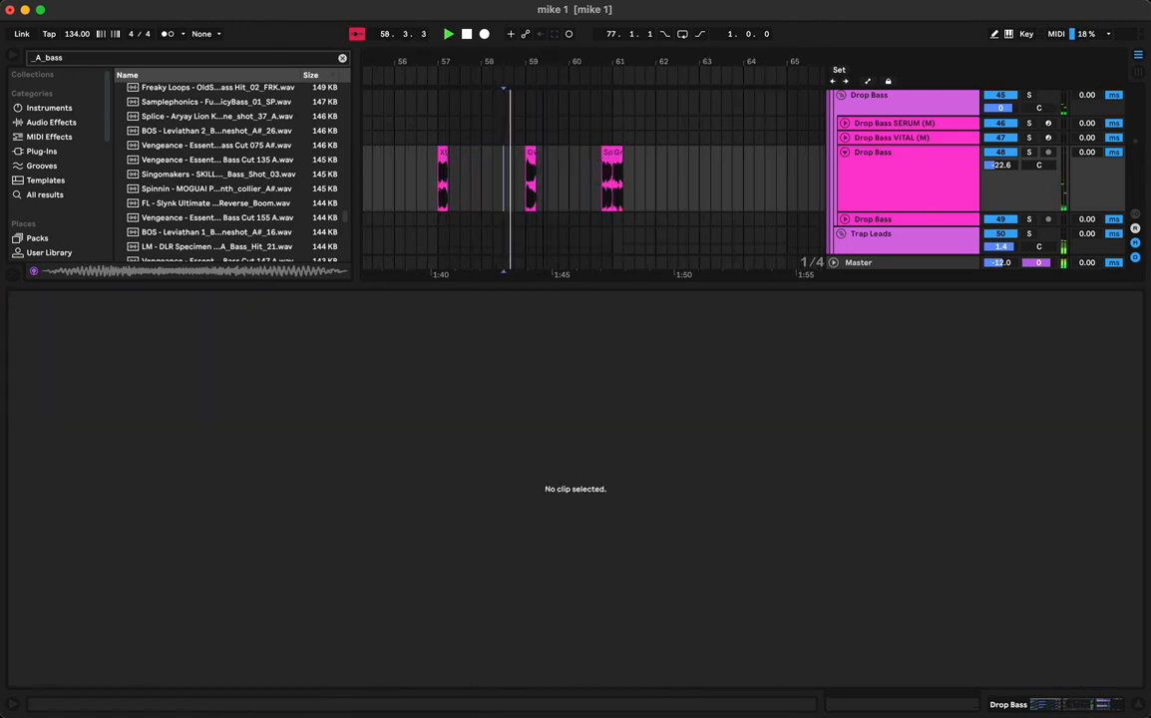
pyautogui.moveTo(529, 170); pyautogui.dragTo(519, 170)
pyautogui.click(477, 171)
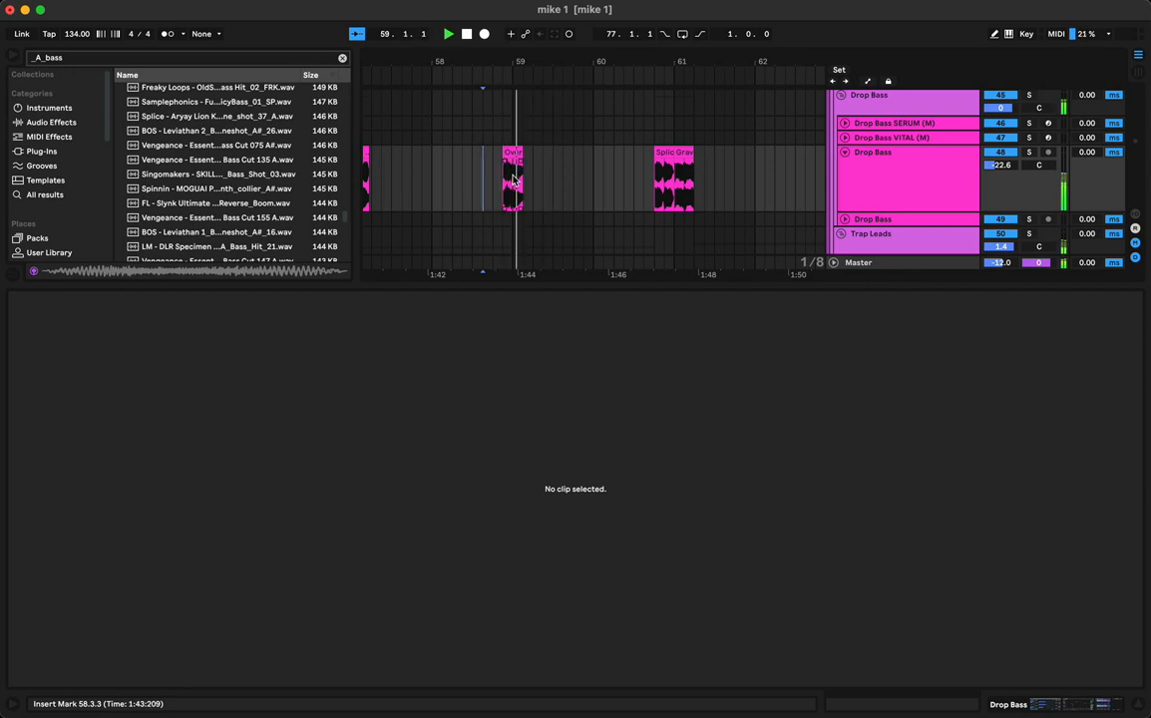
# Try retriggering the Oversampled hit as two half-beat clips starting at 58.4.3
pyautogui.moveTo(504, 154)
pyautogui.mouseDown()
pyautogui.moveTo(514, 153)
pyautogui.moveTo(493, 159)
pyautogui.mouseUp()
pyautogui.click(493, 161)
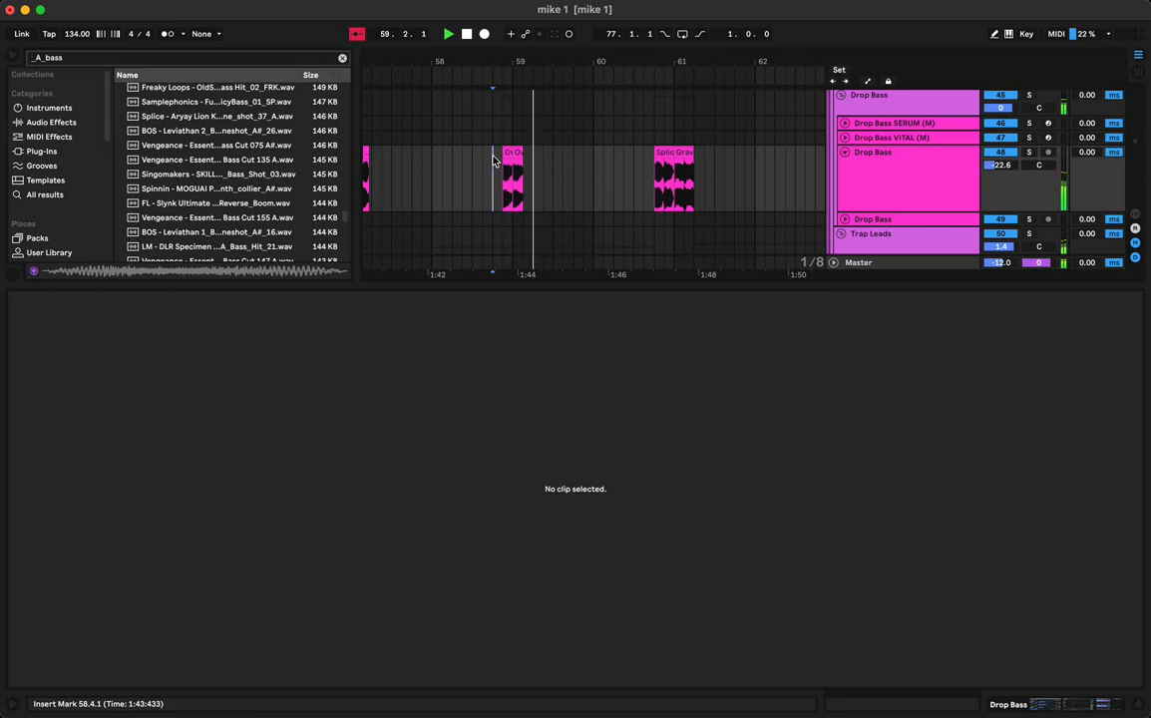
pyautogui.moveTo(531, 65); pyautogui.dragTo(531, 25)
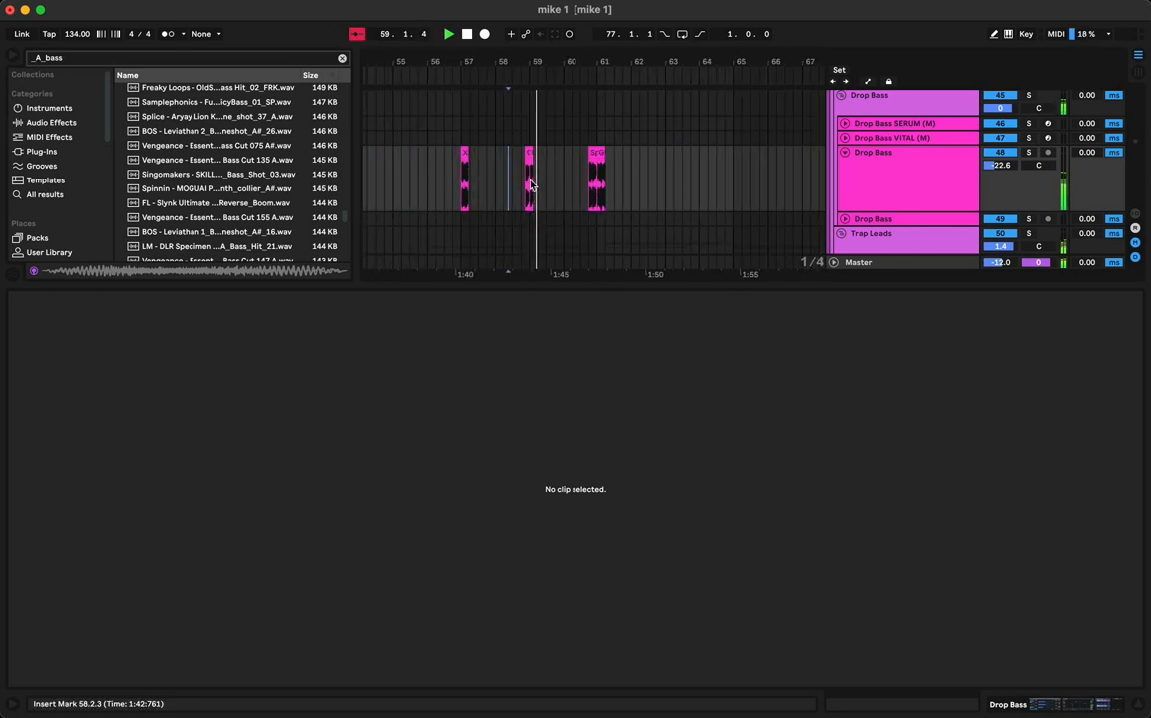
# Try the Oversampled clip at 65.2.1 and play the section from 60.1.1
pyautogui.click(529, 158)
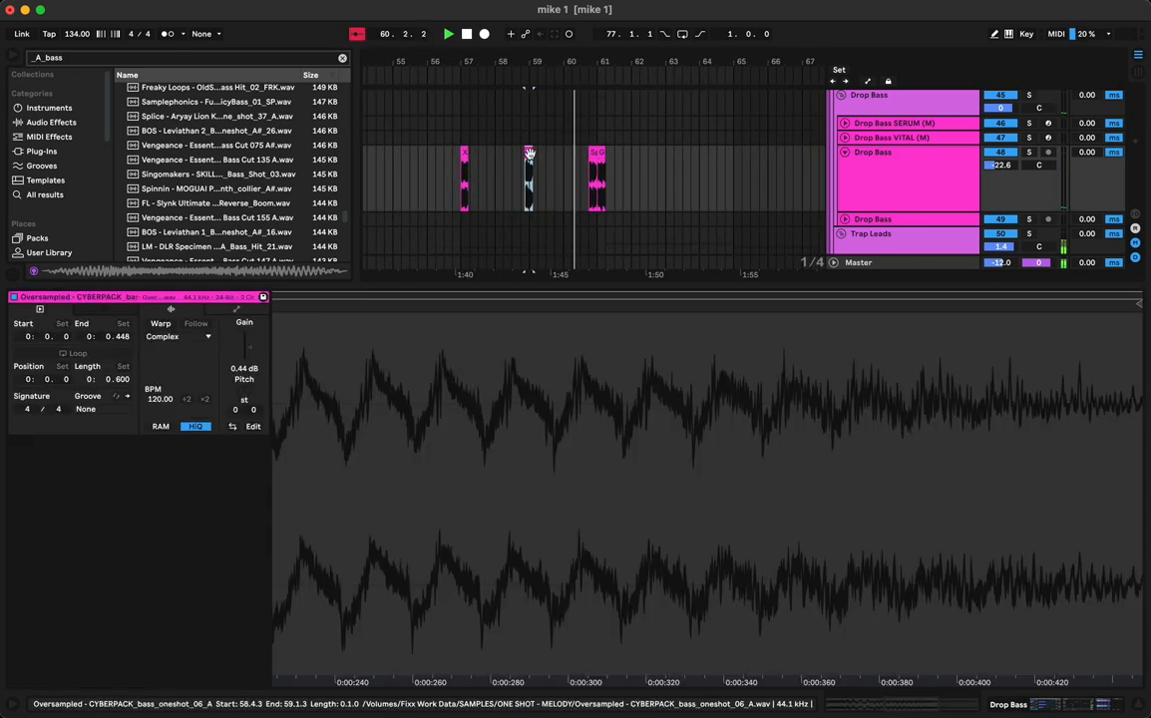
pyautogui.moveTo(528, 155); pyautogui.dragTo(746, 180)
pyautogui.click(564, 172)
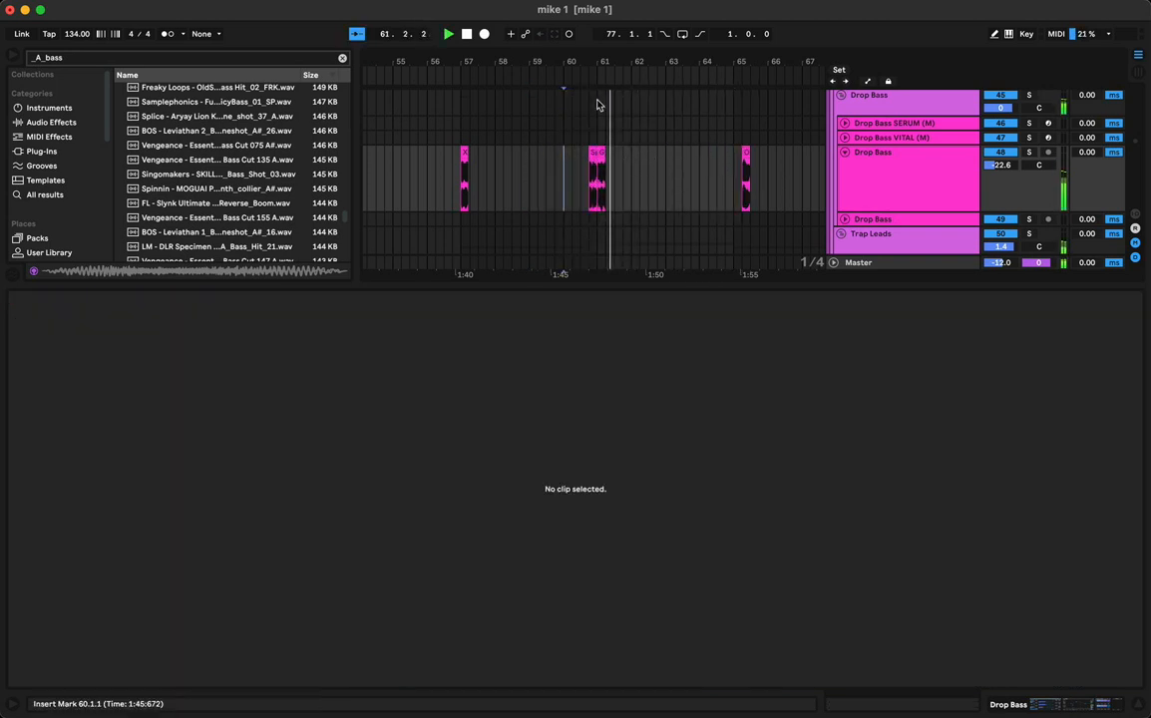
# Lower the gain of the Splice Teddy Killerz bass clip at 60.4.1 to -3.20 dB
pyautogui.moveTo(584, 60); pyautogui.dragTo(586, 95)
pyautogui.click(614, 170)
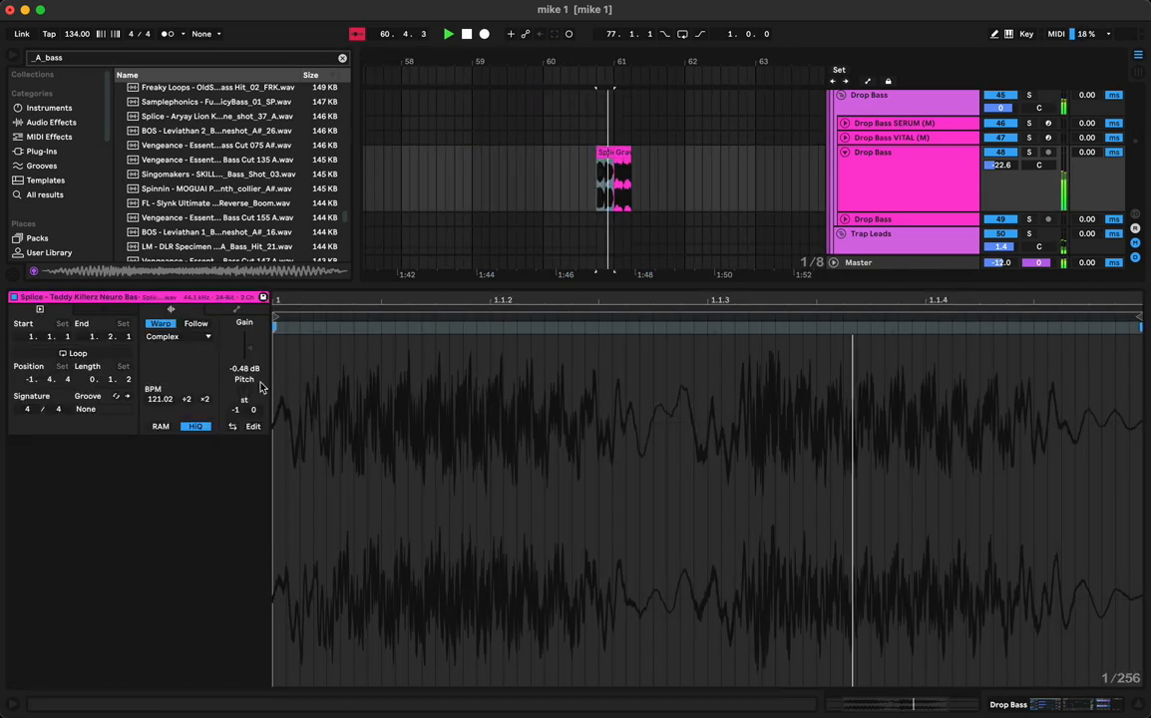
pyautogui.moveTo(247, 357); pyautogui.dragTo(247, 379)
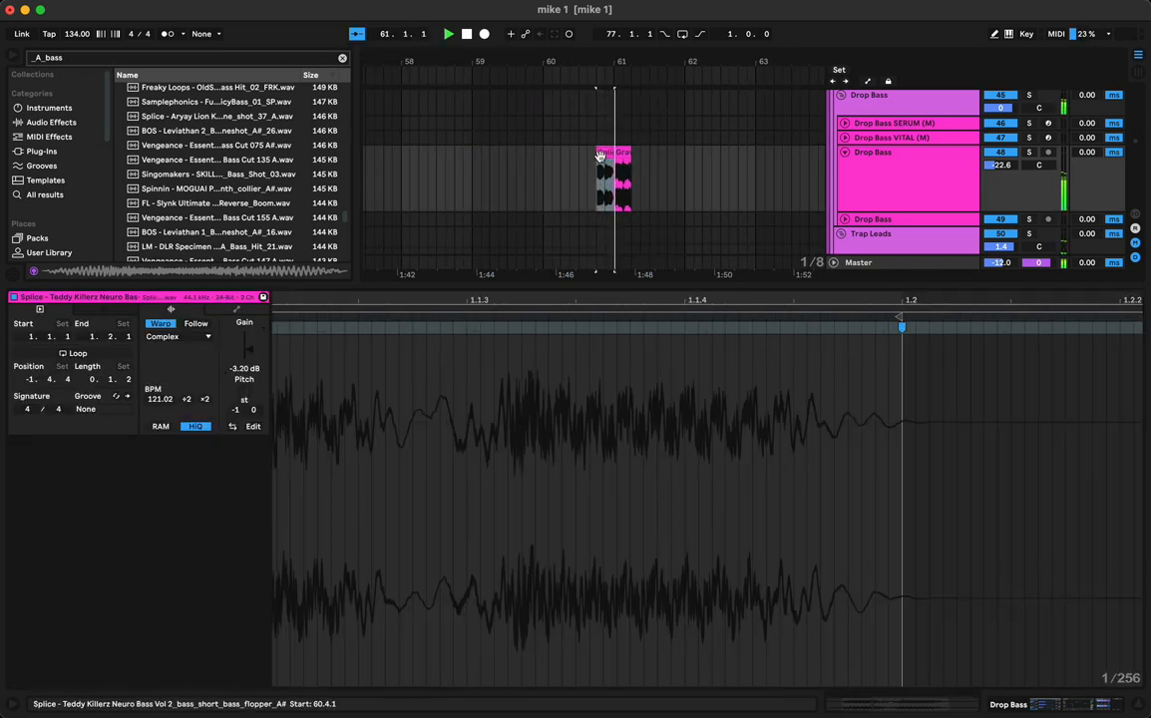
# Swap the two bass clips so Gravitas sits at 60.4.1 and Splice at 61.1.1, and play from 59.4.1
pyautogui.moveTo(605, 154)
pyautogui.mouseDown()
pyautogui.moveTo(685, 163)
pyautogui.moveTo(606, 163)
pyautogui.mouseUp()
pyautogui.press('space')
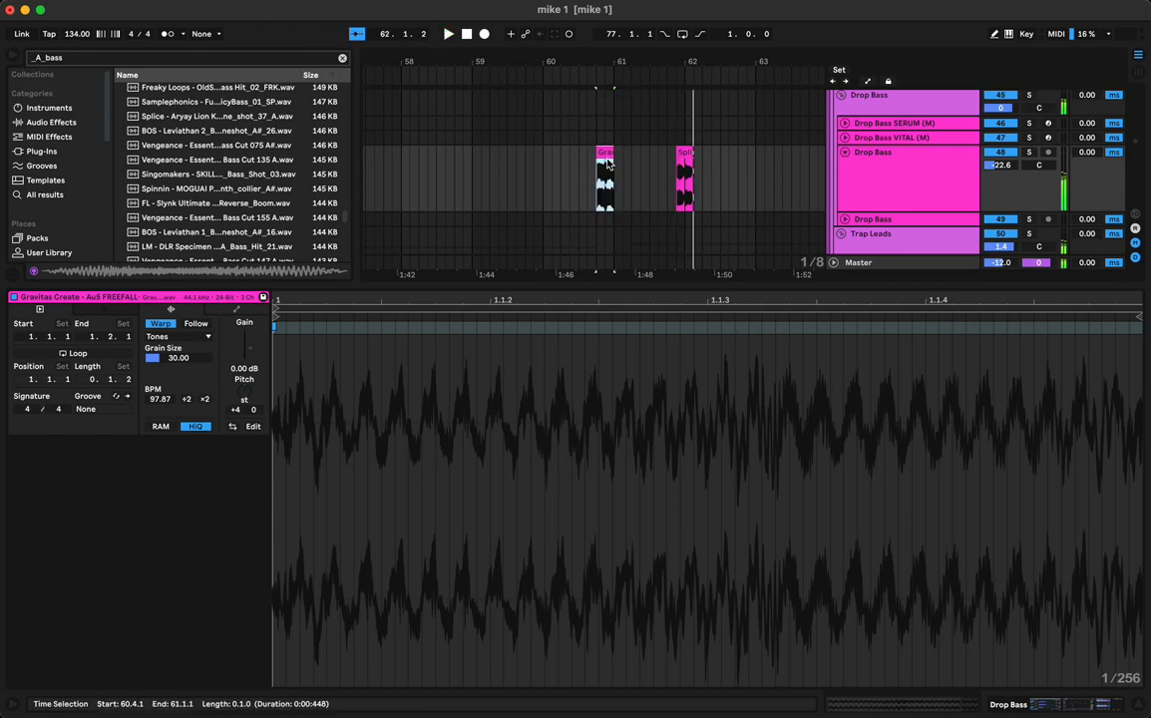
pyautogui.press('space')
pyautogui.moveTo(696, 166); pyautogui.dragTo(619, 169)
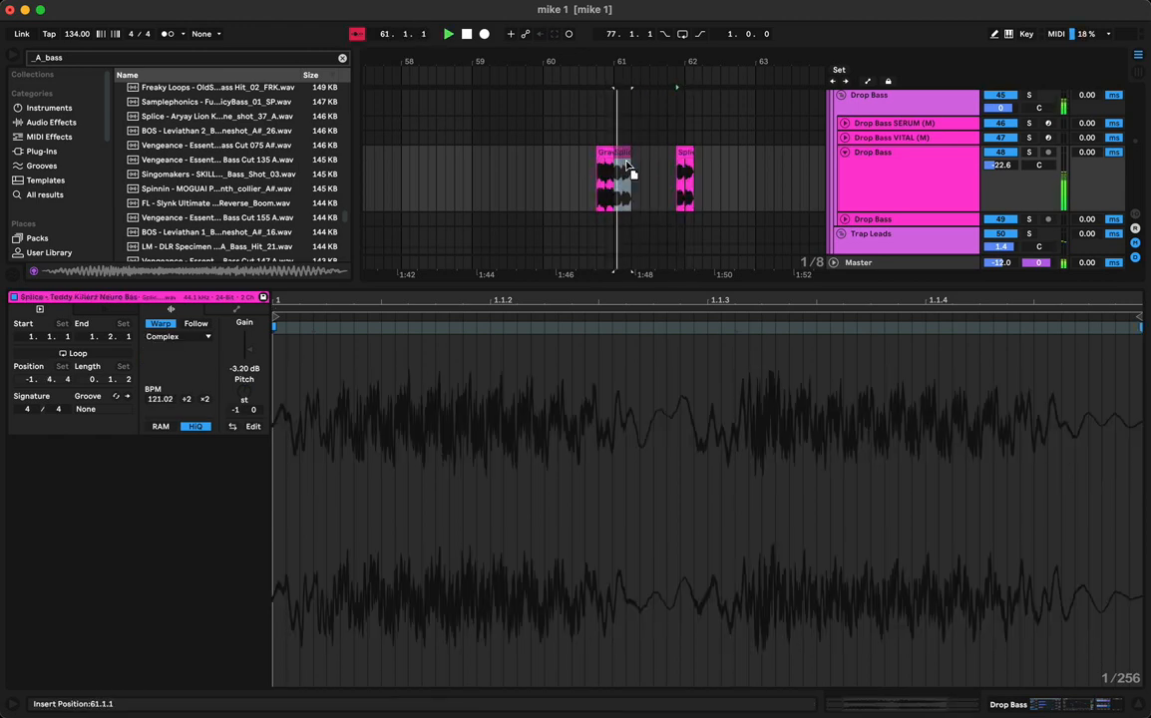
pyautogui.click(524, 193)
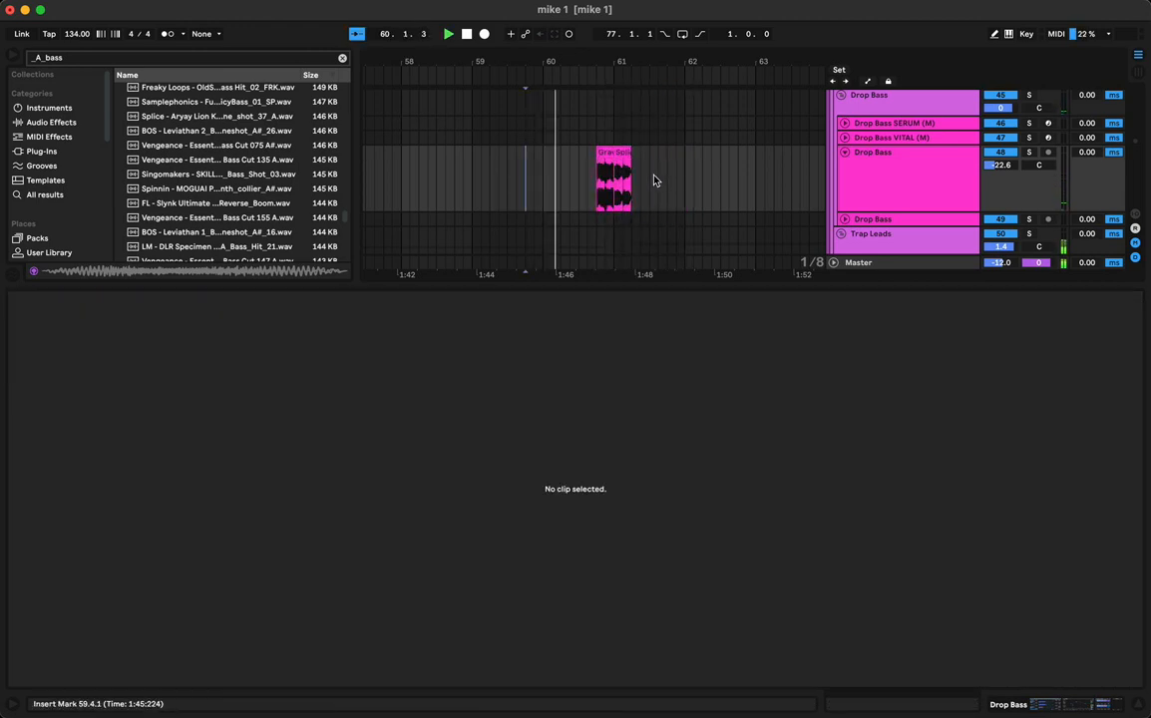
# Lower the Gravitas clip's gain to -2.13 dB and play the two-hit fill again
pyautogui.click(605, 179)
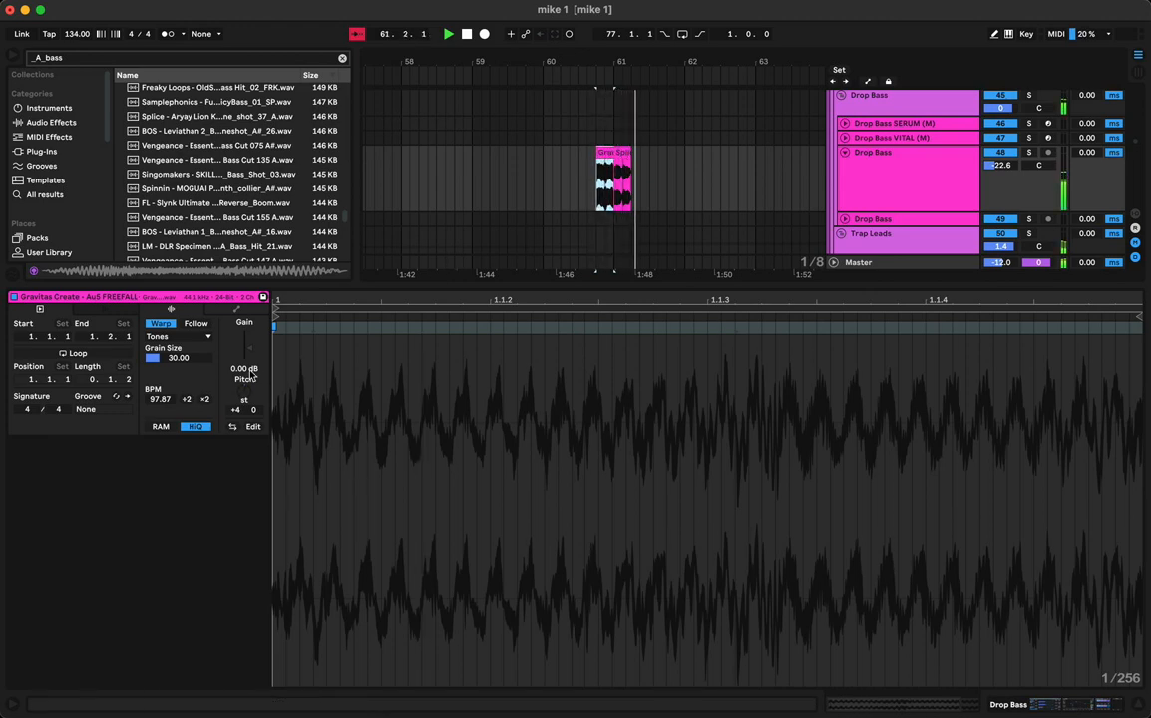
pyautogui.moveTo(250, 348); pyautogui.dragTo(249, 355)
pyautogui.press('space')
pyautogui.press('space')
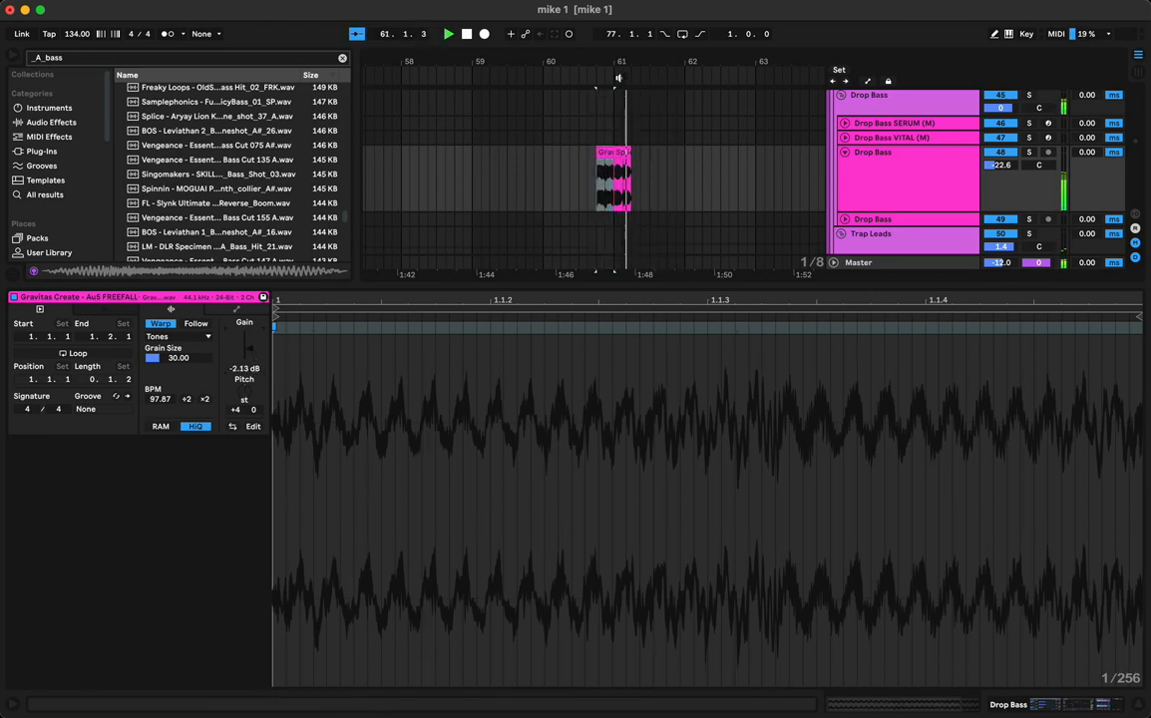
# Move the Oversampled clip from bar 65 back to 62.4.1
pyautogui.moveTo(620, 68); pyautogui.dragTo(624, 47)
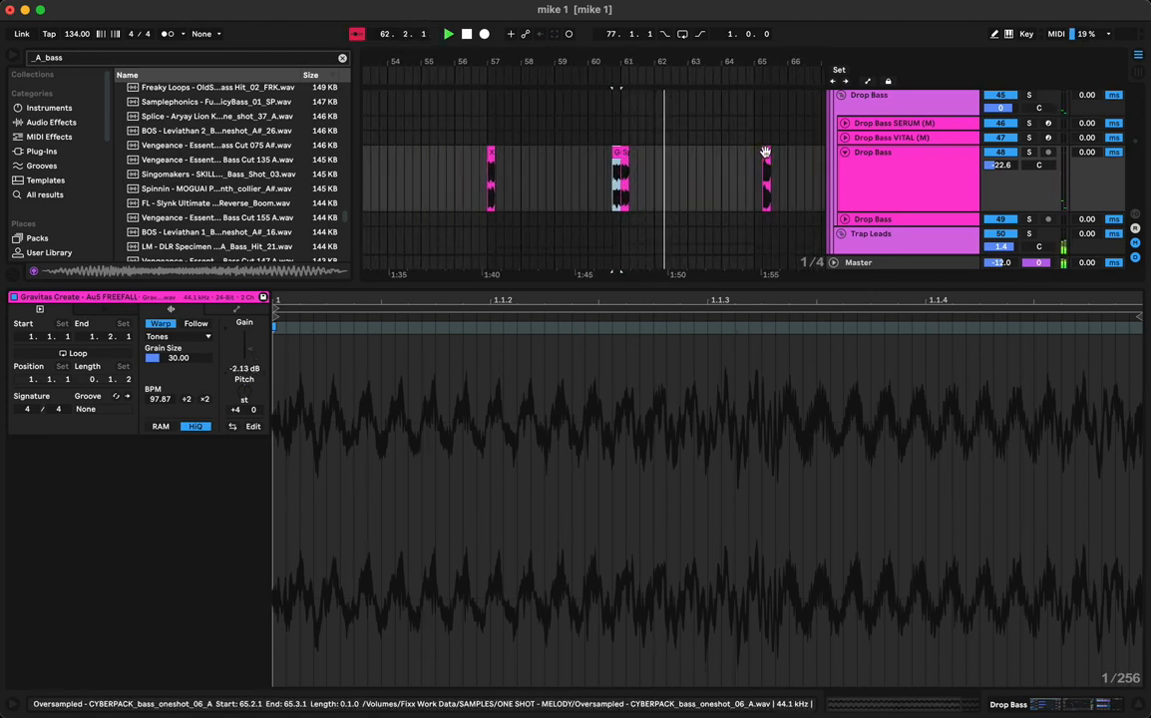
pyautogui.moveTo(767, 154); pyautogui.dragTo(689, 178)
# Audition bass one-shots in the _A_bass results, place Splice Aryay Lion Kit 4 granular_bass_one_shot_26_A at 58.4.1 on the Drop Bass track, and play it
pyautogui.scroll(-10, 210, 185)
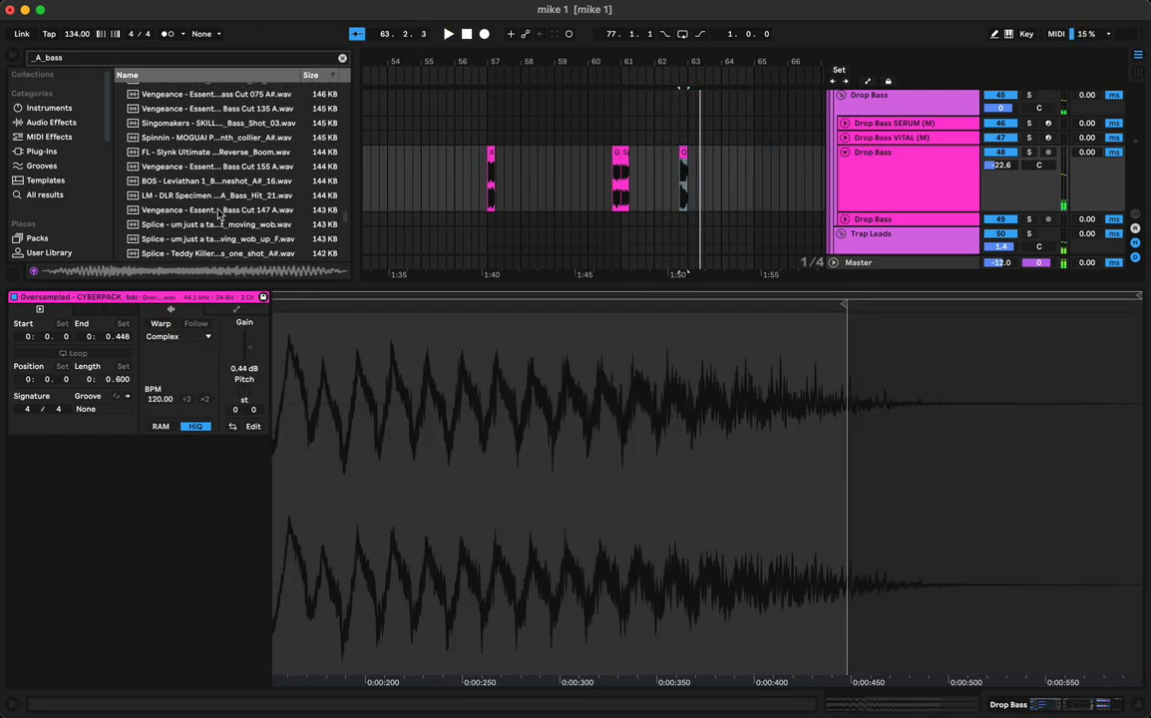
pyautogui.scroll(-5, 208, 200)
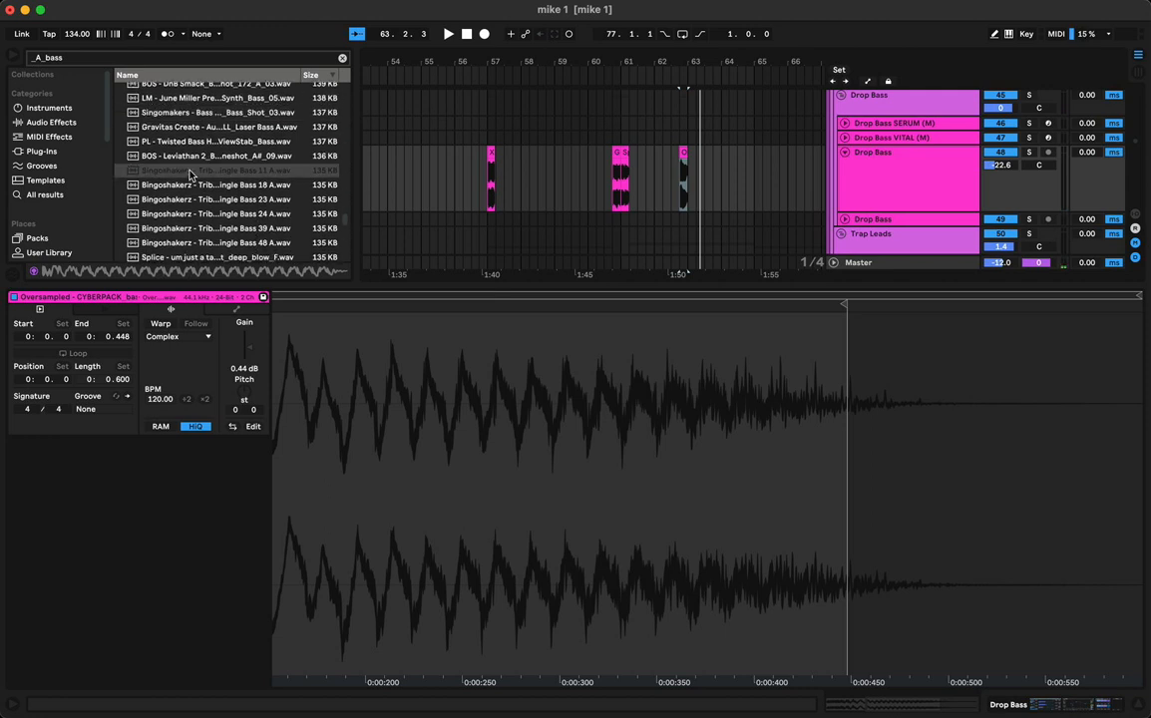
pyautogui.click(203, 214)
pyautogui.scroll(-5, 202, 215)
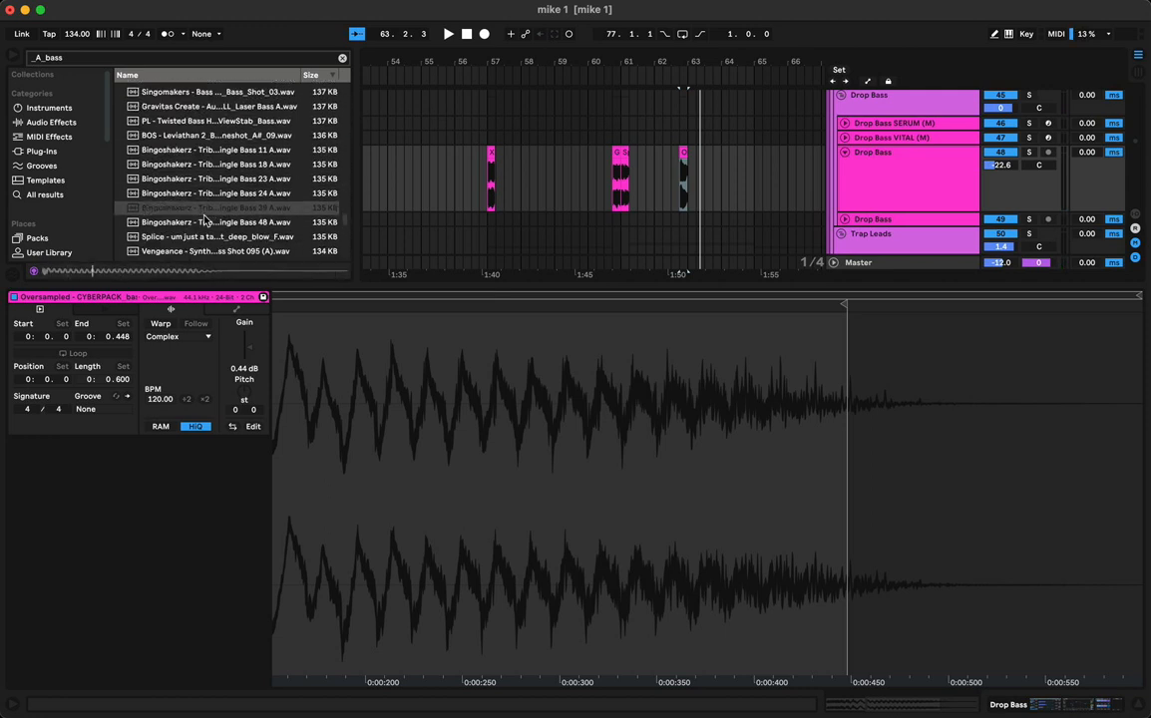
pyautogui.click(209, 185)
pyautogui.click(206, 202)
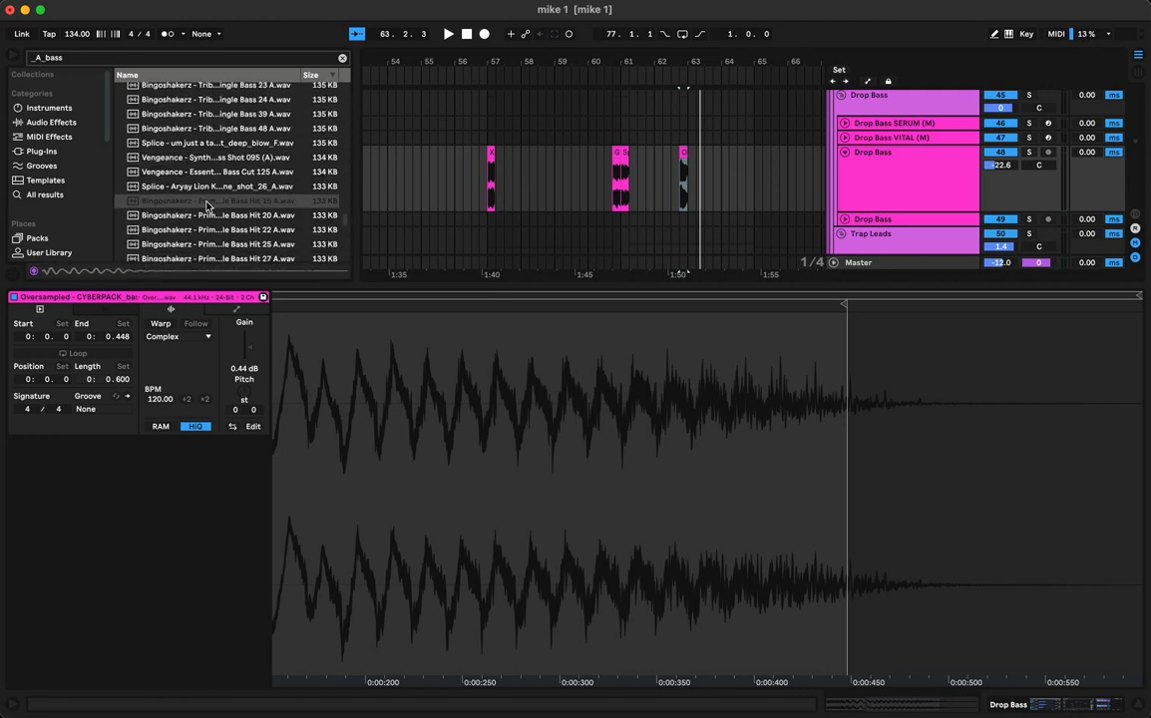
pyautogui.click(209, 187)
pyautogui.moveTo(202, 190); pyautogui.dragTo(530, 199)
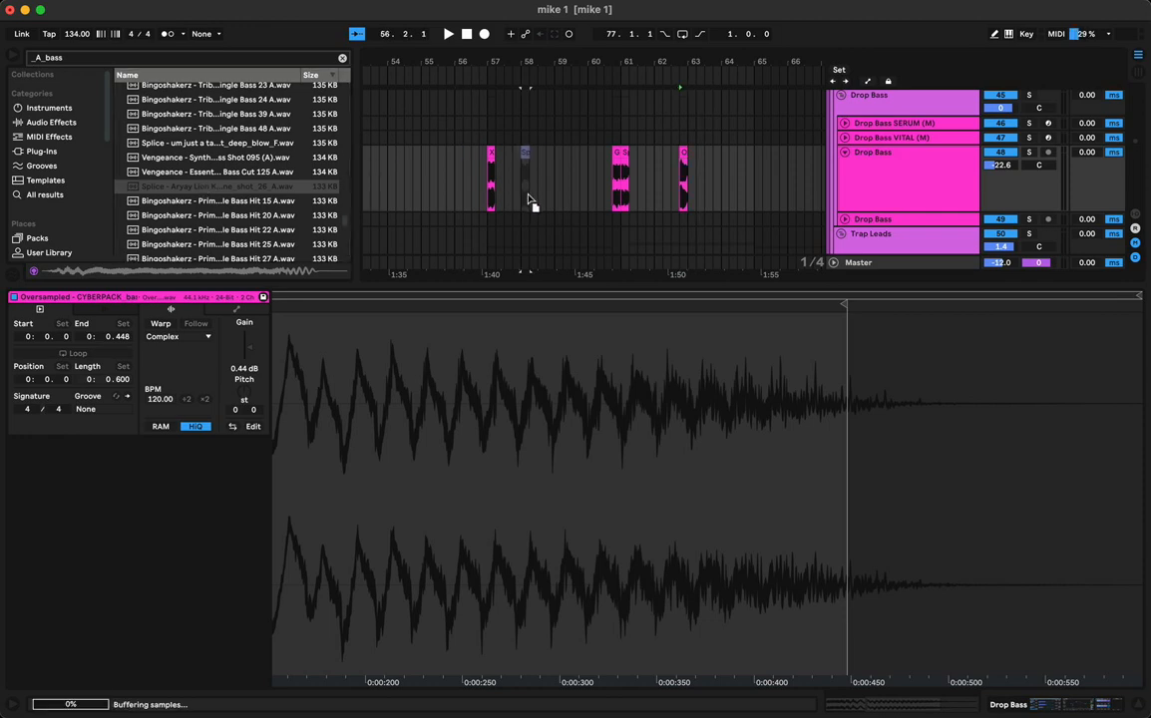
pyautogui.click(548, 196)
pyautogui.press('space')
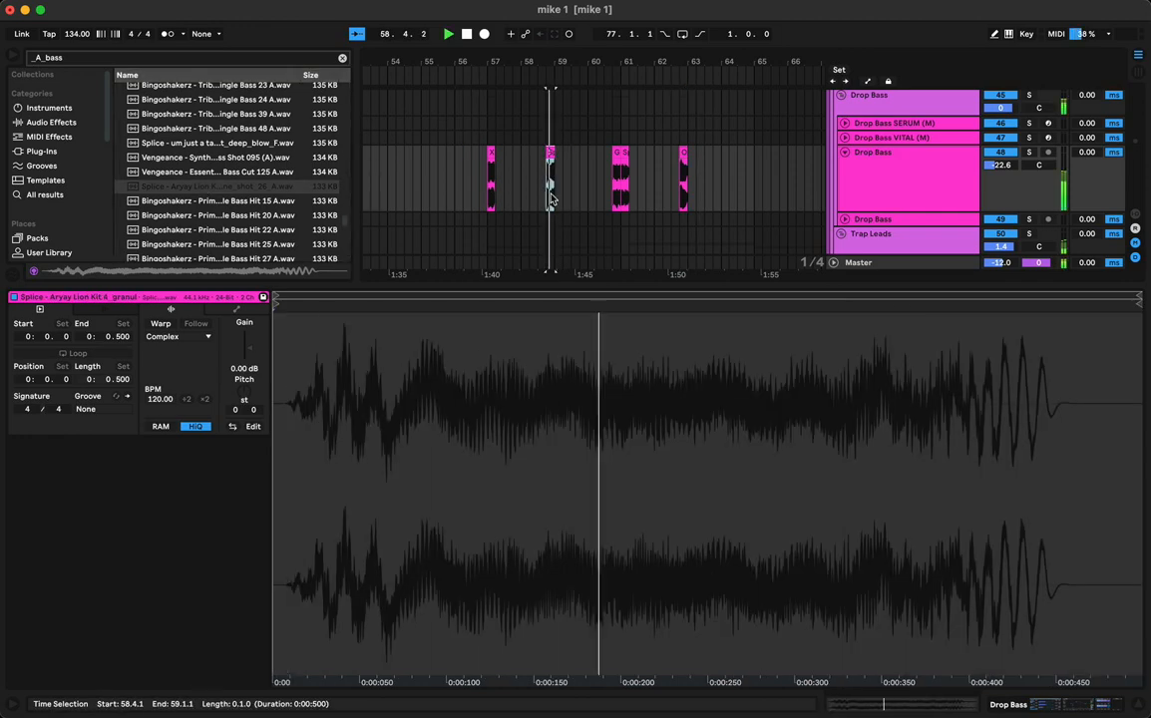
# Play from 57.1.1 and replace the Oversampled clip at 62.4.1 with the Aryay Lion granular bass clip from 58.4.1
pyautogui.click(490, 188)
pyautogui.press('space')
pyautogui.press('space')
pyautogui.moveTo(549, 153)
pyautogui.mouseDown()
pyautogui.moveTo(742, 183)
pyautogui.moveTo(686, 179)
pyautogui.mouseUp()
pyautogui.click(663, 177)
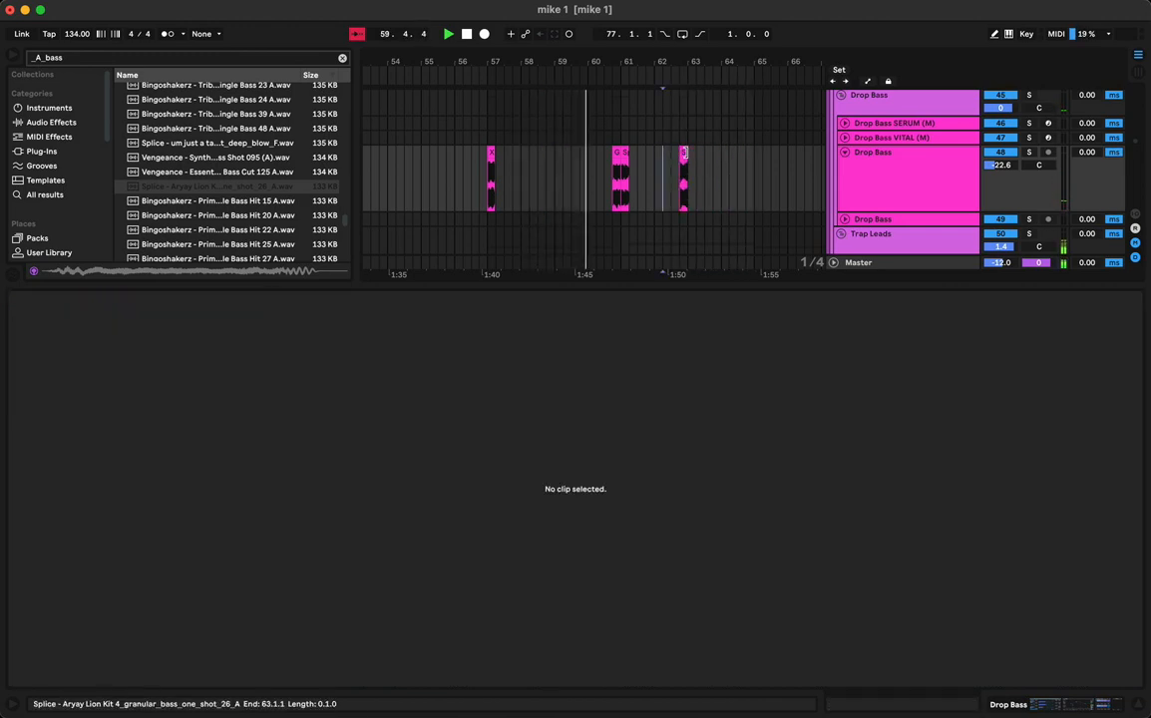
# Lower the Aryay Lion clip's gain to -0.34 dB, move it to 64.4.1, and play from 57.1.1
pyautogui.click(683, 179)
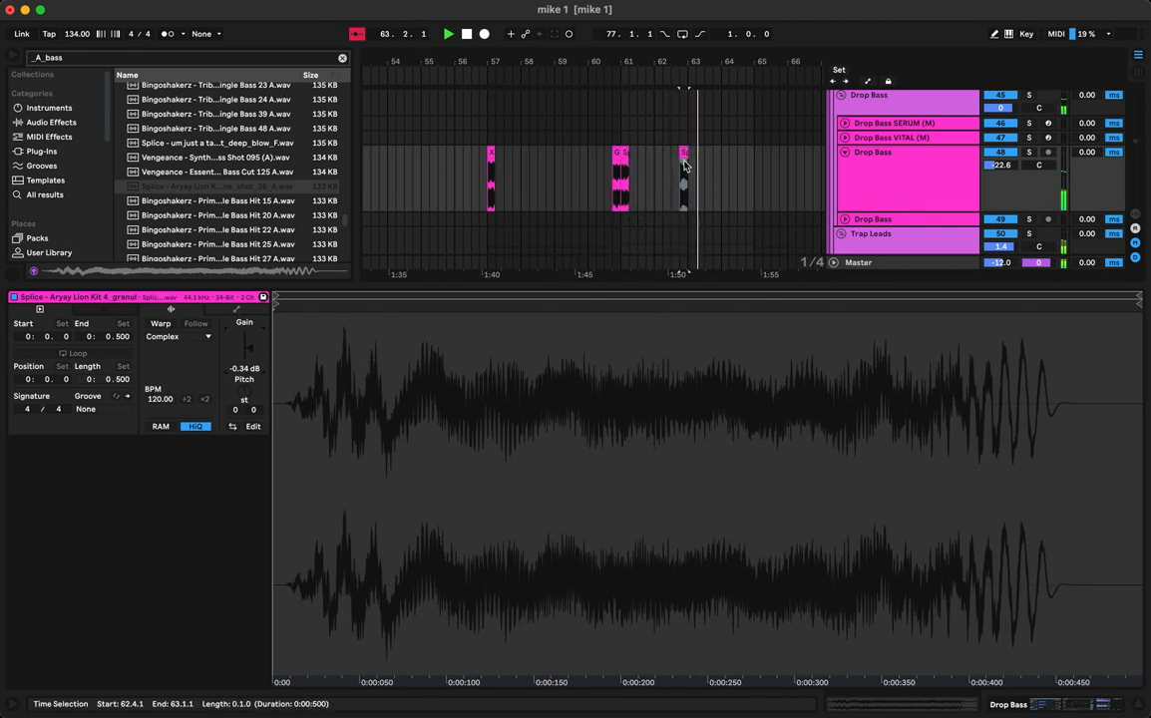
pyautogui.moveTo(761, 169); pyautogui.dragTo(756, 167)
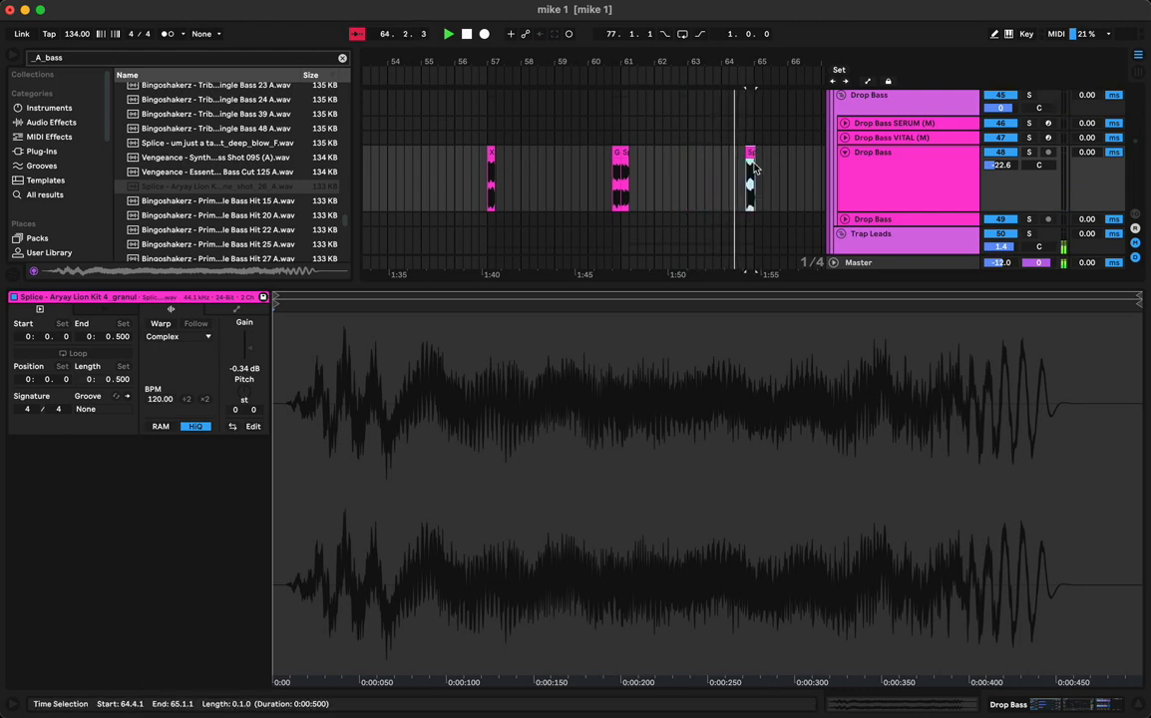
pyautogui.click(492, 156)
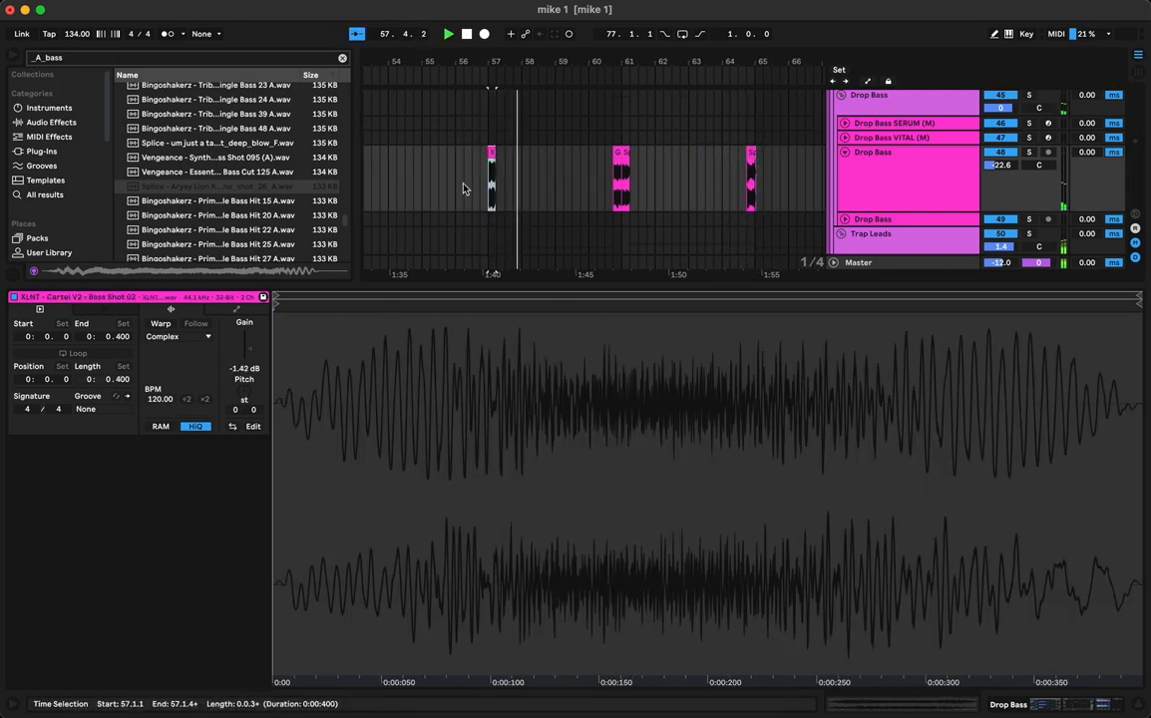
# Audition more bass one-shots, place the Splice Wolfgang Gartner bass_yoy_A# sample at 65.1.1, and transpose it to -1 semitone
pyautogui.scroll(-3, 207, 200)
pyautogui.click(207, 190)
pyautogui.scroll(-3, 206, 202)
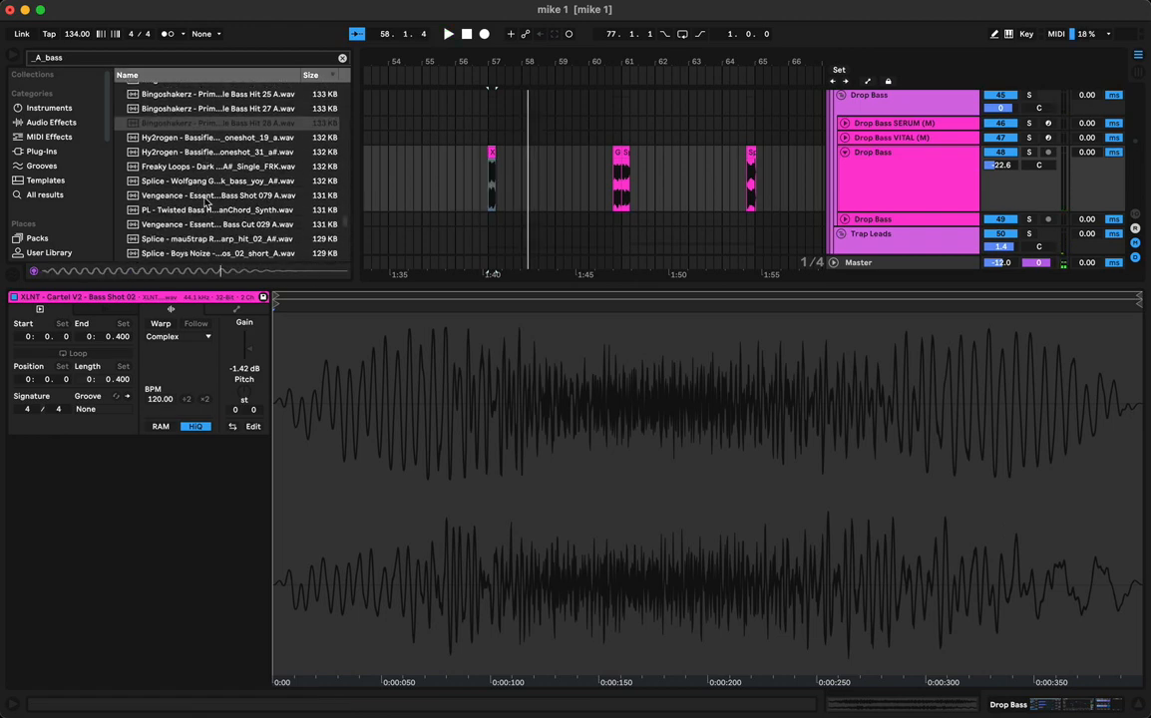
pyautogui.click(205, 199)
pyautogui.scroll(-1, 203, 190)
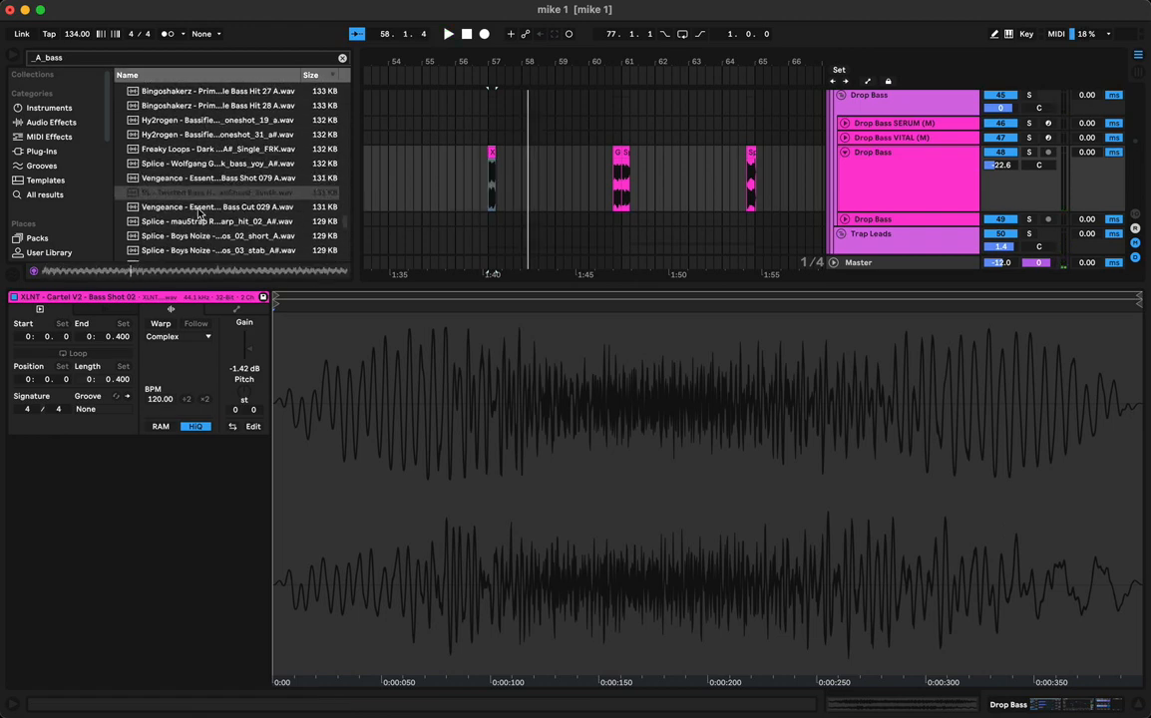
pyautogui.click(203, 157)
pyautogui.moveTo(192, 159); pyautogui.dragTo(517, 194)
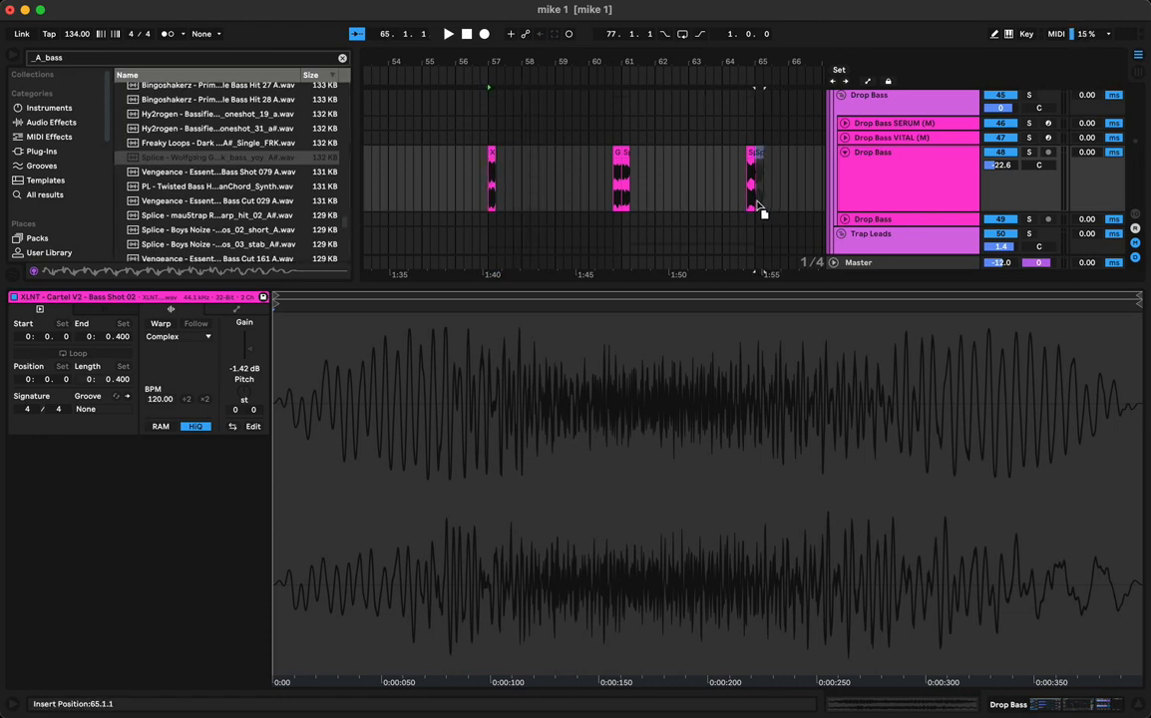
pyautogui.moveTo(759, 210); pyautogui.dragTo(756, 208)
pyautogui.moveTo(235, 410); pyautogui.dragTo(236, 419)
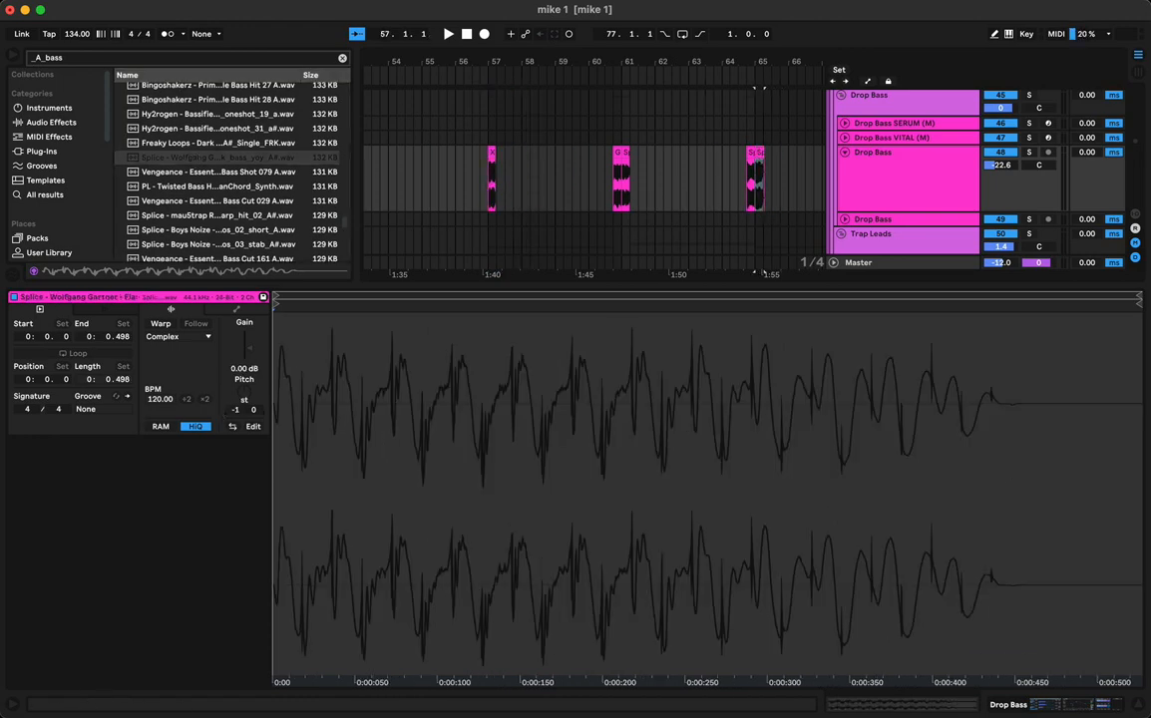
# Move the XLNT Cartel clip from 57.1.1 to 60.3.1 and paste a copy of the Wolfgang Gartner clip at 57.1.1
pyautogui.click(759, 152)
pyautogui.moveTo(492, 154); pyautogui.dragTo(614, 193)
pyautogui.click(490, 171)
pyautogui.press('super+v')
pyautogui.press('space')
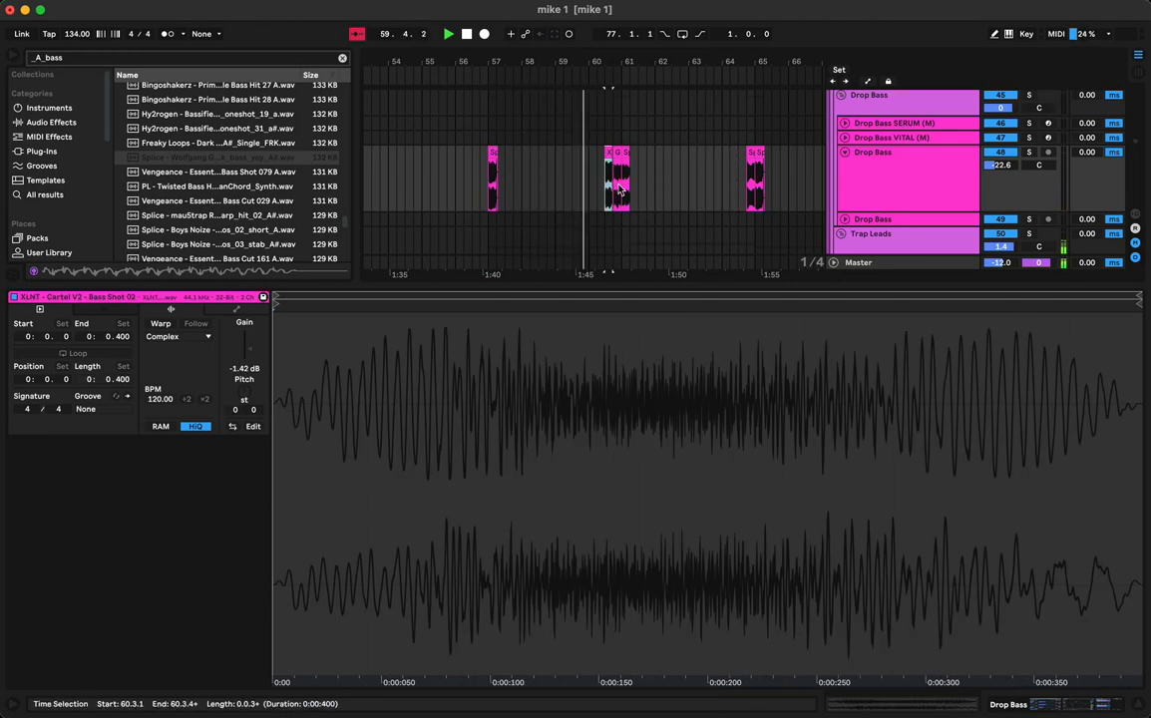
# Lower the gain of the XLNT clip at 60.3.1 to -4.05 dB and replay the fill
pyautogui.moveTo(247, 354); pyautogui.dragTo(247, 362)
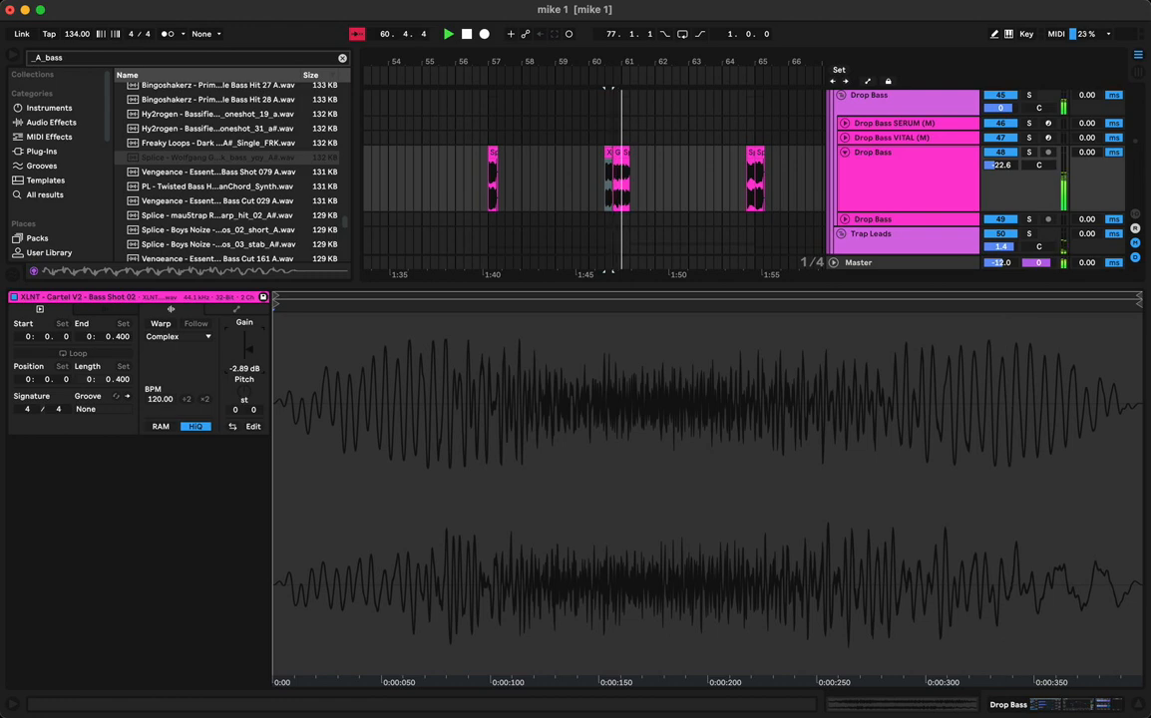
pyautogui.press('space')
pyautogui.press('space')
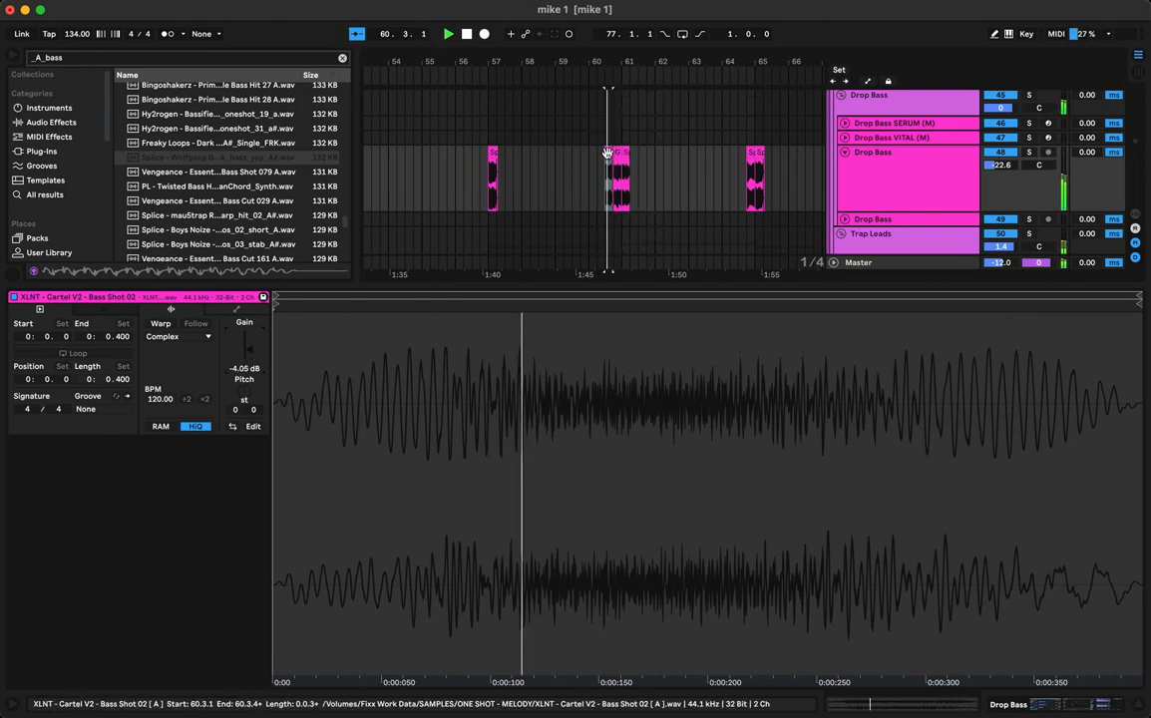
# Move the XLNT clip from 60.3.1 to 61.2.1, after the two existing hits, and play from 60.3.1
pyautogui.moveTo(608, 155); pyautogui.dragTo(636, 161)
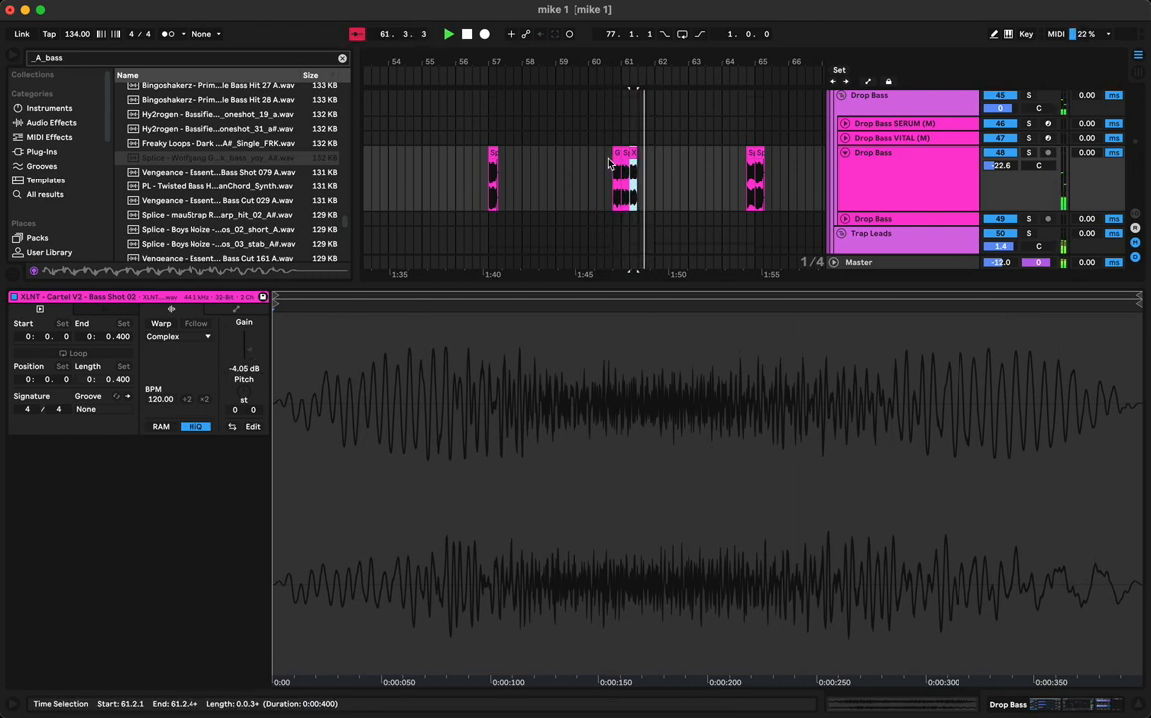
pyautogui.click(610, 156)
pyautogui.press('Delete')
pyautogui.press('space')
pyautogui.press('space')
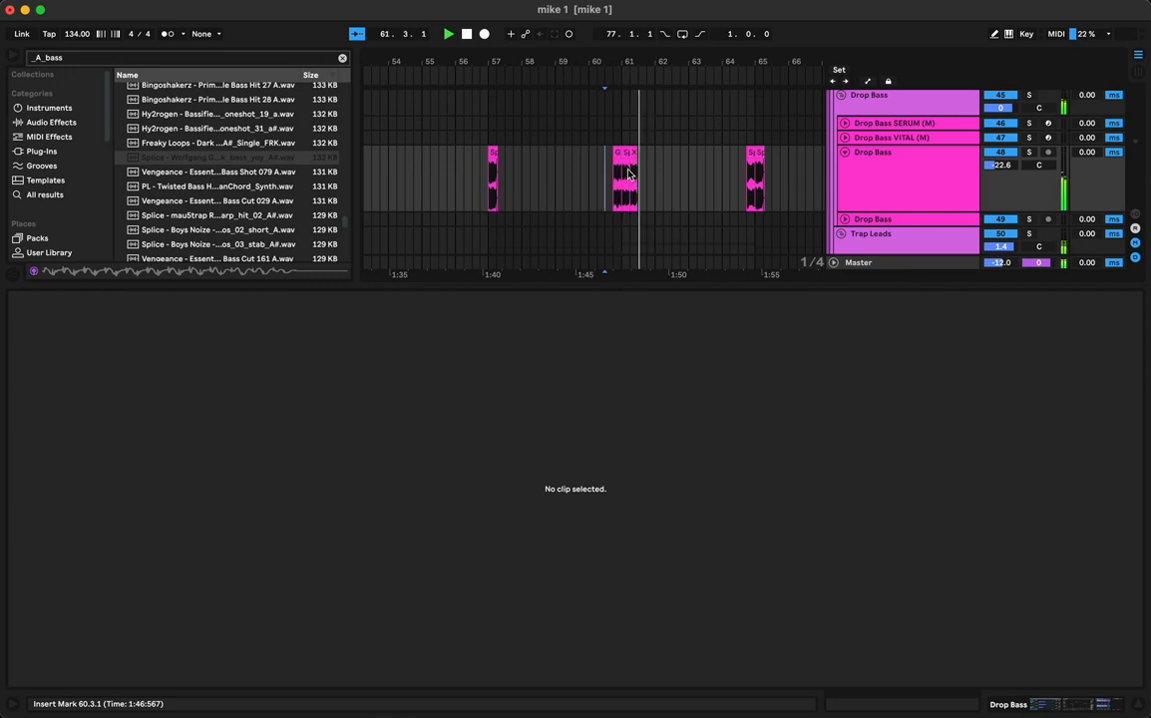
# Warp the XLNT clip at 61.2.1, set its 1.1.1 slightly past the sample's beginning, and play the fill from the Gravitas clip
pyautogui.click(639, 163)
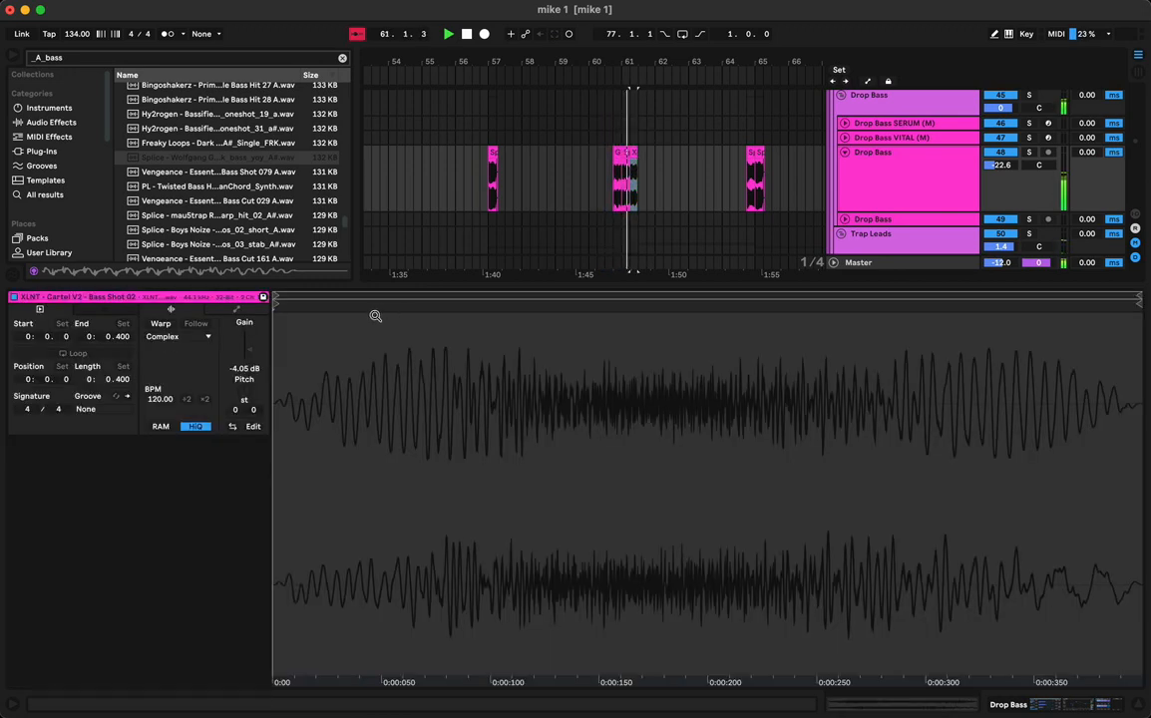
pyautogui.click(159, 324)
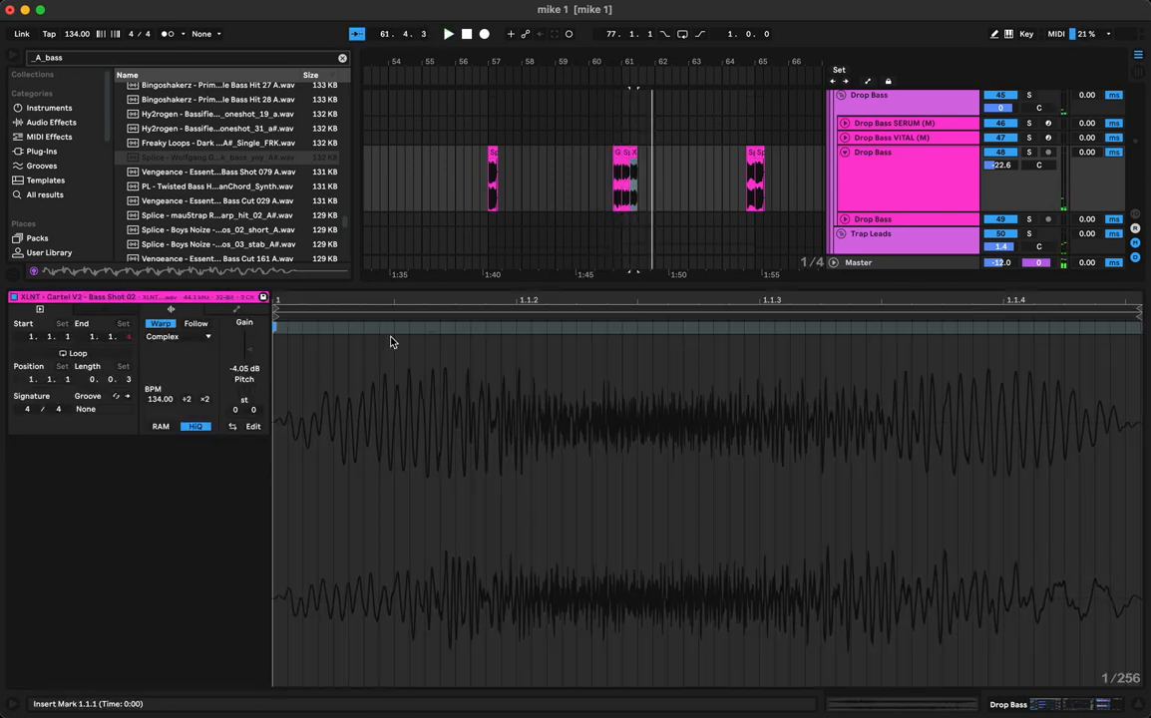
pyautogui.rightClick(392, 342)
pyautogui.click(429, 530)
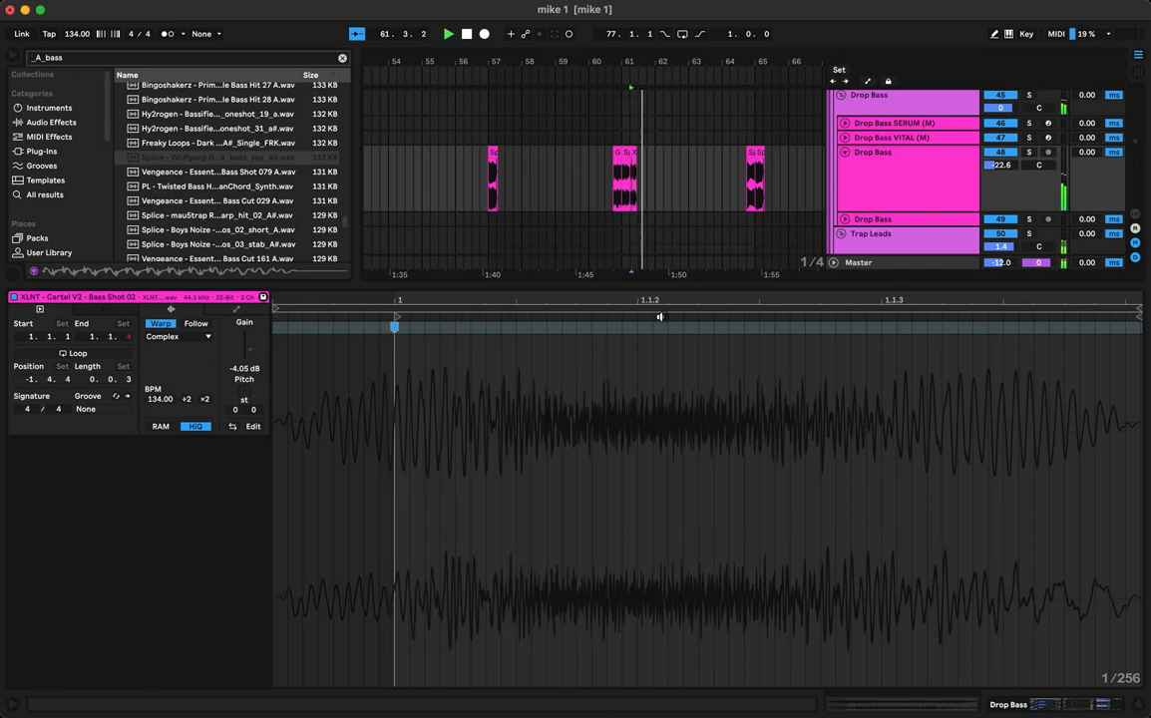
pyautogui.click(622, 165)
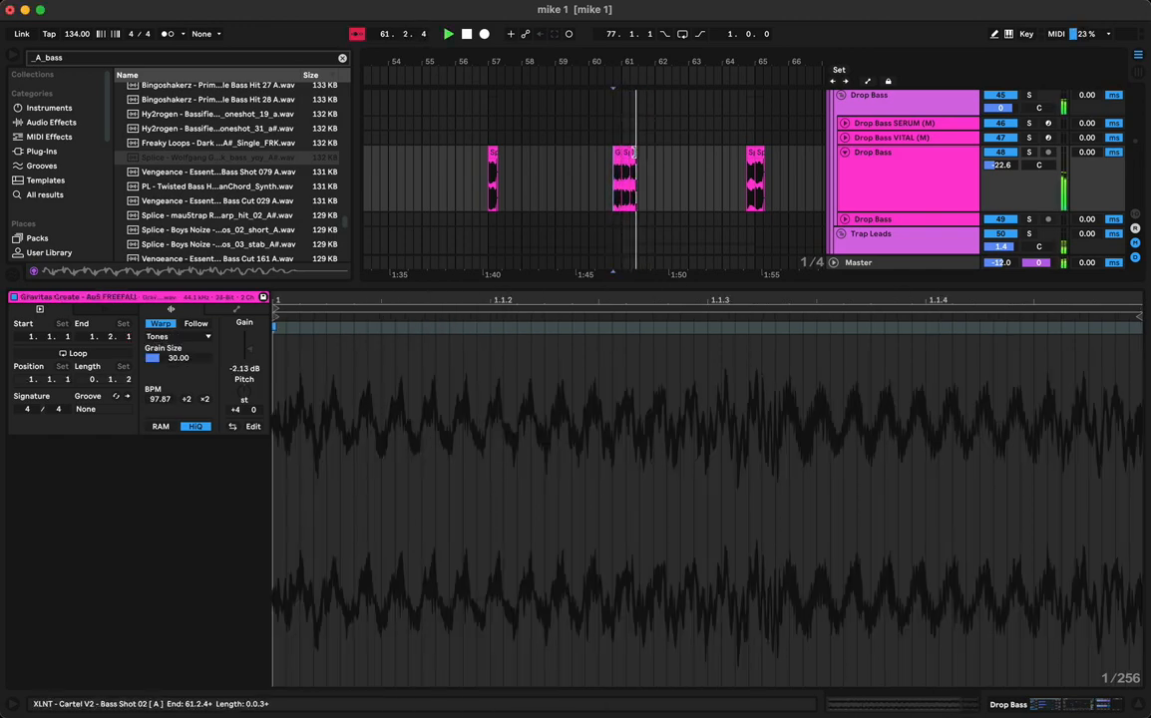
pyautogui.click(631, 156)
pyautogui.click(618, 155)
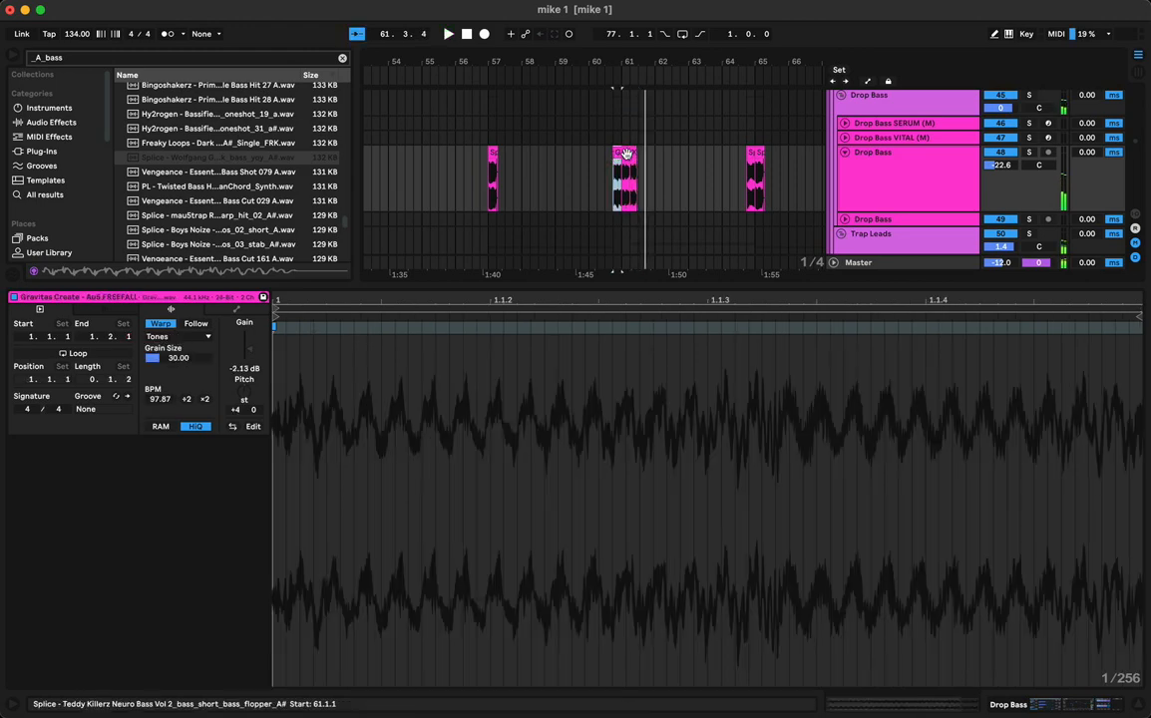
pyautogui.press('space')
pyautogui.press('space')
pyautogui.click(632, 157)
pyautogui.moveTo(631, 157); pyautogui.dragTo(555, 178)
pyautogui.press('super+z')
# Play the fill again from the Gravitas clip and move the XLNT clip from 61.2.1 to 62.4.1
pyautogui.click(618, 156)
pyautogui.press('space')
pyautogui.press('space')
pyautogui.moveTo(632, 153); pyautogui.dragTo(686, 160)
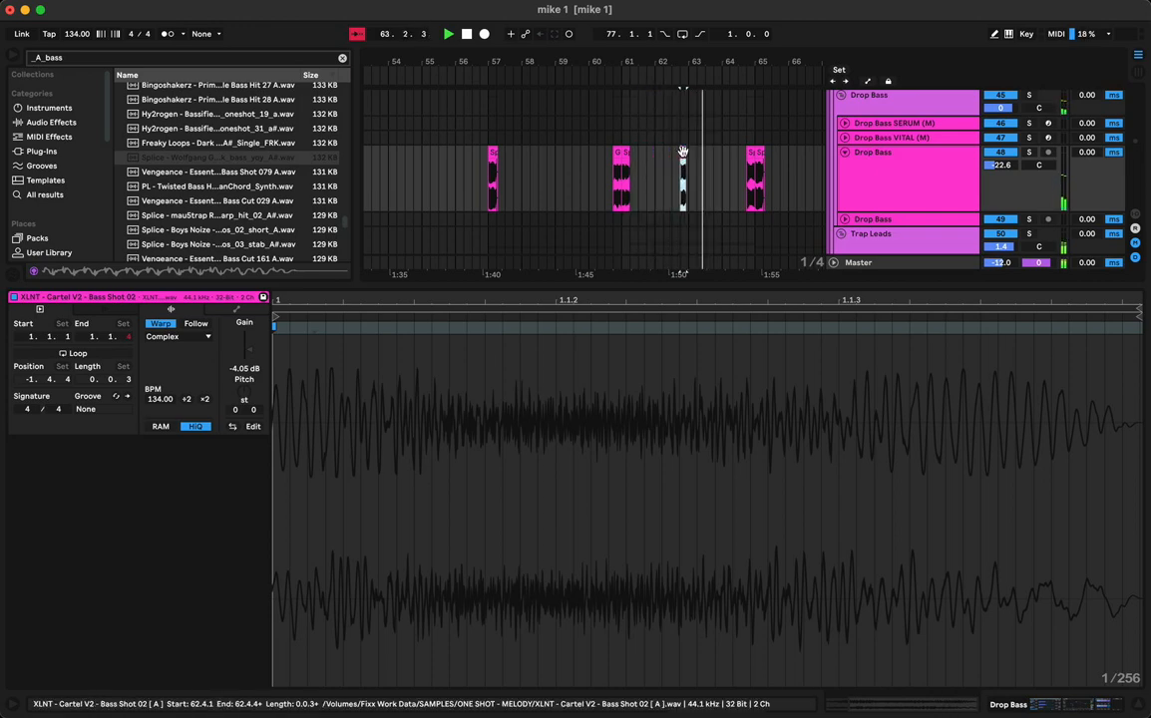
# Copy the XLNT clip from 62.4.1 to 58.4.1 and play from 57.1.1
pyautogui.moveTo(683, 160); pyautogui.dragTo(552, 177)
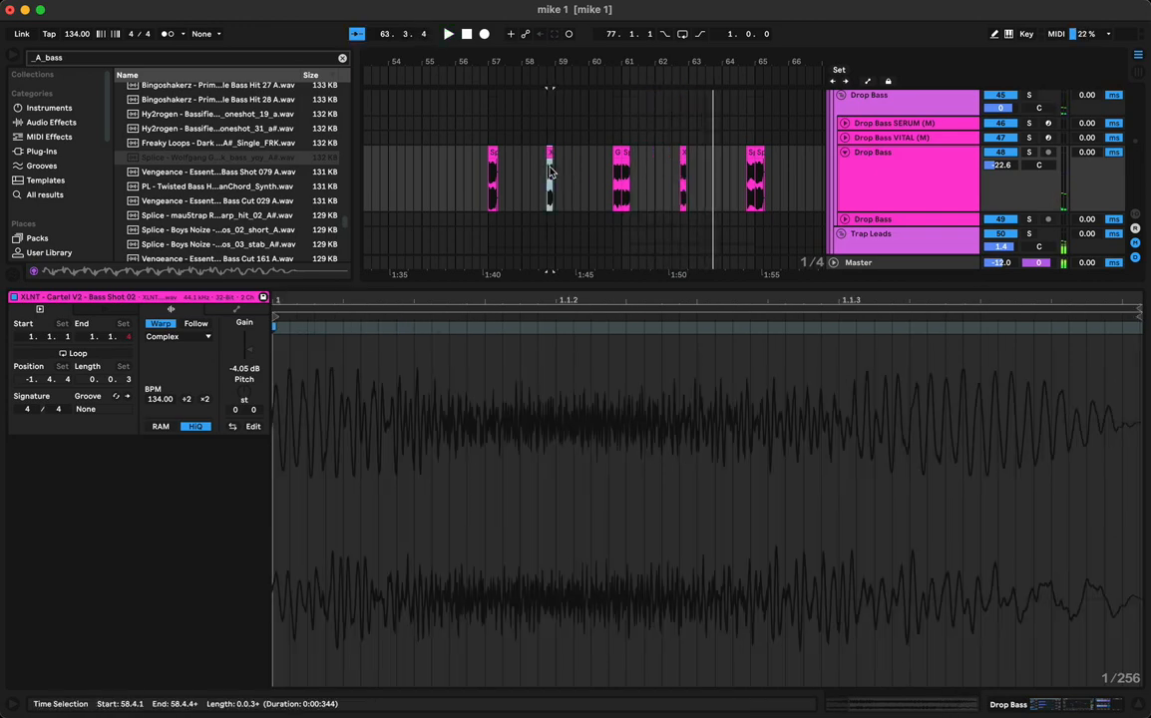
pyautogui.press('space')
pyautogui.press('space')
pyautogui.click(490, 168)
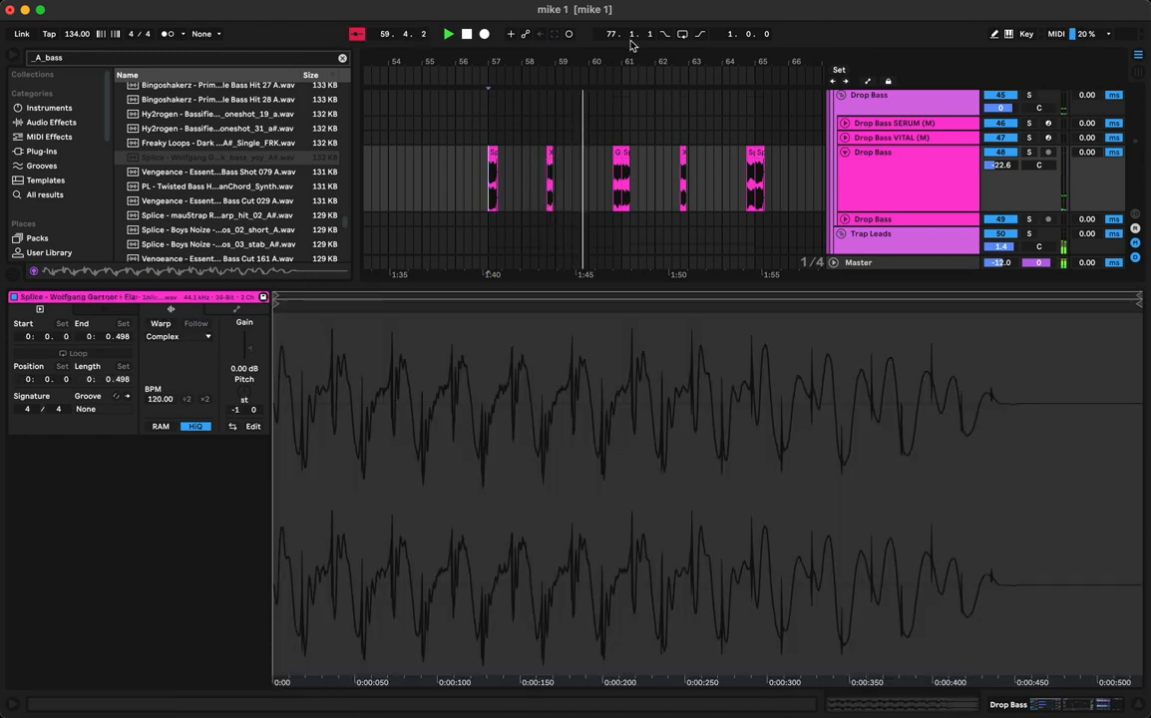
# Copy the Drop Bass hits between 57.2.1 and 63.3.1 to 65.2.1, and hide the clip view
pyautogui.moveTo(638, 59); pyautogui.dragTo(635, 59)
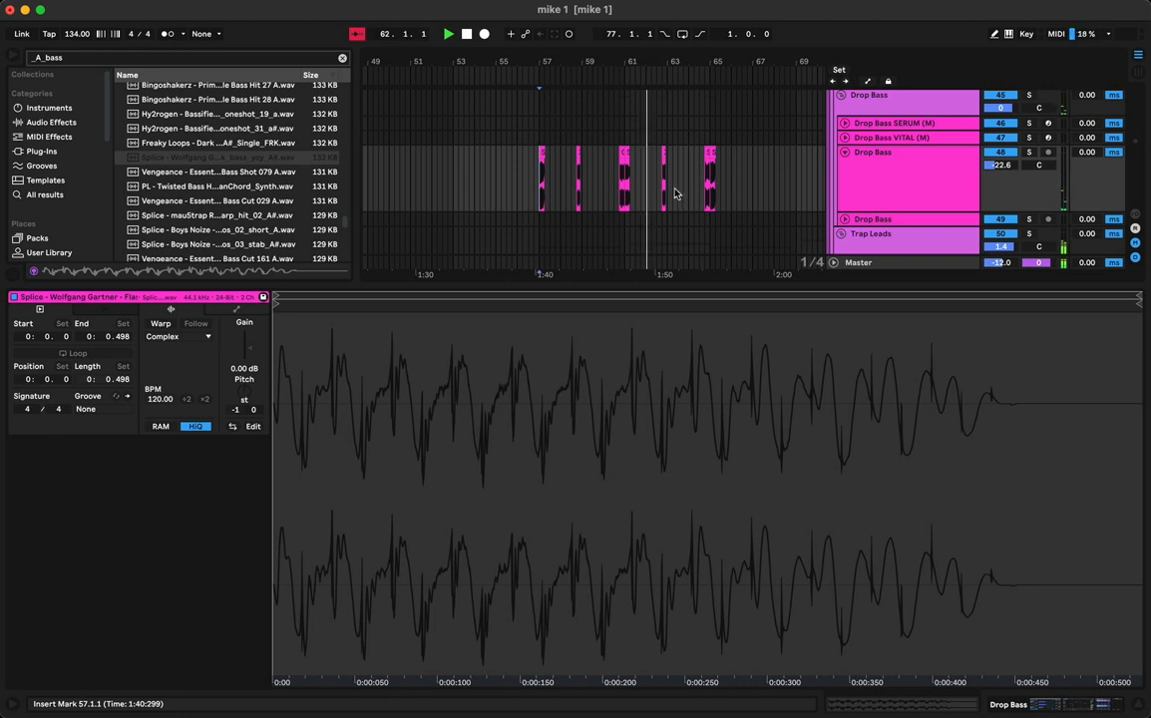
pyautogui.moveTo(675, 191); pyautogui.dragTo(544, 186)
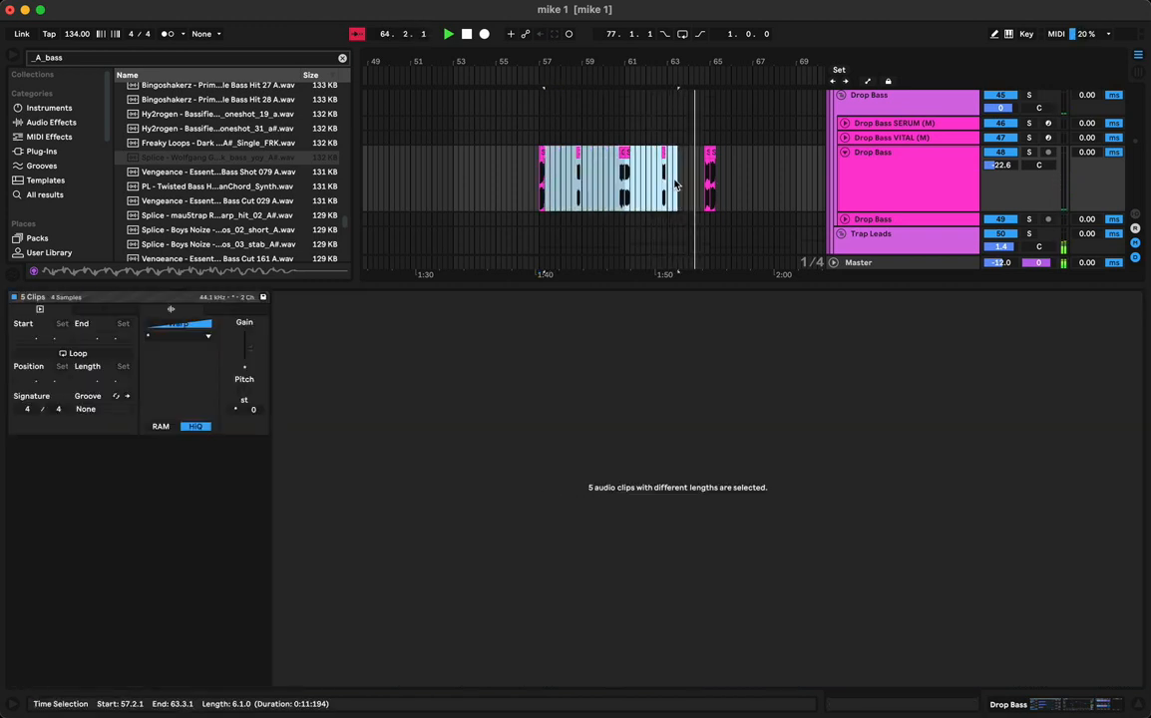
pyautogui.press('super+d')
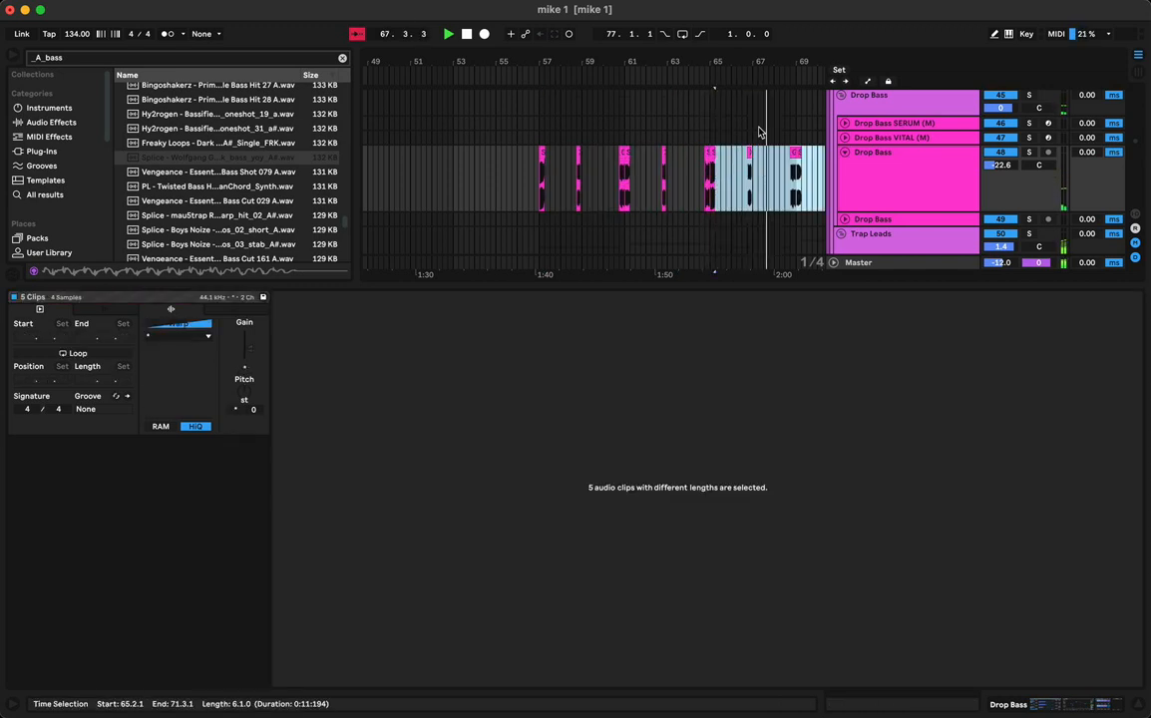
pyautogui.moveTo(707, 62); pyautogui.dragTo(581, 57)
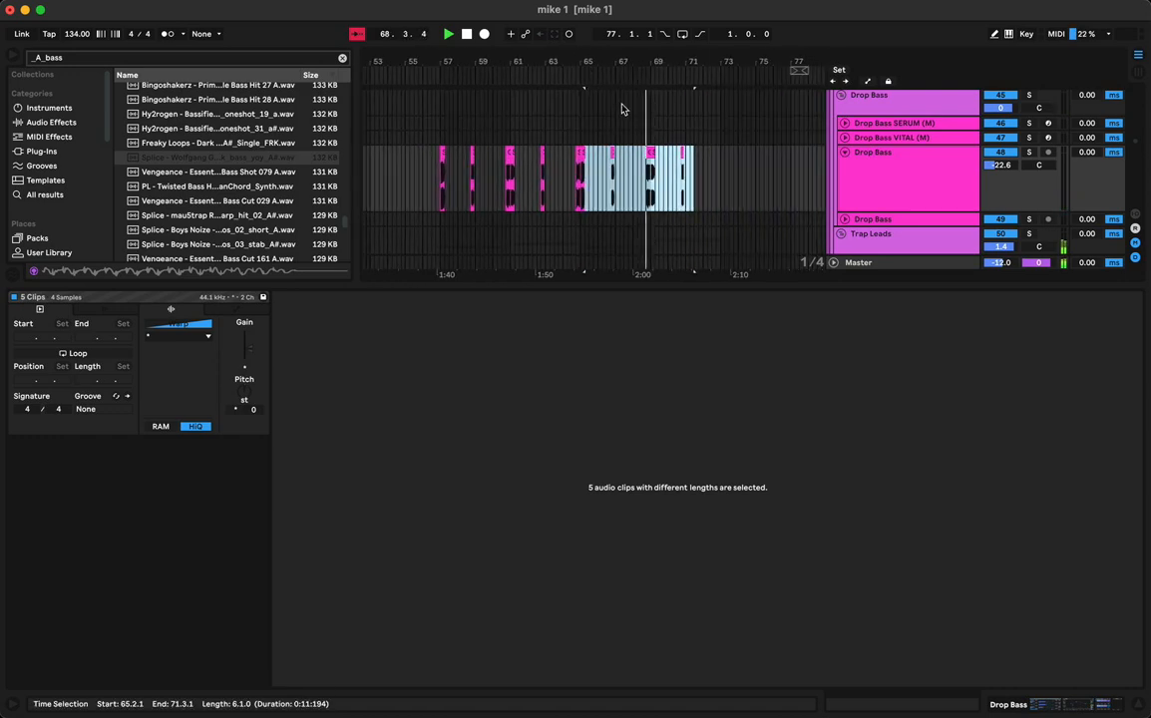
pyautogui.doubleClick(619, 287)
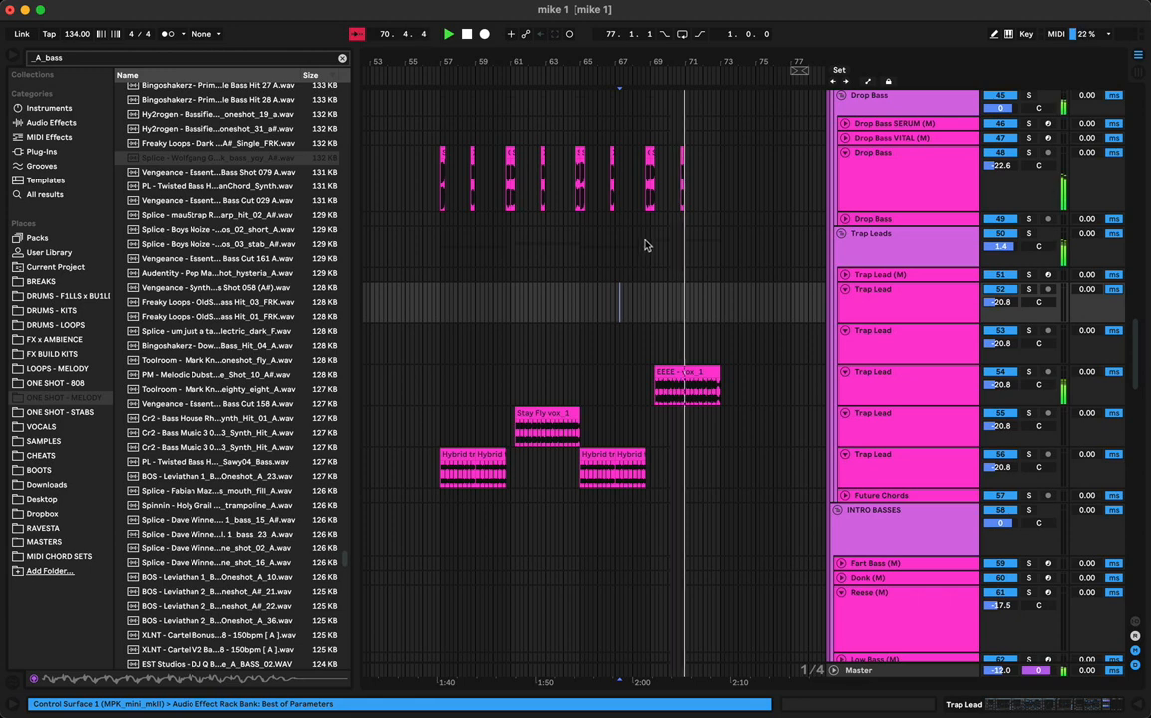
# Copy the XLNT clip at 58.4.1 to 59.1.1 and play the doubled hit from 58.4.1
pyautogui.click(472, 152)
pyautogui.moveTo(562, 63); pyautogui.dragTo(625, 115)
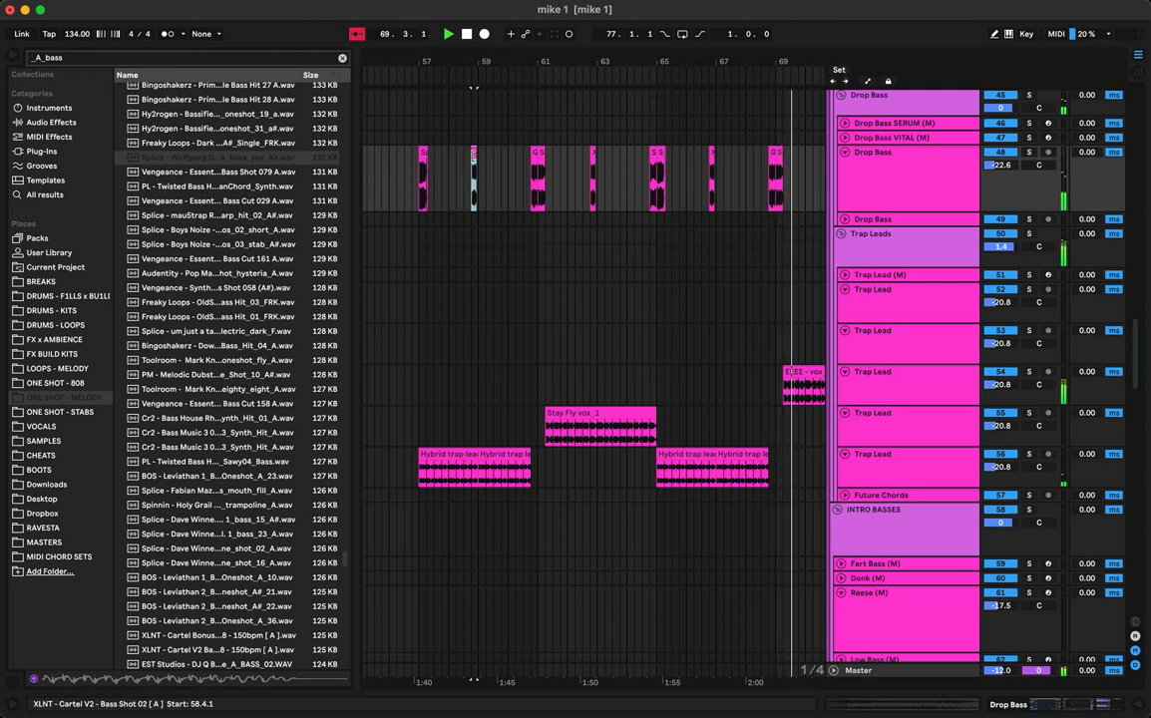
pyautogui.moveTo(474, 163); pyautogui.dragTo(496, 167)
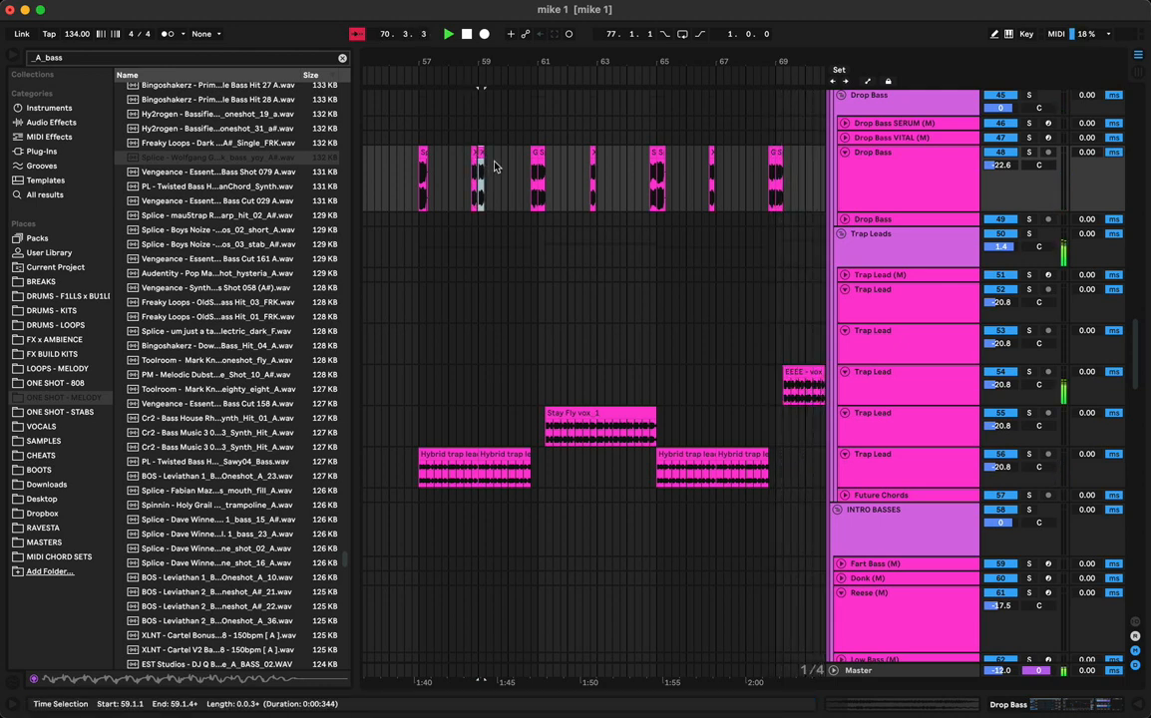
pyautogui.click(474, 185)
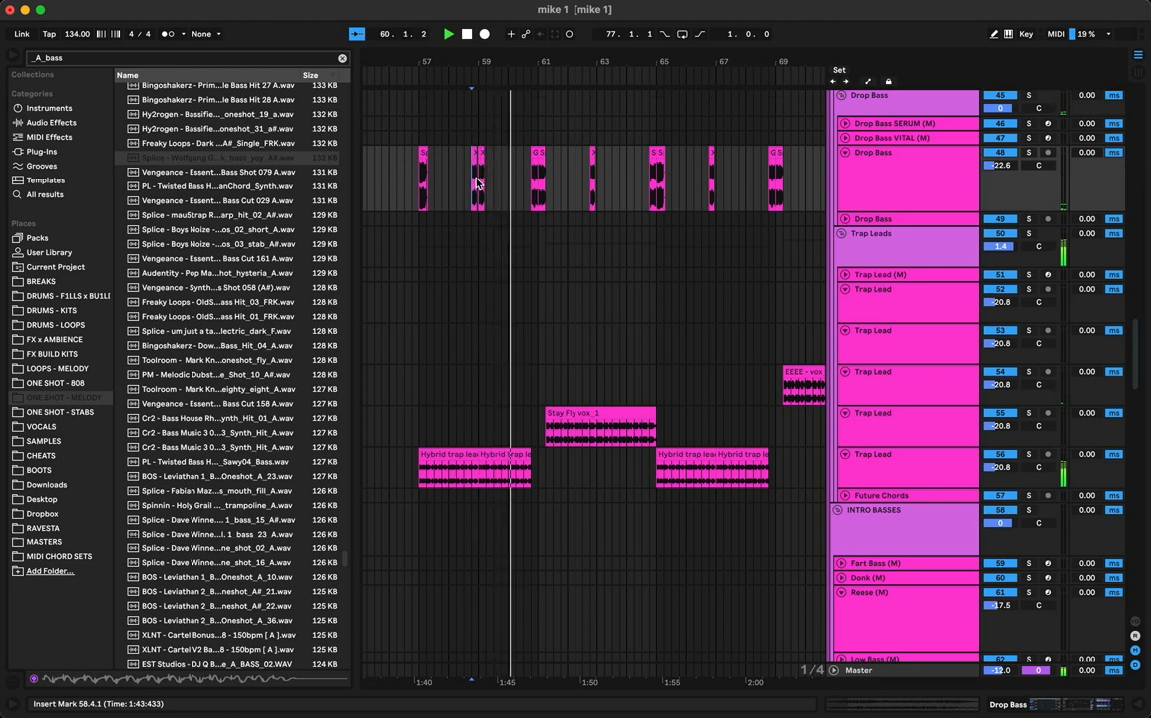
# Stop playback and audition the bass one-shots from the Freaky Loops hits down to the BOS Leviathan 2 samples
pyautogui.scroll(-1, 247, 269)
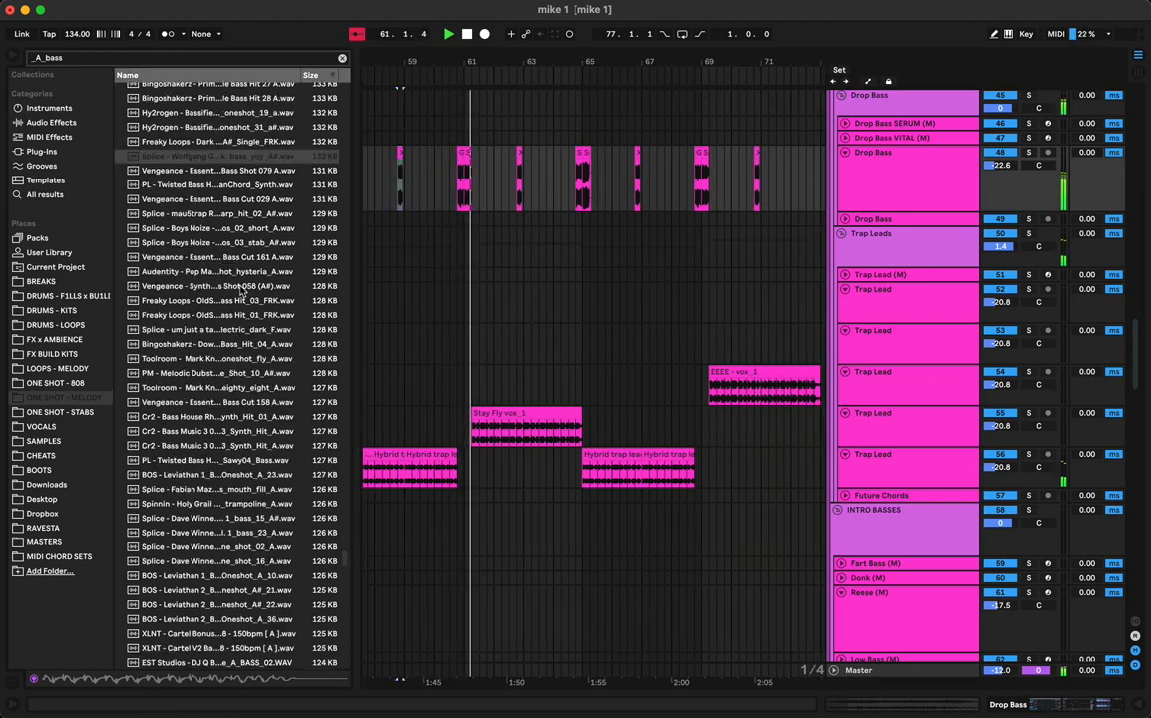
pyautogui.press('space')
pyautogui.click(229, 345)
pyautogui.click(231, 400)
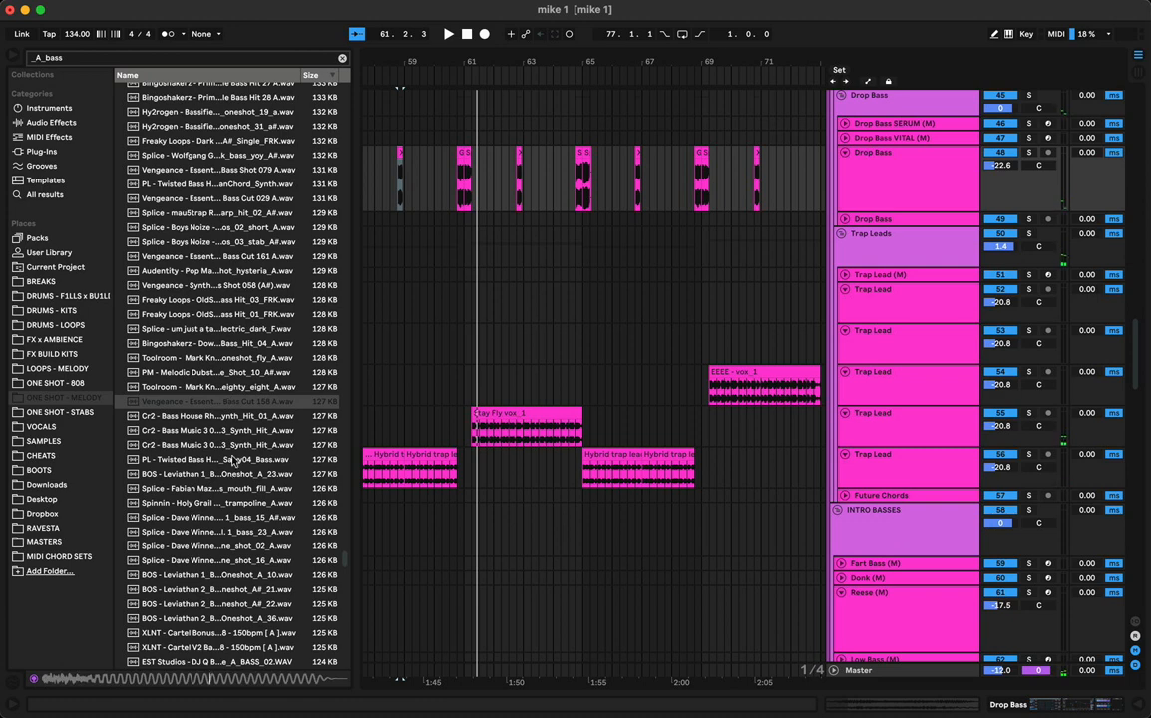
pyautogui.click(231, 518)
pyautogui.scroll(-2, 230, 519)
pyautogui.click(224, 518)
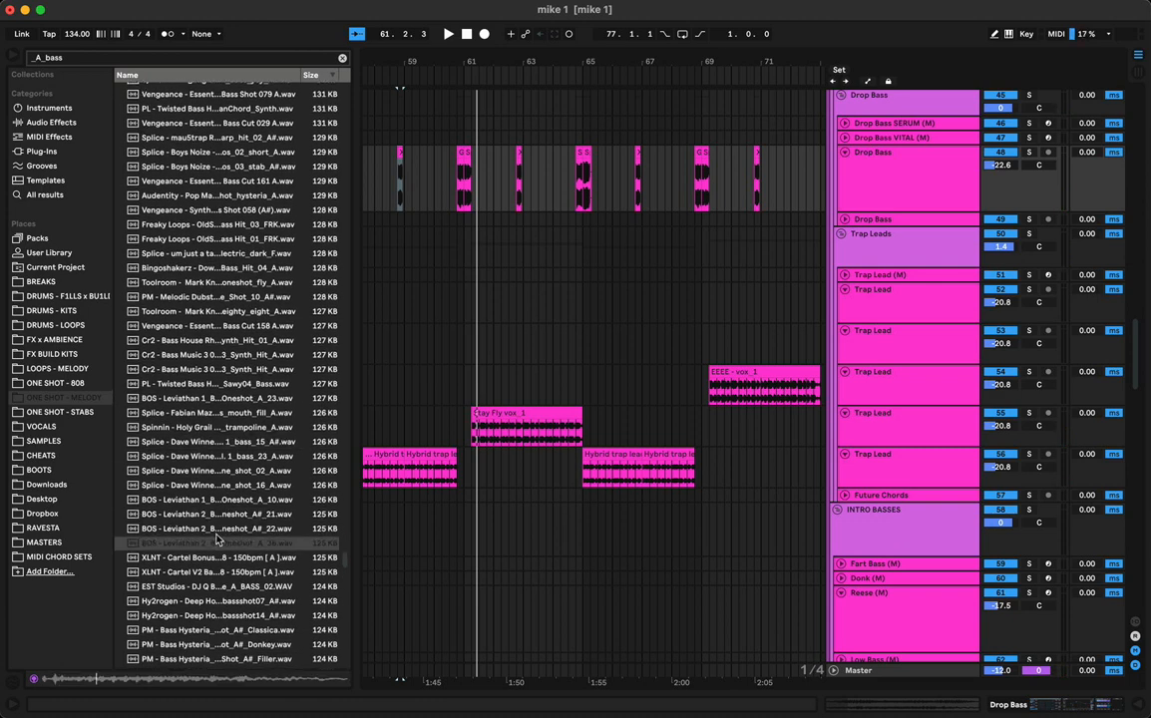
pyautogui.scroll(-3, 213, 534)
# Audition further bass one-shots, from PM Bass Hysteria Classica through Splice Bass FX 01 to Vengeance EDM Bass 026
pyautogui.click(215, 514)
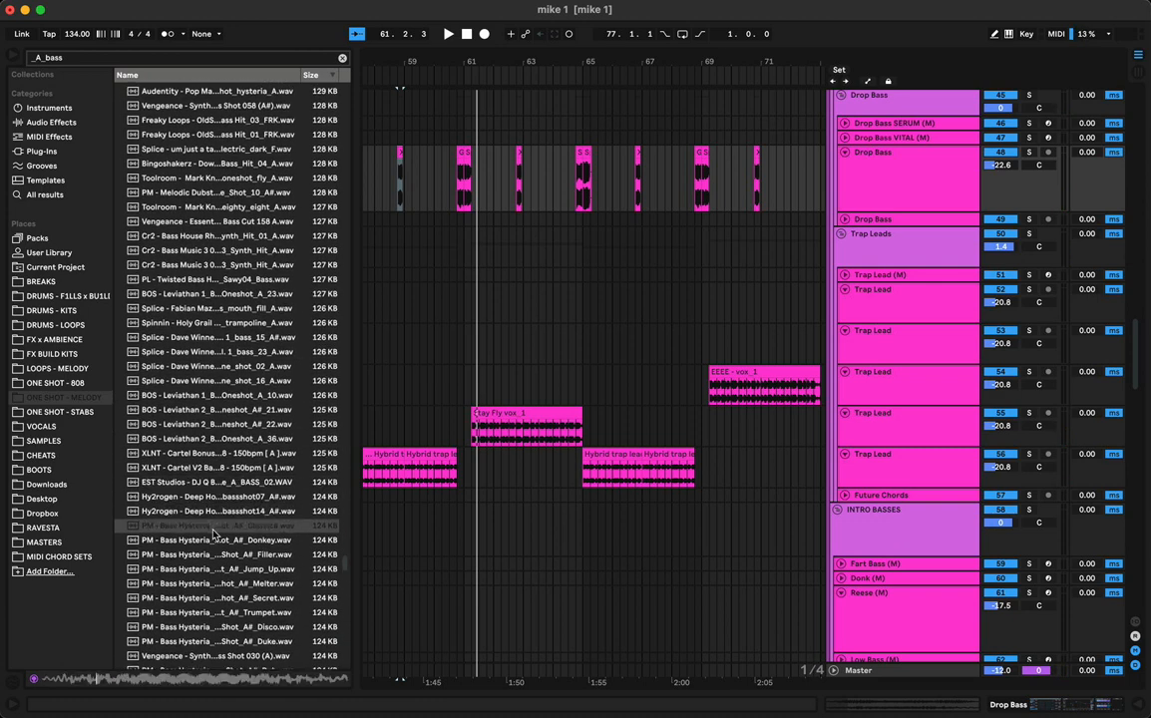
pyautogui.scroll(-5, 212, 534)
pyautogui.click(208, 530)
pyautogui.scroll(-4, 207, 551)
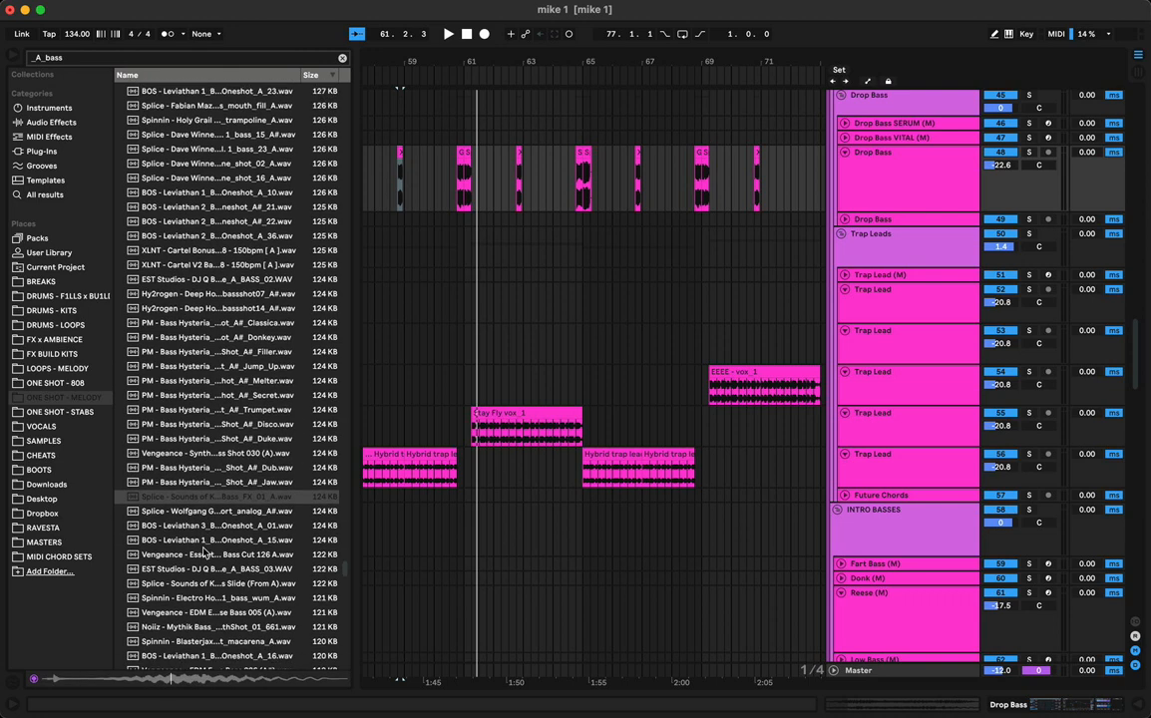
pyautogui.click(203, 553)
pyautogui.click(204, 581)
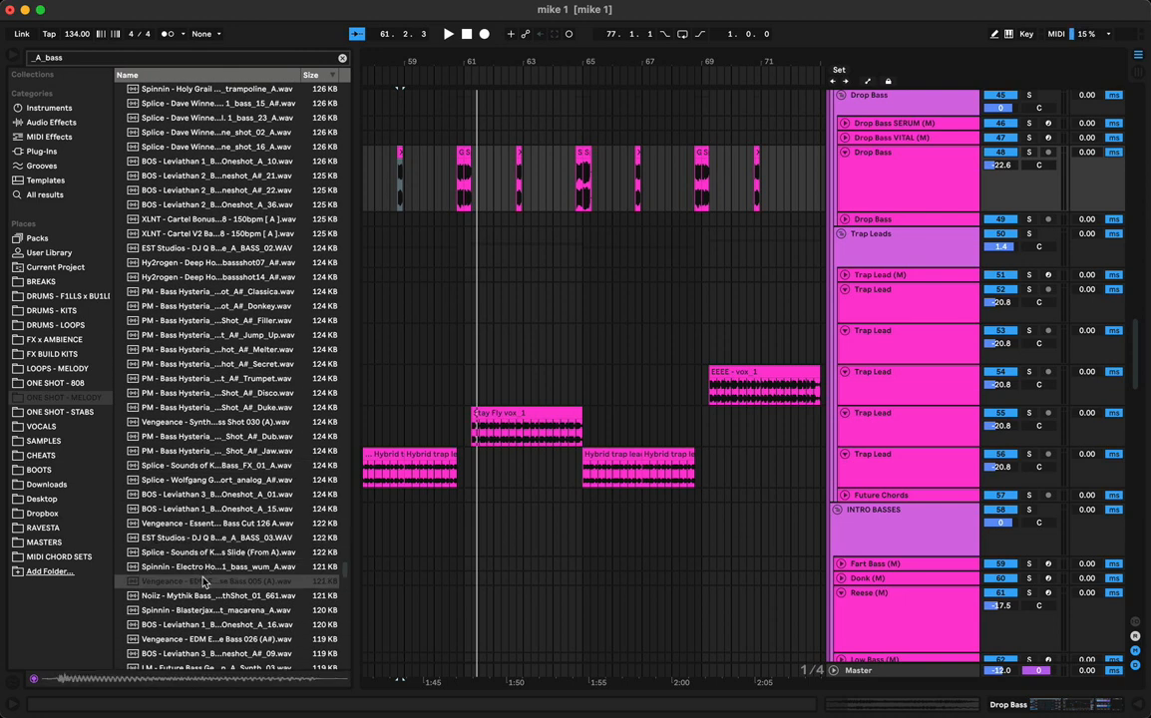
pyautogui.scroll(-3, 200, 559)
pyautogui.click(197, 538)
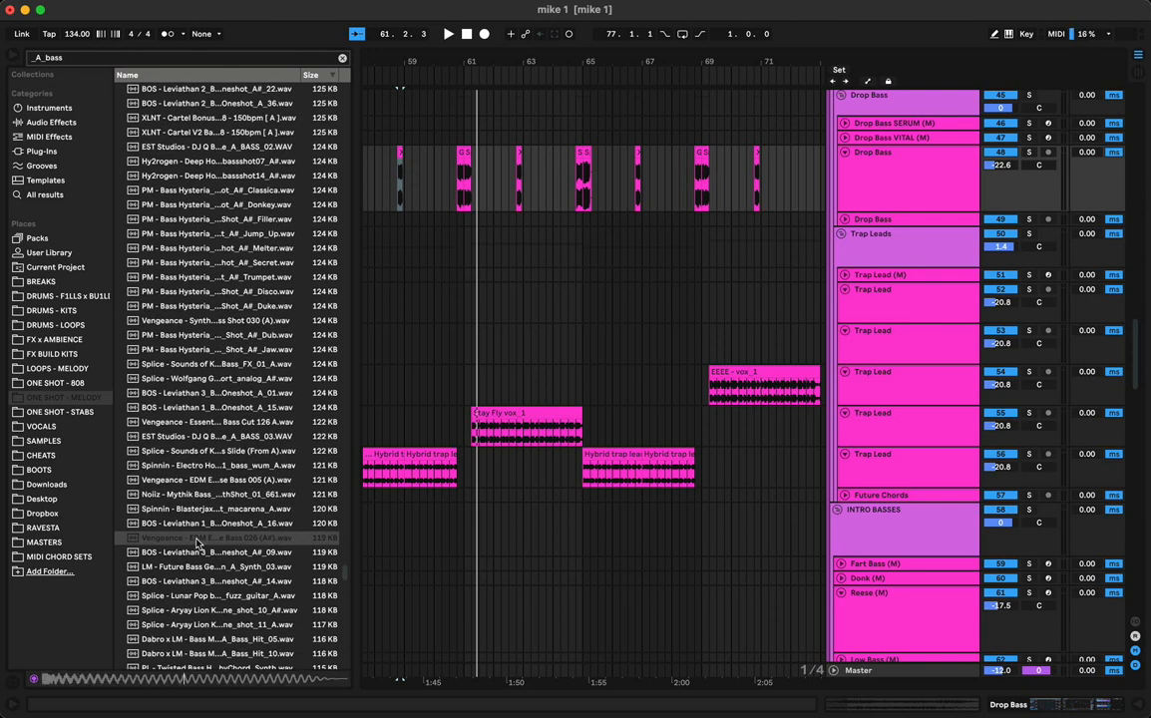
# Preview the Spinnin Blasterjaxx macarena one-shot, place it on the Drop Bass track at 63.1.1 and play the pair of hits
pyautogui.click(203, 525)
pyautogui.click(206, 512)
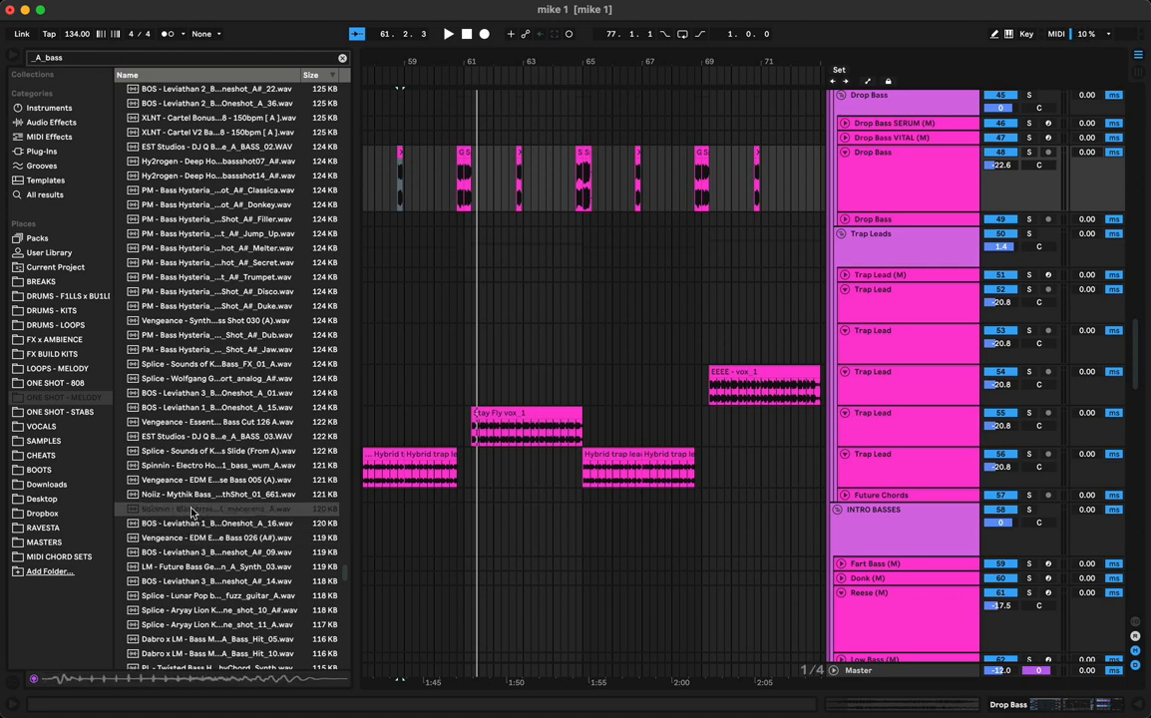
pyautogui.click(490, 270)
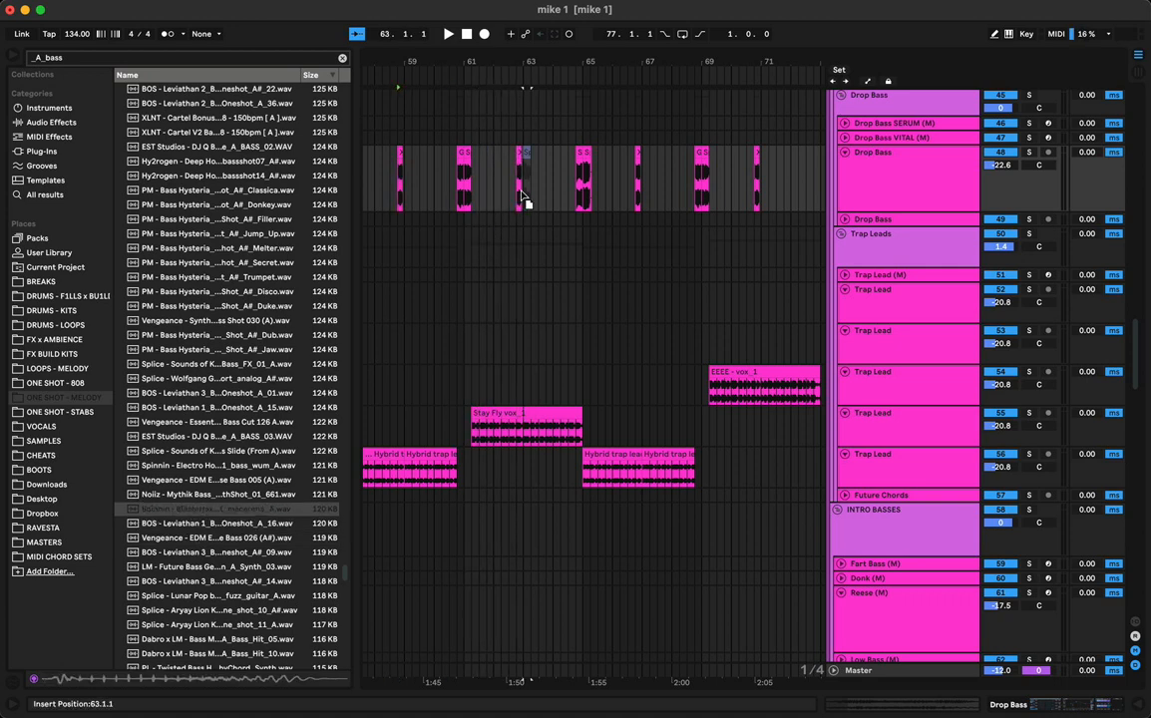
pyautogui.click(521, 195)
pyautogui.press('space')
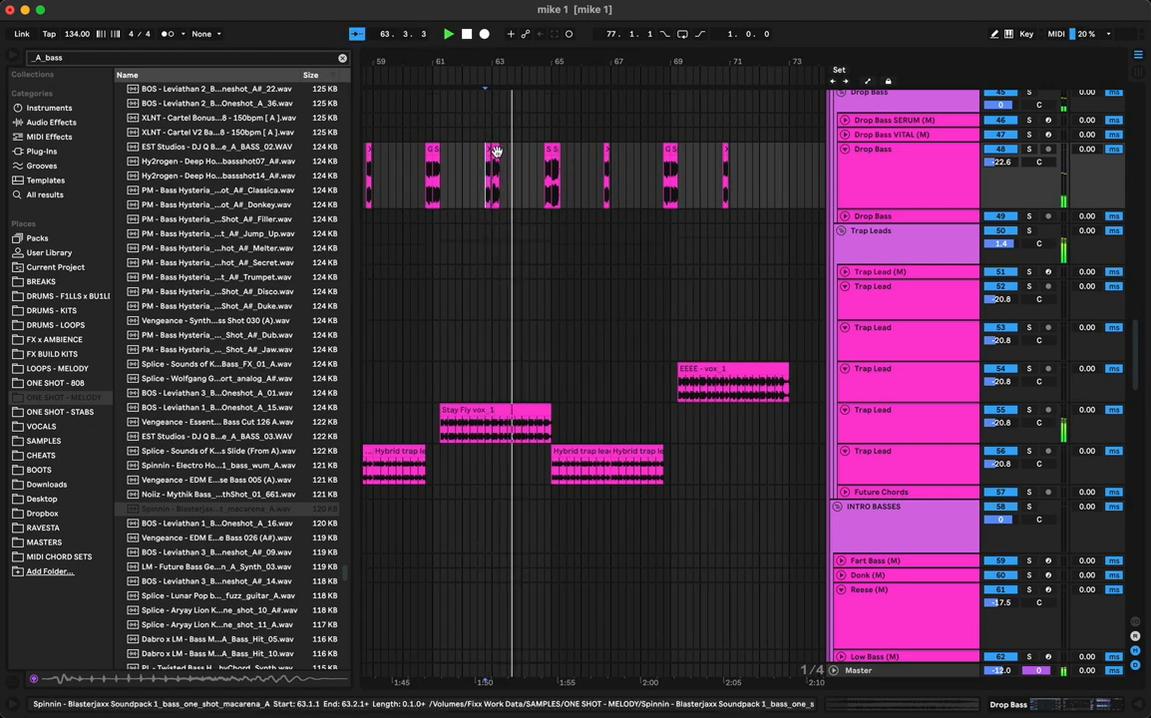
# Copy the macarena hit from 63.1.1 to 67.1.1, the start of bar 71, and 59.1.1, following each XLNT hit
pyautogui.click(615, 183)
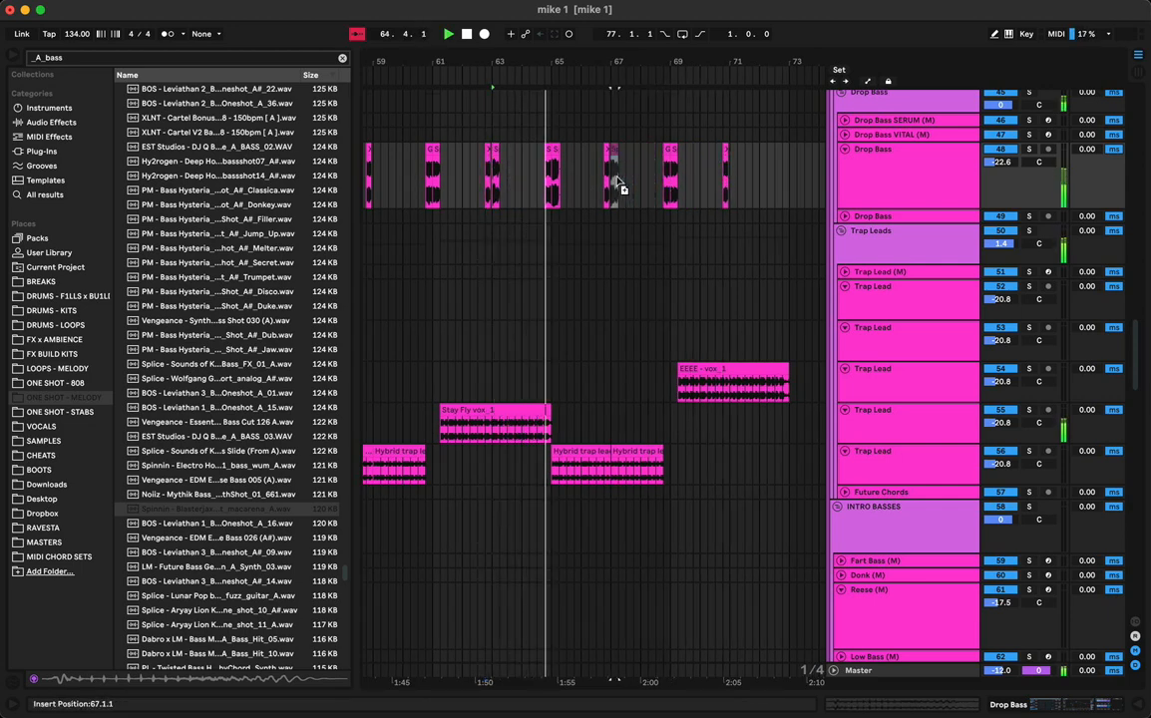
pyautogui.click(724, 171)
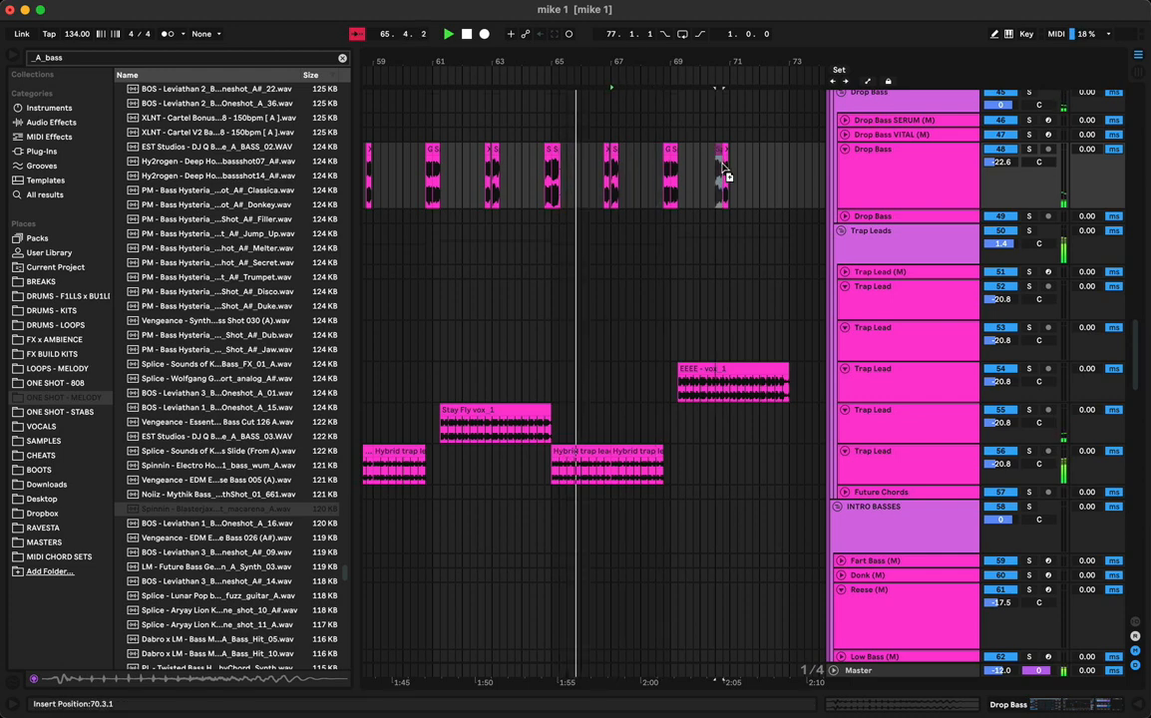
pyautogui.moveTo(723, 162); pyautogui.dragTo(734, 173)
pyautogui.hscroll(-3, 691, 185)
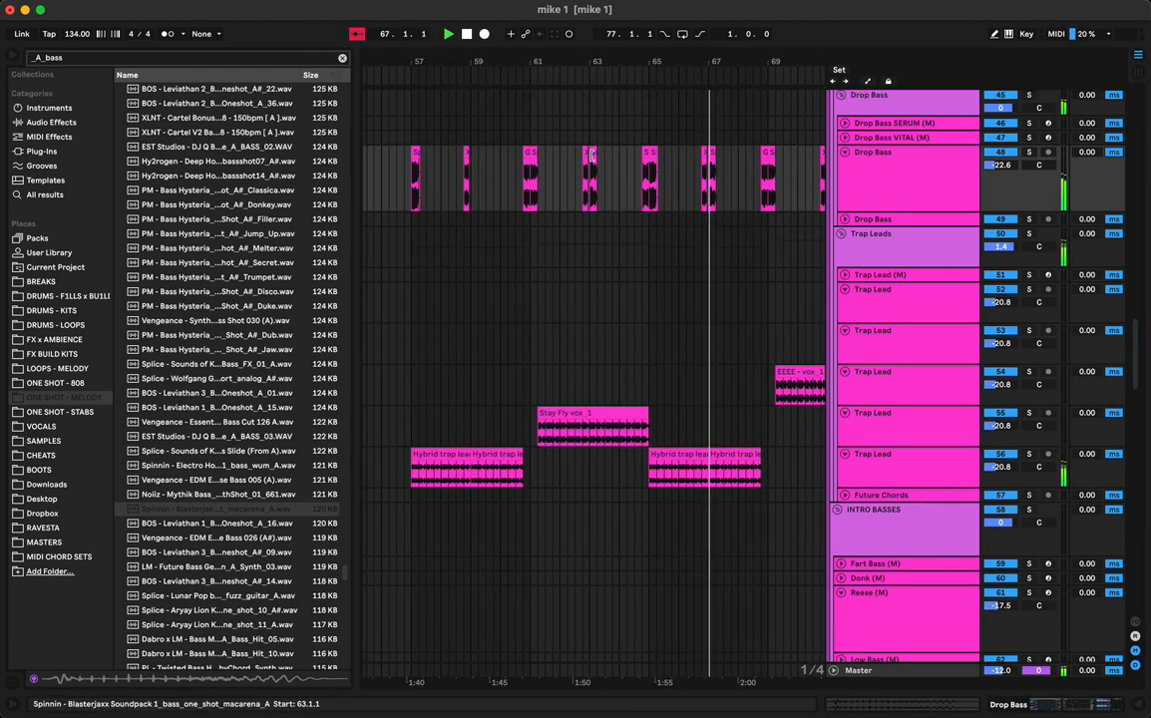
pyautogui.click(590, 157)
pyautogui.click(475, 172)
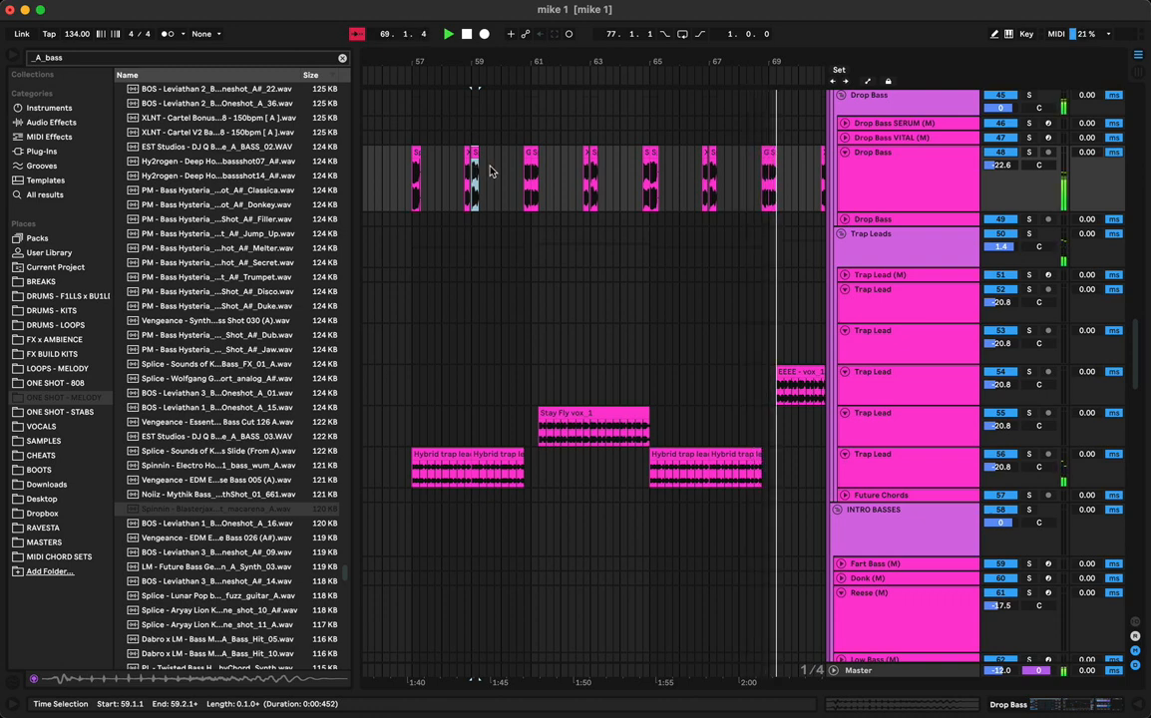
# Listen through to the end of the EEEE vox clip, stop playback and set the insert mark at 56.3.1
pyautogui.click(619, 171)
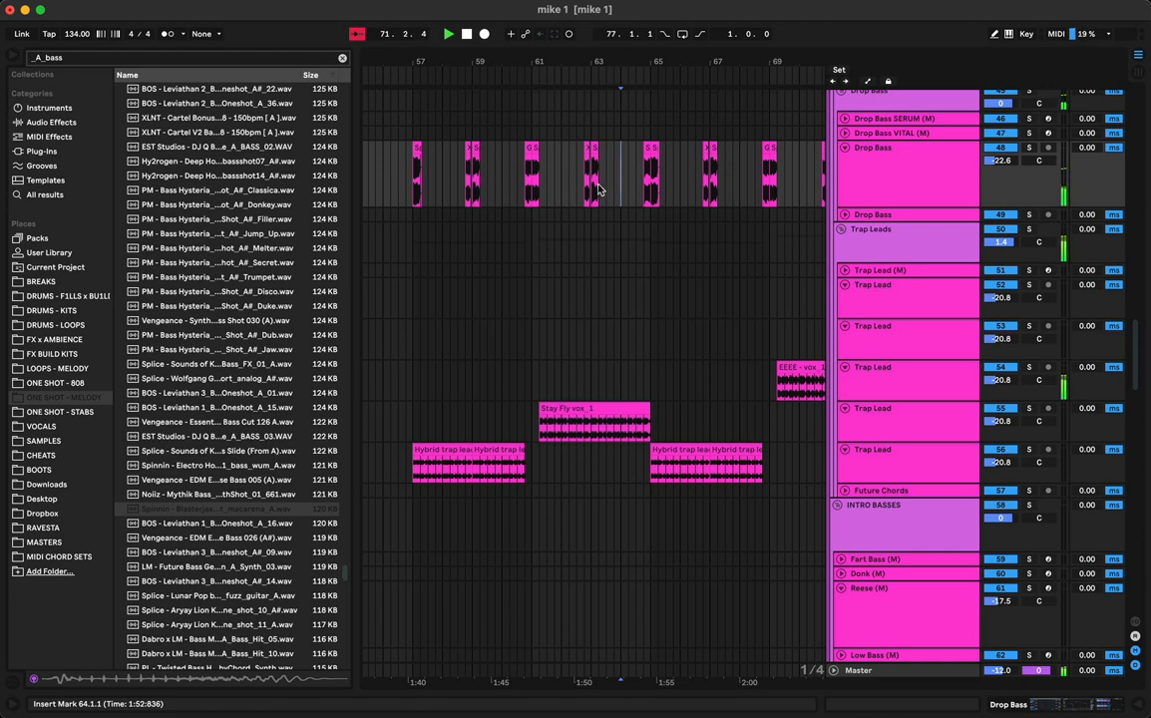
pyautogui.moveTo(626, 58); pyautogui.dragTo(575, 71)
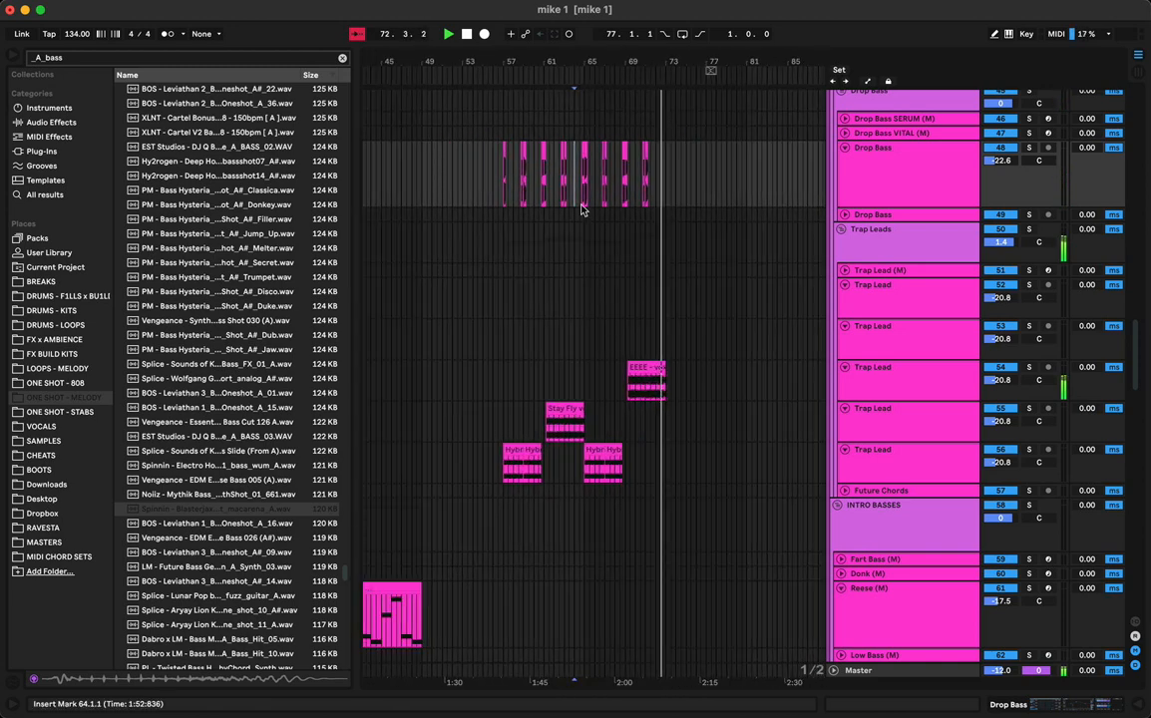
pyautogui.click(499, 185)
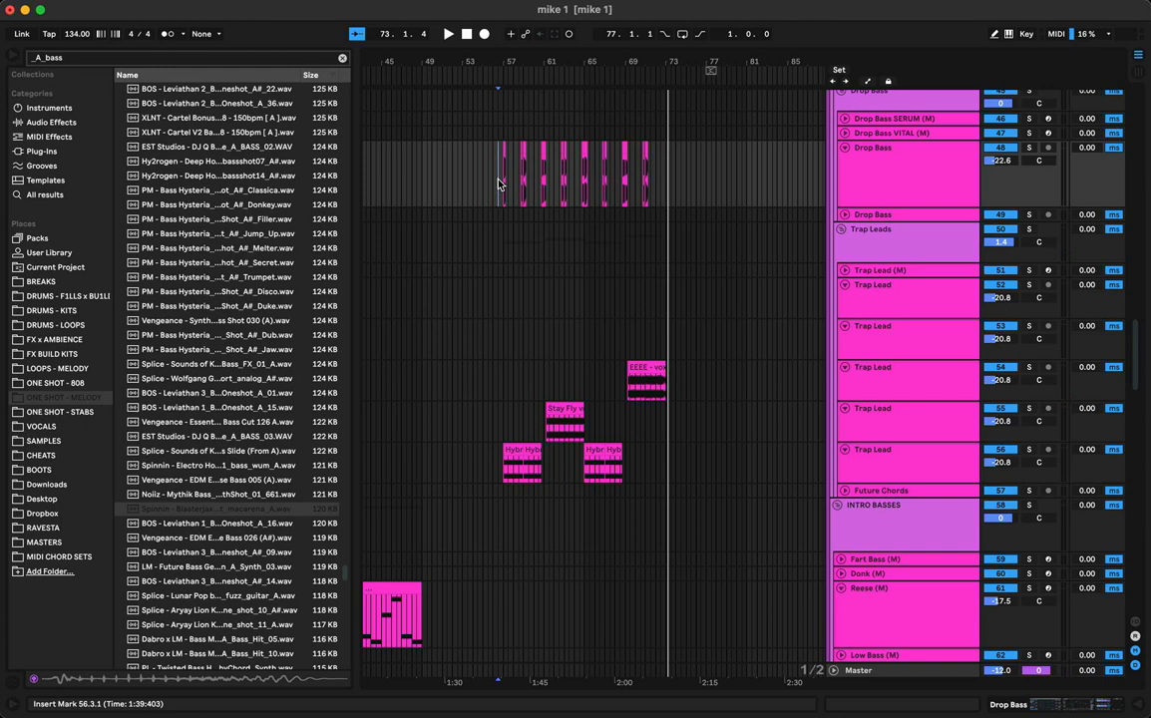
pyautogui.scroll(1, 771, 152)
pyautogui.click(749, 1)
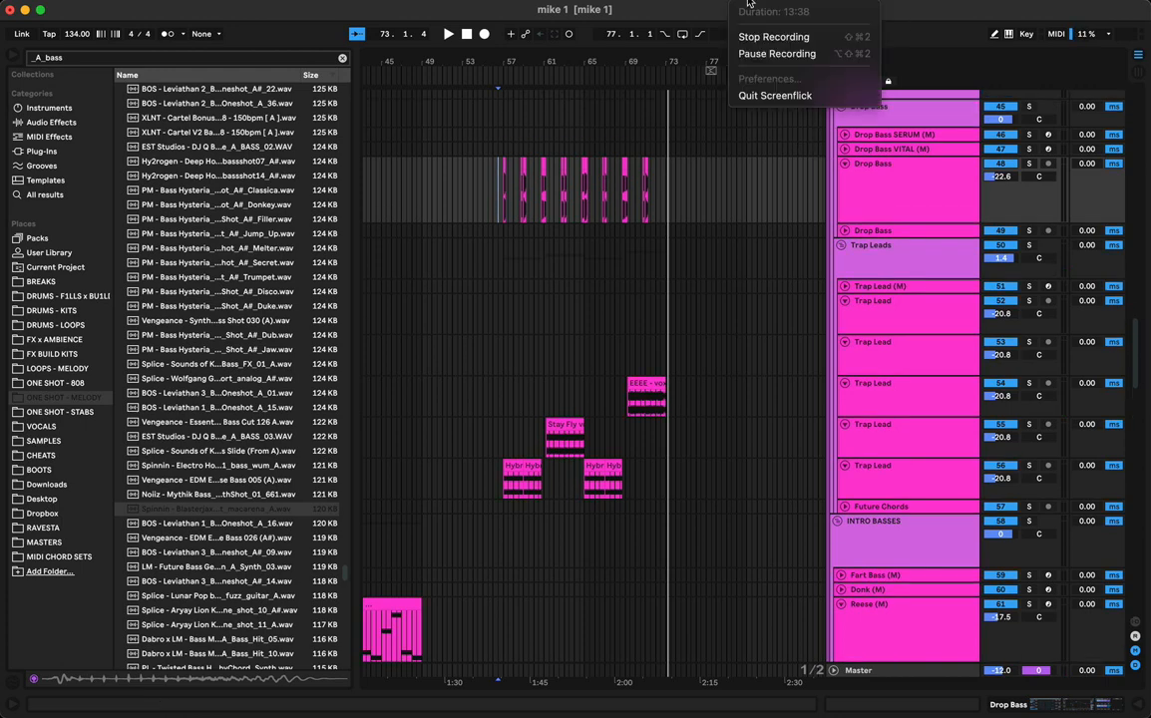